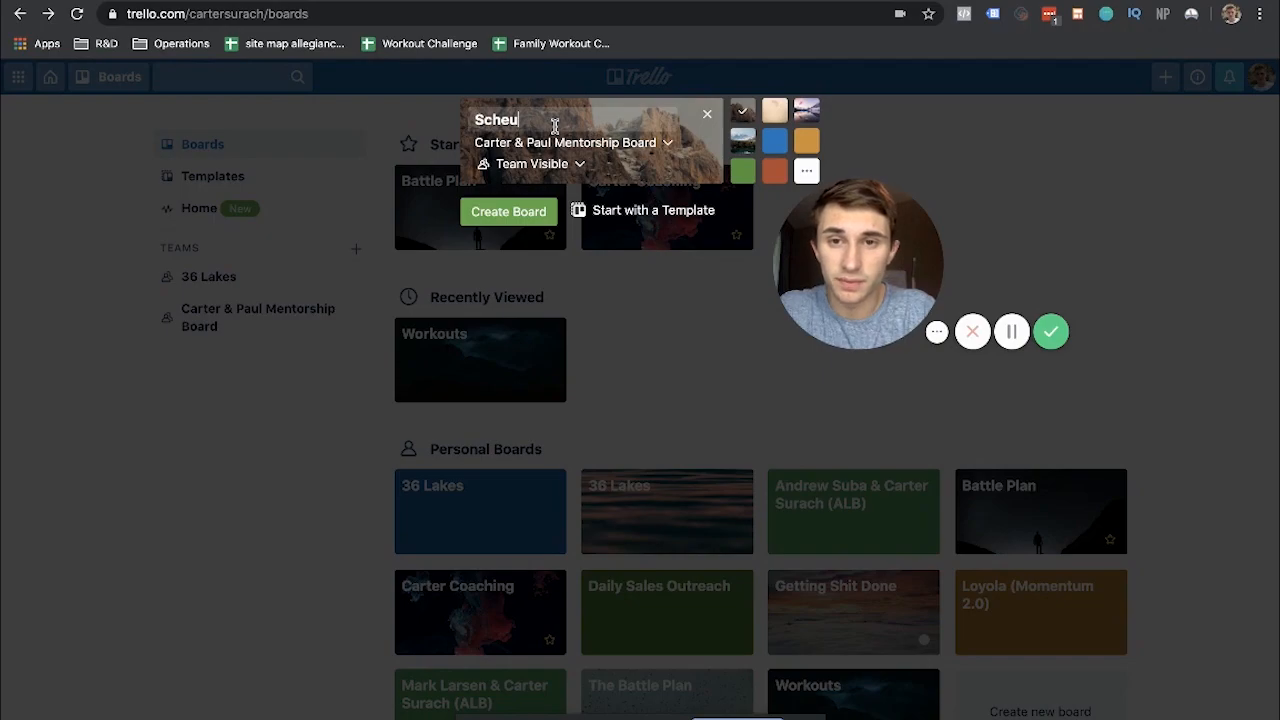
# Replace the new board's title with "Battle Plan v2"
pyautogui.moveTo(540, 119); pyautogui.dragTo(428, 125)
pyautogui.write('Baattle ')
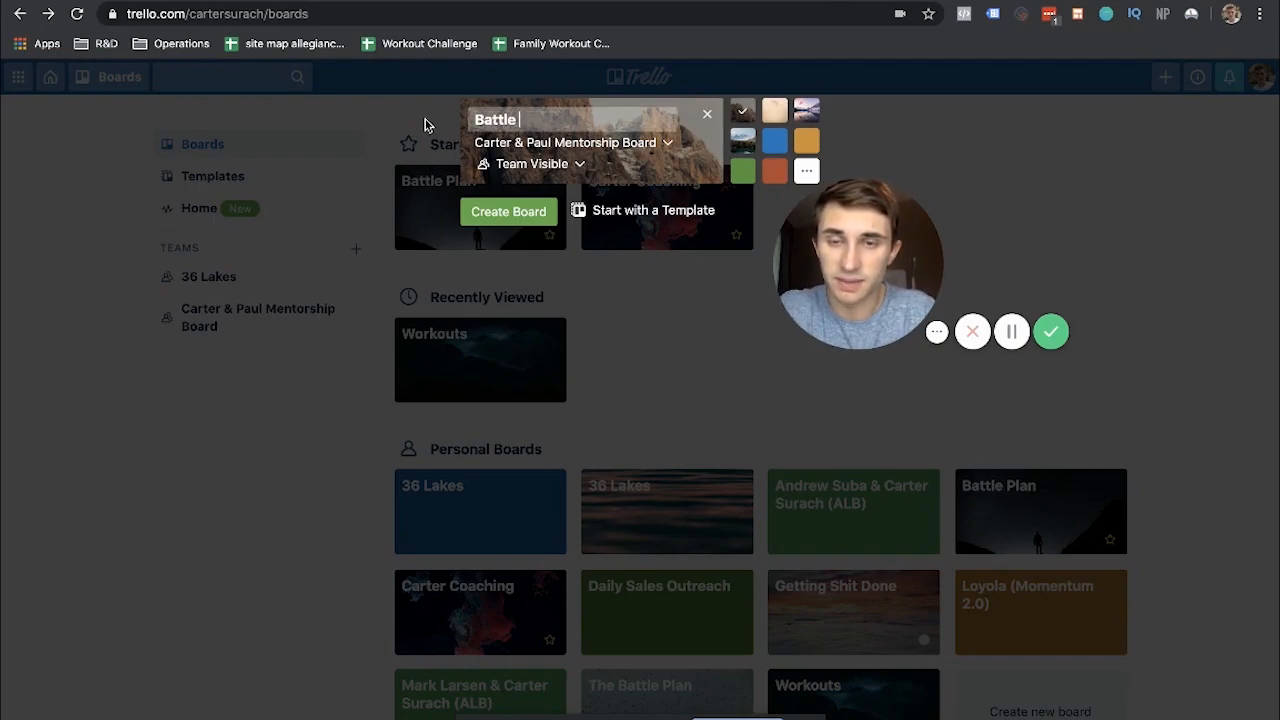
pyautogui.write('Plan')
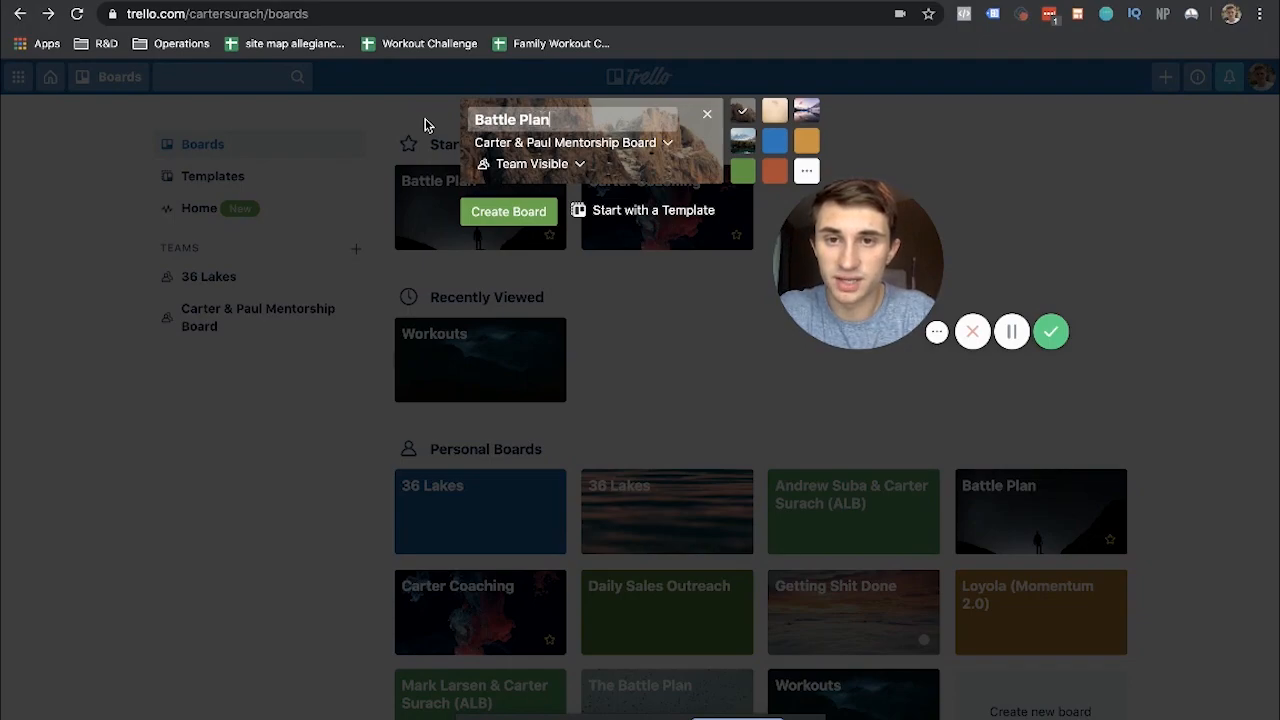
pyautogui.write('n v2')
# Try out the preset photo and colour backgrounds for the new board, ending on green
pyautogui.click(775, 111)
pyautogui.click(812, 114)
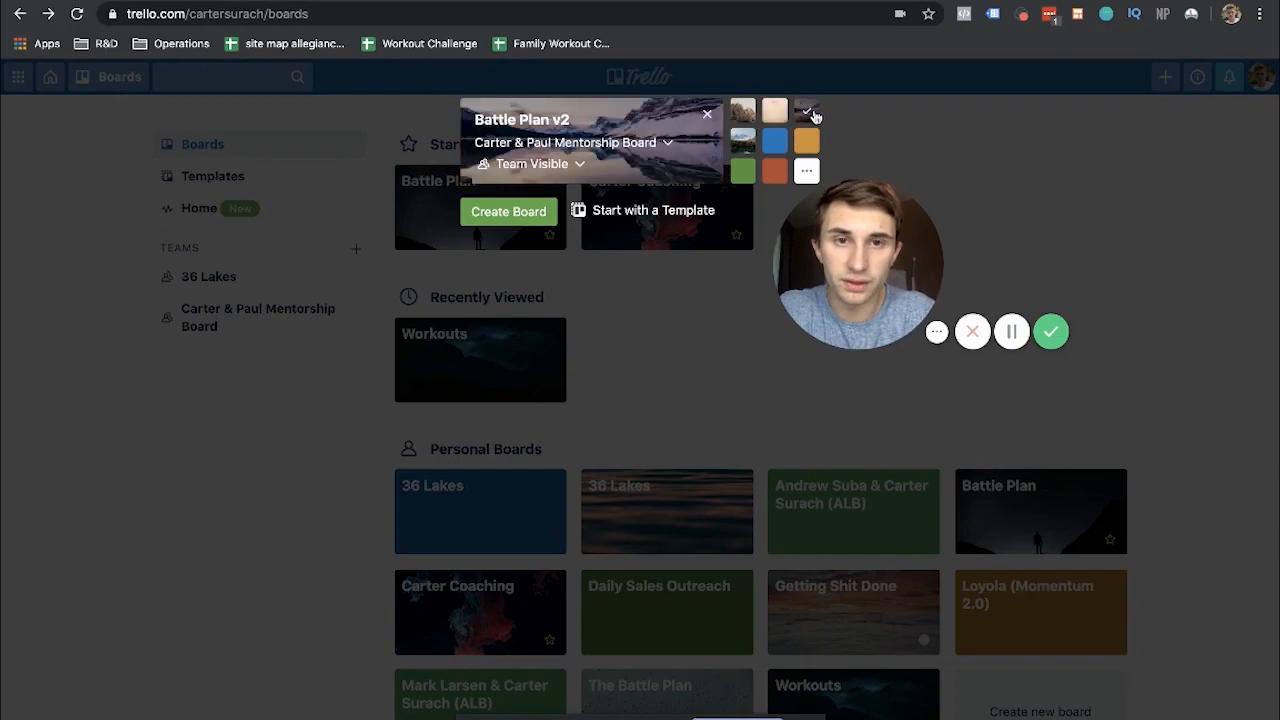
pyautogui.click(743, 140)
pyautogui.click(775, 140)
pyautogui.click(806, 140)
pyautogui.click(775, 171)
pyautogui.click(741, 174)
# Search the background photos for "tesla" and apply the steering-wheel interior photo as the board background
pyautogui.click(806, 171)
pyautogui.moveTo(905, 214); pyautogui.dragTo(1137, 141)
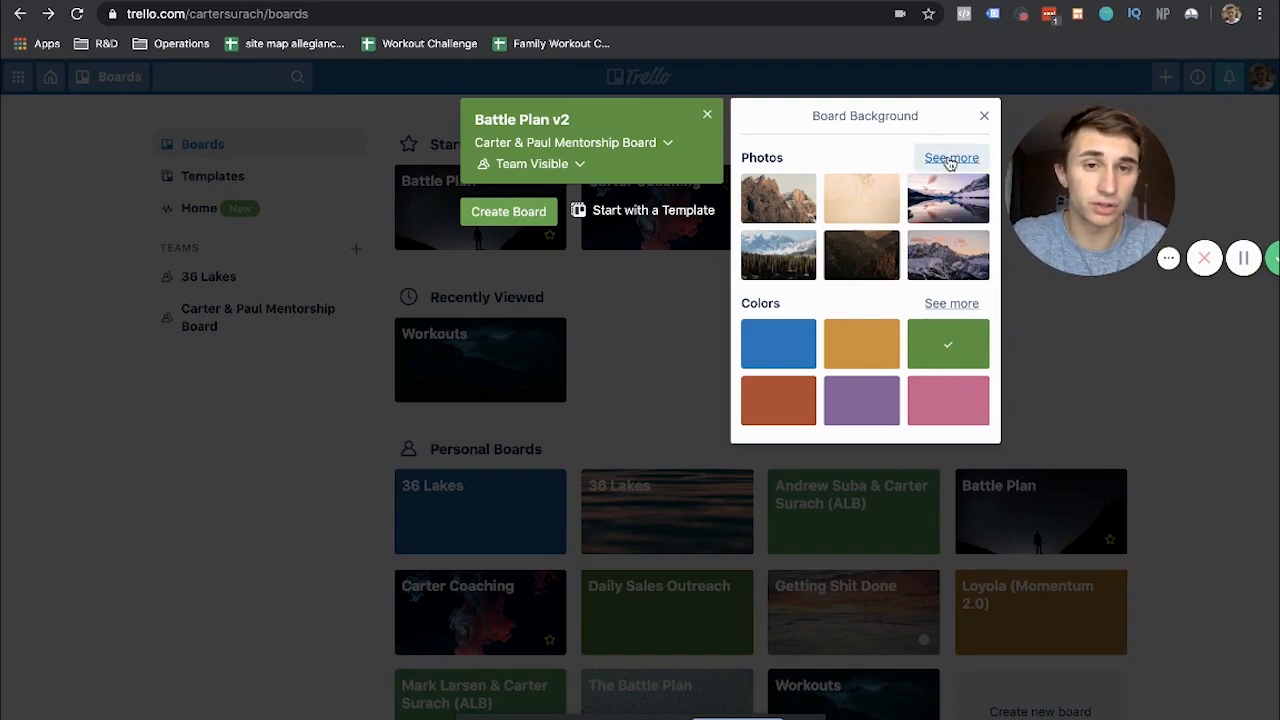
pyautogui.click(950, 158)
pyautogui.scroll(-5, 853, 257)
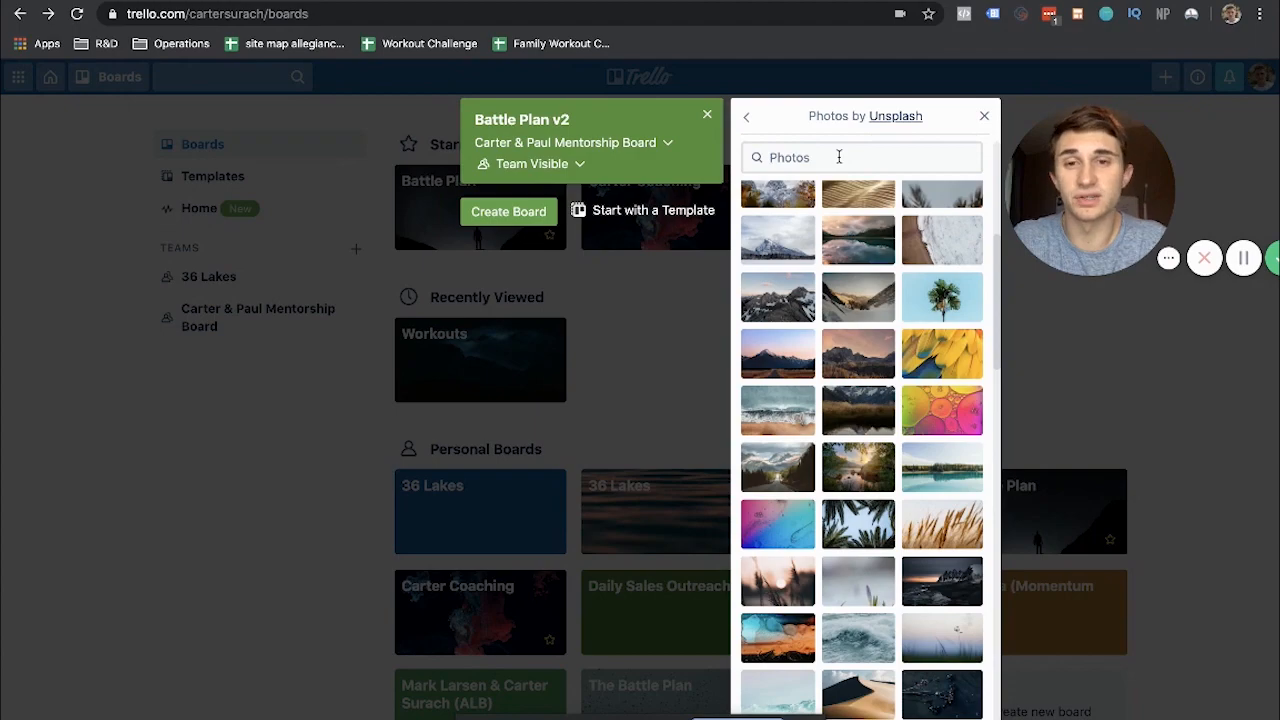
pyautogui.write('f')
pyautogui.press('BackSpace')
pyautogui.write('f')
pyautogui.press('BackSpace')
pyautogui.write('tesla')
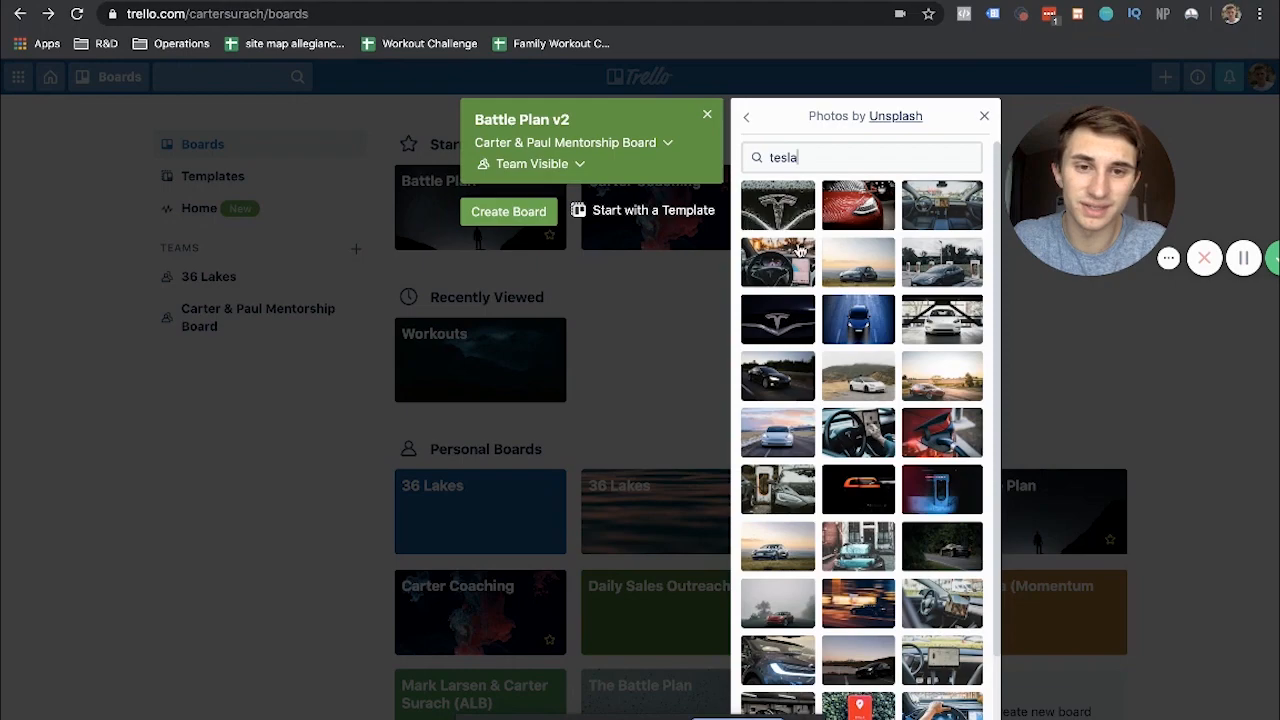
pyautogui.click(798, 255)
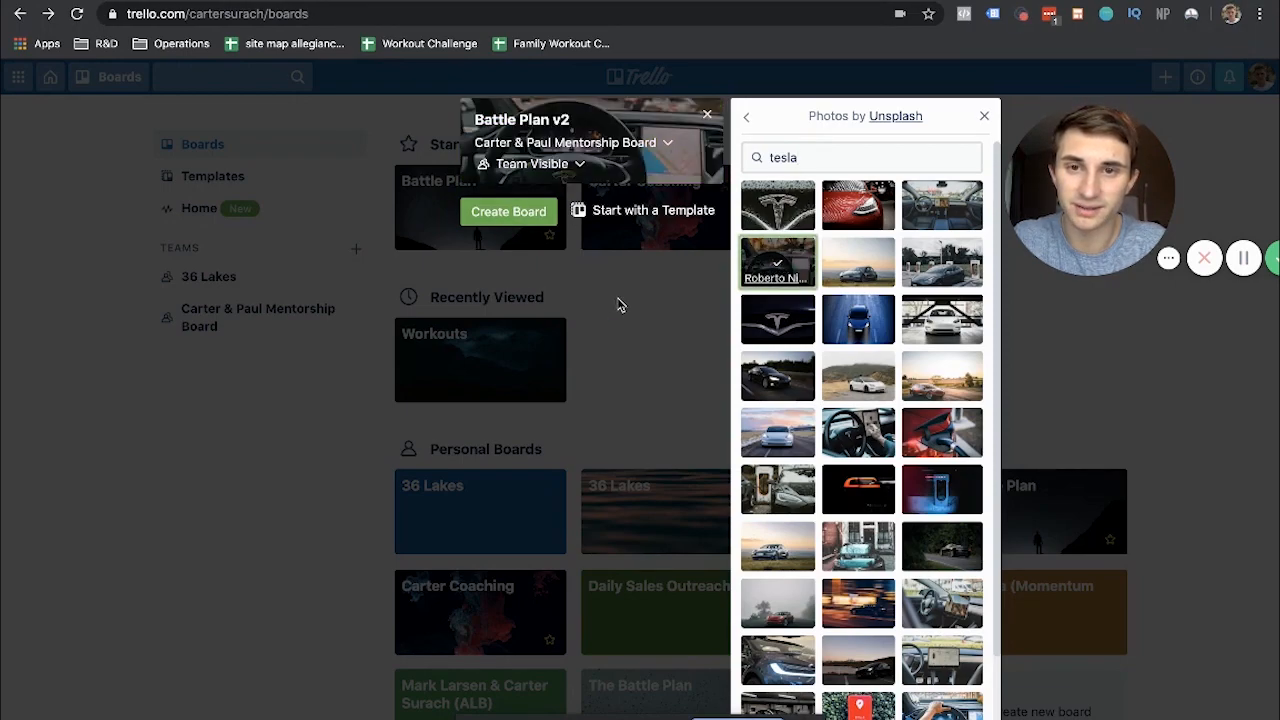
pyautogui.click(618, 305)
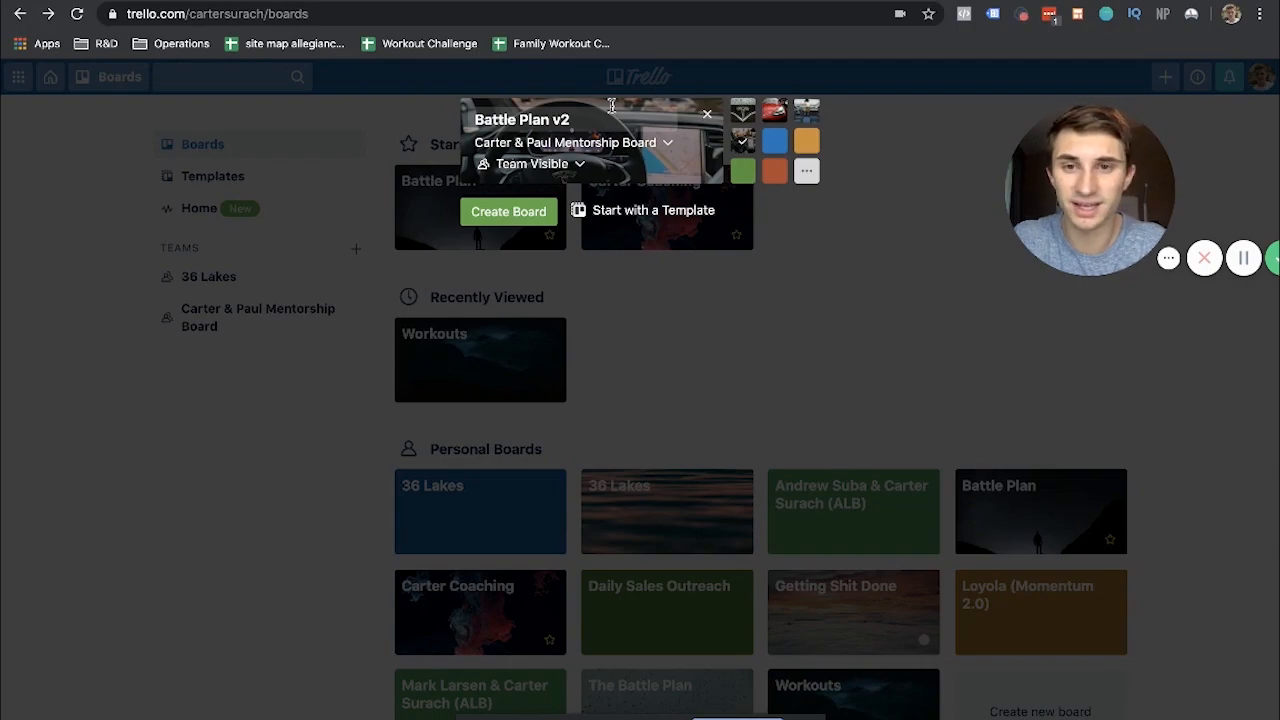
# Create the Battle Plan v2 board and close its side menu
pyautogui.click(527, 208)
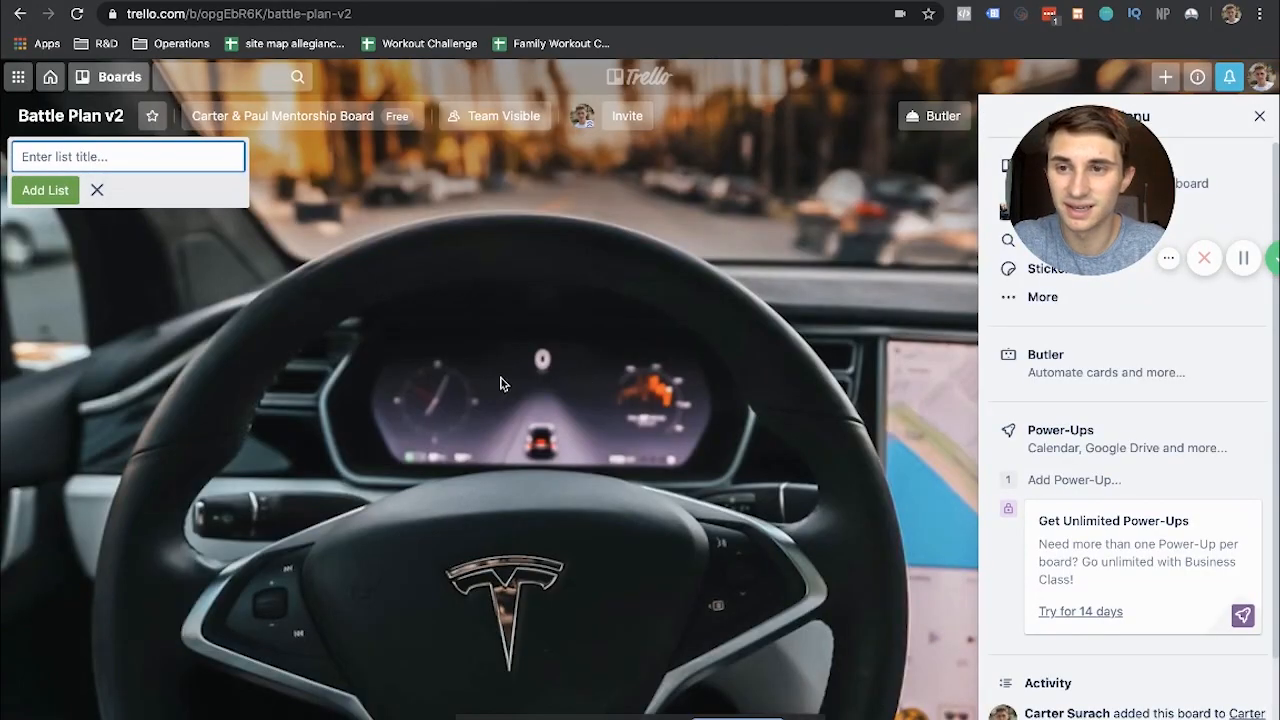
pyautogui.moveTo(1090, 195); pyautogui.dragTo(808, 200)
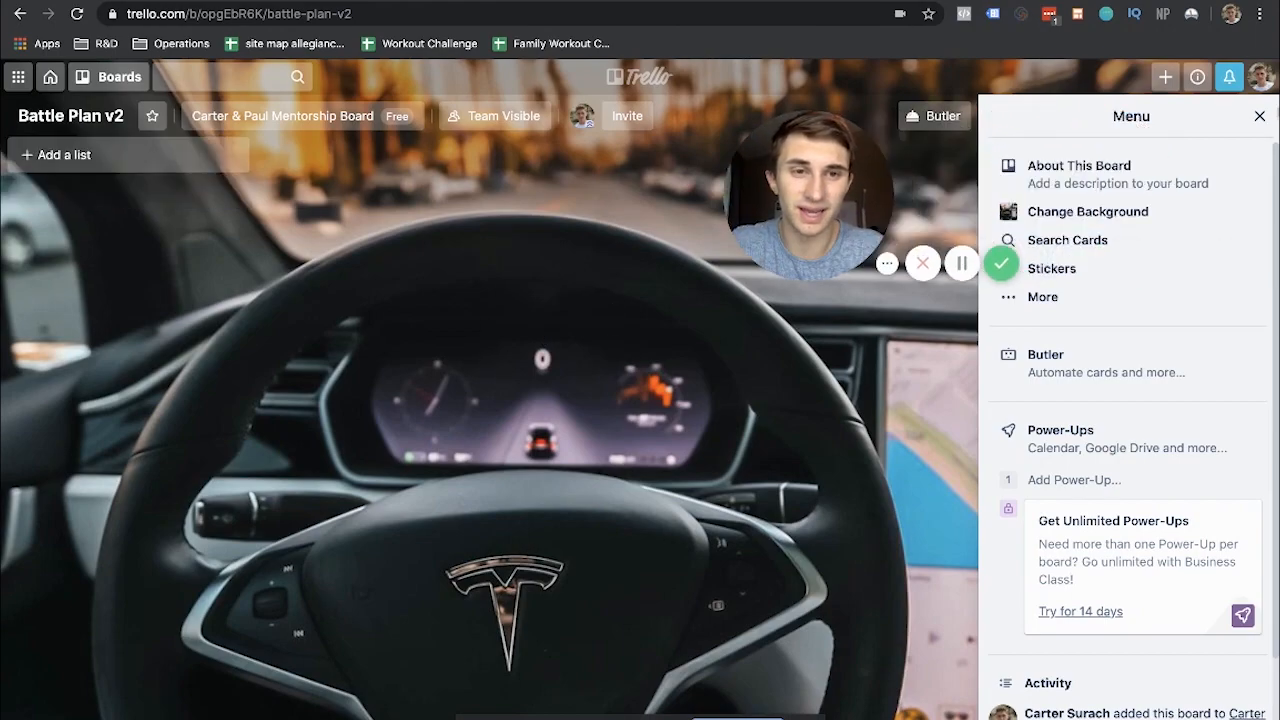
pyautogui.click(1260, 117)
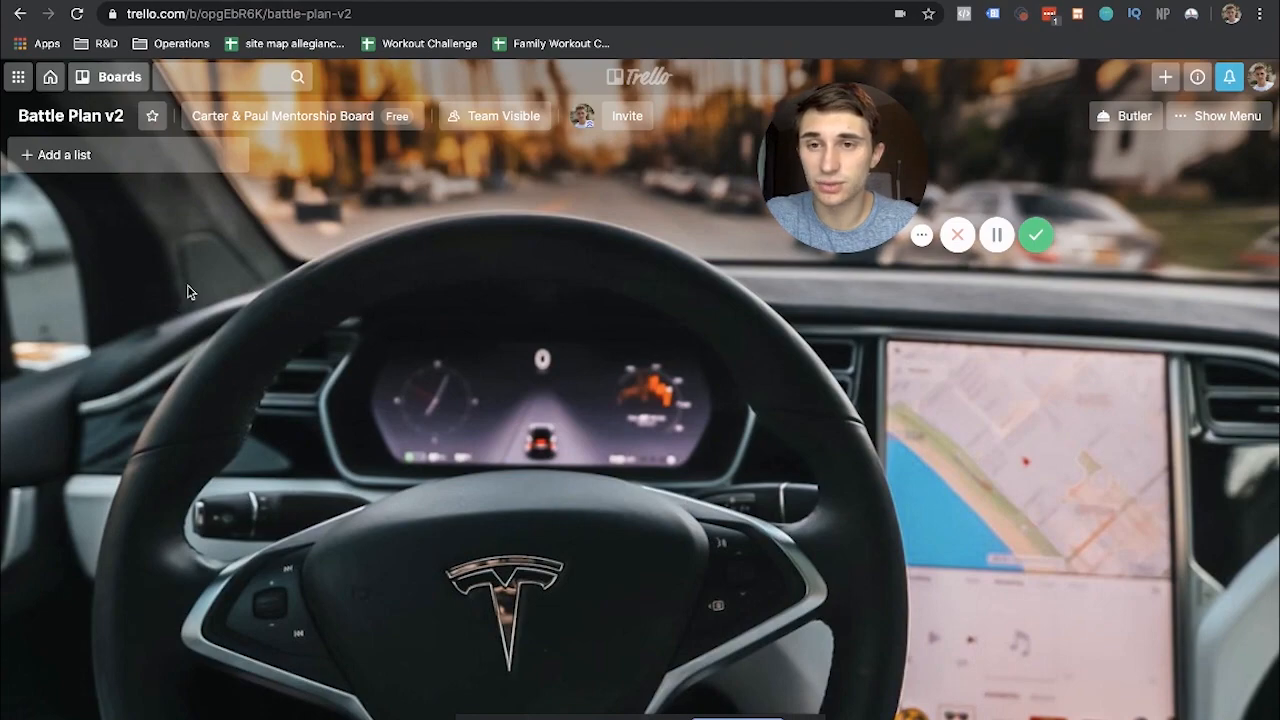
# Add lists named Focuses, Monday, Tuesday, Wednesday, Thursday, Friday and Weekend to the board
pyautogui.click(60, 155)
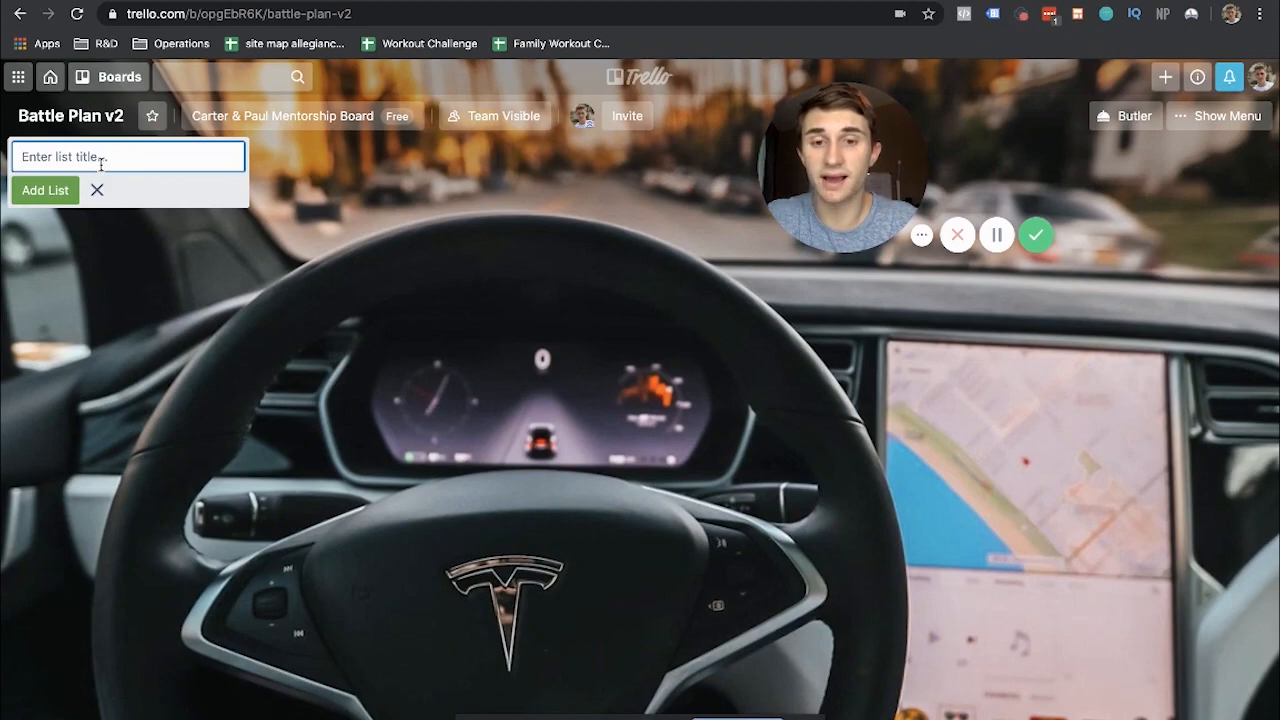
pyautogui.write('Focuses')
pyautogui.press('Return')
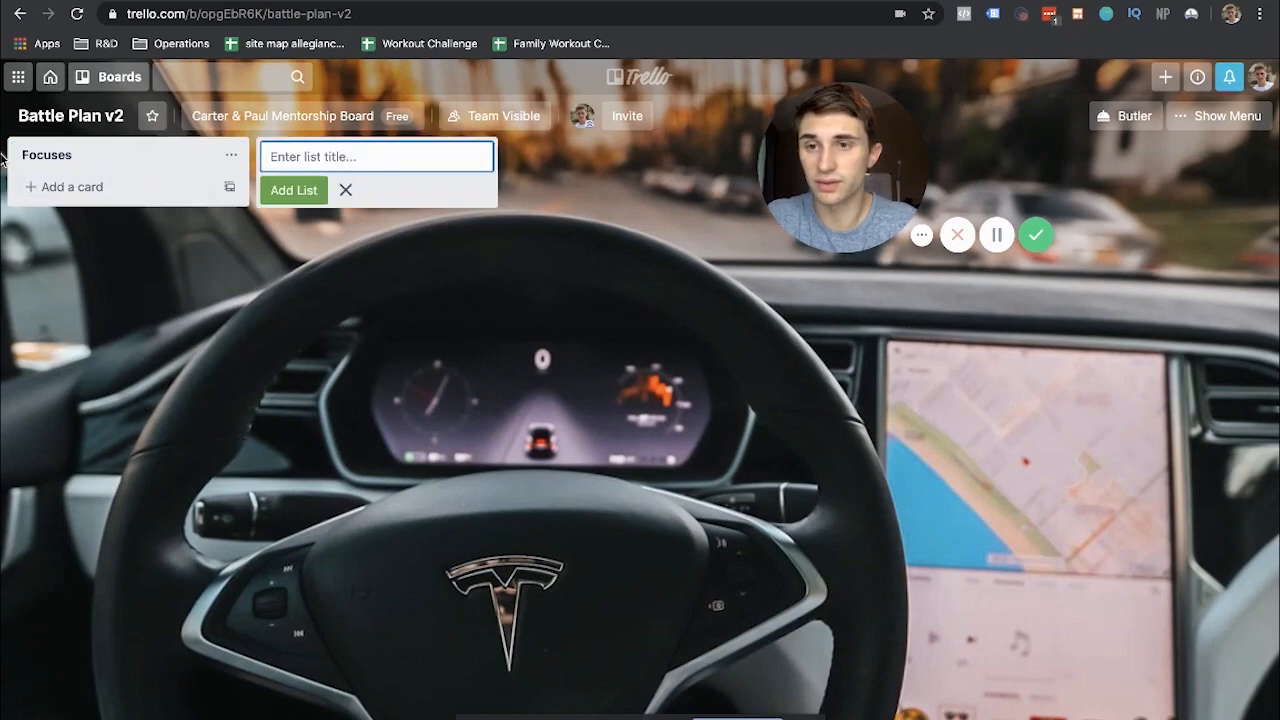
pyautogui.write('Mondaay')
pyautogui.press('Return')
pyautogui.write('Tuesday')
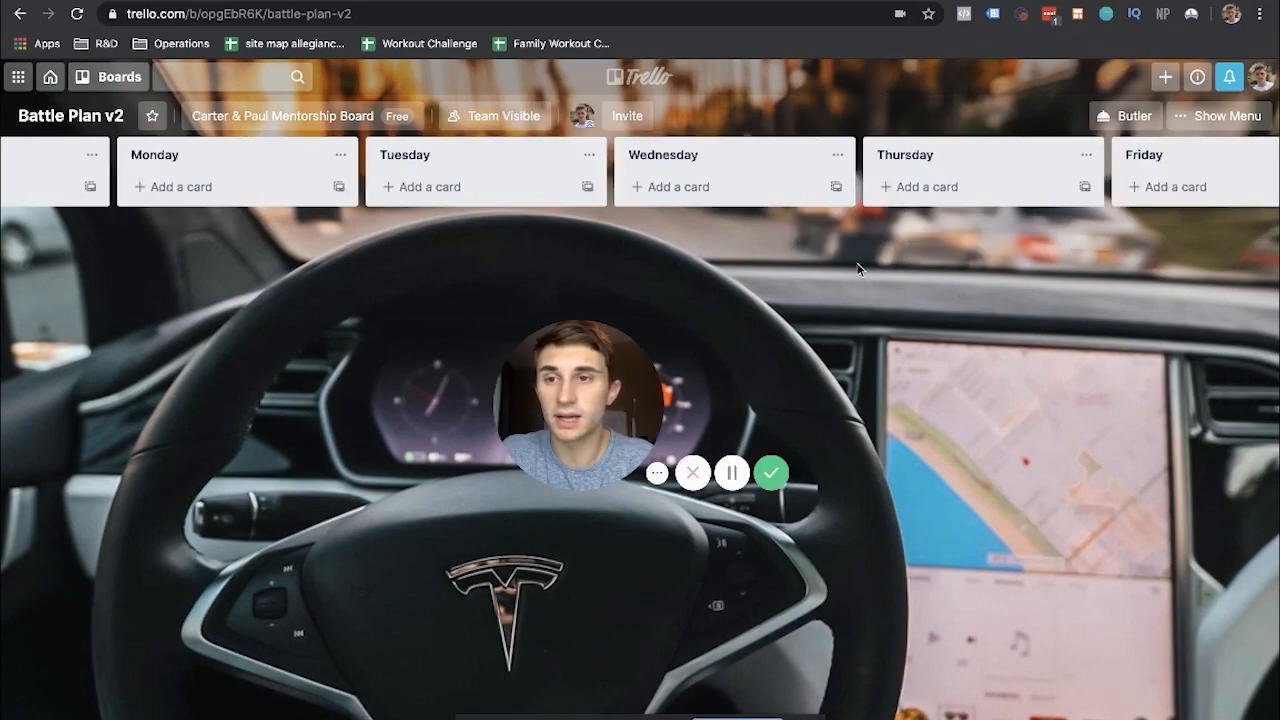
pyautogui.hscroll(-3, 152, 129)
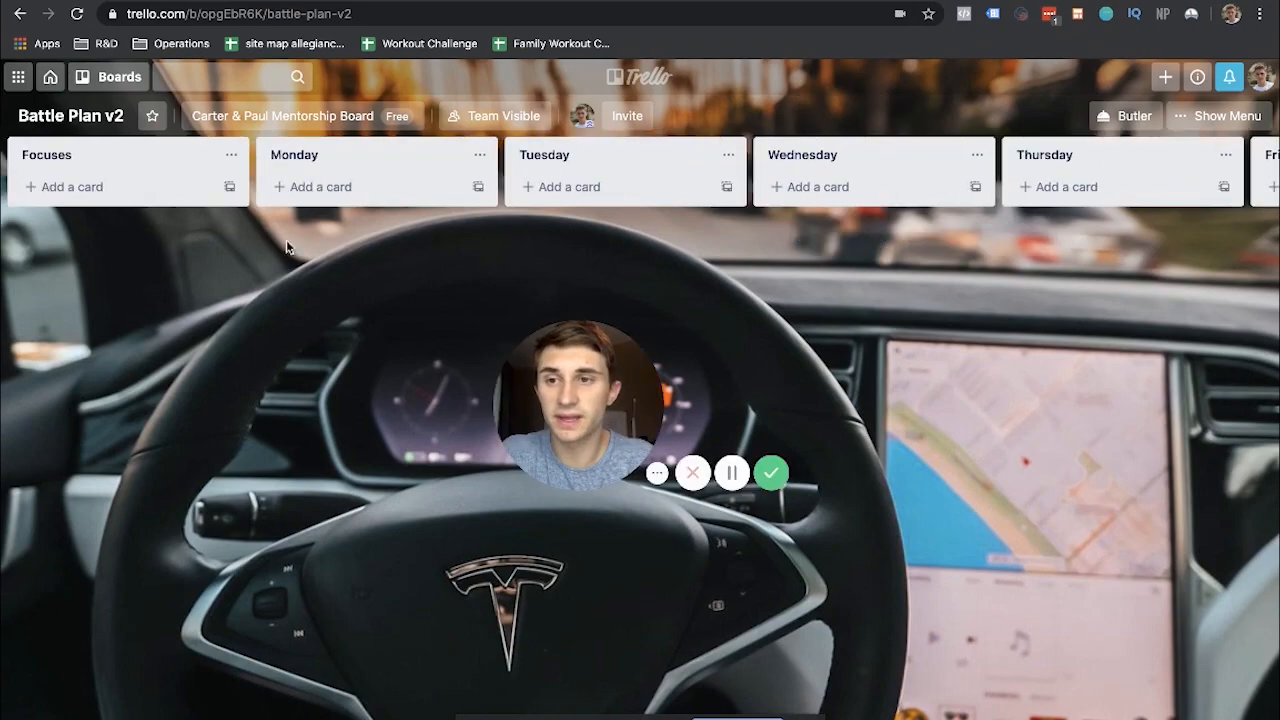
pyautogui.hscroll(4, 454, 185)
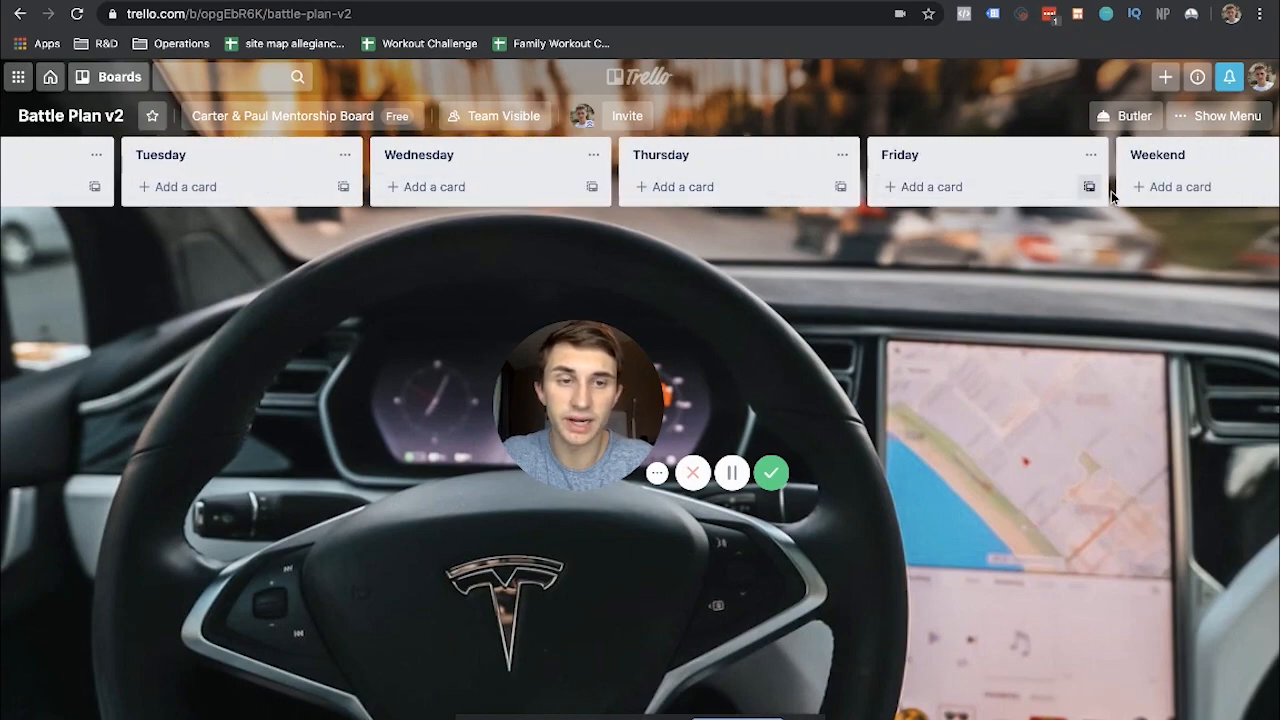
pyautogui.hscroll(-4, 665, 327)
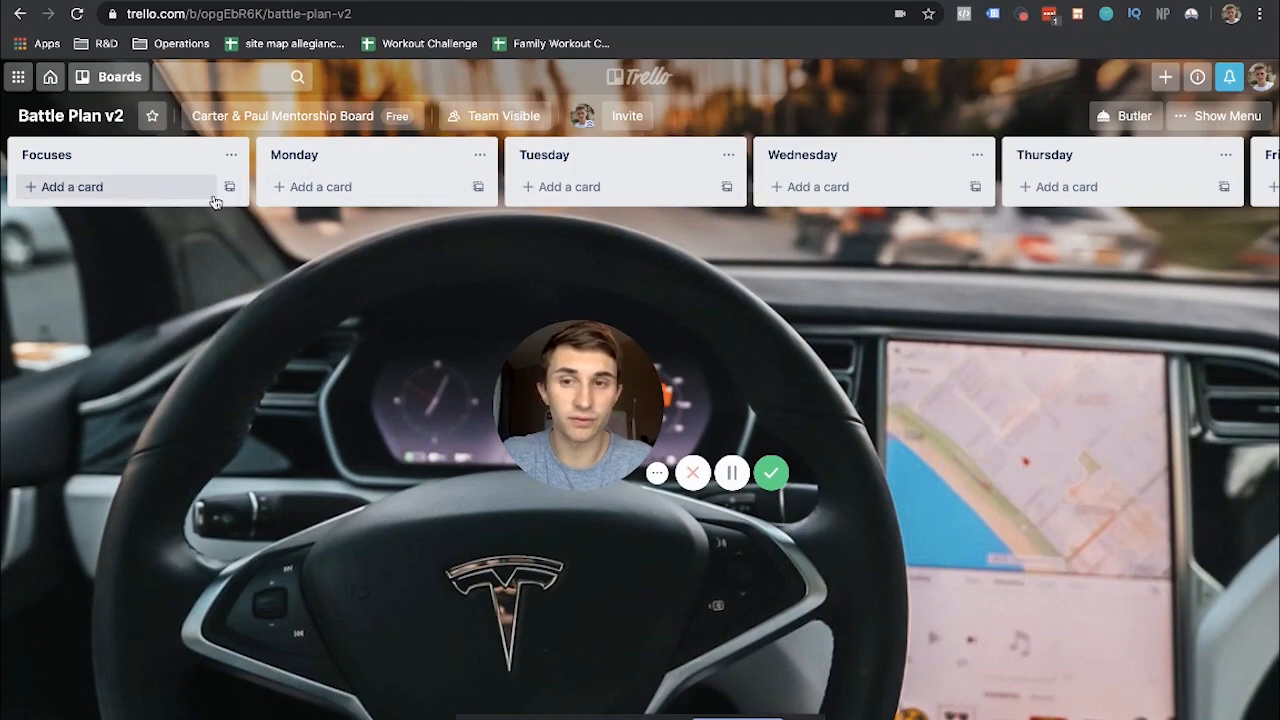
pyautogui.hscroll(3, 1085, 200)
pyautogui.hscroll(-3, 841, 206)
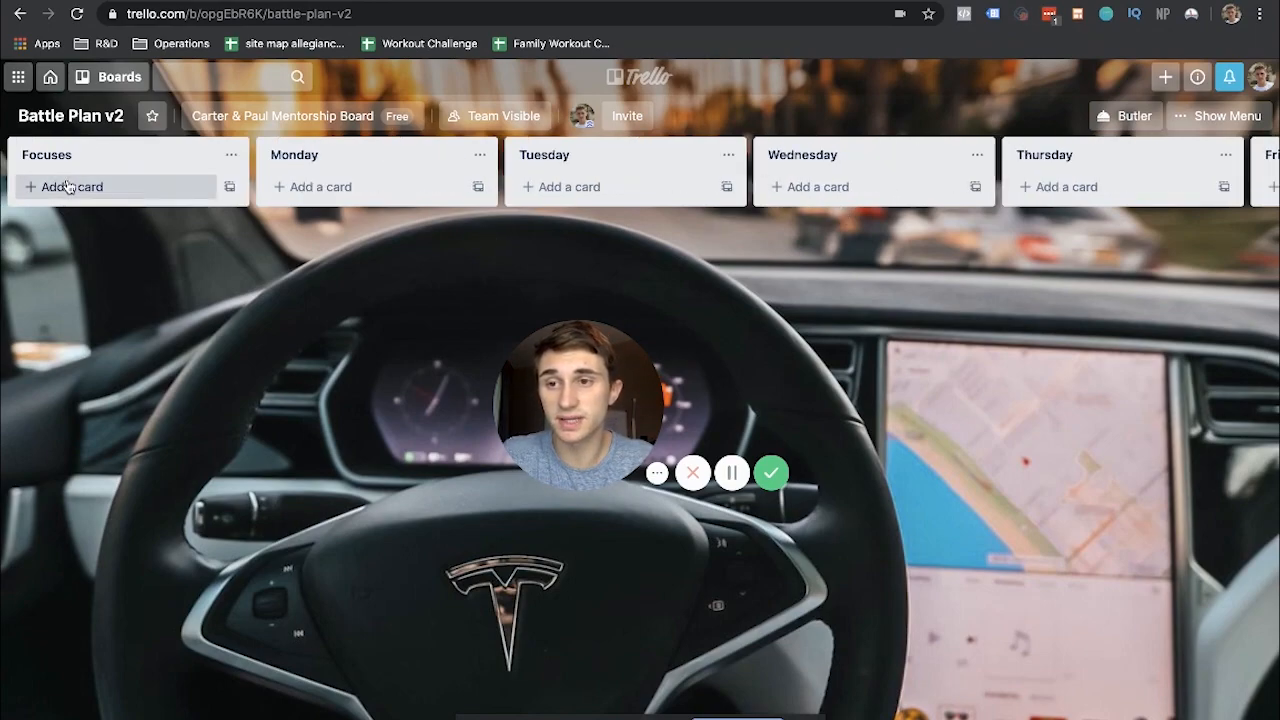
# Add a card titled "Workout 3 times per week." to the Focuses list
pyautogui.click(58, 187)
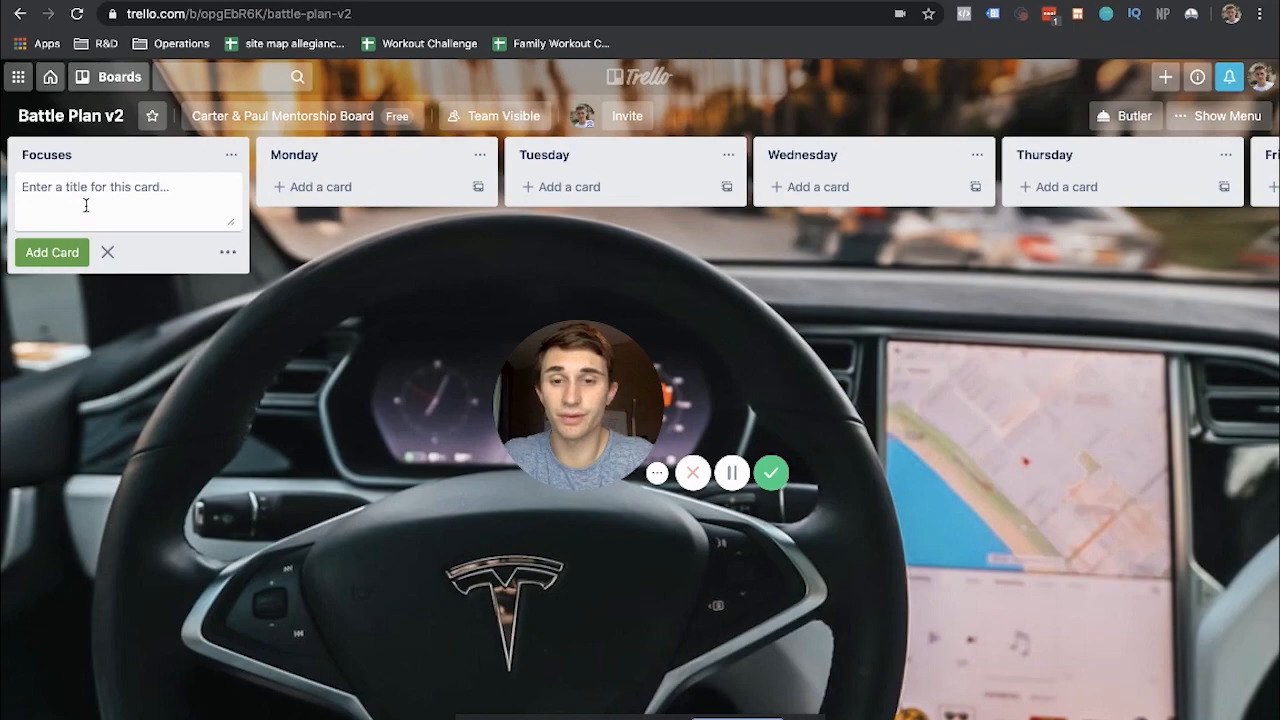
pyautogui.write('Workout:')
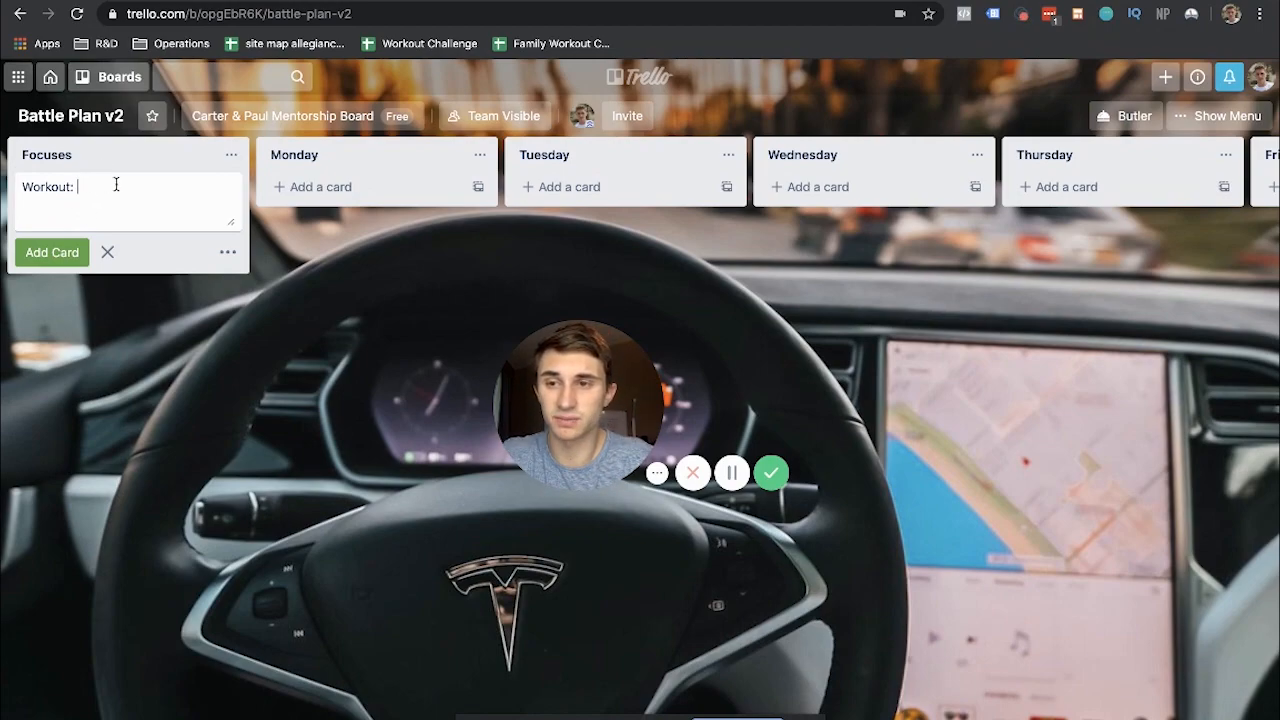
pyautogui.write('times per wwee')
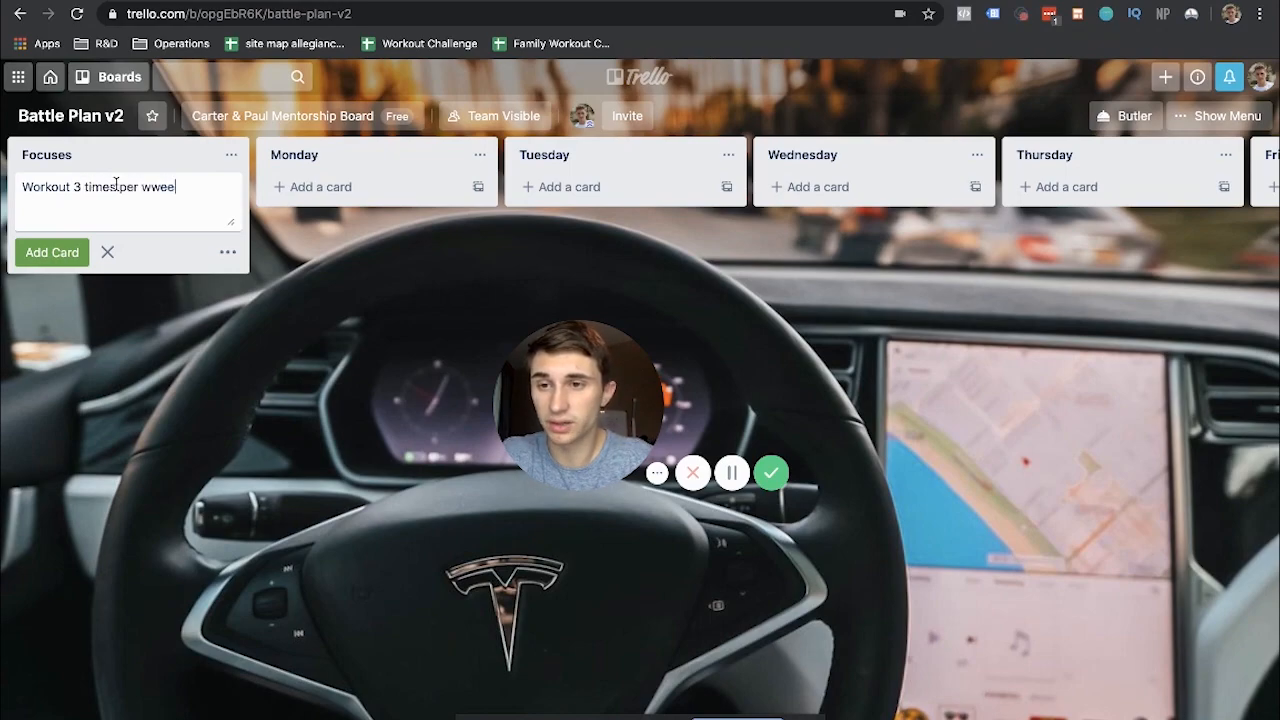
pyautogui.write('ek.')
pyautogui.press('Return')
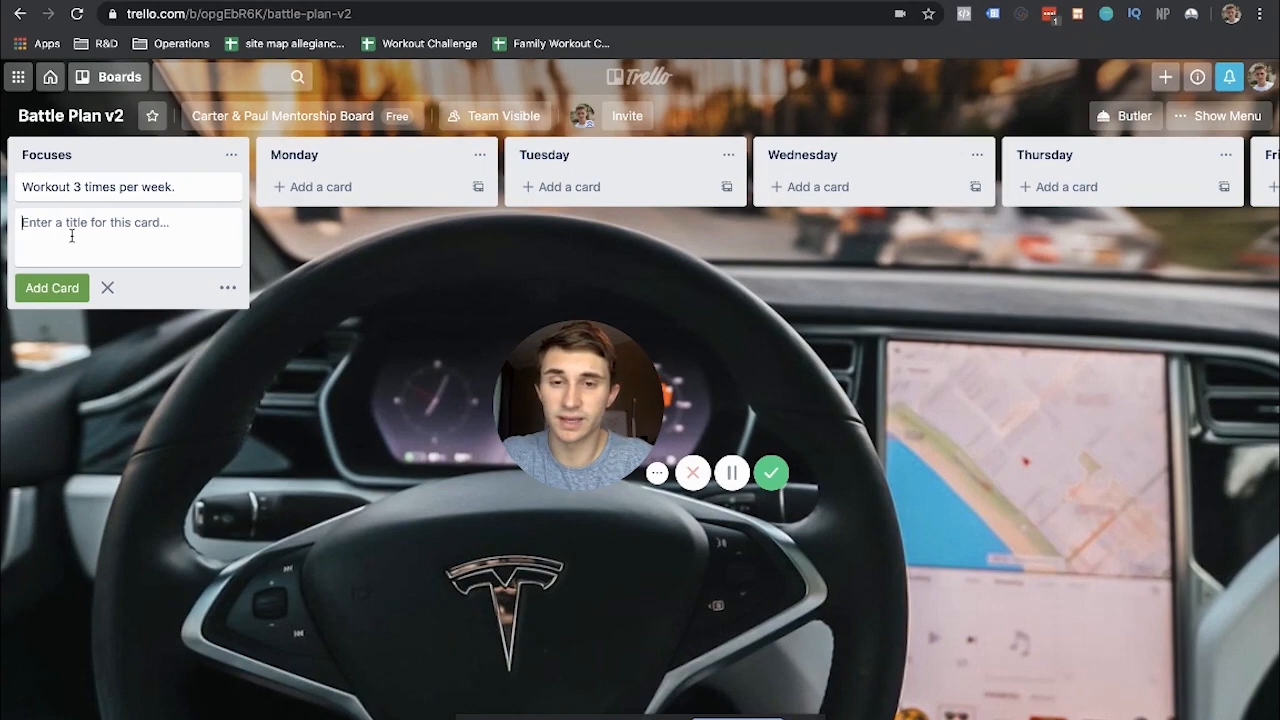
# Add a card titled "Post 3 youtube videos per week." to the Focuses list
pyautogui.write('Post 3')
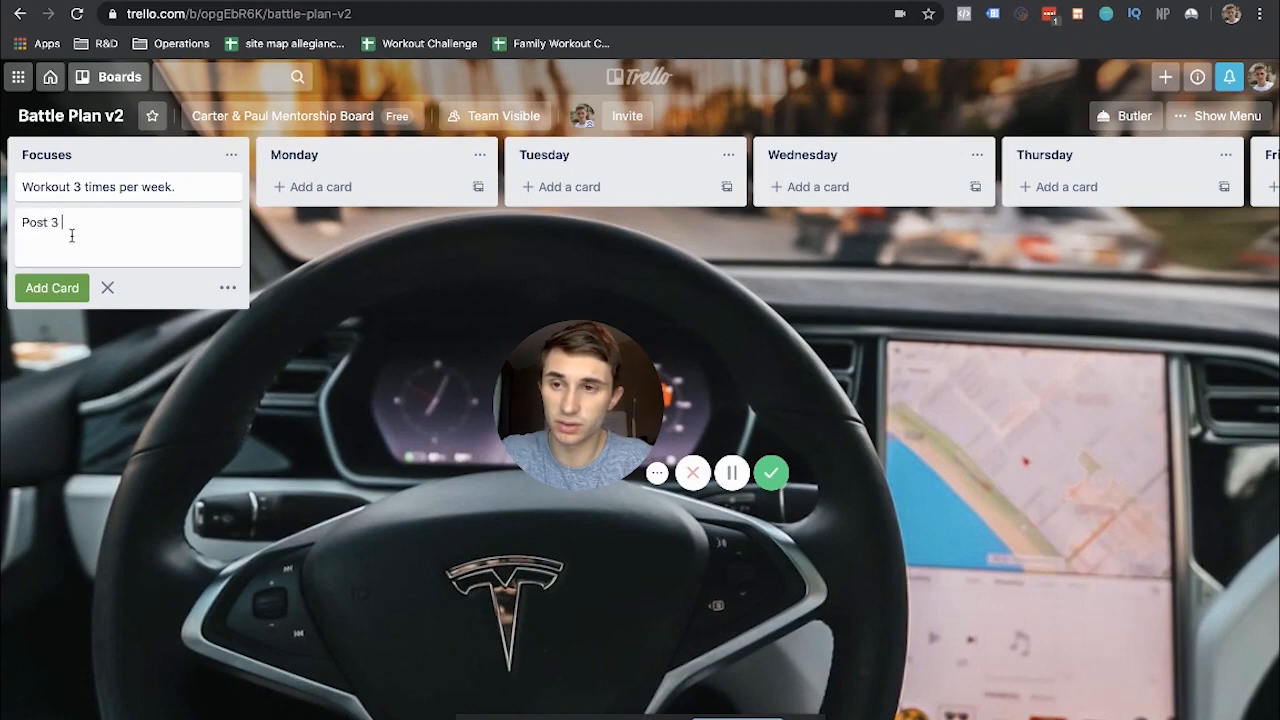
pyautogui.write(' youtube videos per wee')
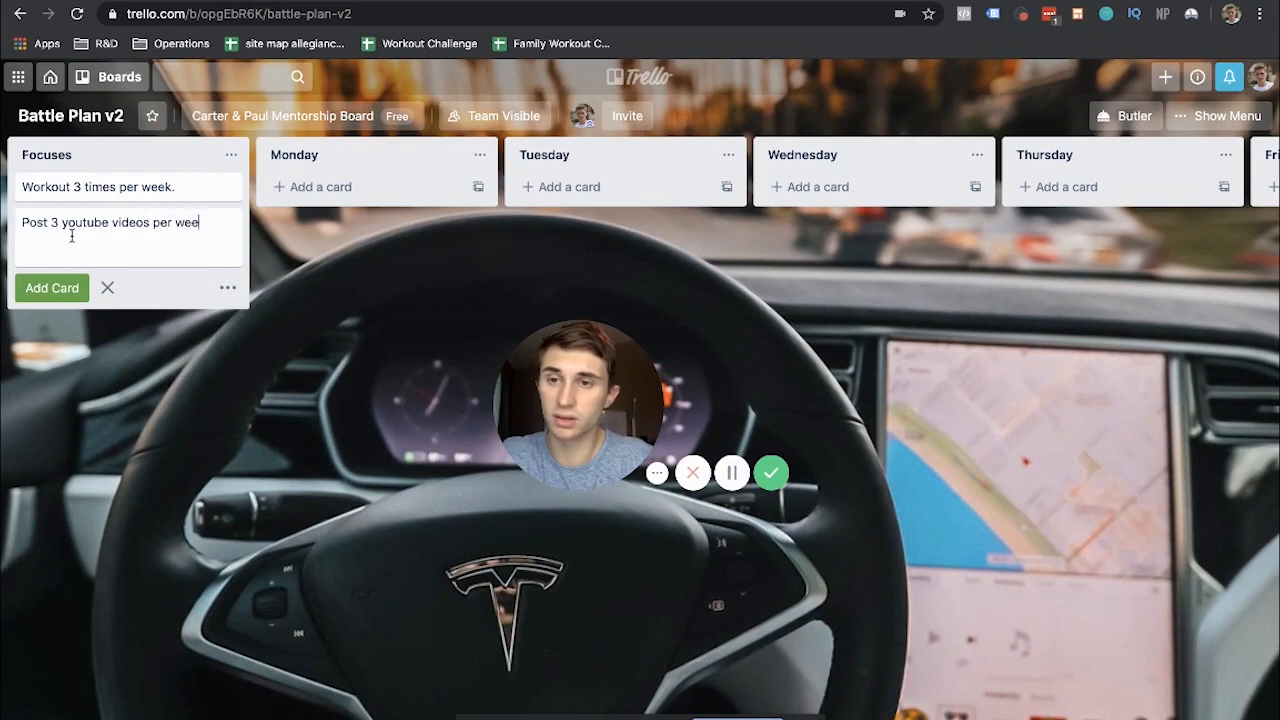
pyautogui.write('k.')
pyautogui.press('Return')
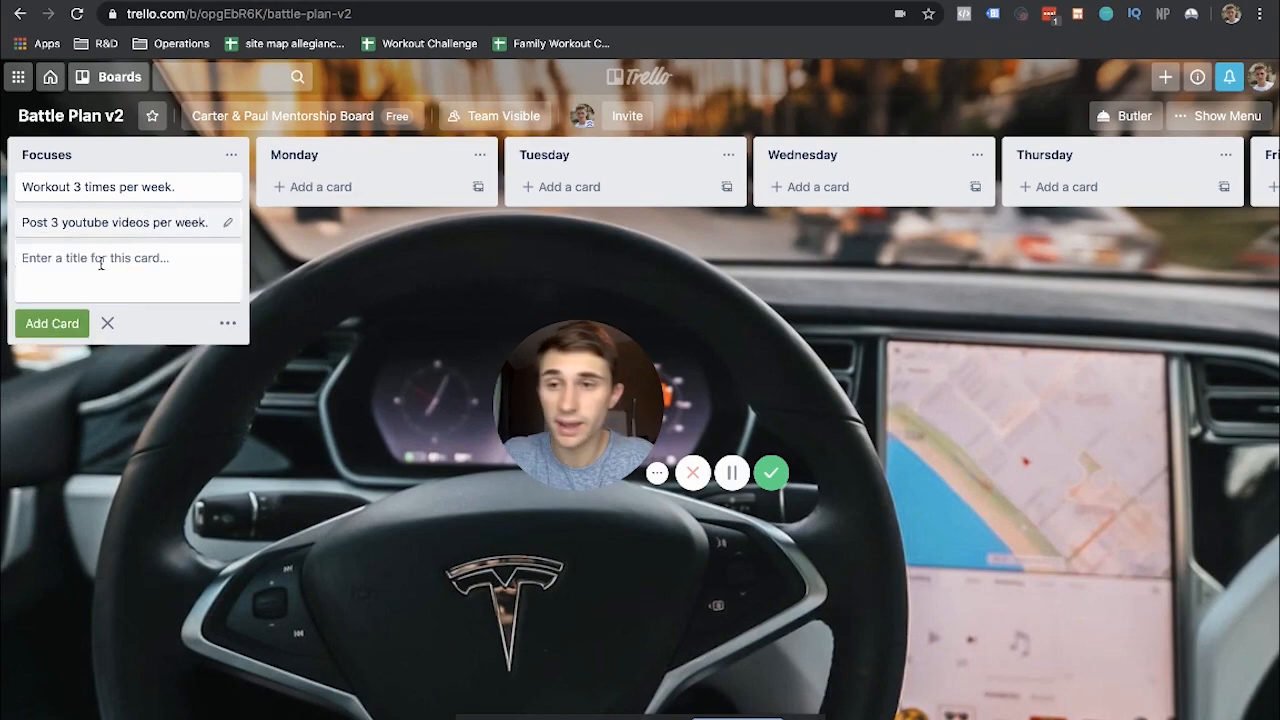
# Add a card titled "Revamp my website." to the Focuses list
pyautogui.write('Revamp m')
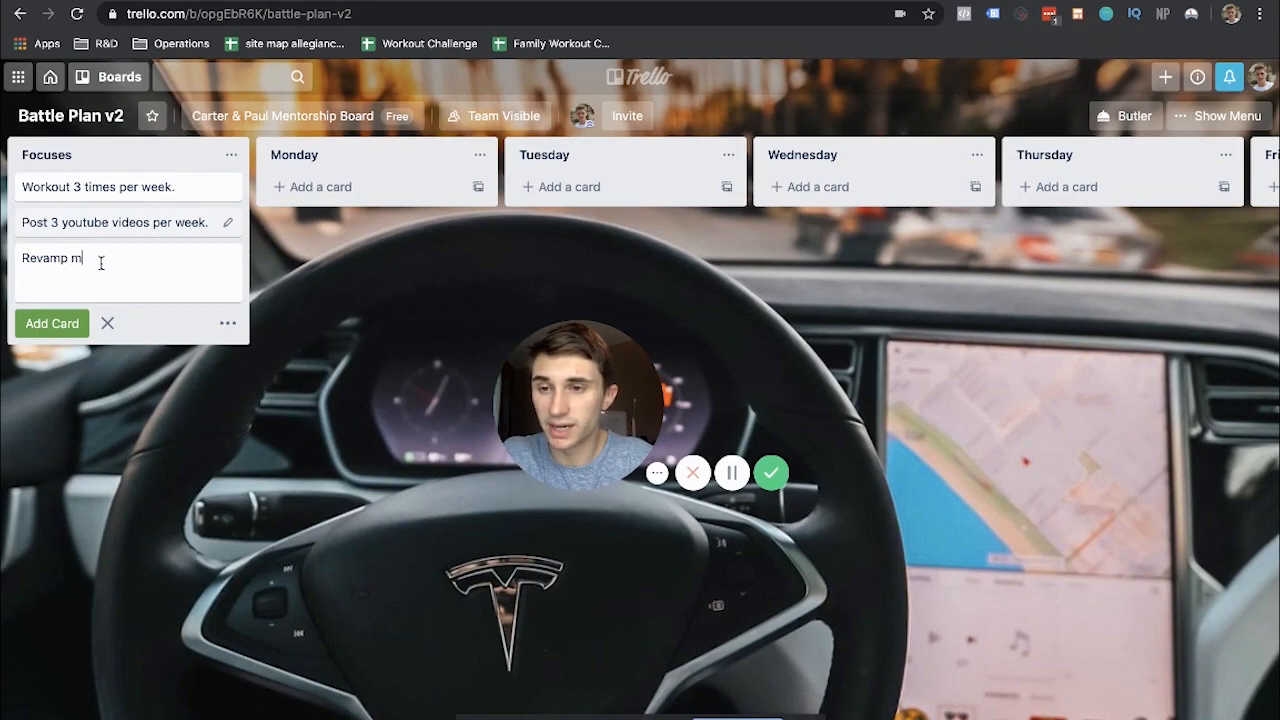
pyautogui.write('y websi')
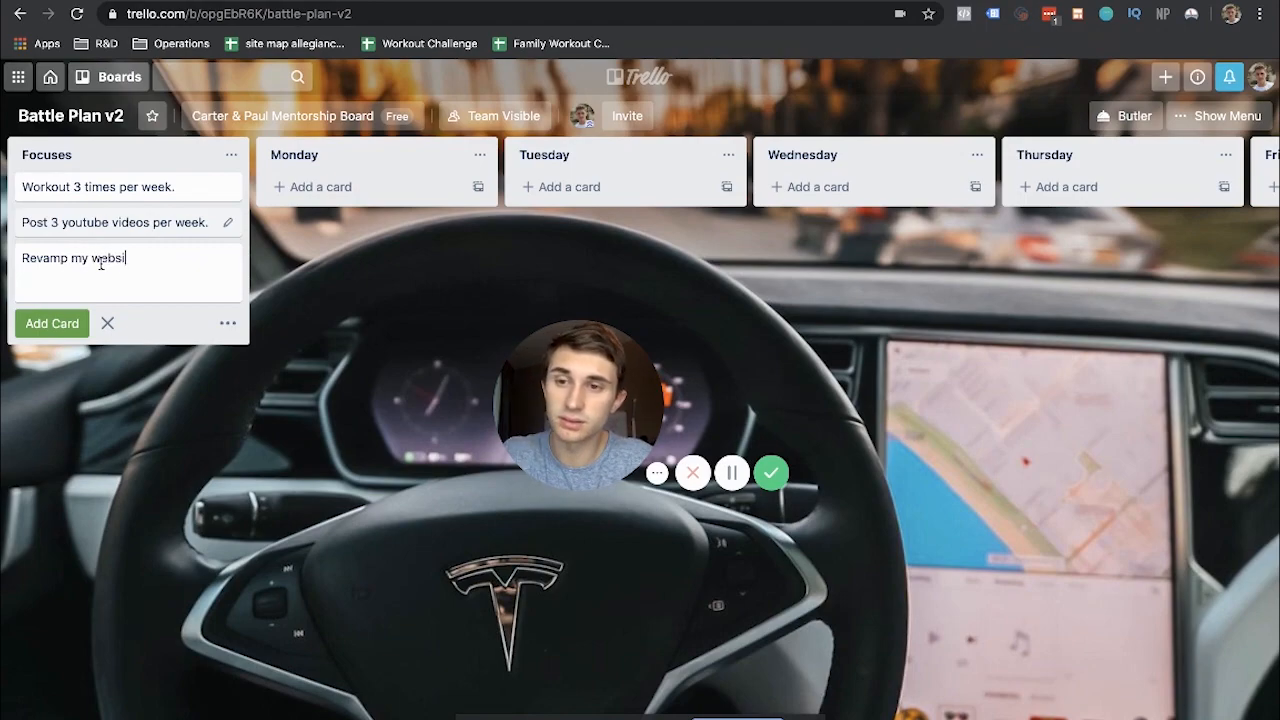
pyautogui.write('te.')
pyautogui.press('Return')
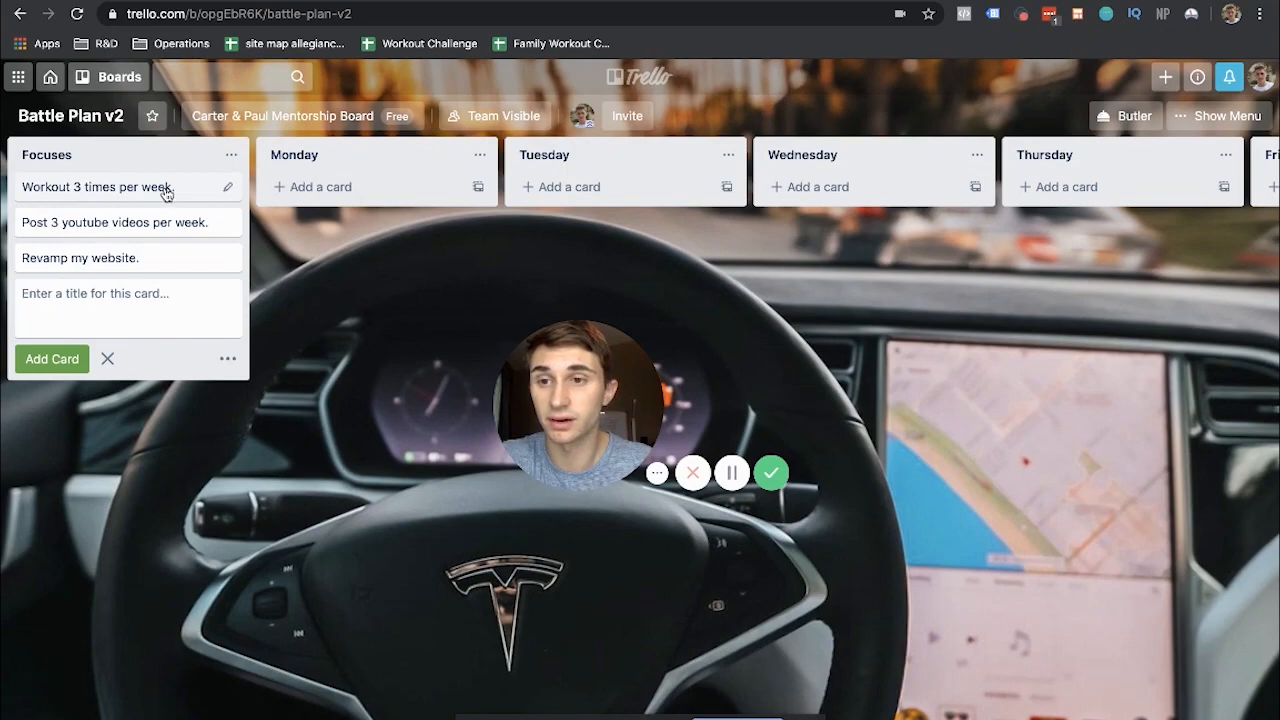
# Open the workout card in the Focuses list and go from it to the Power-Ups directory
pyautogui.click(166, 192)
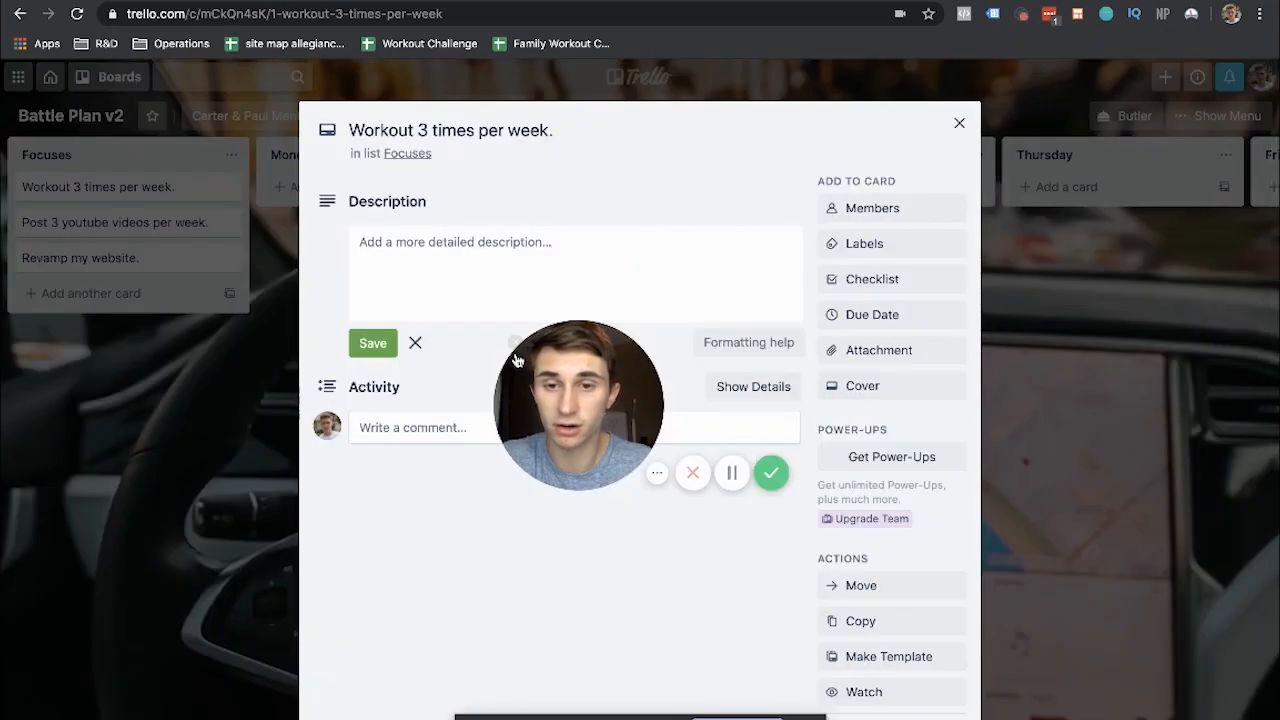
pyautogui.moveTo(604, 372); pyautogui.dragTo(1083, 238)
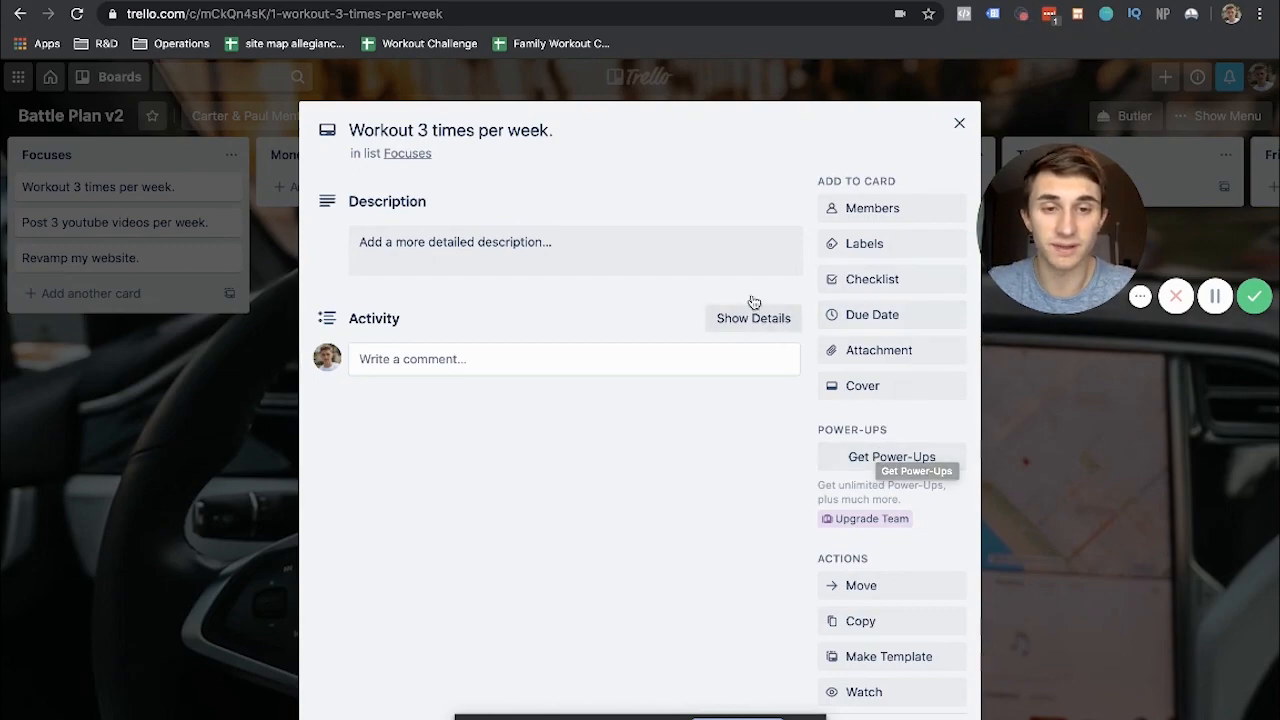
pyautogui.click(878, 464)
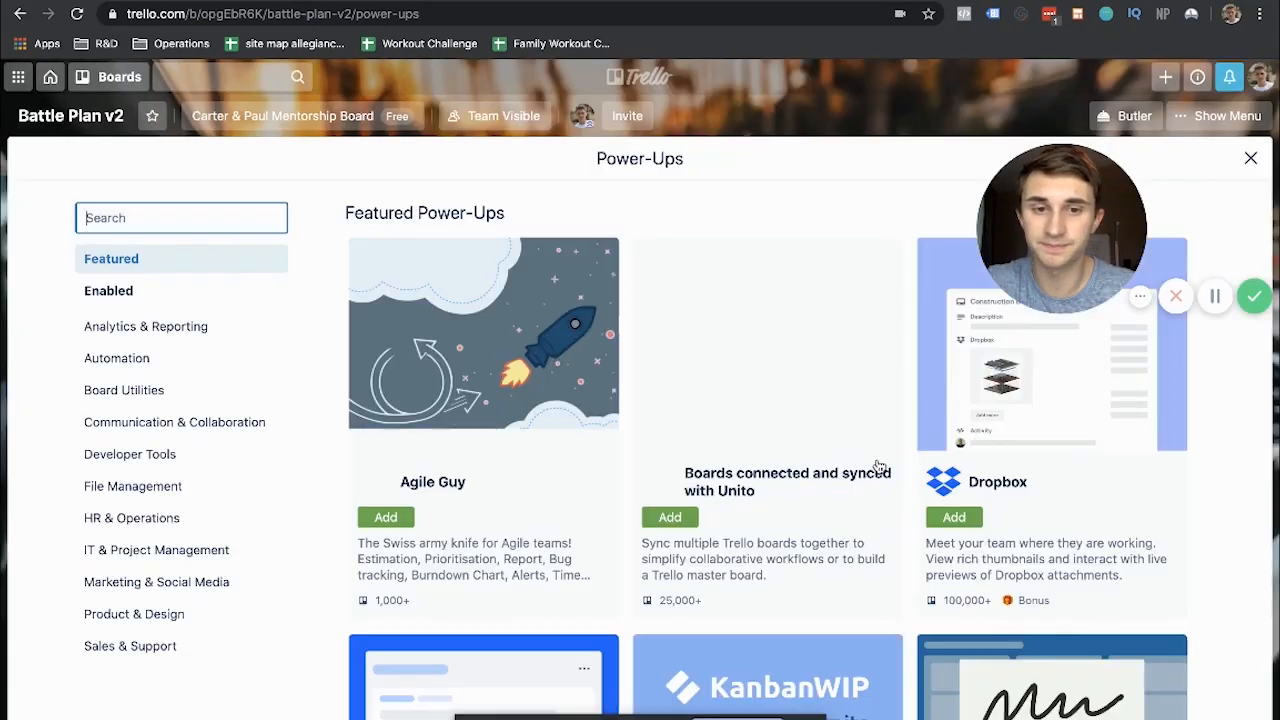
# Browse the available Power-Ups in the Automation and Board Utilities categories
pyautogui.scroll(-2, 629, 289)
pyautogui.click(200, 362)
pyautogui.click(188, 396)
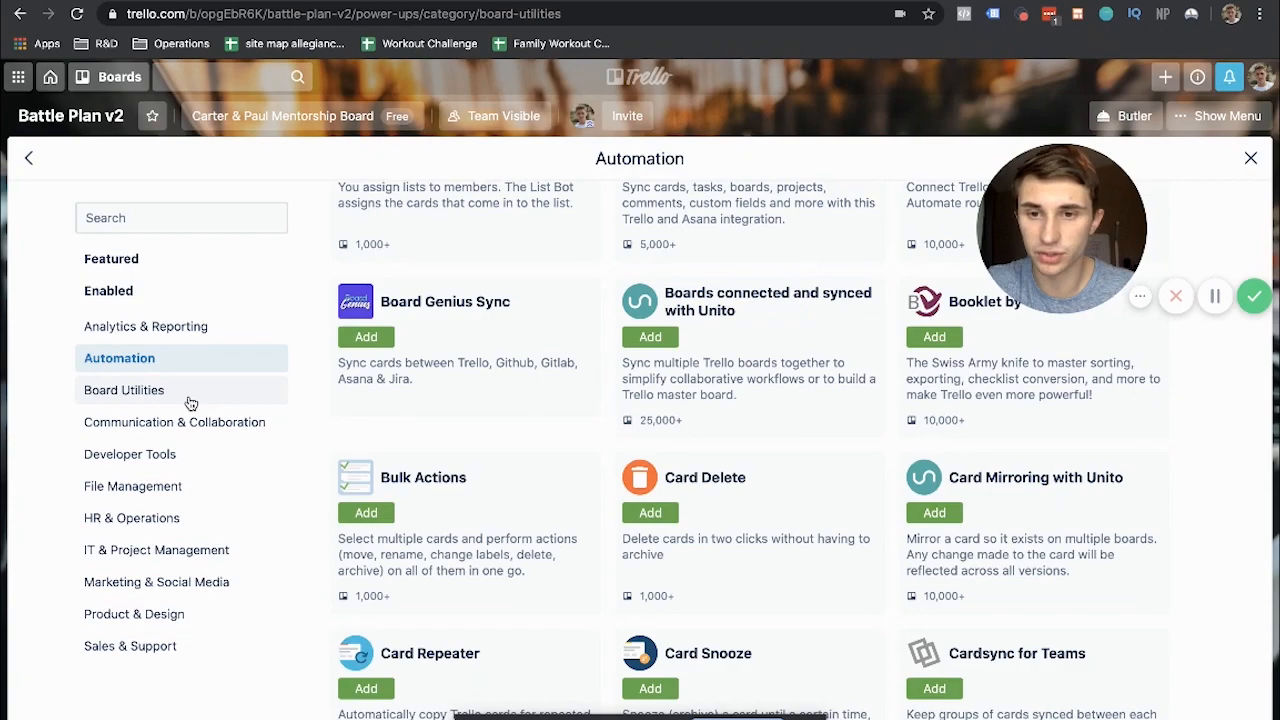
pyautogui.scroll(-3, 188, 420)
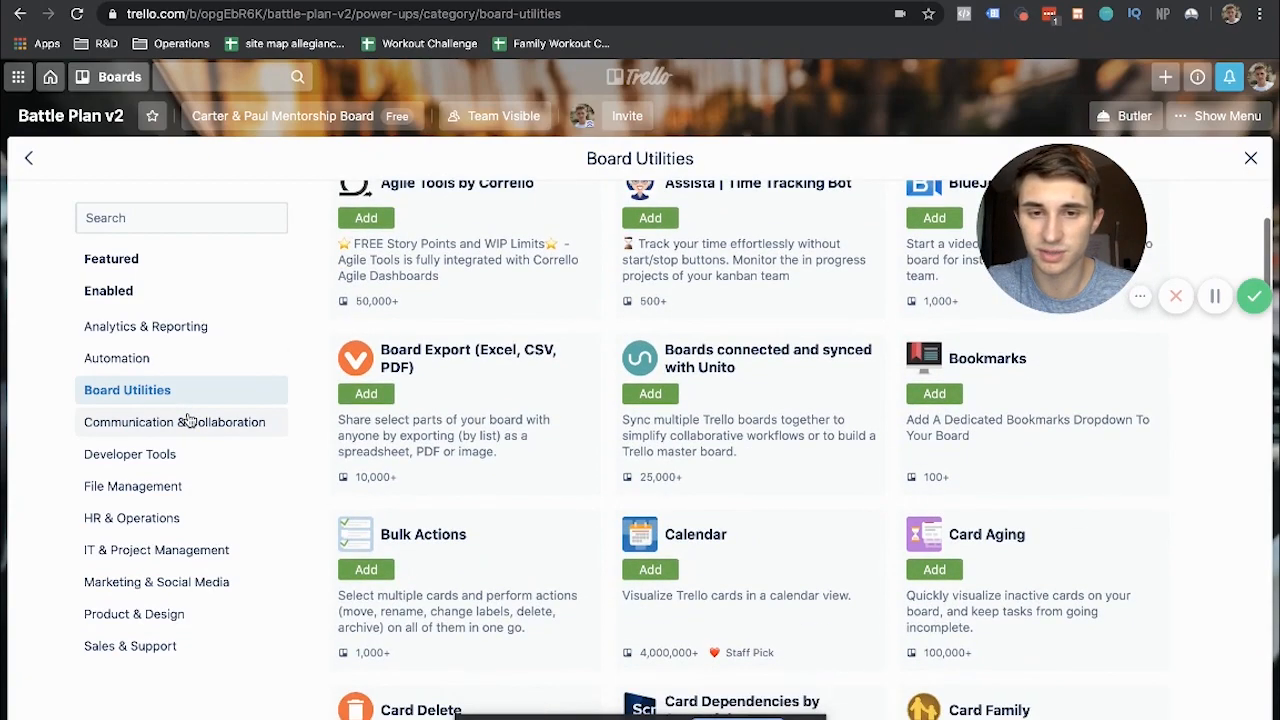
pyautogui.scroll(3, 188, 420)
pyautogui.scroll(2, 188, 420)
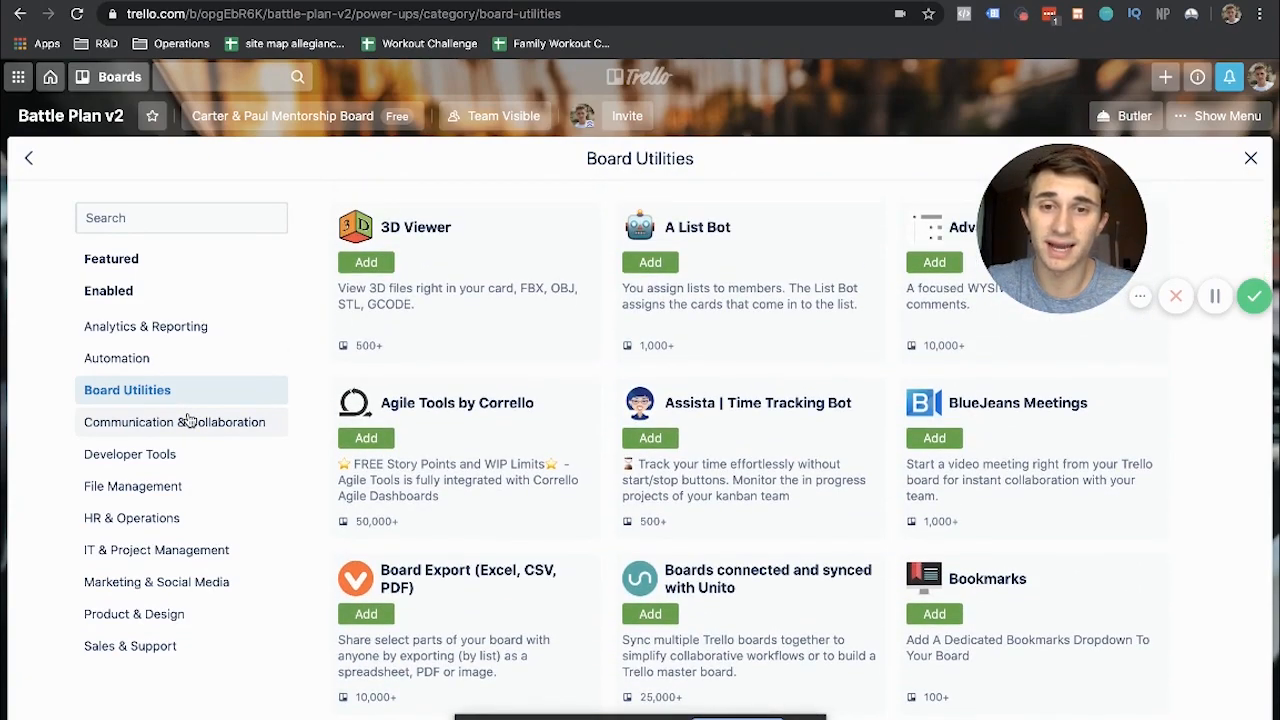
pyautogui.moveTo(1058, 228); pyautogui.dragTo(1183, 228)
pyautogui.scroll(-3, 743, 409)
pyautogui.scroll(3, 743, 409)
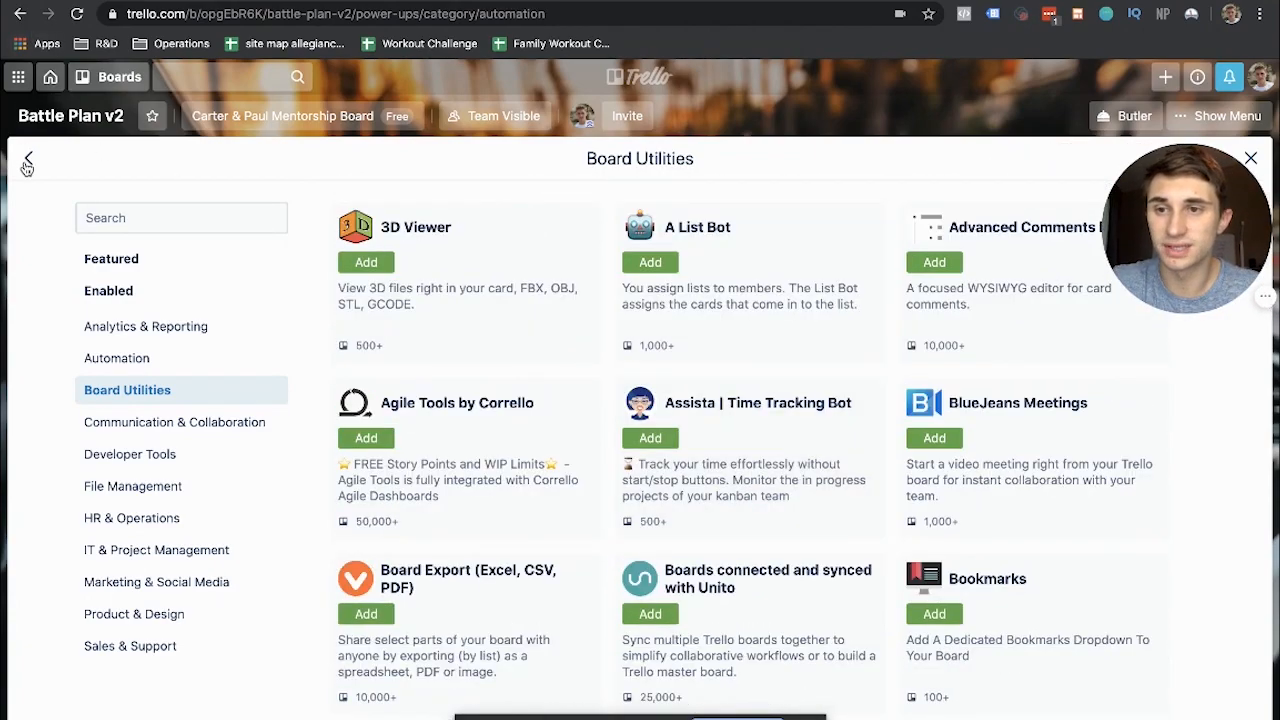
# Leave the Power-Ups directory and return to the "Workout 3 times per week." card
pyautogui.click(116, 358)
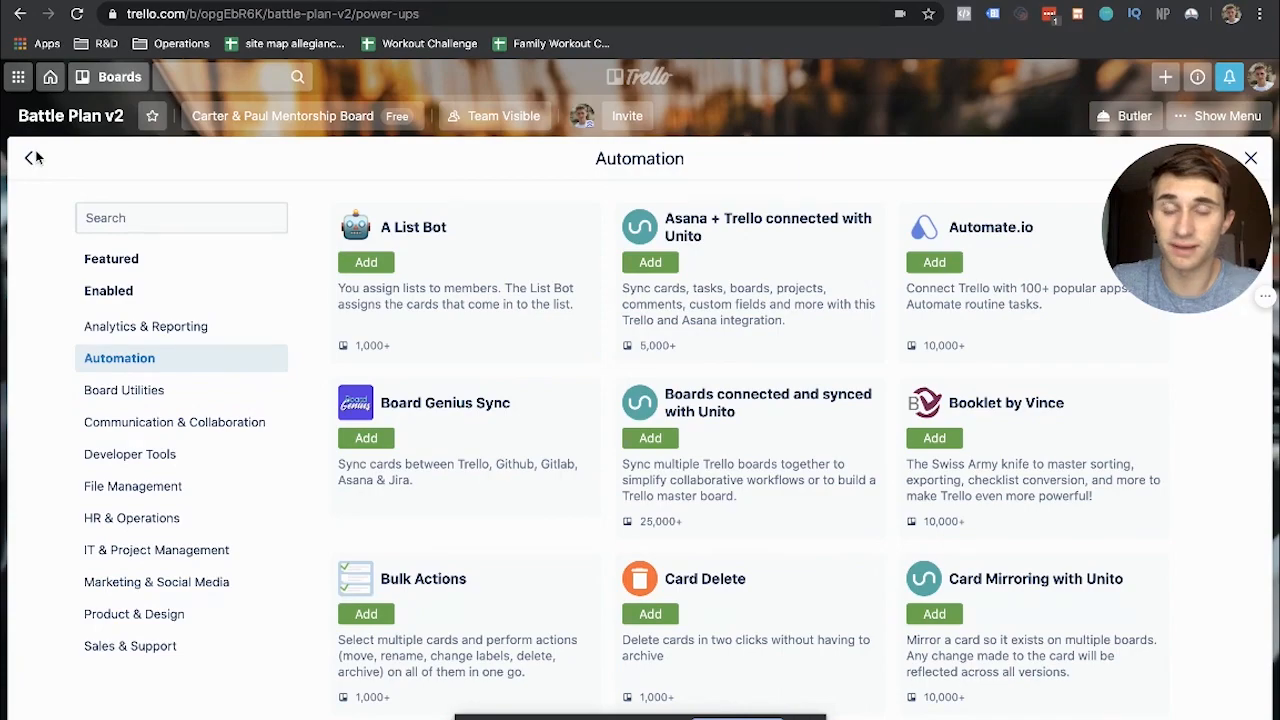
pyautogui.click(30, 158)
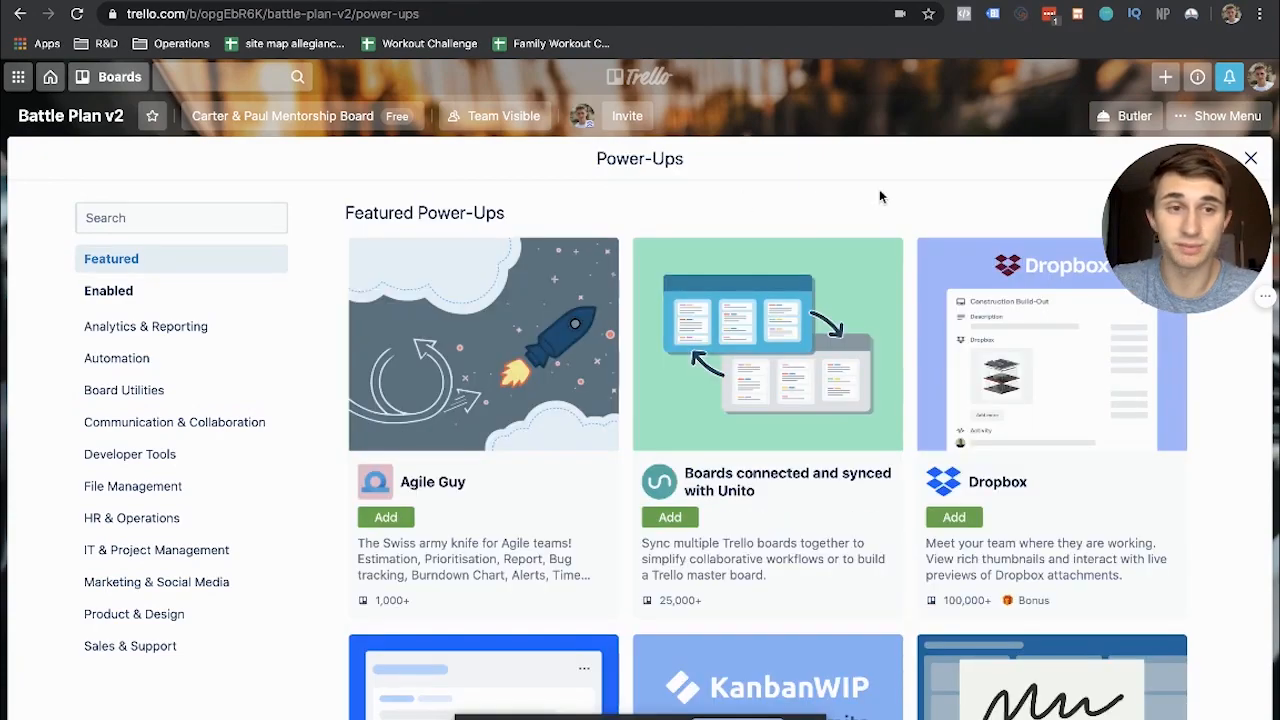
pyautogui.moveTo(1180, 225); pyautogui.dragTo(1002, 226)
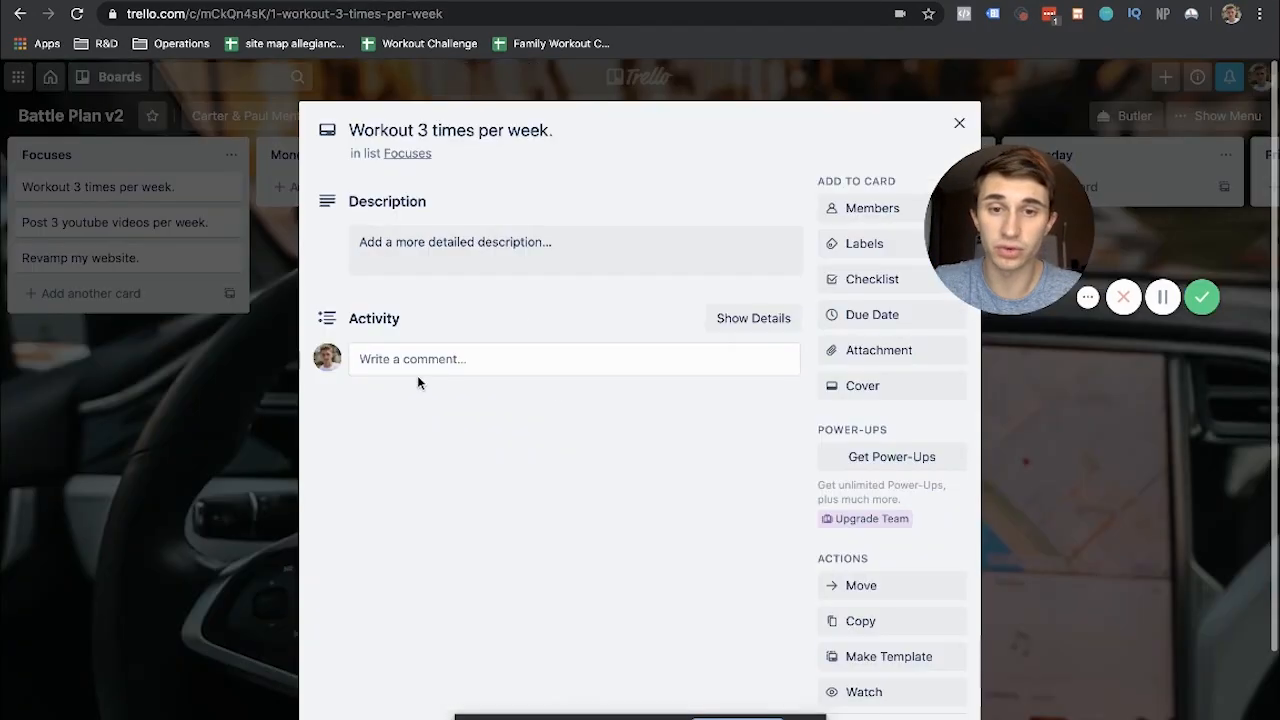
pyautogui.moveTo(969, 226); pyautogui.dragTo(1052, 226)
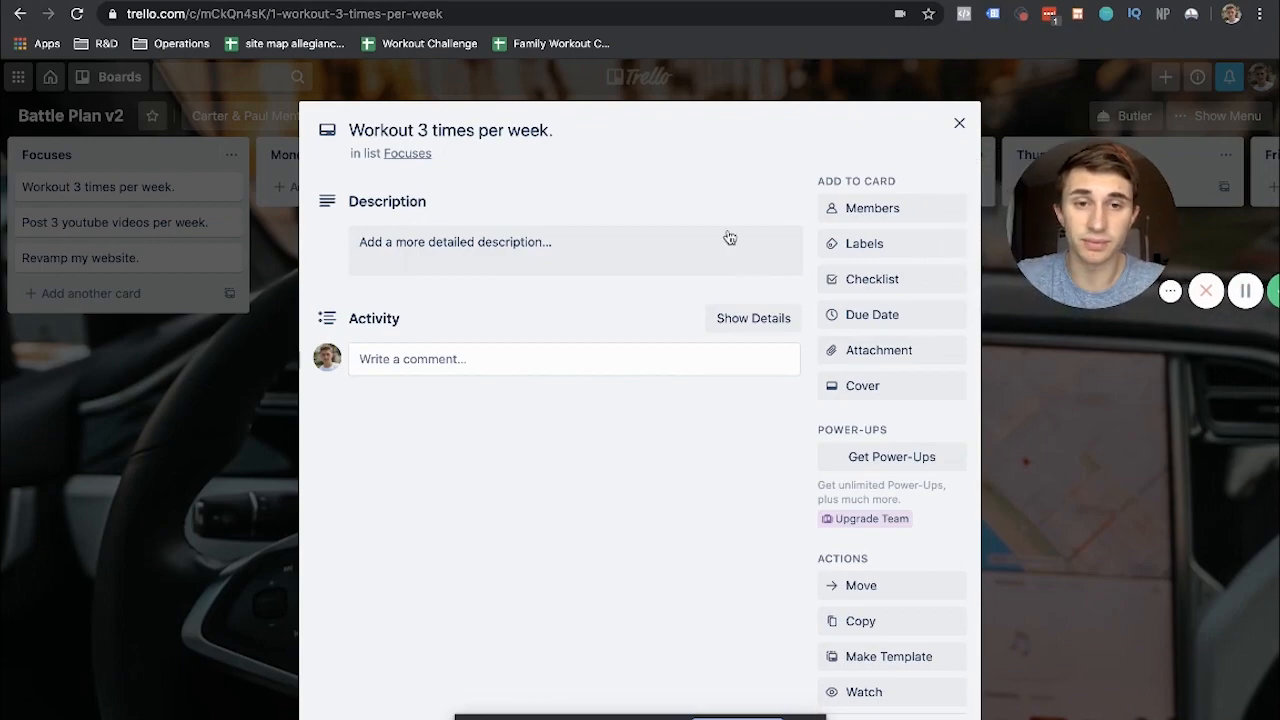
# Add a checklist titled "Workouts" to the workout card
pyautogui.click(858, 281)
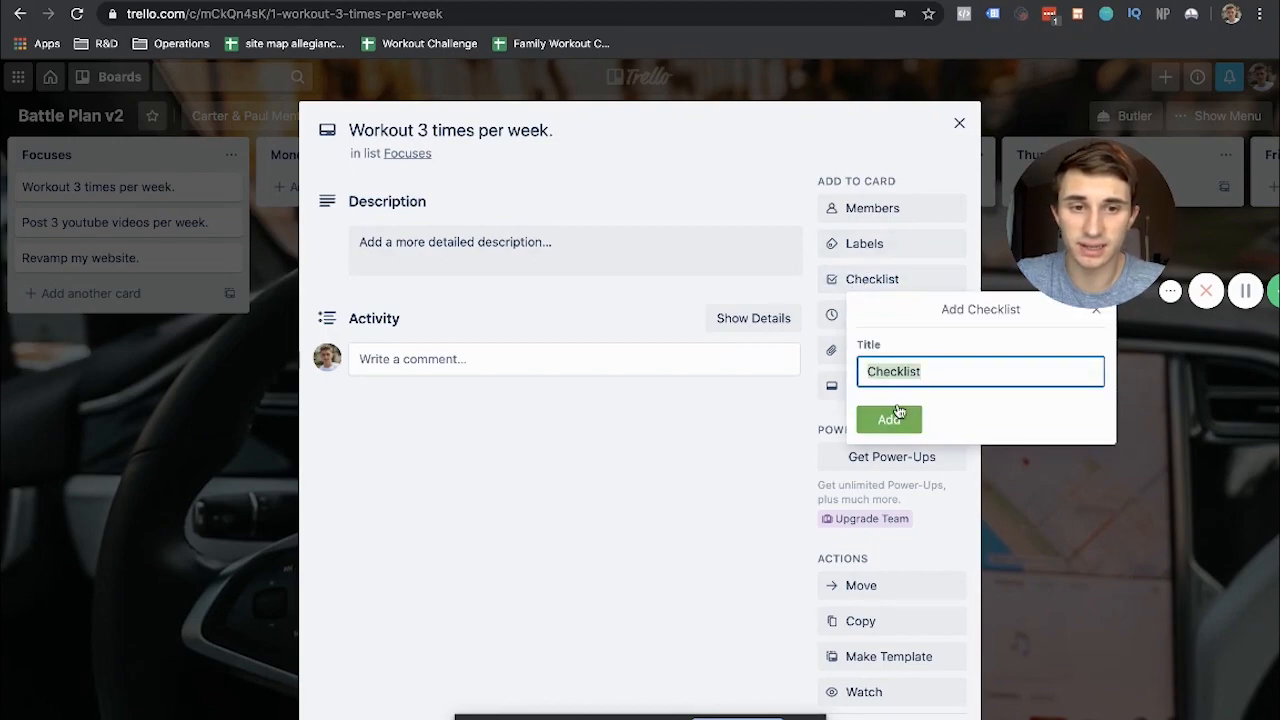
pyautogui.press('BackSpace')
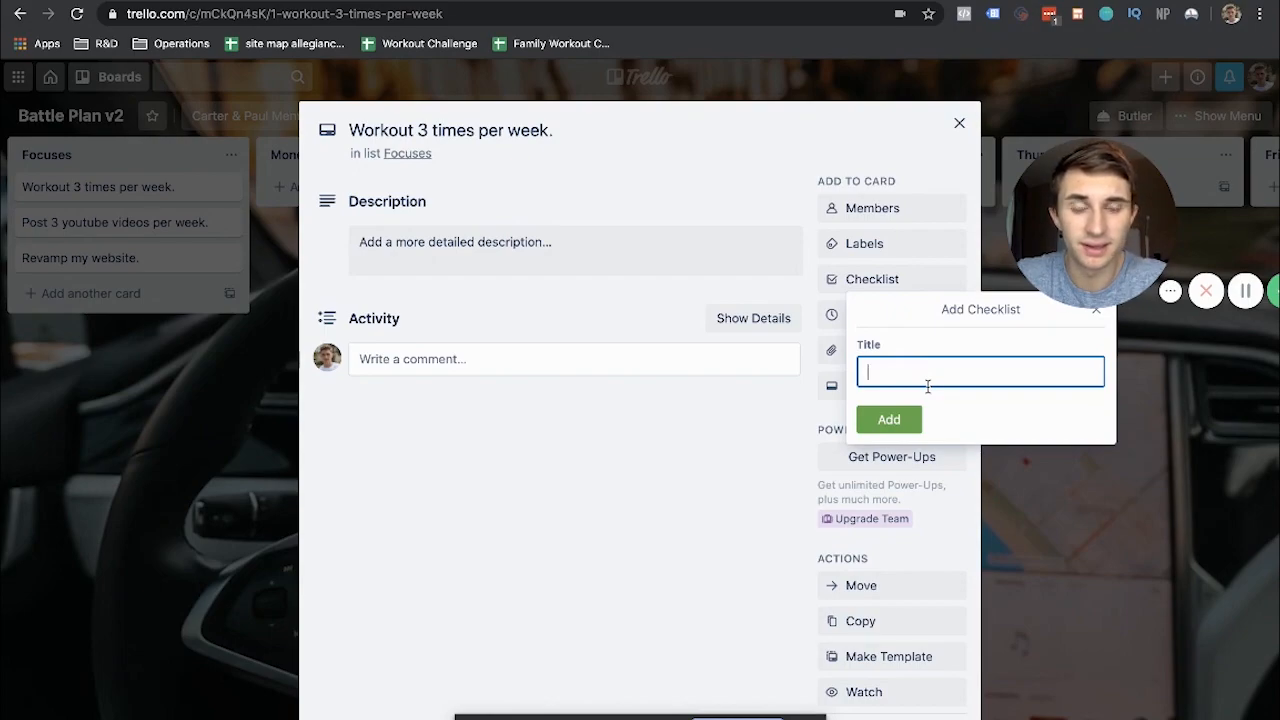
pyautogui.write('Work')
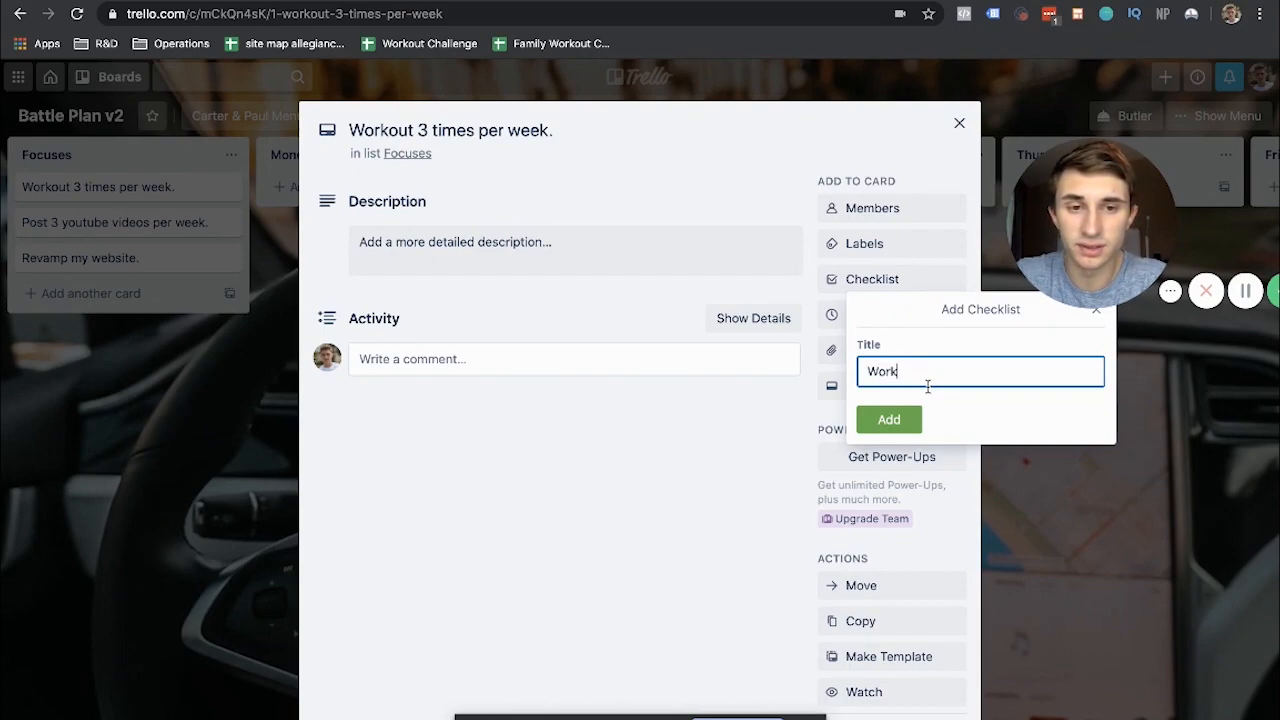
pyautogui.write('outs')
pyautogui.click(889, 424)
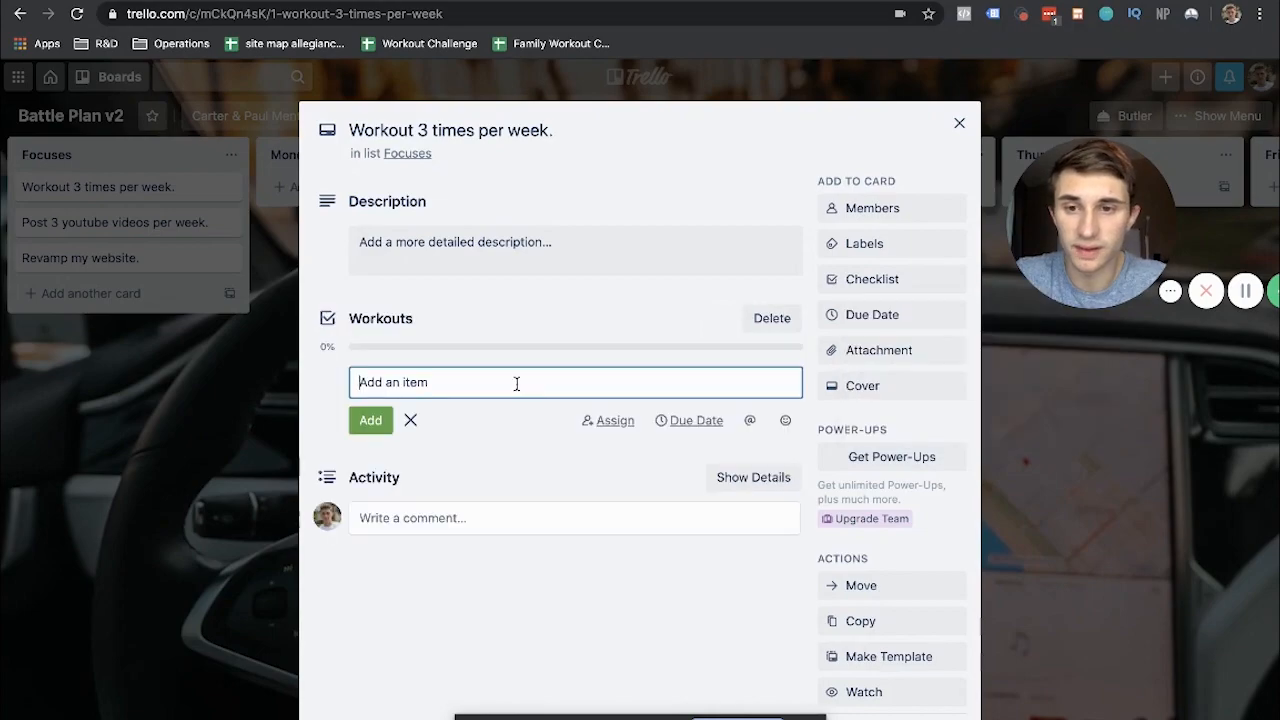
# Add the items "Arm Day", "Chest Day" and "Leg Day" to the Workouts checklist
pyautogui.write('Arm Day')
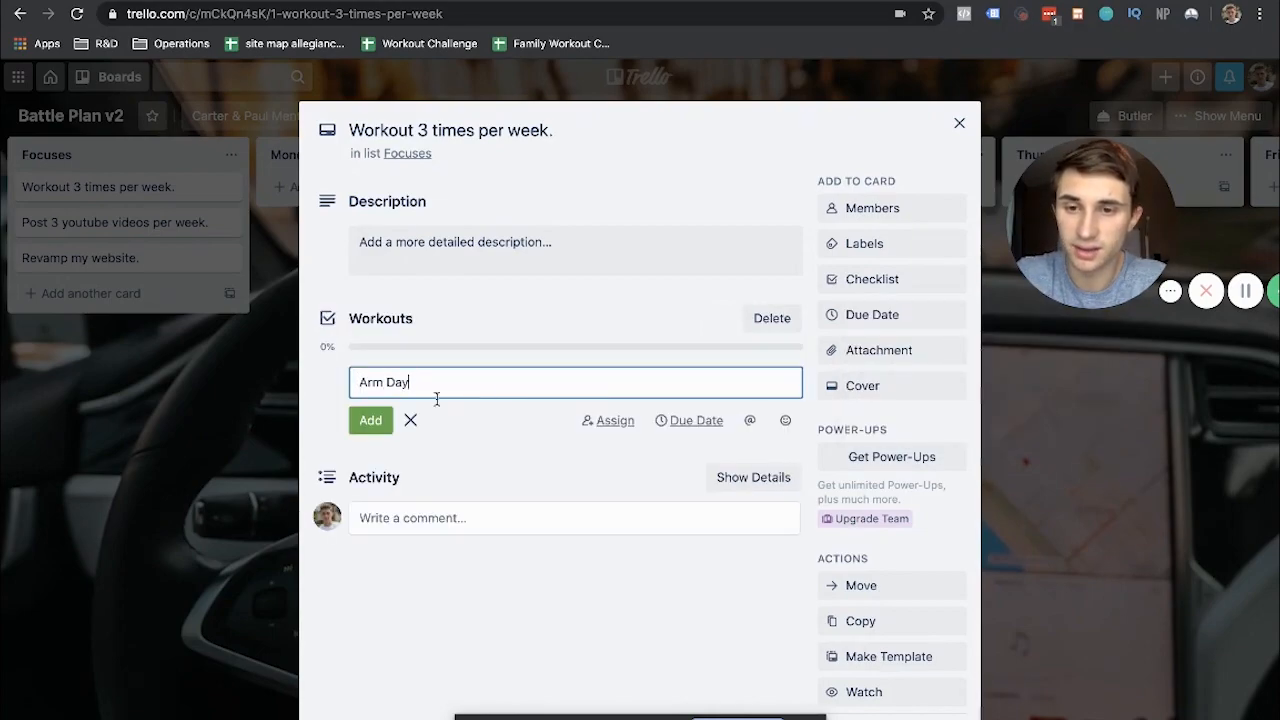
pyautogui.press('Return')
pyautogui.write('Ches')
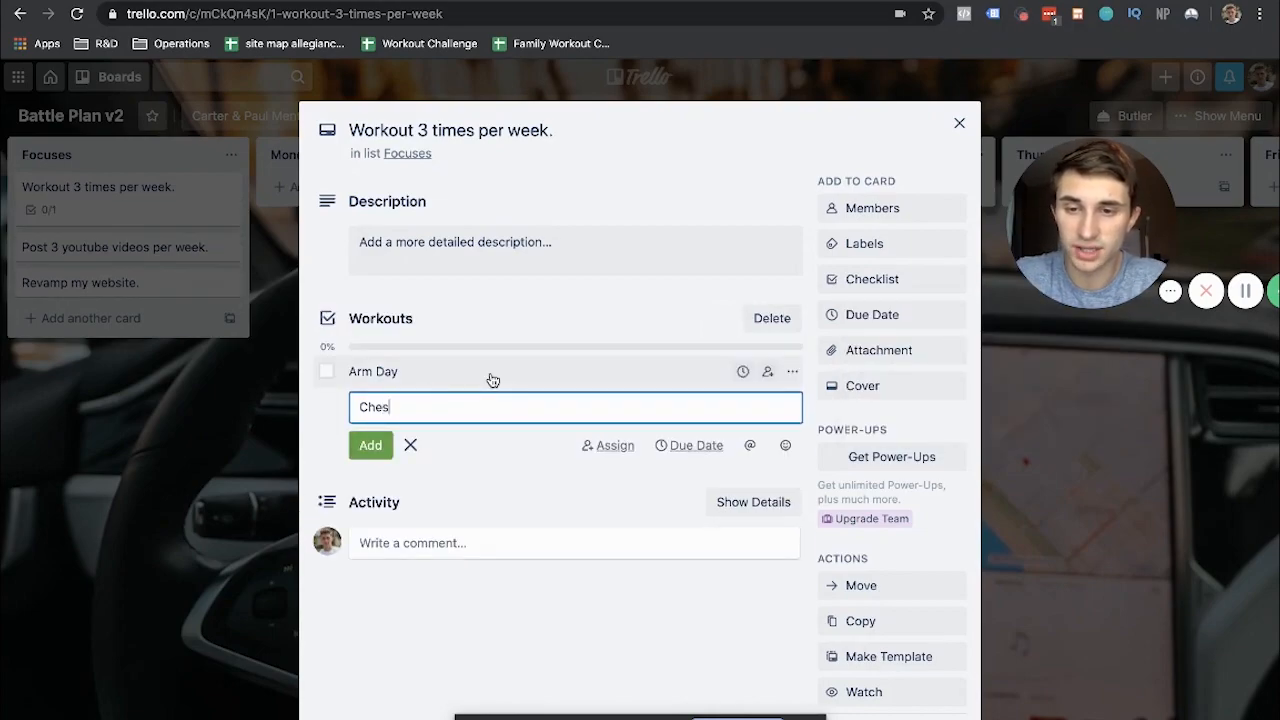
pyautogui.write('t Day')
pyautogui.press('Return')
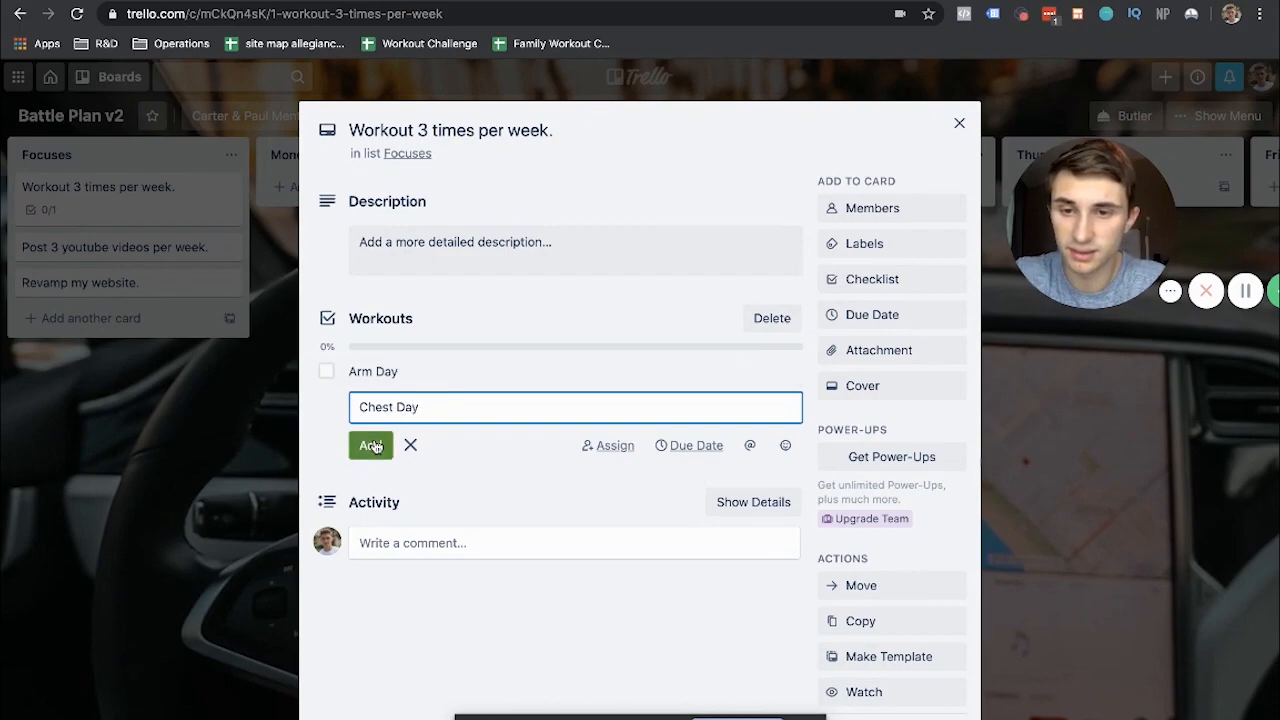
pyautogui.write('Leg Day')
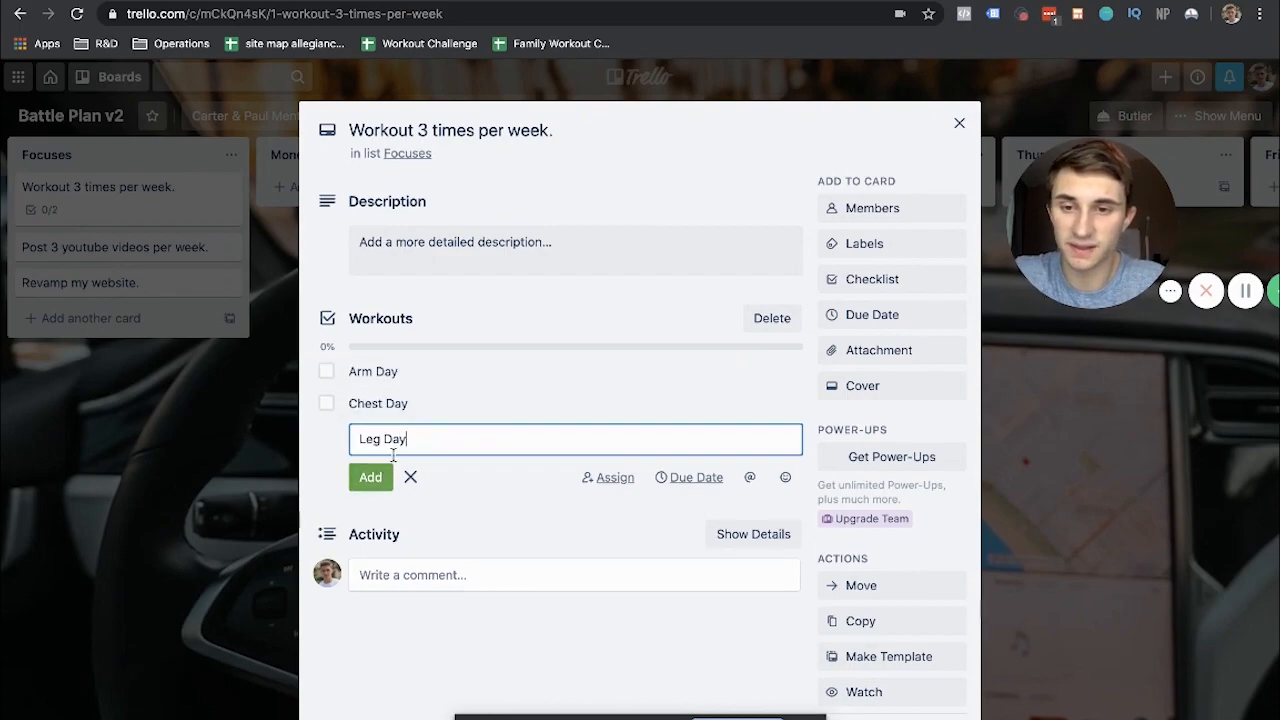
pyautogui.press('Return')
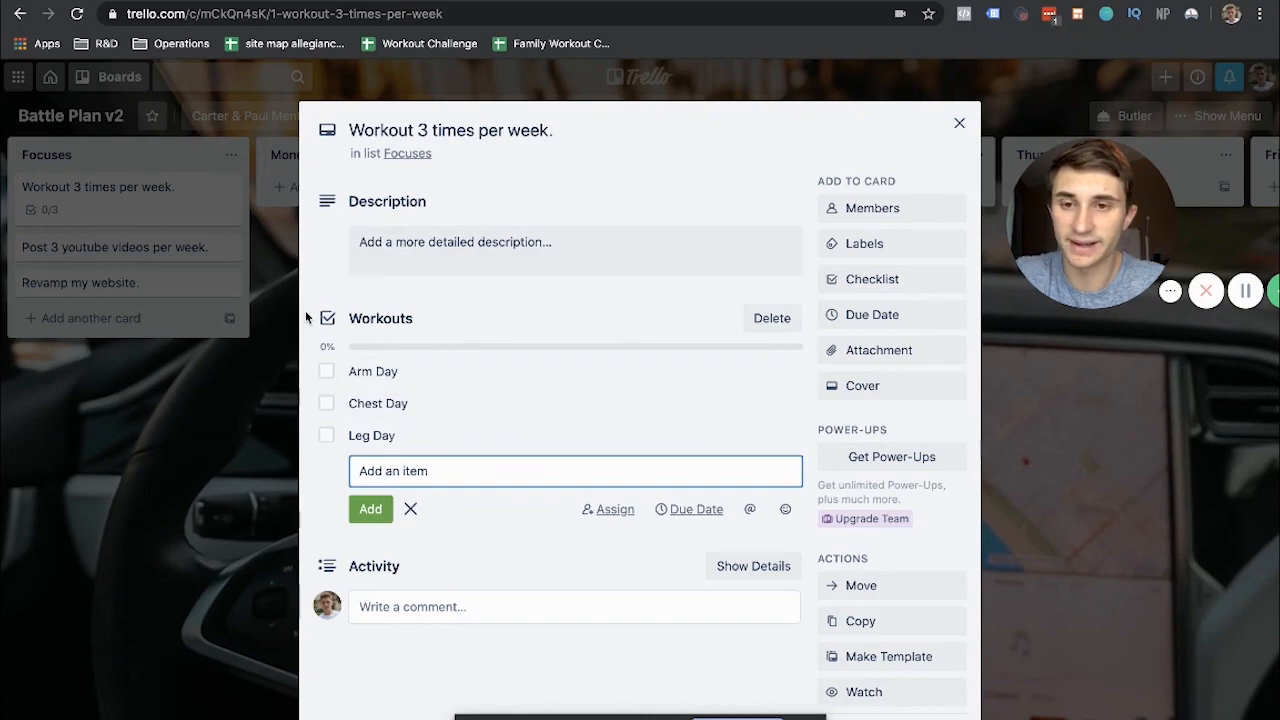
pyautogui.press('Escape')
# Check off and uncheck each of the three items in the Workouts checklist
pyautogui.click(326, 372)
pyautogui.click(326, 372)
pyautogui.click(326, 404)
pyautogui.click(326, 404)
pyautogui.click(327, 437)
pyautogui.click(327, 437)
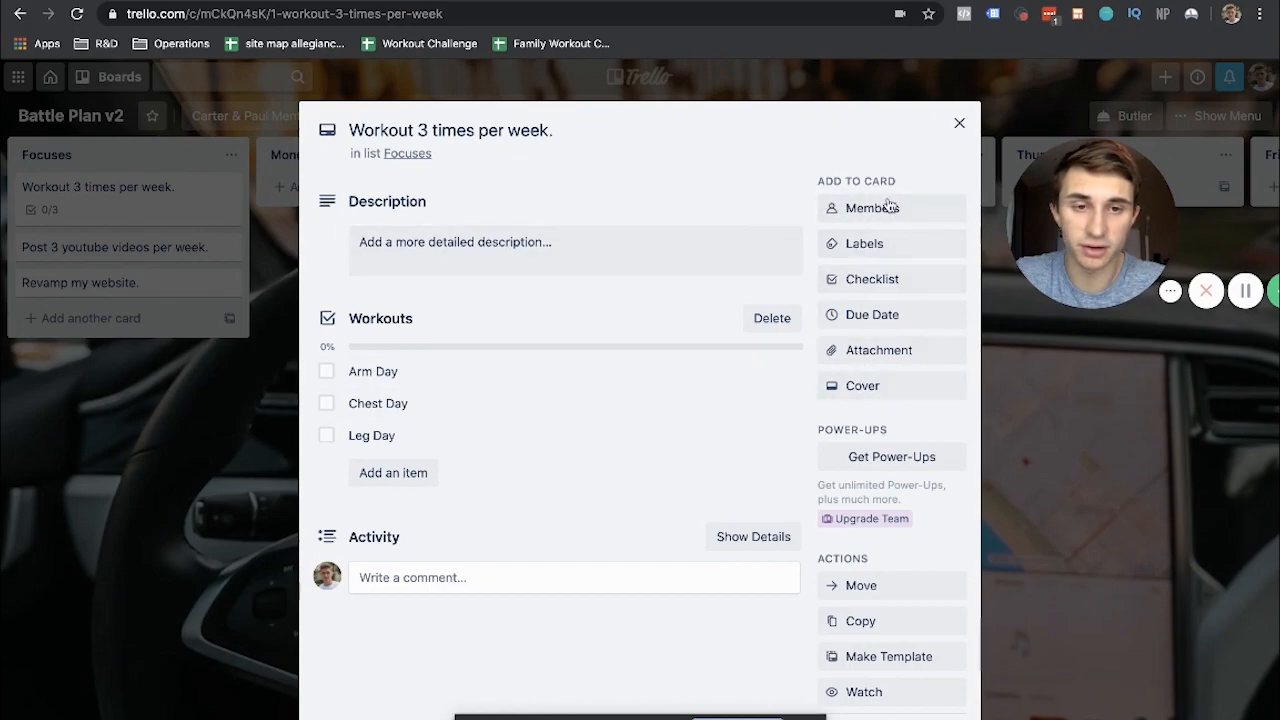
# Start the workout card's description with an "Arm Day" section listing "- 3x12 curls" and "- 3x12 dips"
pyautogui.click(542, 251)
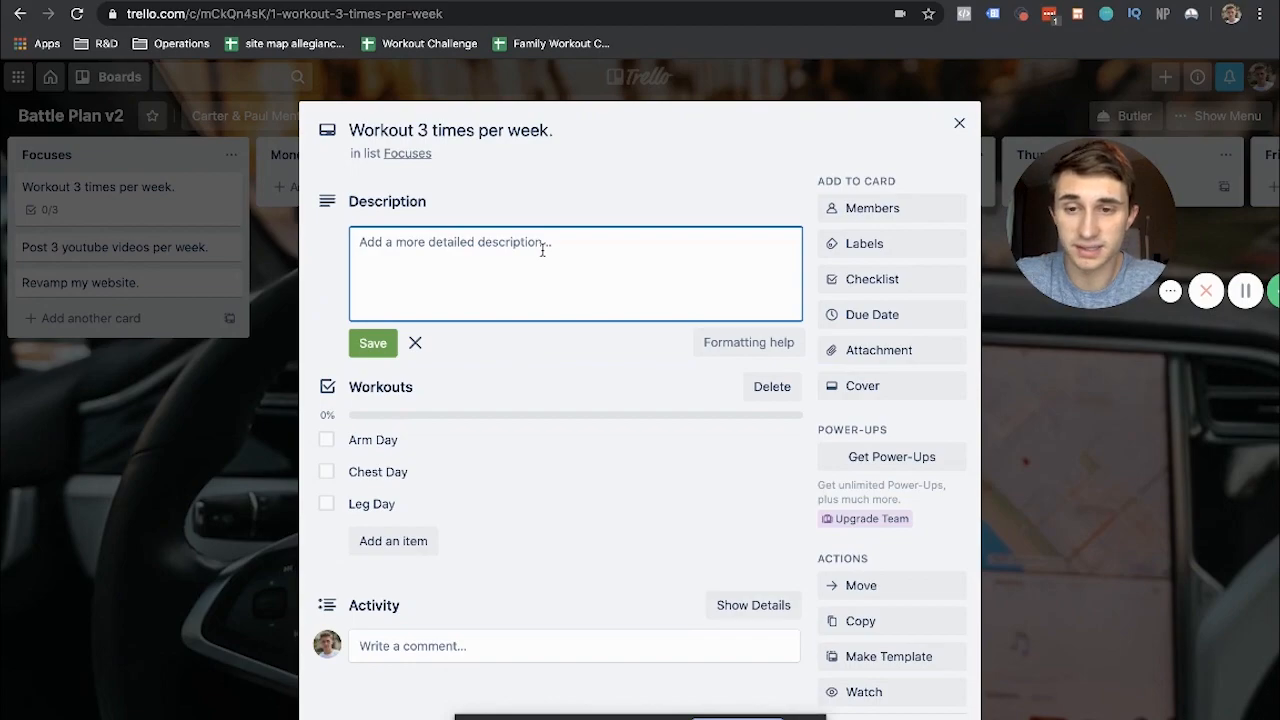
pyautogui.write('-')
pyautogui.press('BackSpace')
pyautogui.press('BackSpace')
pyautogui.write('Arm Day')
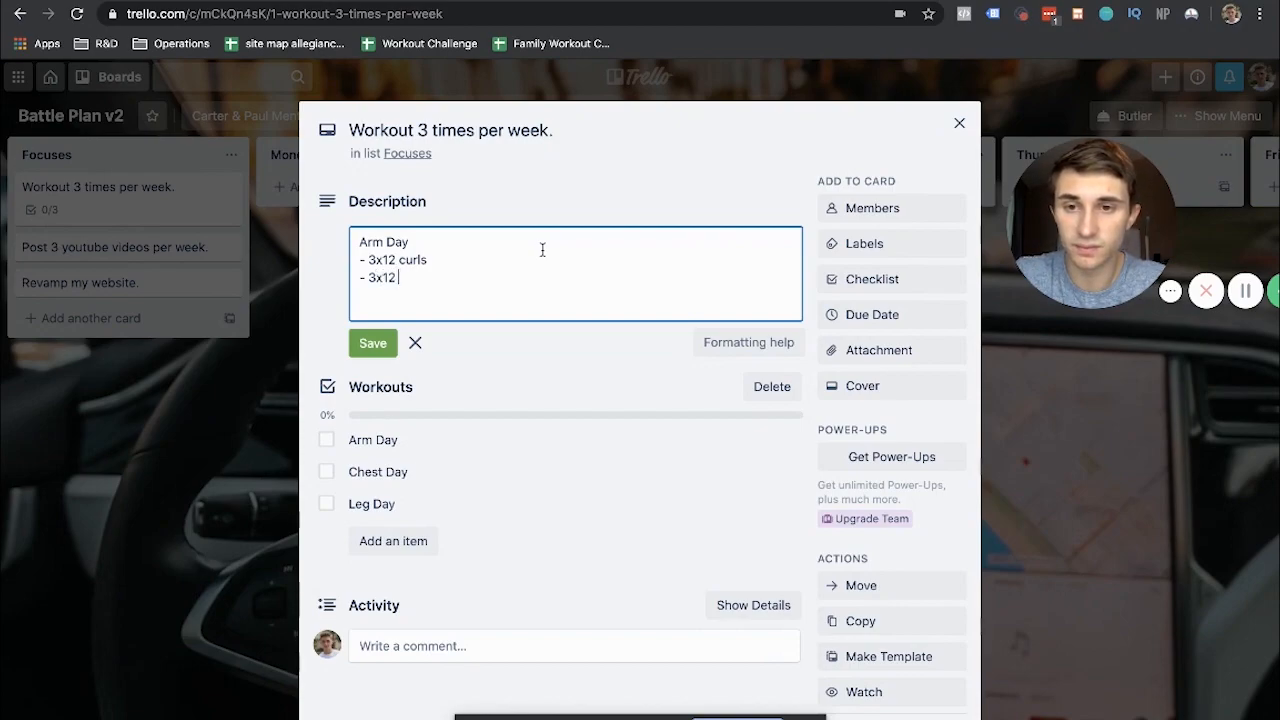
pyautogui.press('Return')
pyautogui.press('Return')
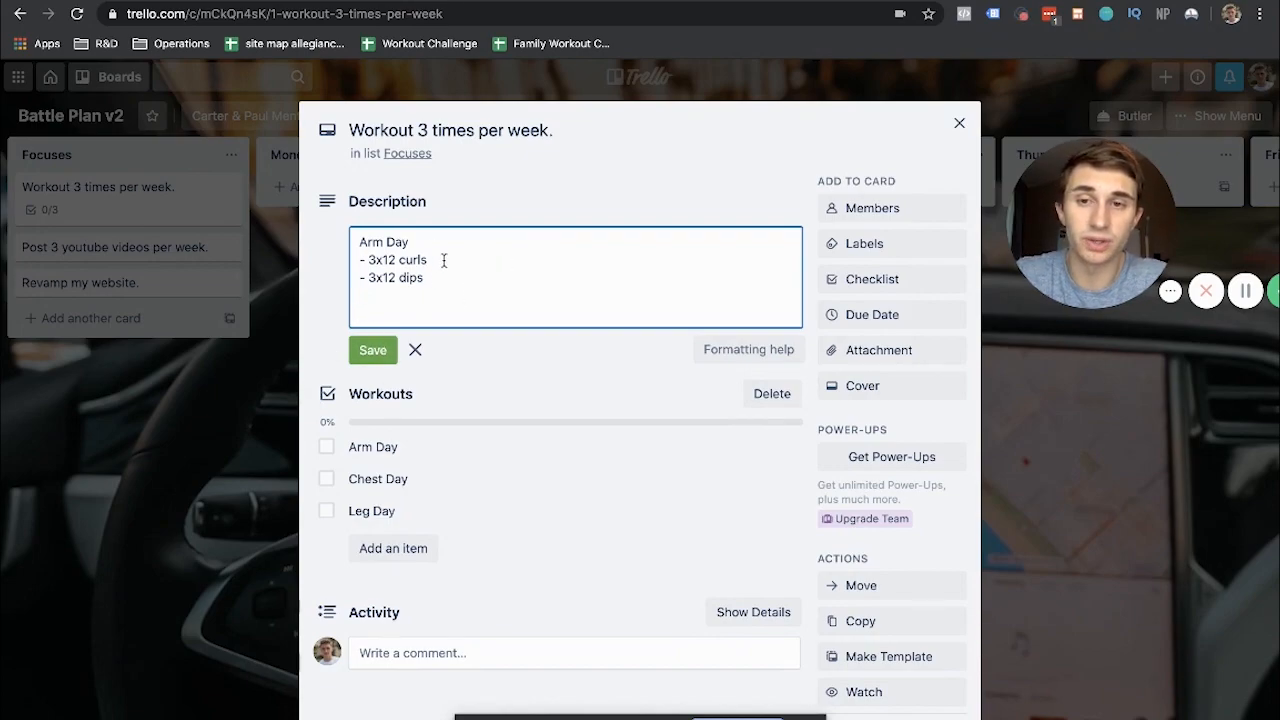
# Add "Chest Day" (3x12 bench, 3x12 flies) and "Leg Day" (3x12 Squats, 3x12 Lunges) sections to the description and save it
pyautogui.write('Chest Day')
pyautogui.press('Return')
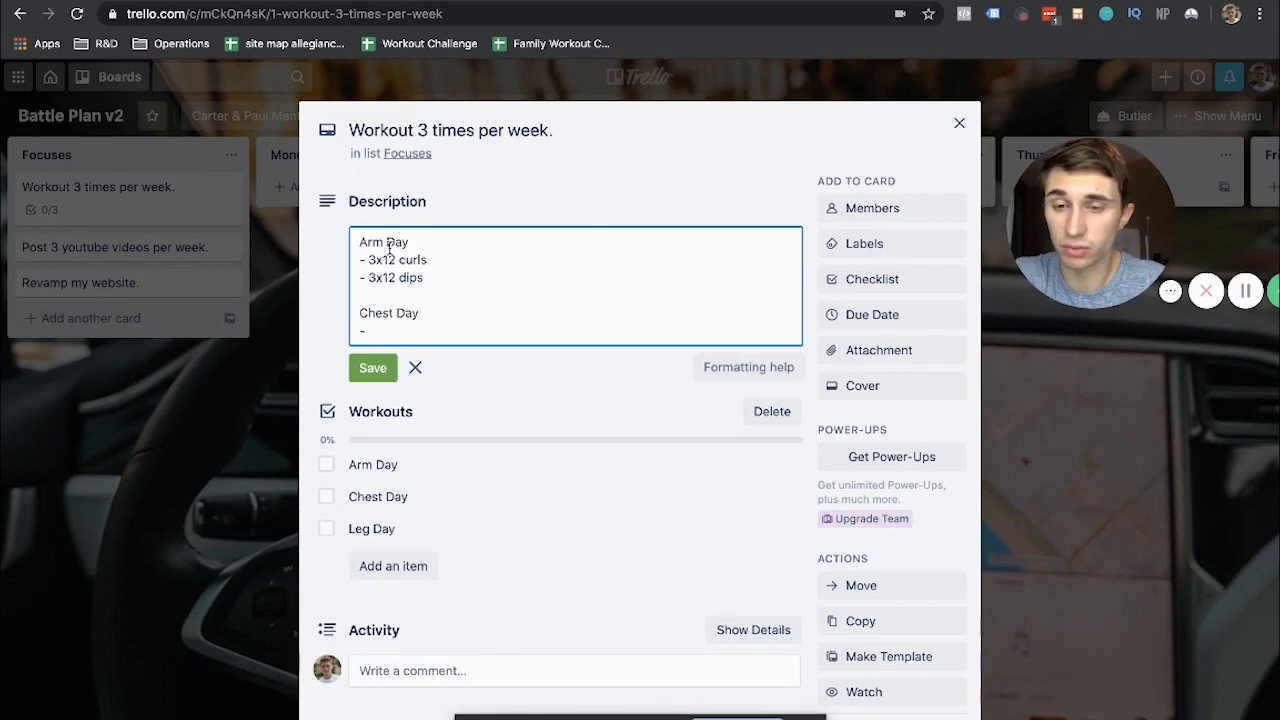
pyautogui.write('-')
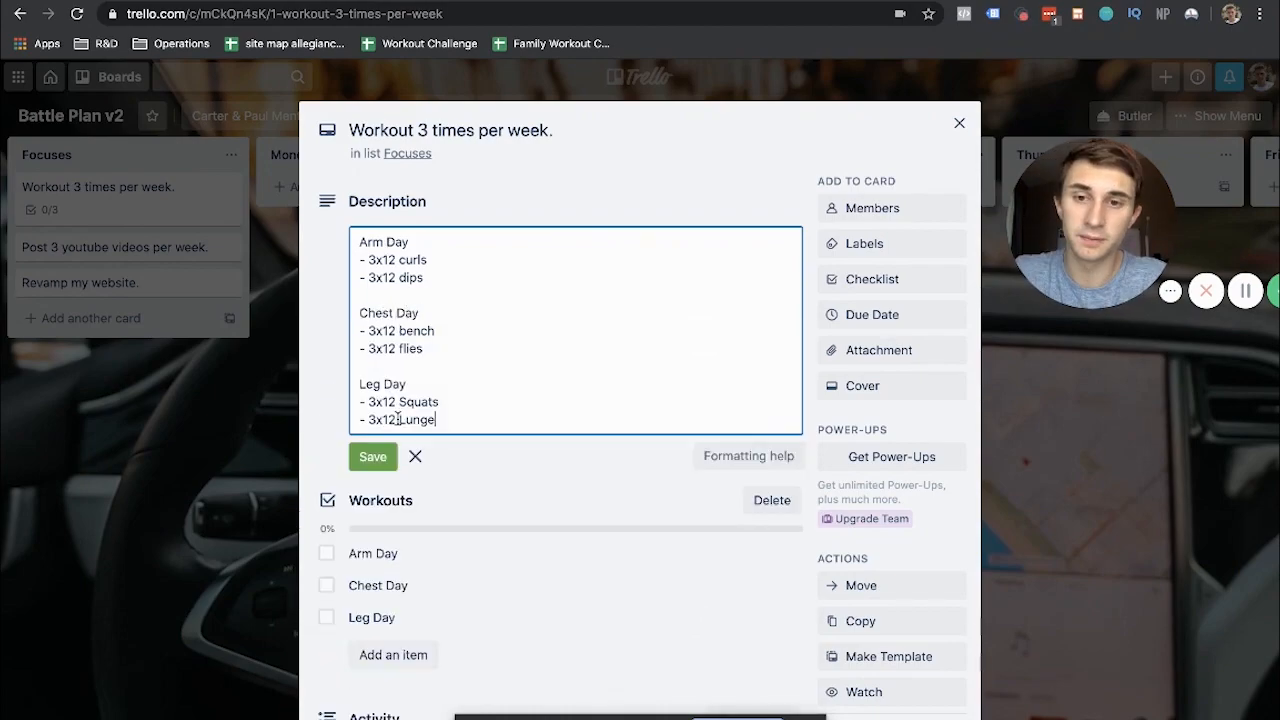
pyautogui.write('s')
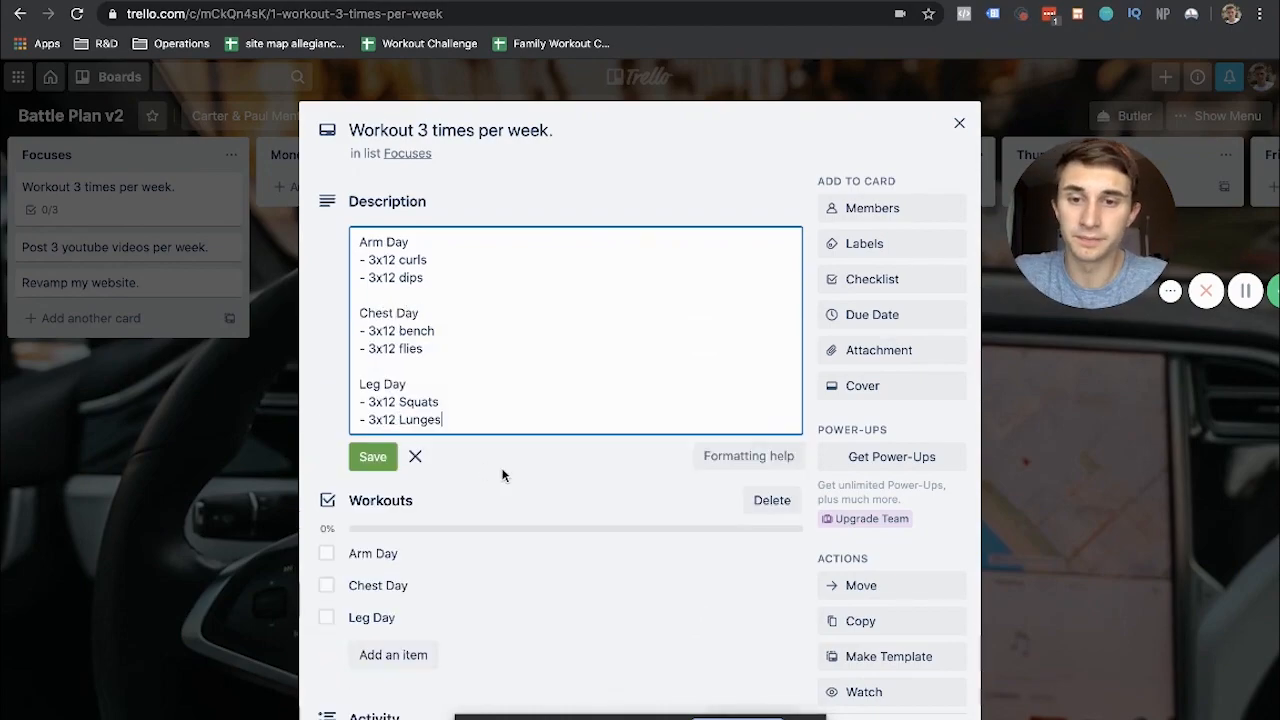
pyautogui.click(503, 471)
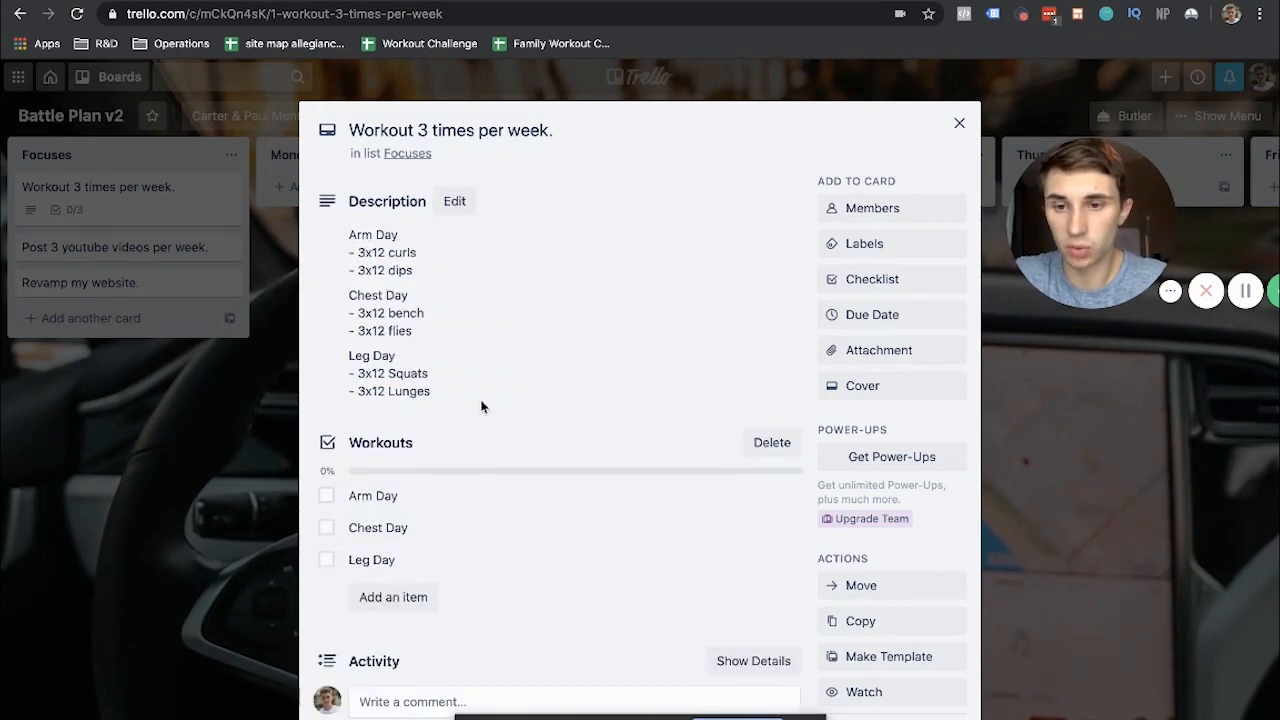
# Mark Arm Day as complete in the Workouts checklist
pyautogui.scroll(-2, 480, 406)
pyautogui.scroll(2, 480, 406)
pyautogui.click(327, 496)
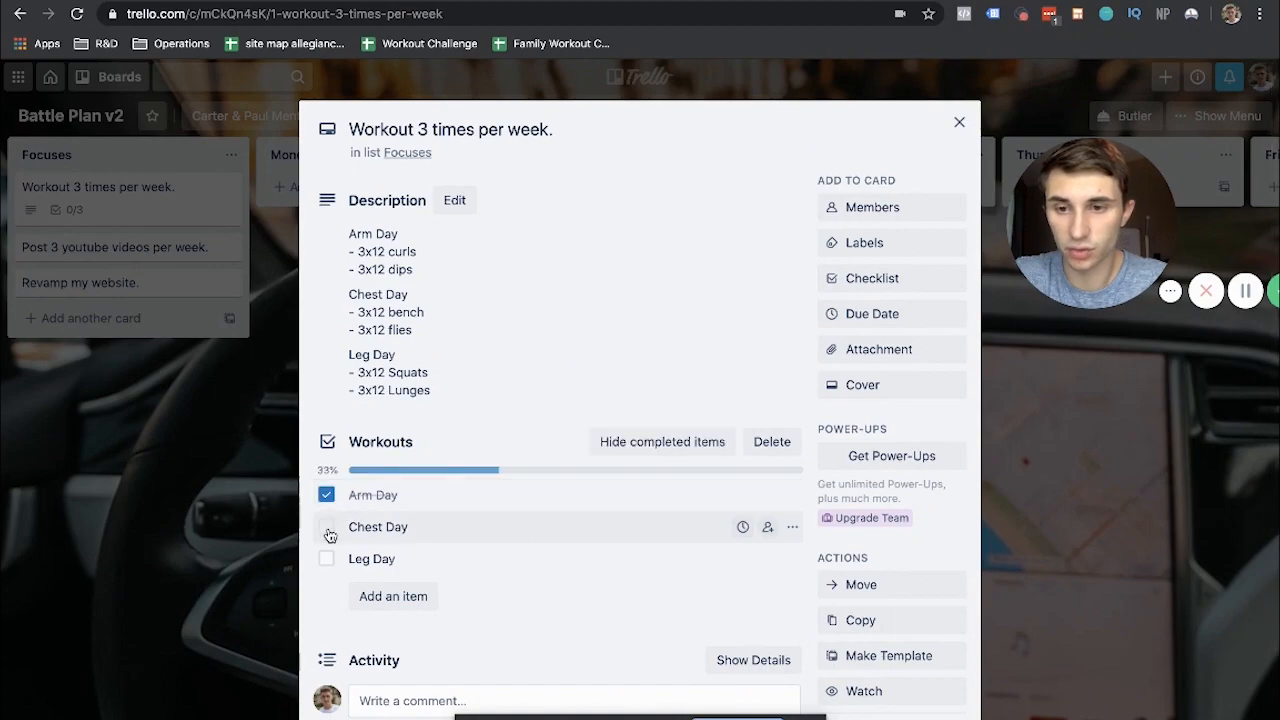
# Check off Chest Day and Leg Day in the Workouts checklist, and uncheck both again
pyautogui.click(328, 527)
pyautogui.click(328, 558)
pyautogui.click(328, 556)
pyautogui.click(327, 527)
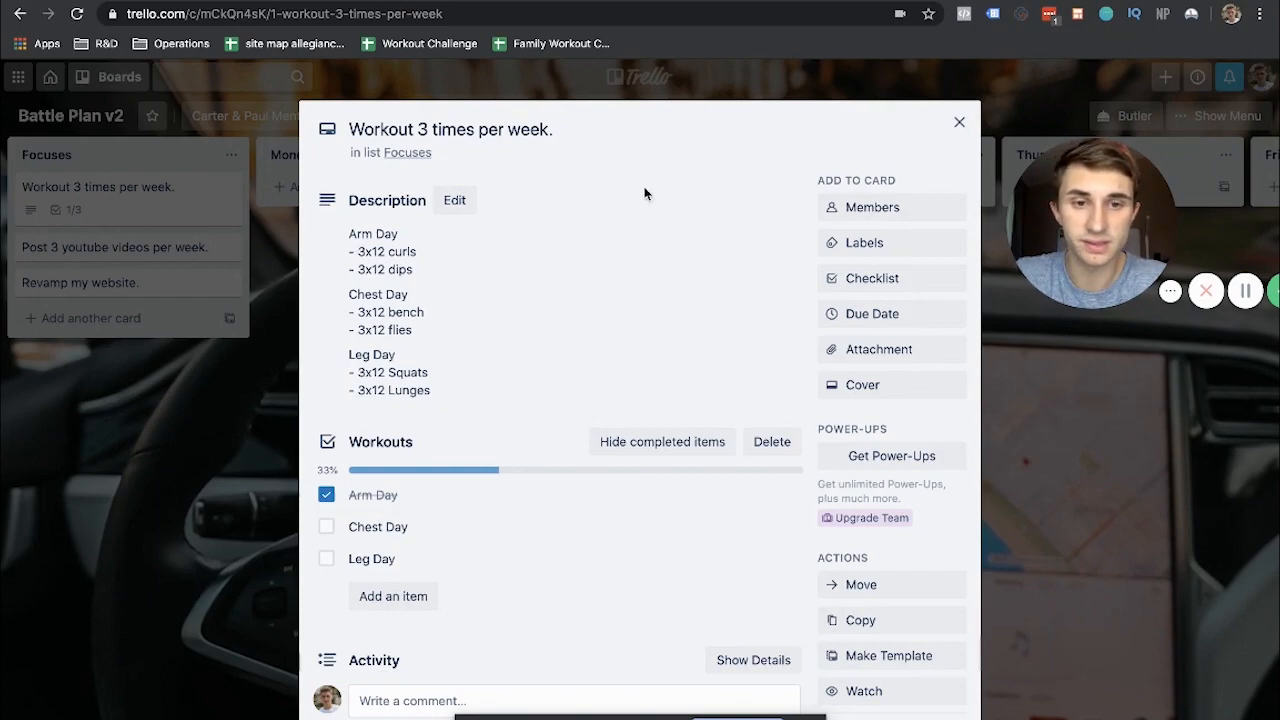
# Close the workout card and open the "Revamp my website." card from the Focuses list
pyautogui.click(959, 122)
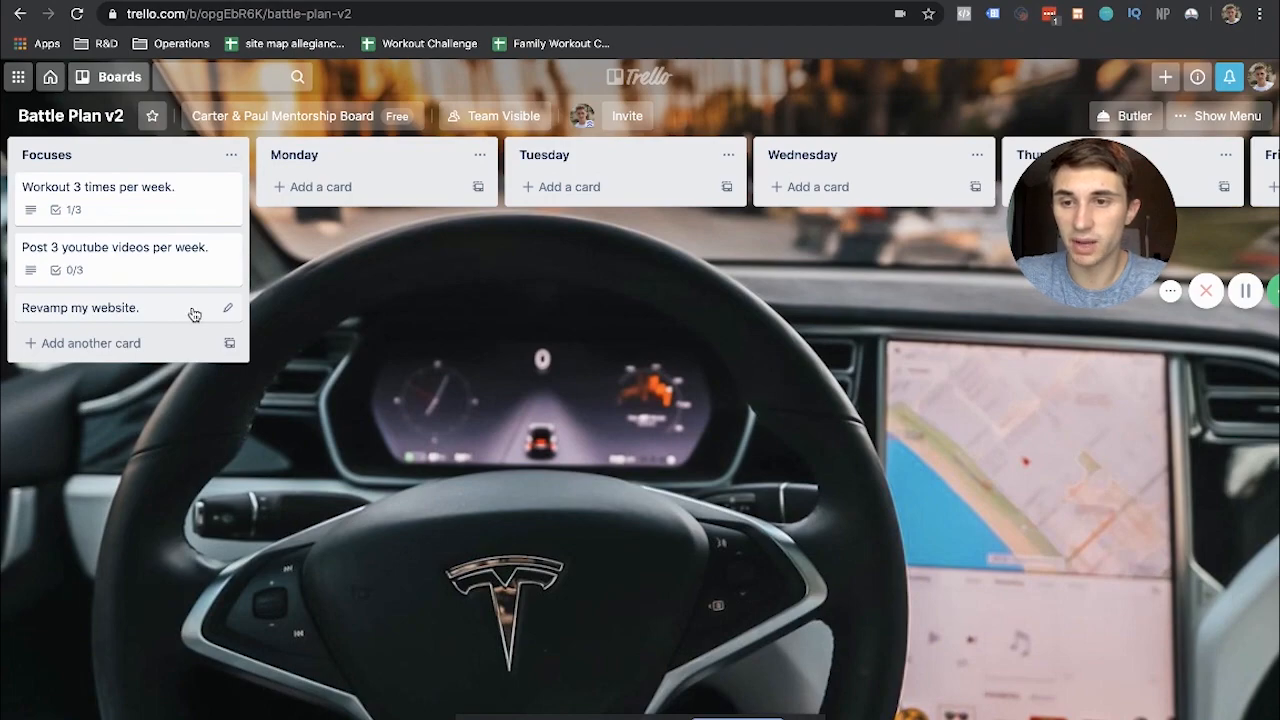
pyautogui.click(228, 308)
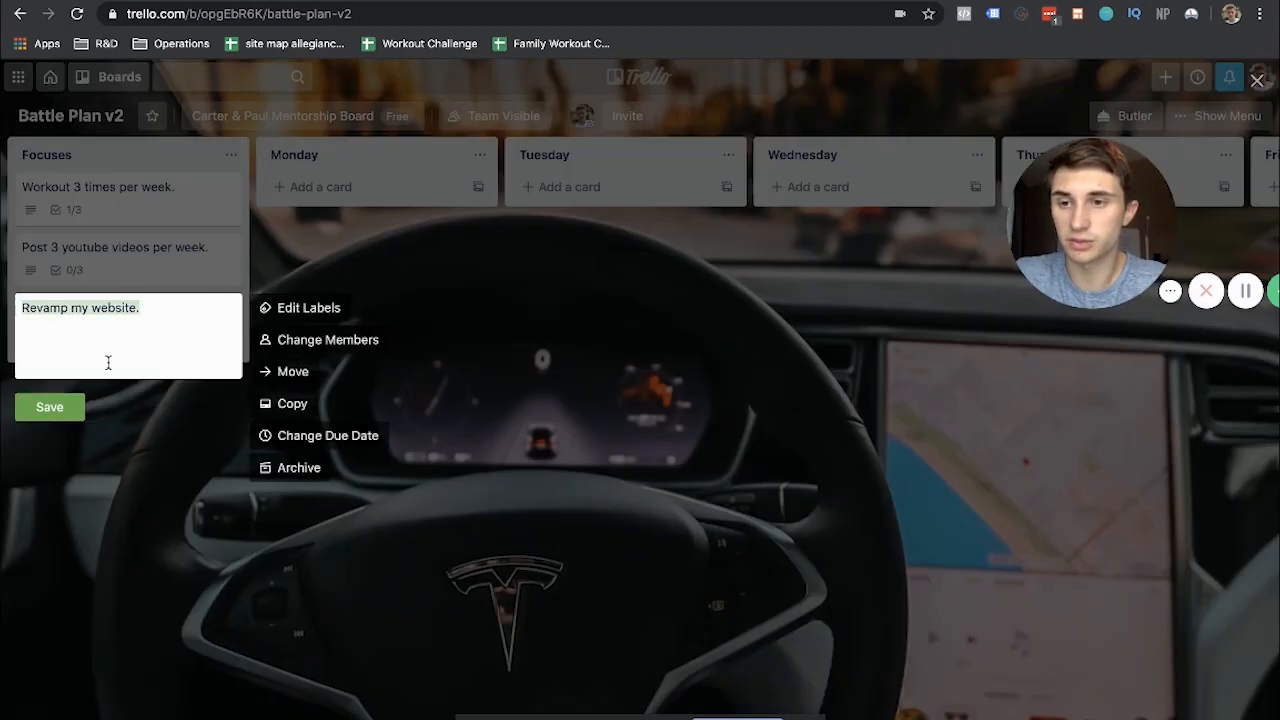
pyautogui.click(60, 407)
pyautogui.click(163, 306)
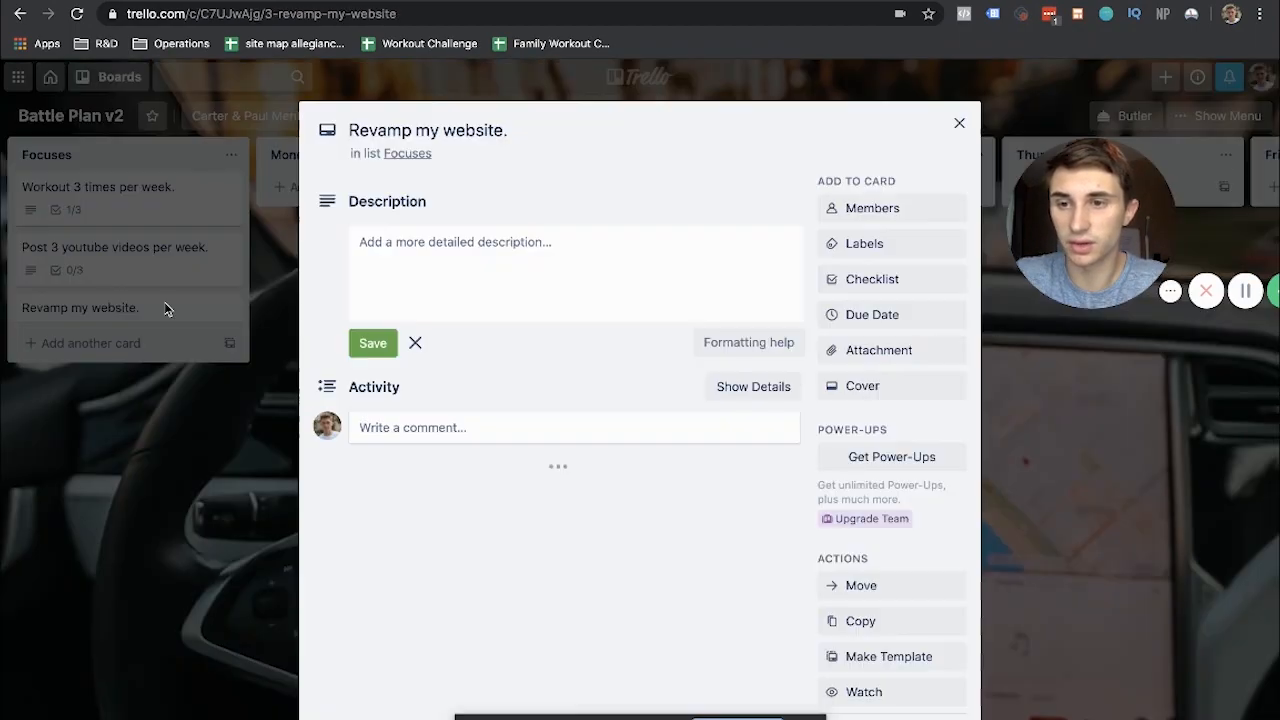
# Give the "Revamp my website." card a due date of 5/8/2020 with a reminder 1 day before, and close the card
pyautogui.click(880, 312)
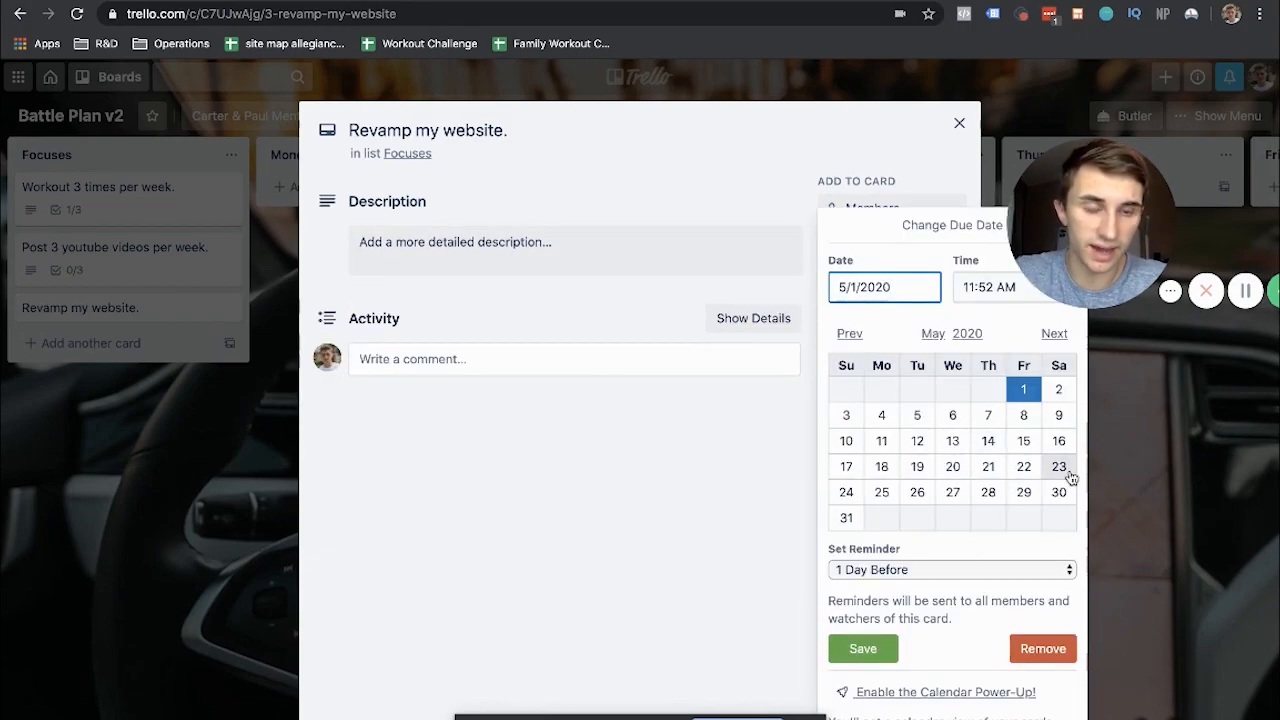
pyautogui.moveTo(1113, 190); pyautogui.dragTo(1165, 120)
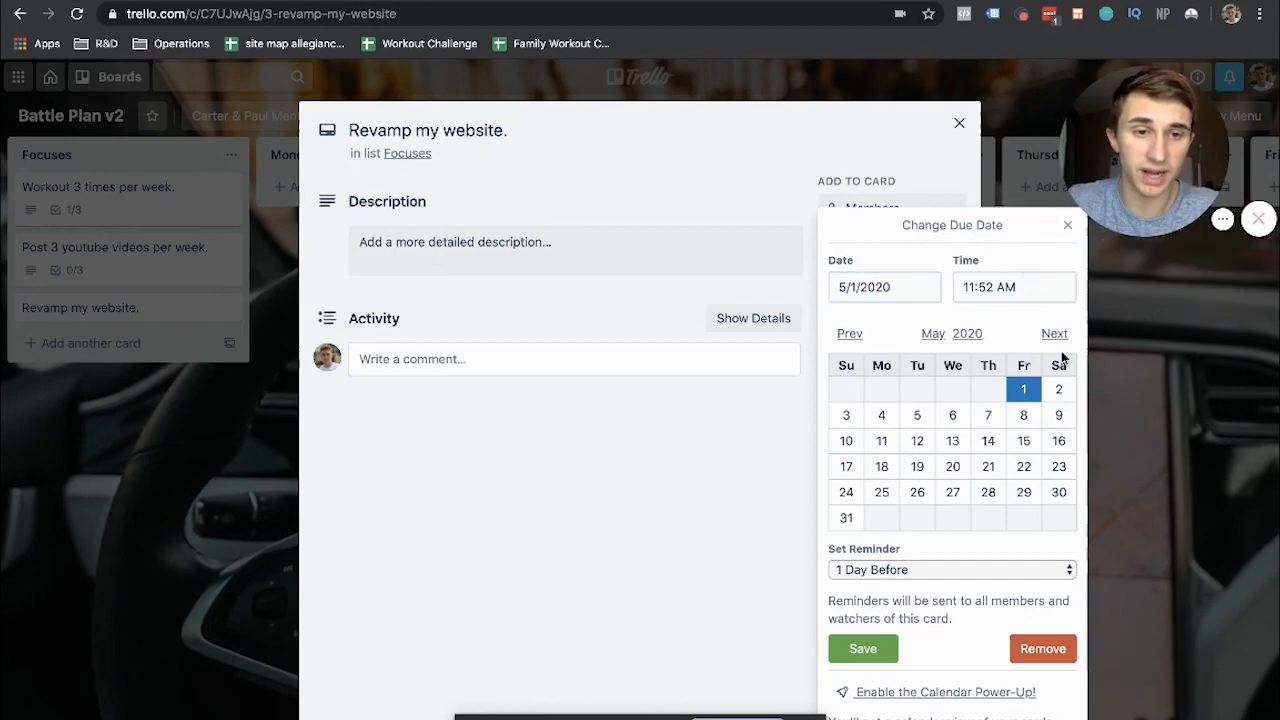
pyautogui.click(1027, 417)
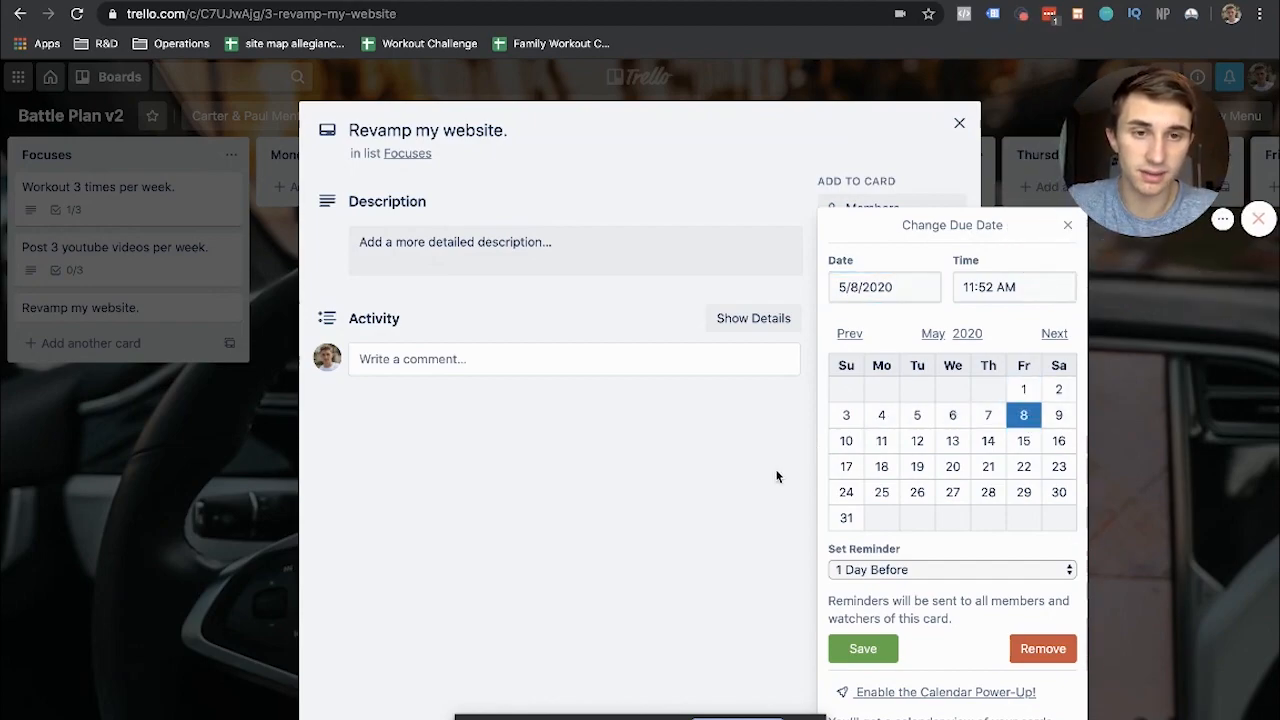
pyautogui.click(897, 567)
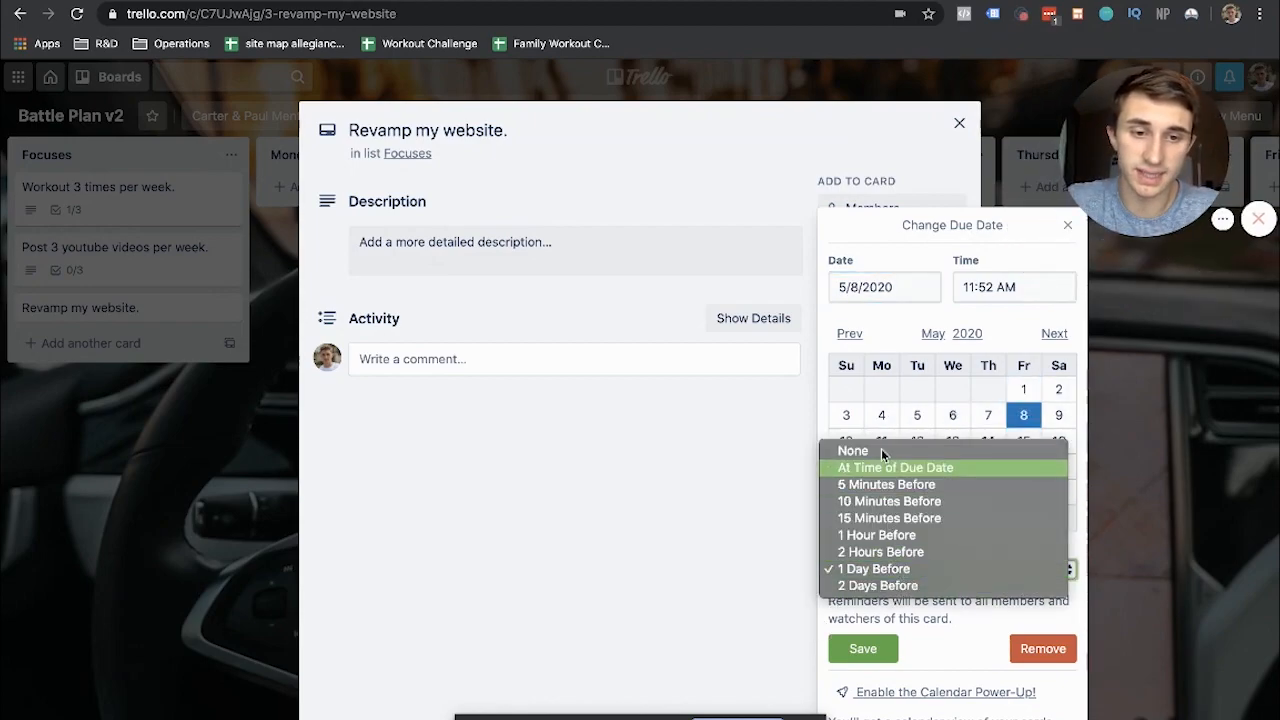
pyautogui.click(915, 568)
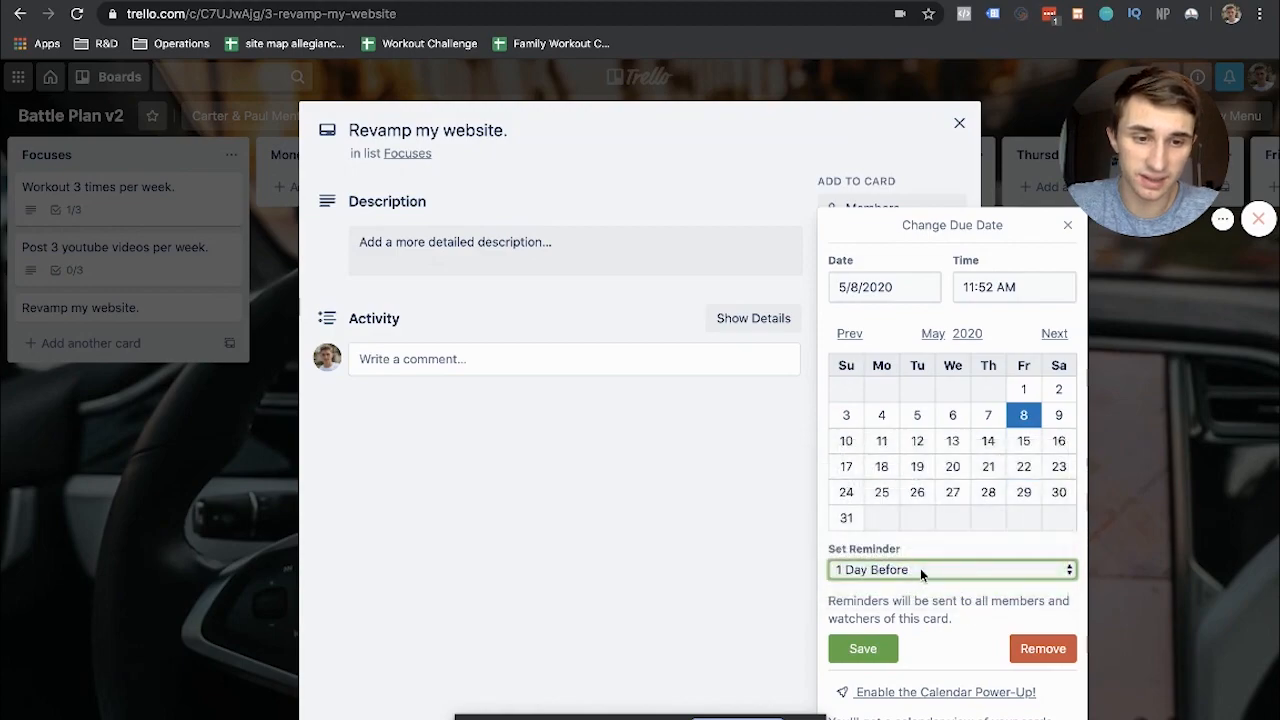
pyautogui.click(876, 648)
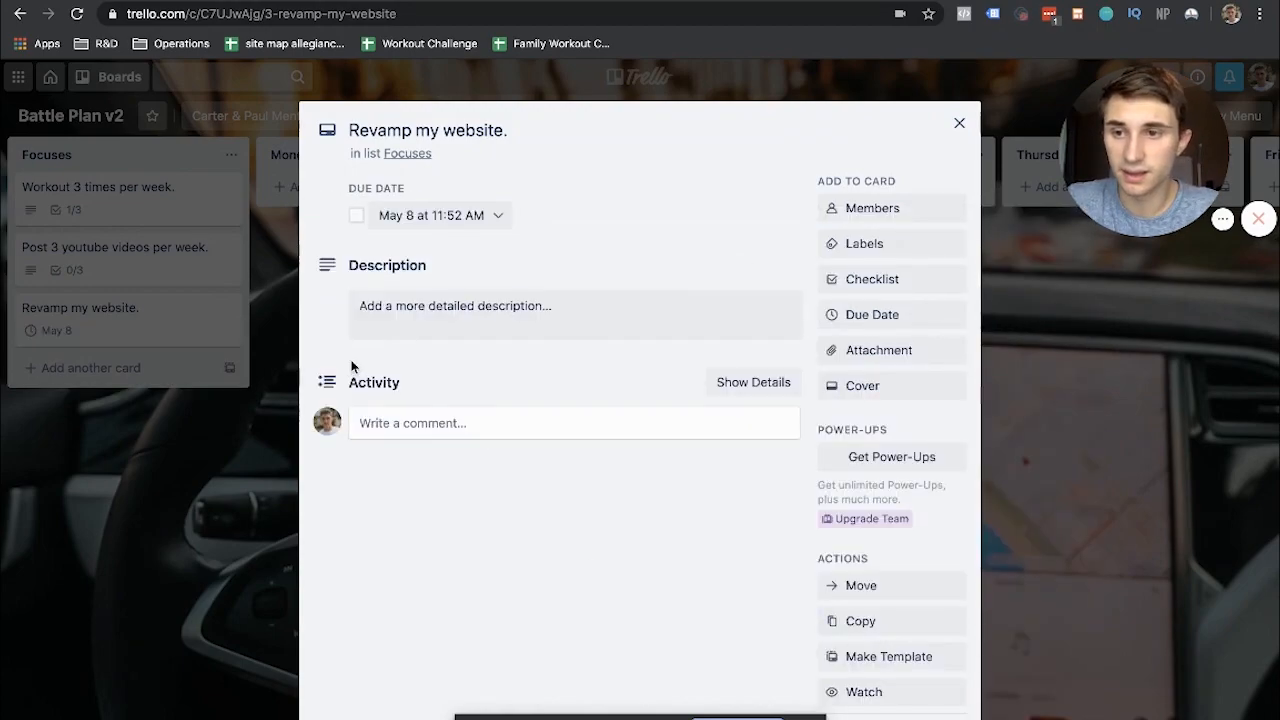
pyautogui.click(255, 443)
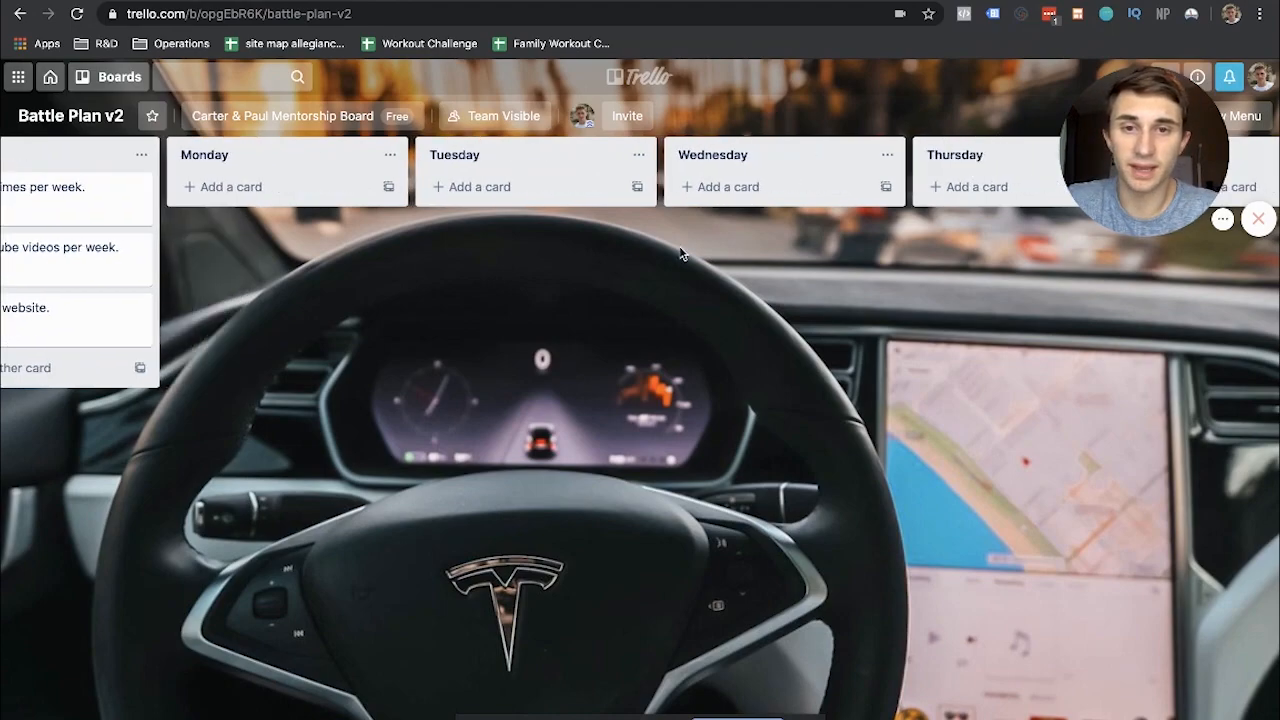
pyautogui.hscroll(6, 640, 171)
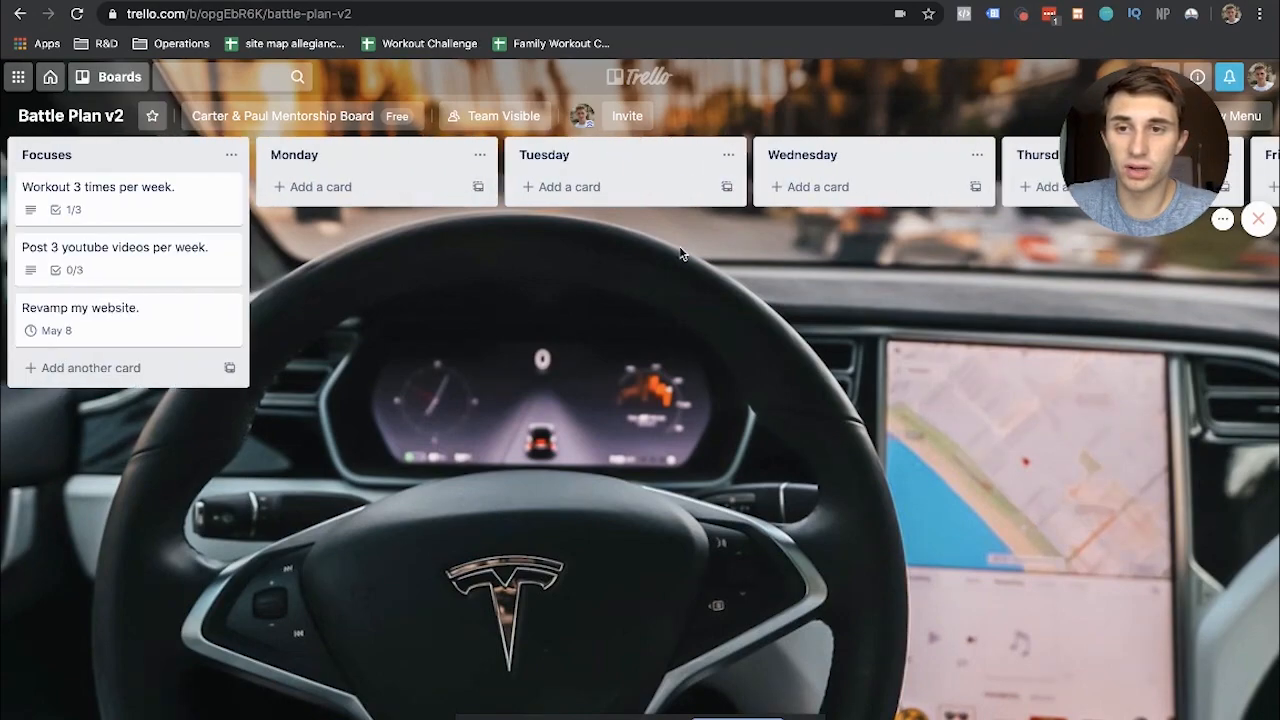
pyautogui.moveTo(129, 191); pyautogui.dragTo(231, 187)
pyautogui.moveTo(126, 249); pyautogui.dragTo(129, 186)
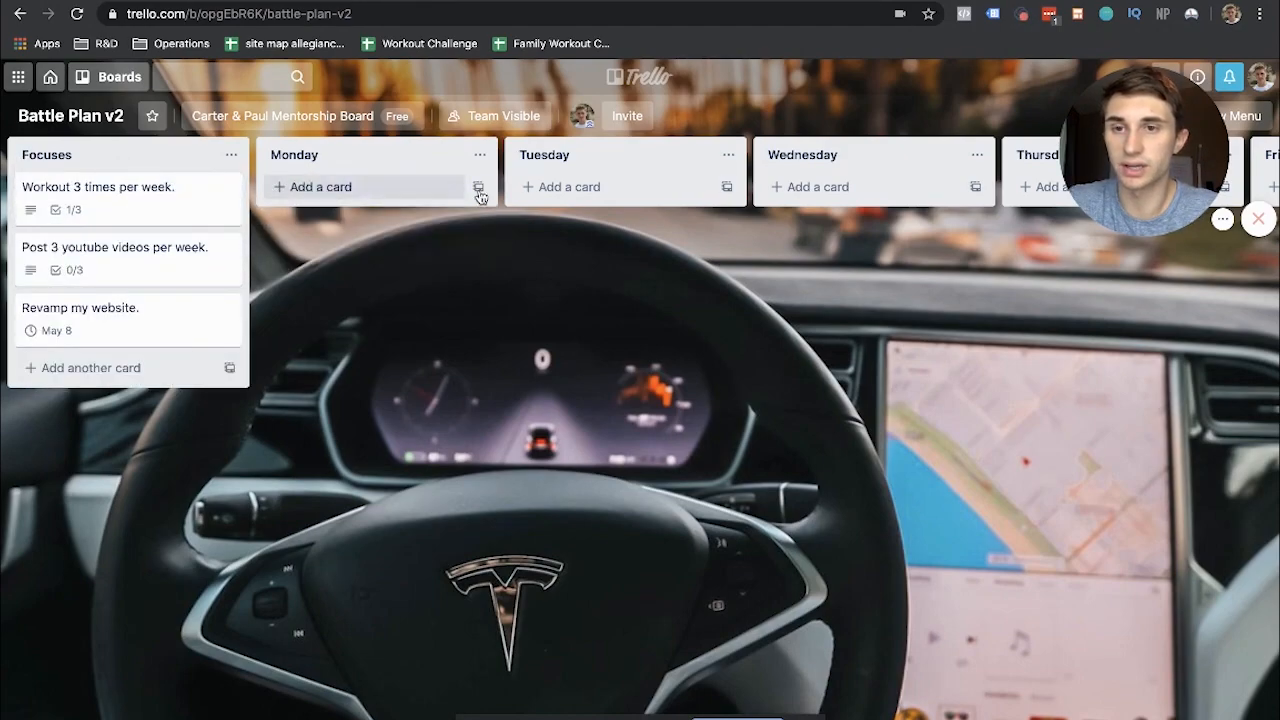
pyautogui.click(232, 158)
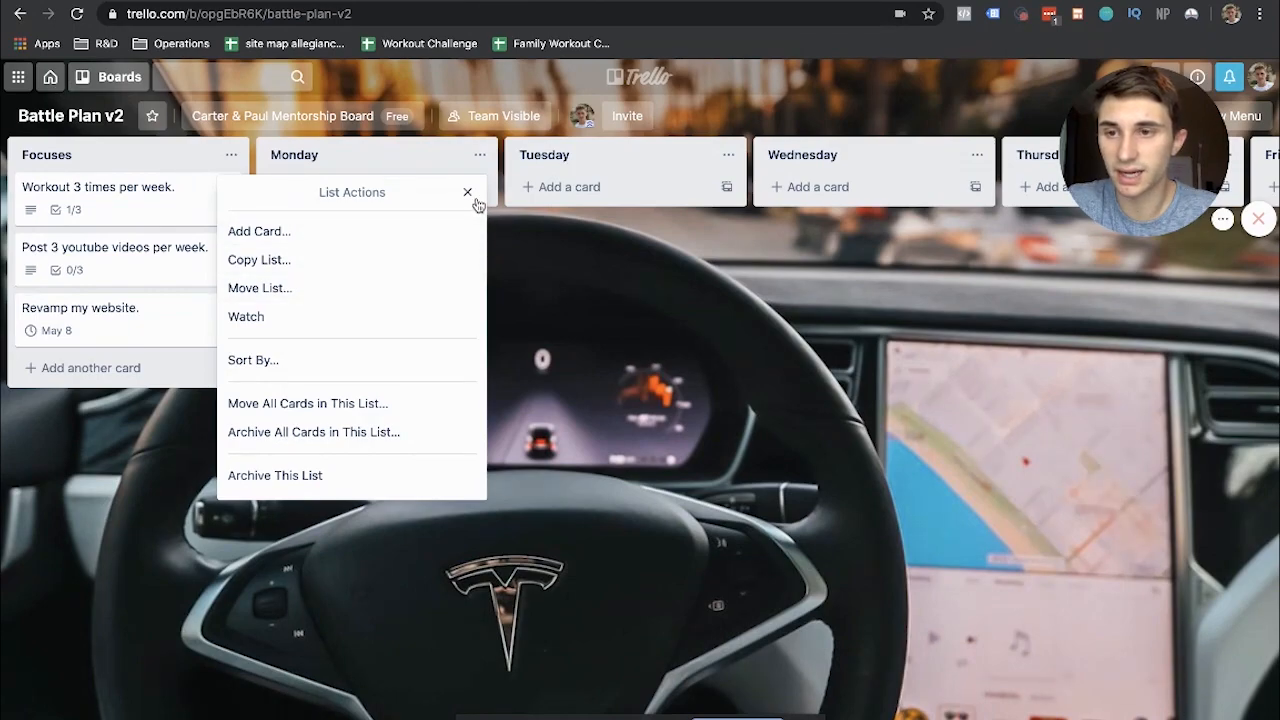
pyautogui.click(467, 193)
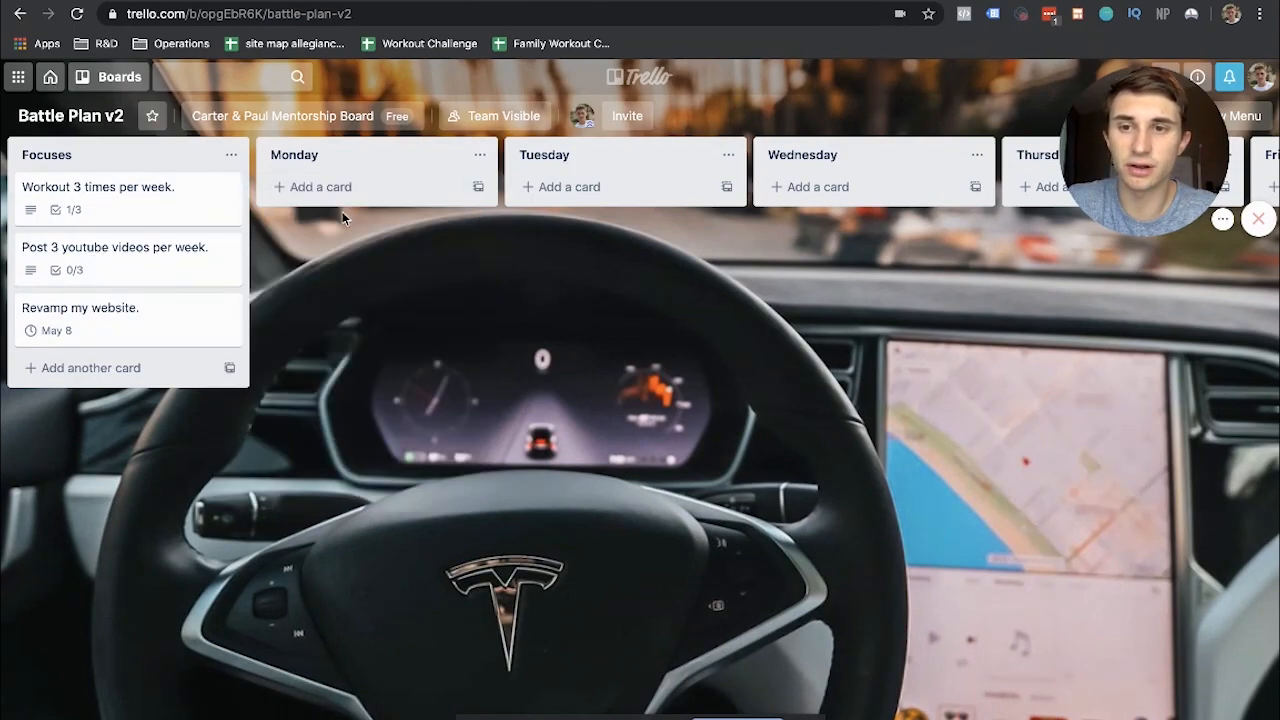
# Add a card titled "Morning Routine" to both the Monday list and the Tuesday list
pyautogui.click(360, 190)
pyautogui.write('M')
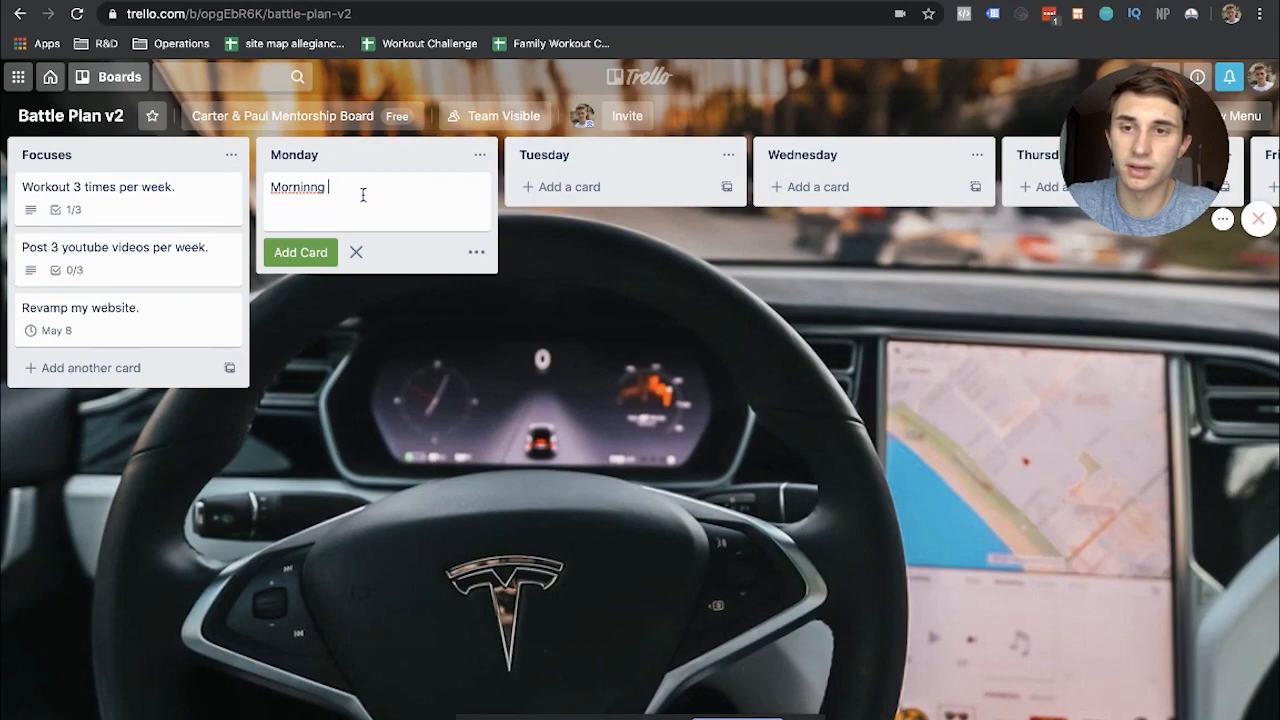
pyautogui.write('orning Routine')
pyautogui.press('Return')
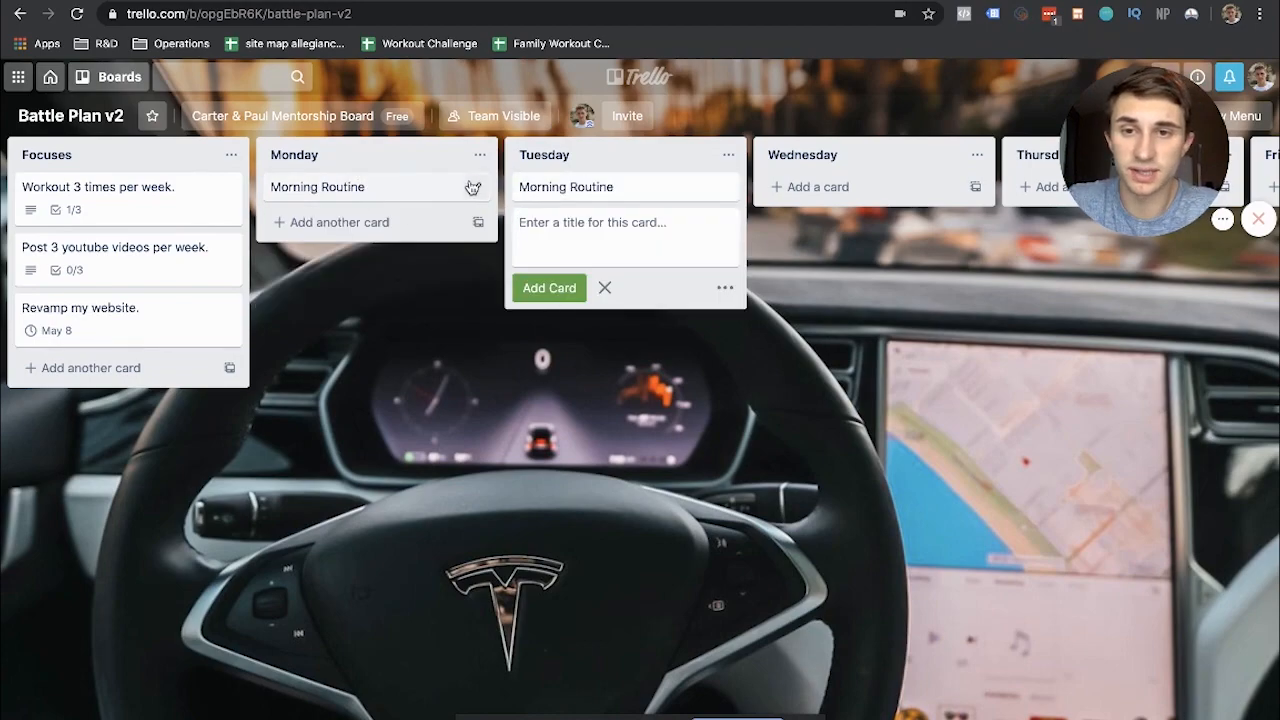
# Add a checklist to Monday's Morning Routine card with the items Workout, Healthy Breakfast, Shower, Meditate and Read 10 minutes
pyautogui.click(472, 188)
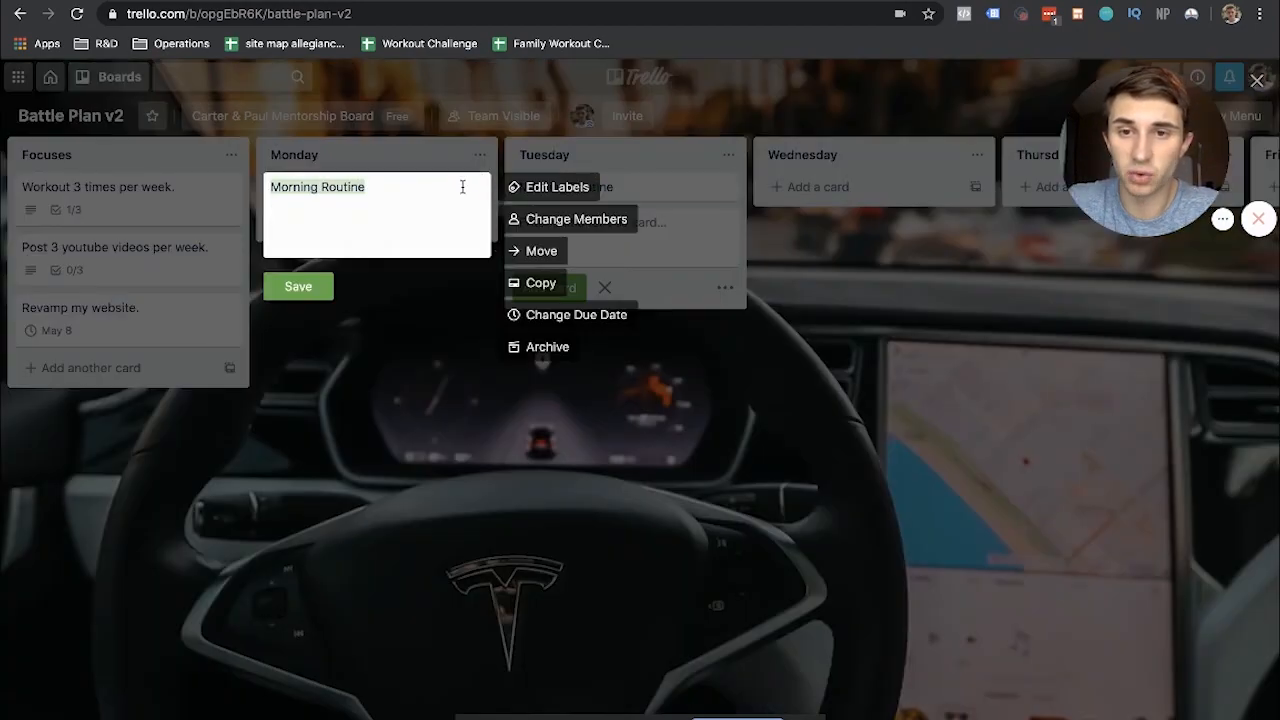
pyautogui.click(460, 234)
pyautogui.click(335, 195)
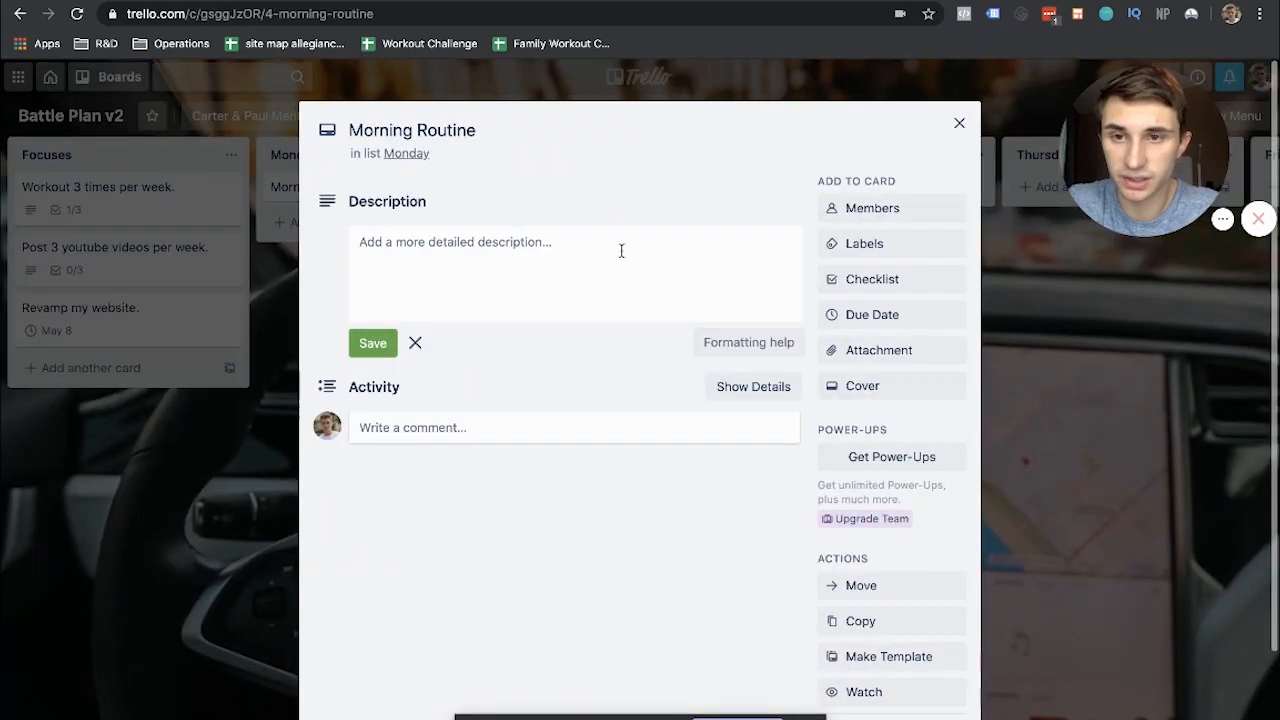
pyautogui.click(868, 279)
pyautogui.click(879, 474)
pyautogui.click(535, 391)
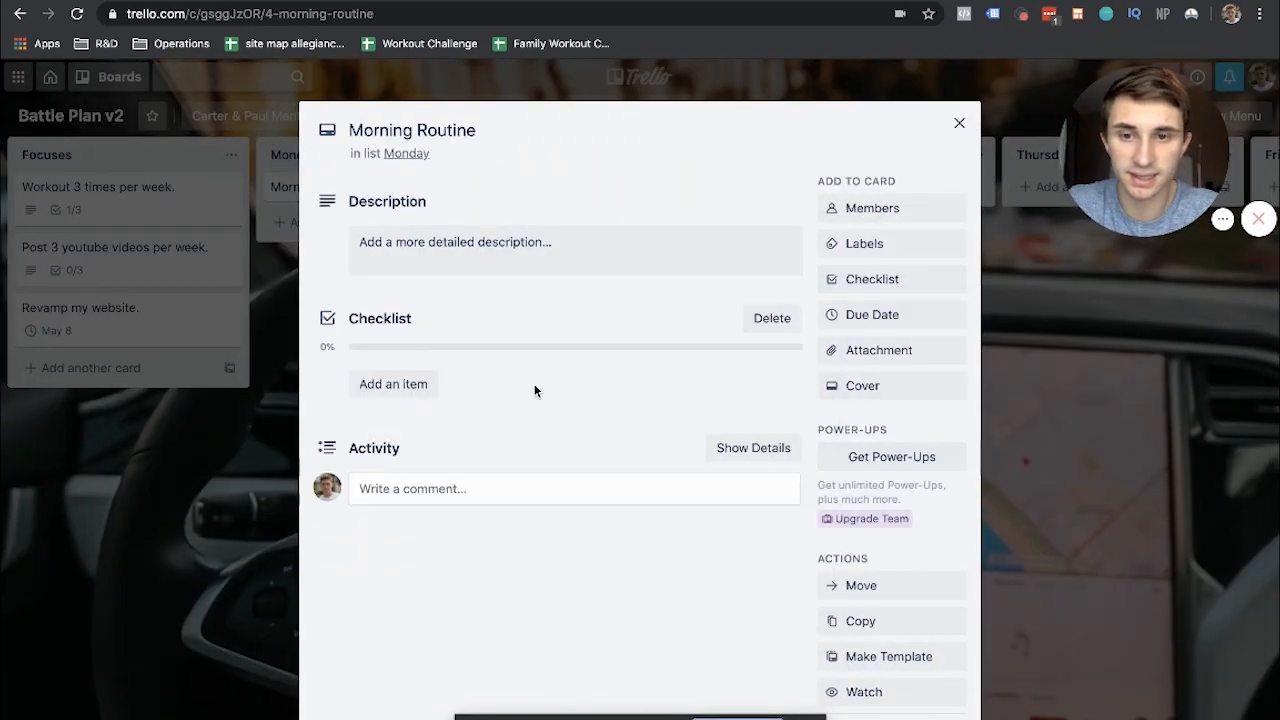
pyautogui.click(400, 386)
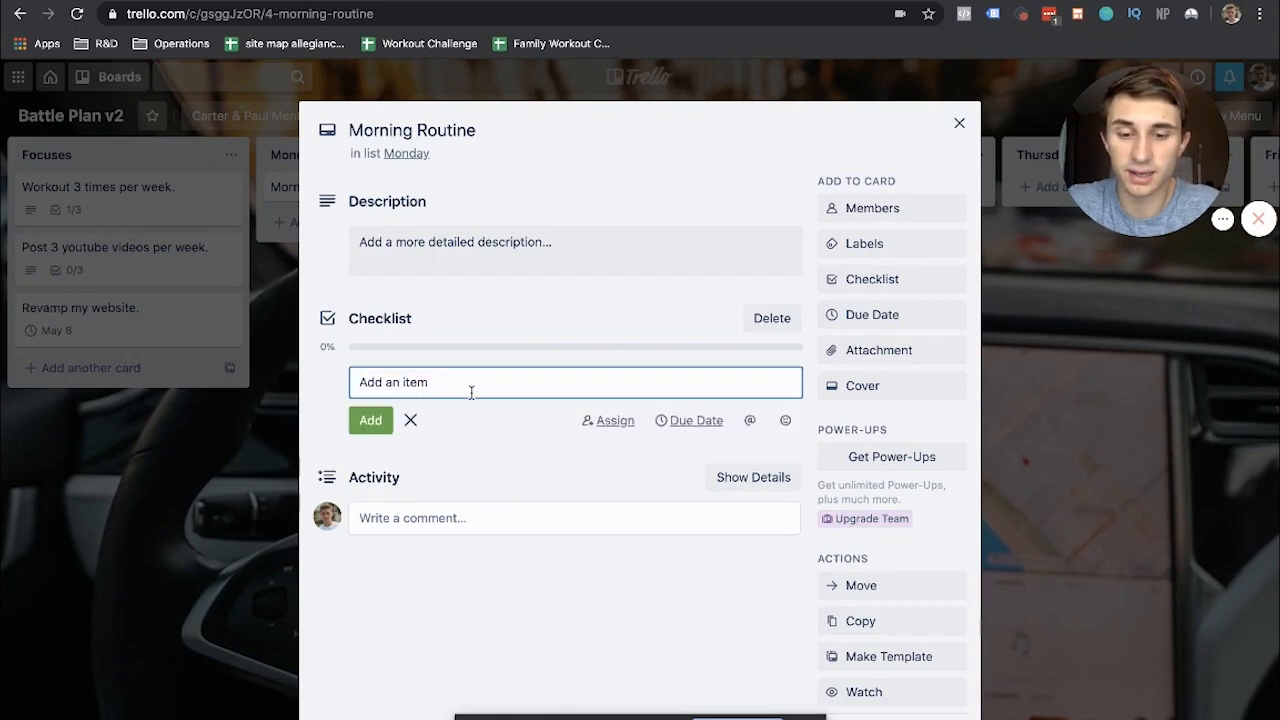
pyautogui.write('Wrok')
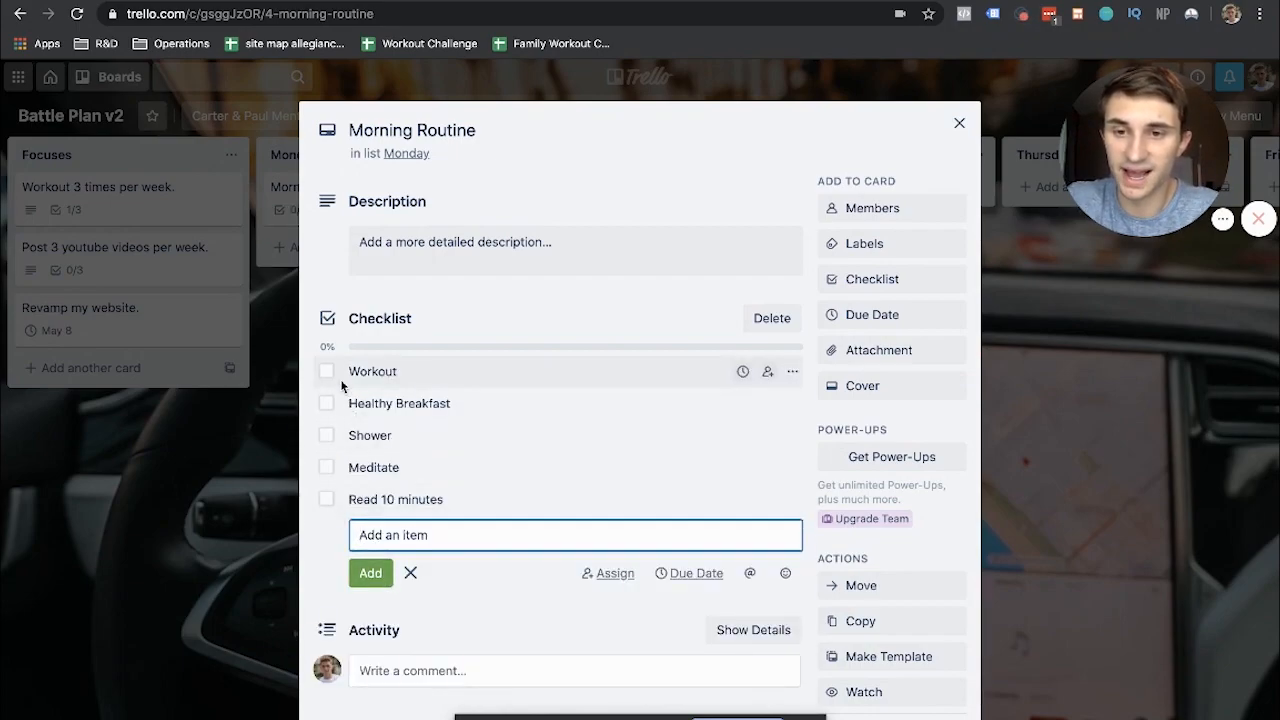
# Check off Workout, Healthy Breakfast, Shower and Meditate in the Morning Routine checklist, and uncheck all four again
pyautogui.click(326, 371)
pyautogui.click(326, 403)
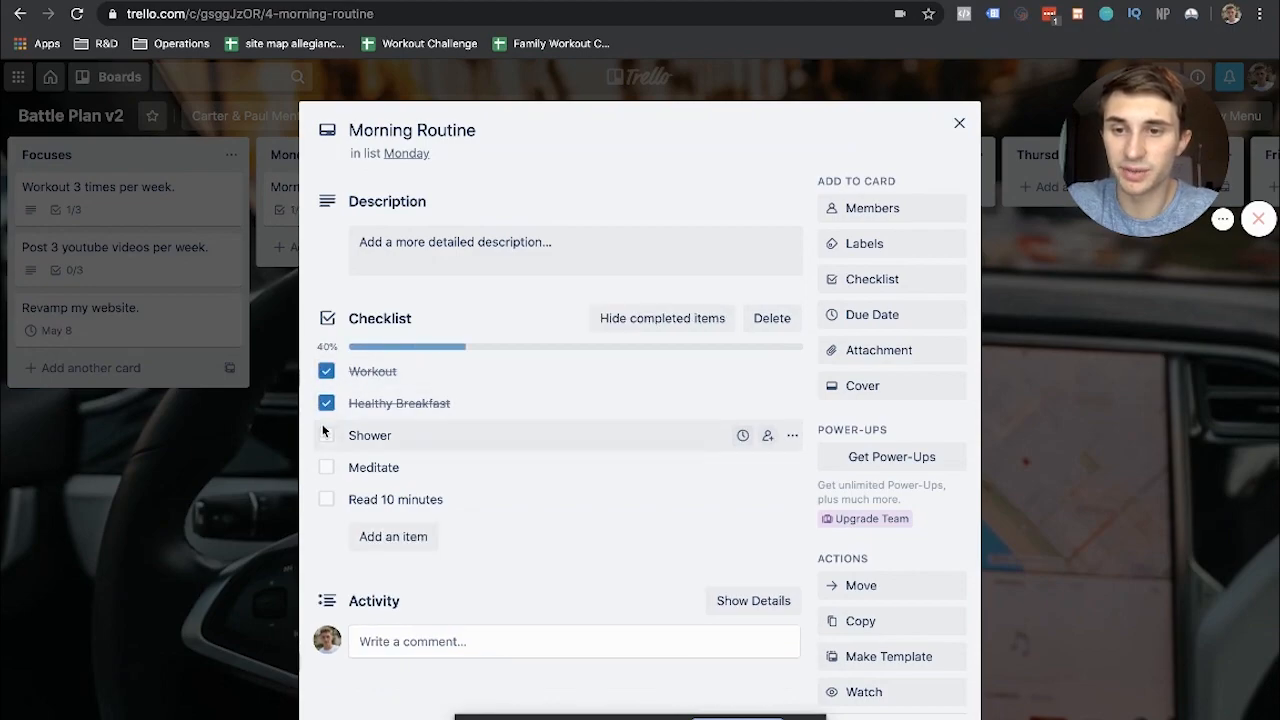
pyautogui.click(326, 435)
pyautogui.click(326, 467)
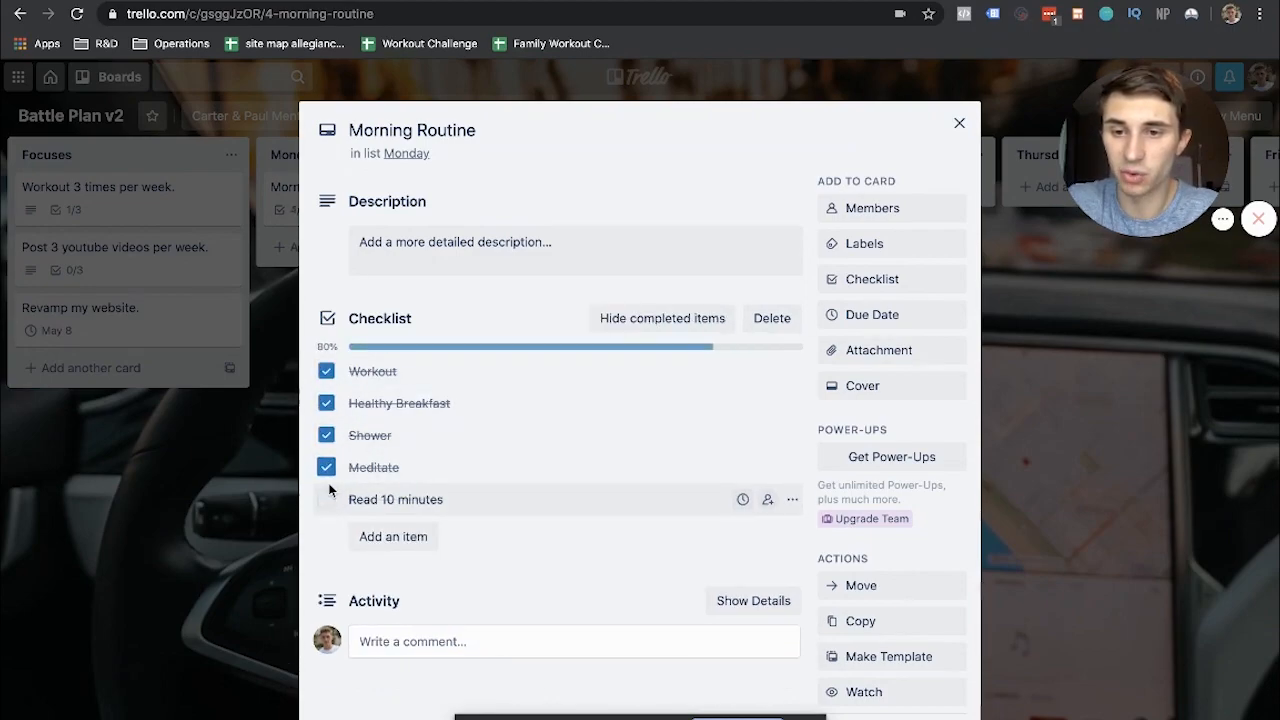
pyautogui.click(326, 467)
pyautogui.click(326, 435)
pyautogui.click(326, 371)
pyautogui.click(327, 403)
# Close the card and copy Monday's Morning Routine card to the Tuesday list at position 2, keeping its checklist
pyautogui.click(962, 125)
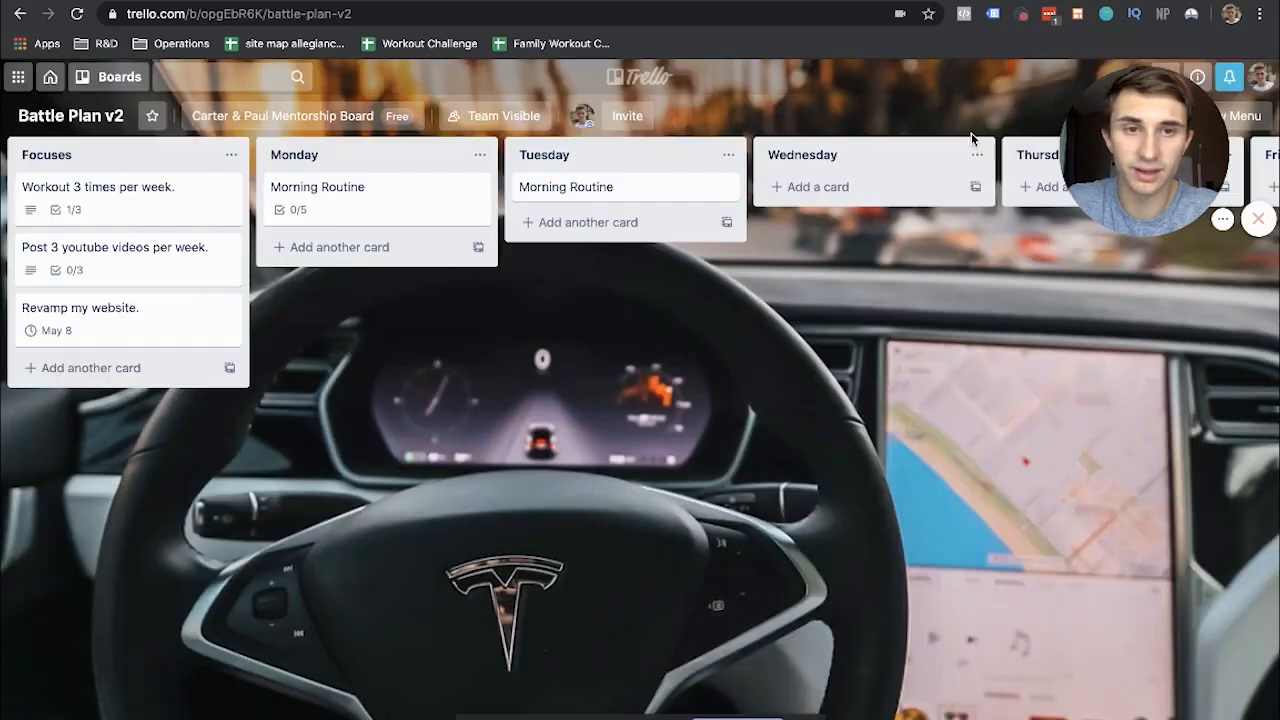
pyautogui.click(476, 190)
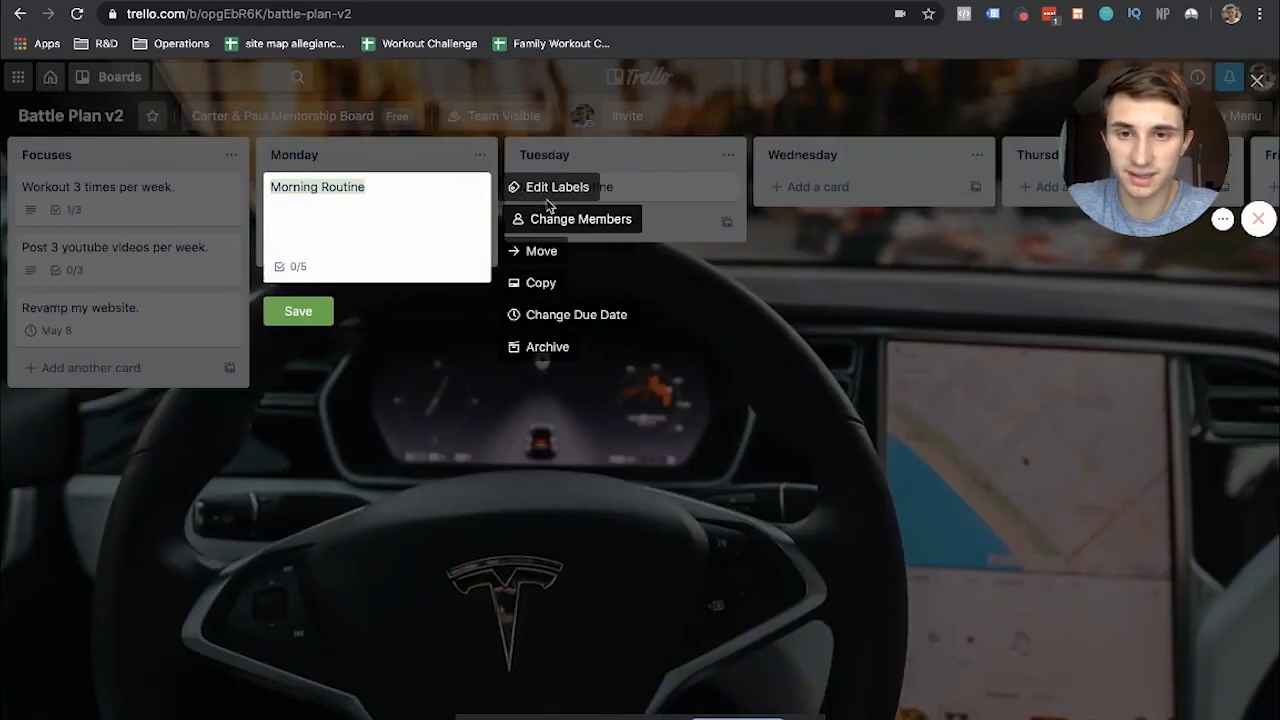
pyautogui.click(560, 281)
pyautogui.click(591, 580)
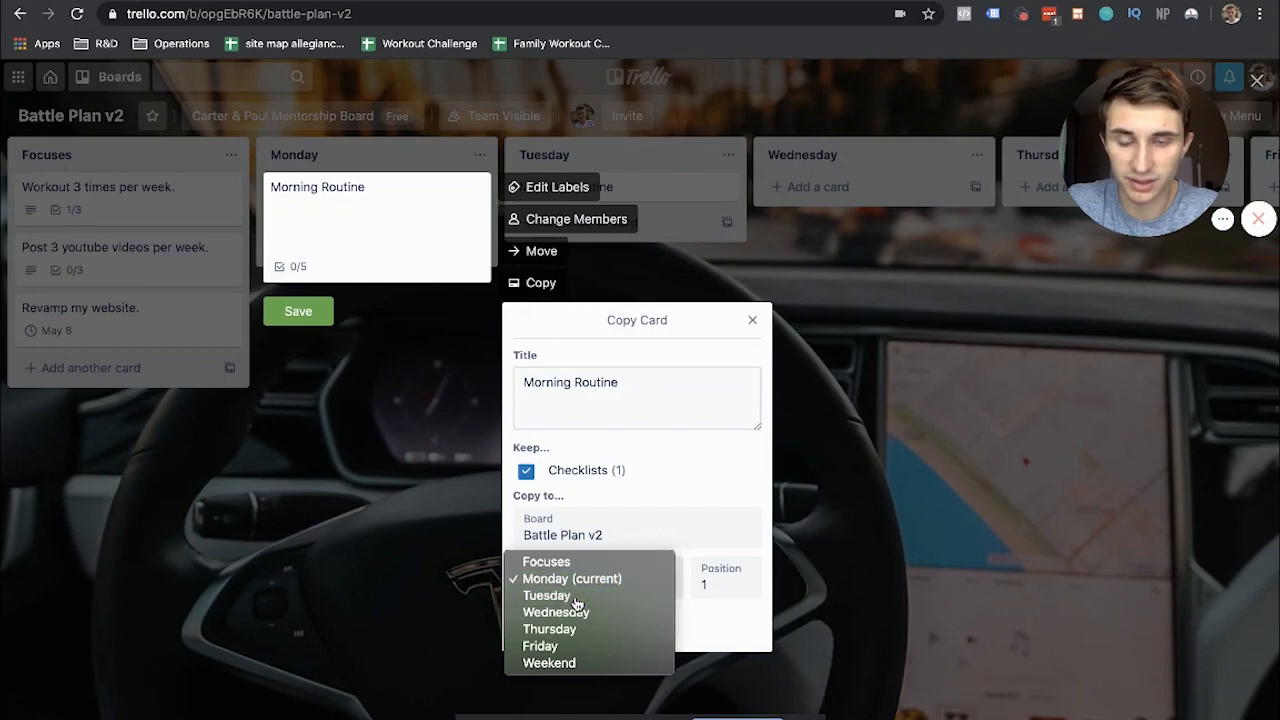
pyautogui.click(575, 594)
pyautogui.click(597, 630)
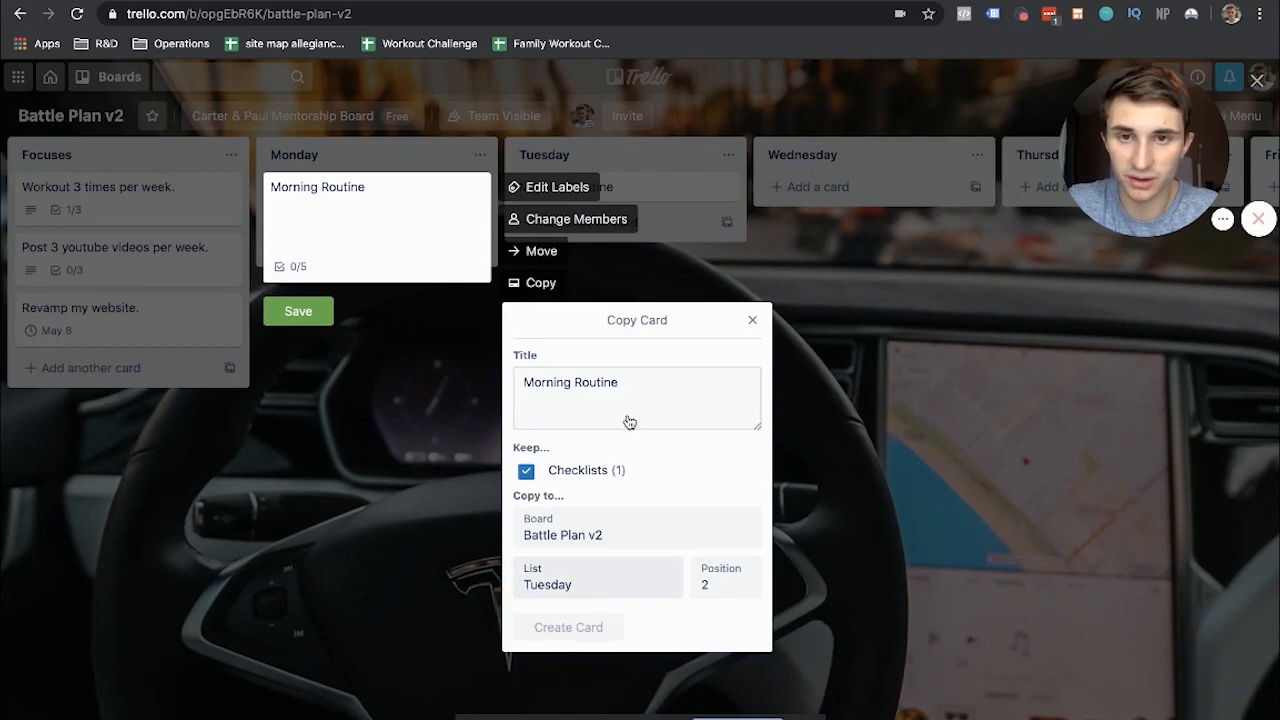
# Archive the Tuesday Morning Routine card that has no checklist, and view the copied card before closing it
pyautogui.click(724, 187)
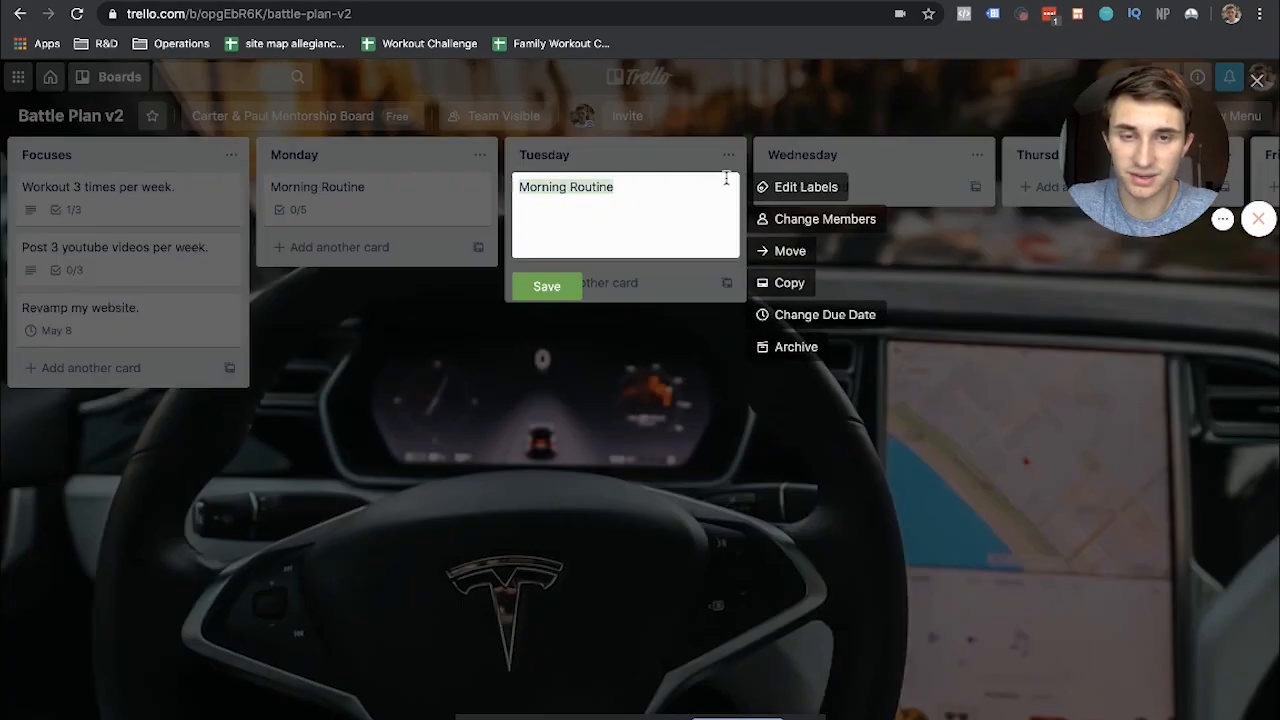
pyautogui.click(772, 346)
pyautogui.click(606, 202)
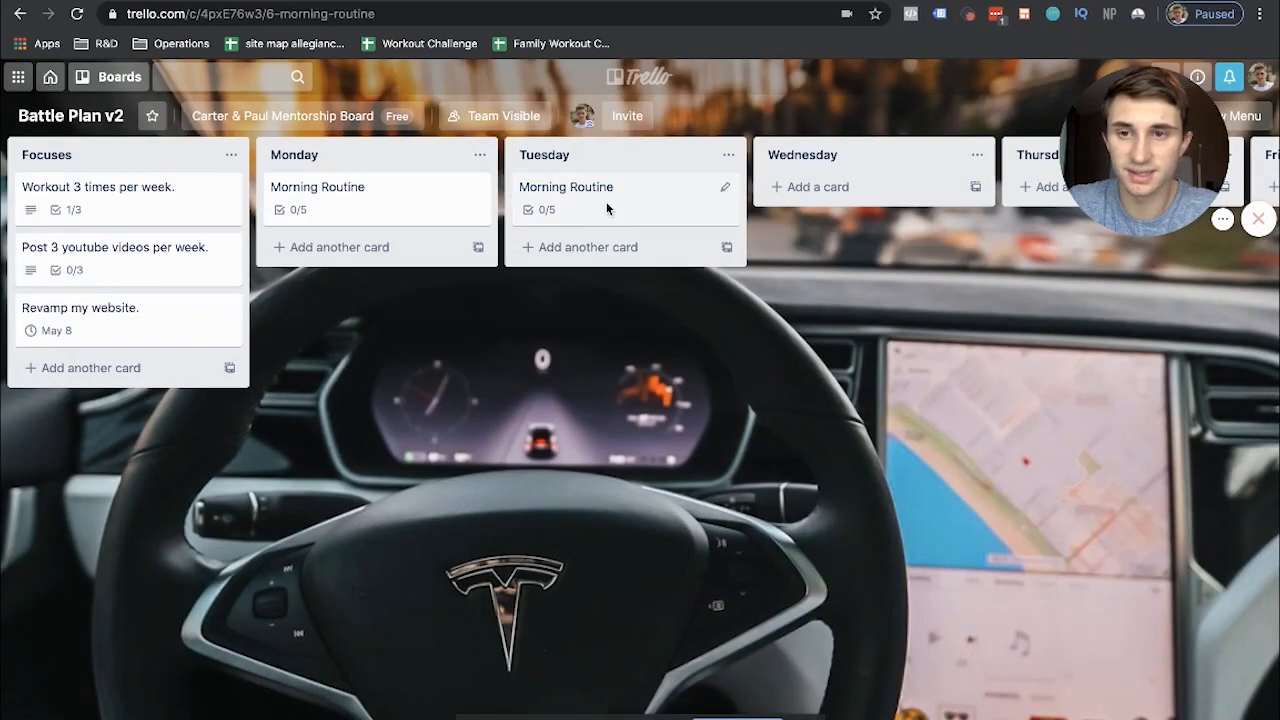
pyautogui.click(959, 123)
# Copy Tuesday's Morning Routine card with its checklist to the Wednesday list
pyautogui.click(724, 187)
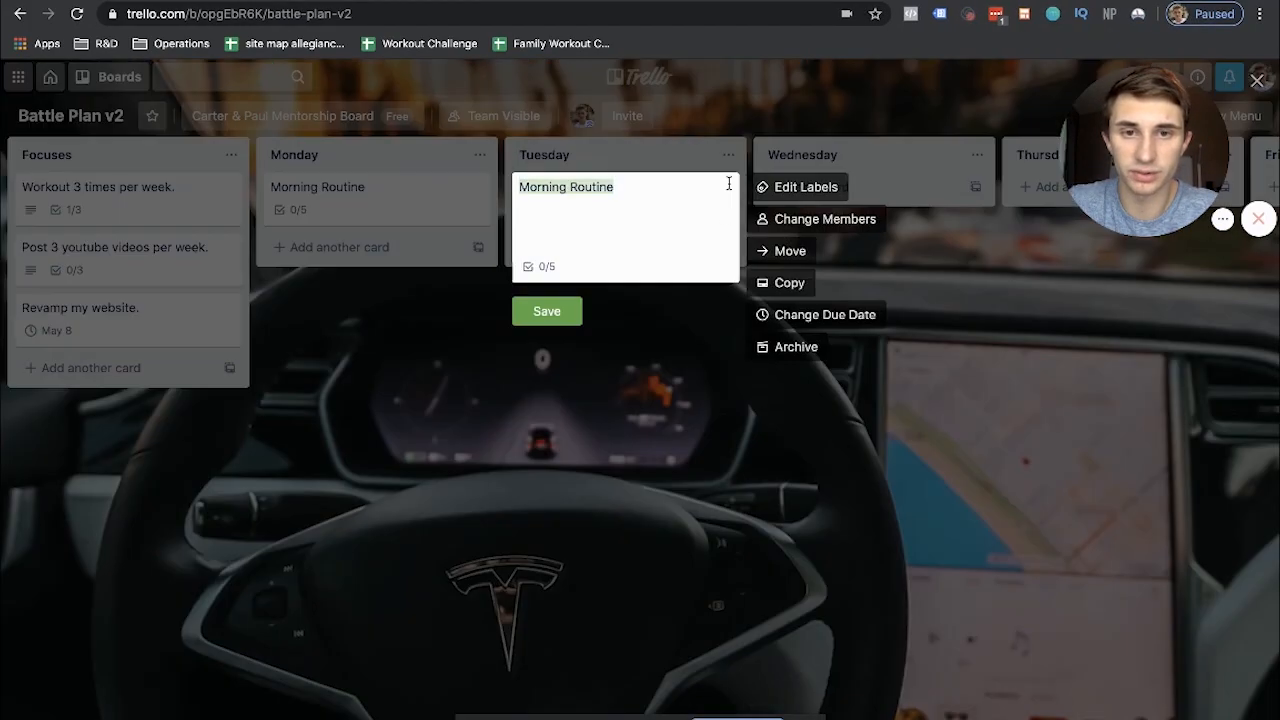
pyautogui.click(798, 289)
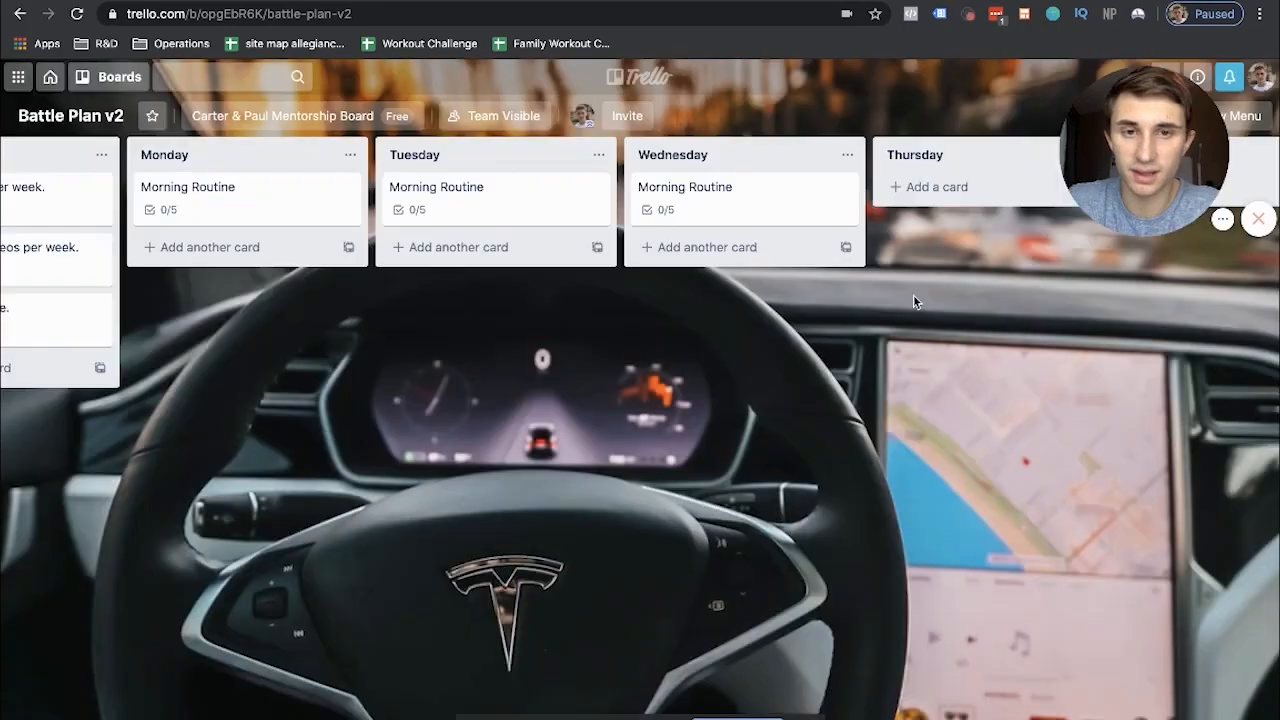
pyautogui.hscroll(5, 913, 294)
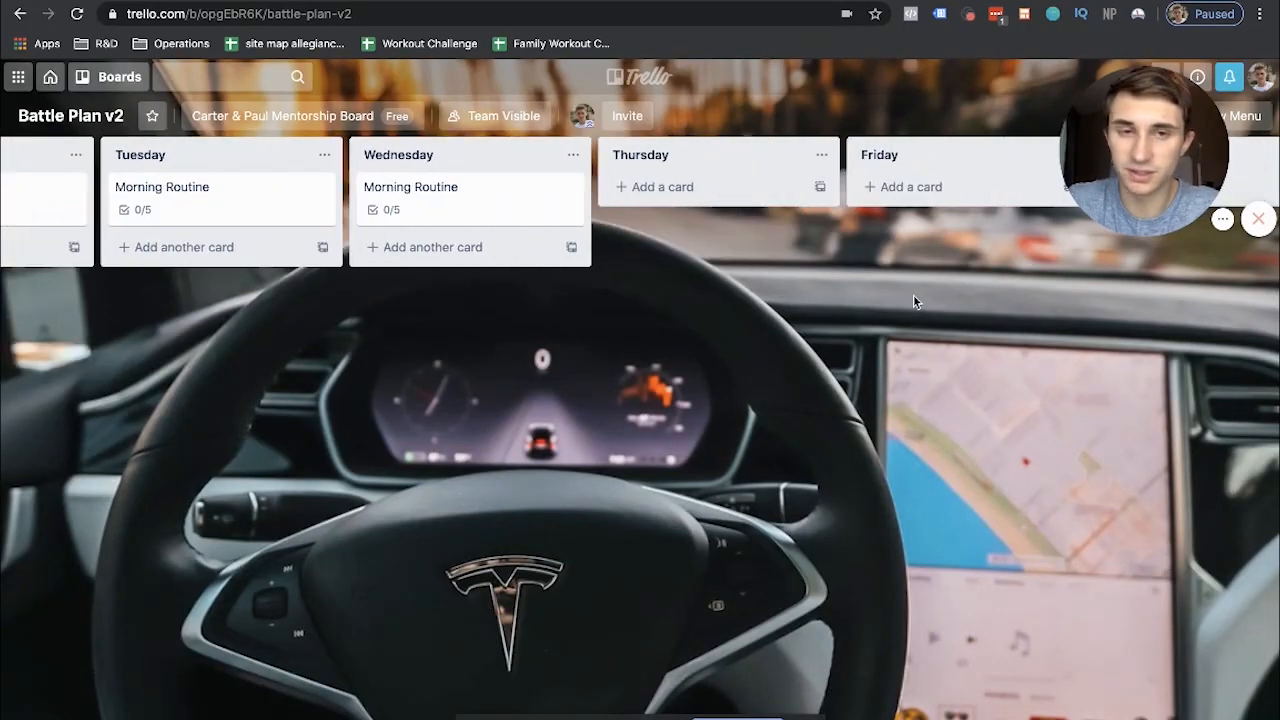
pyautogui.hscroll(-5, 702, 225)
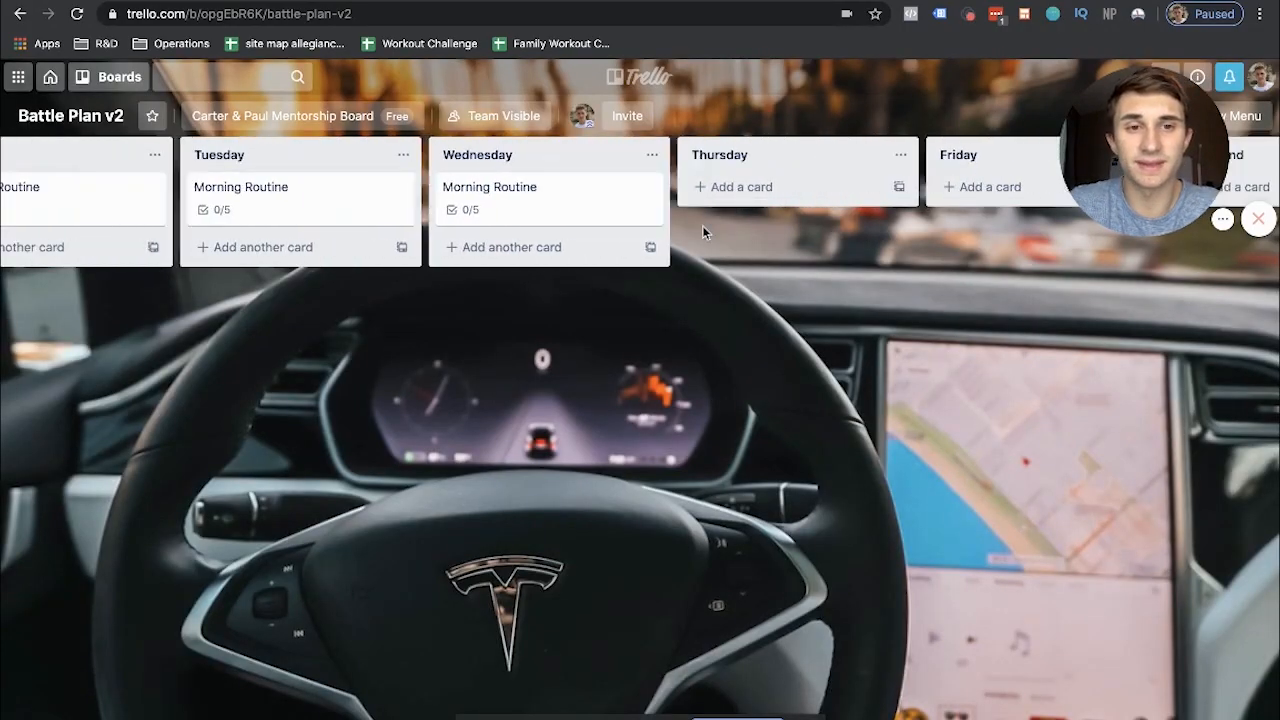
pyautogui.hscroll(-2, 440, 350)
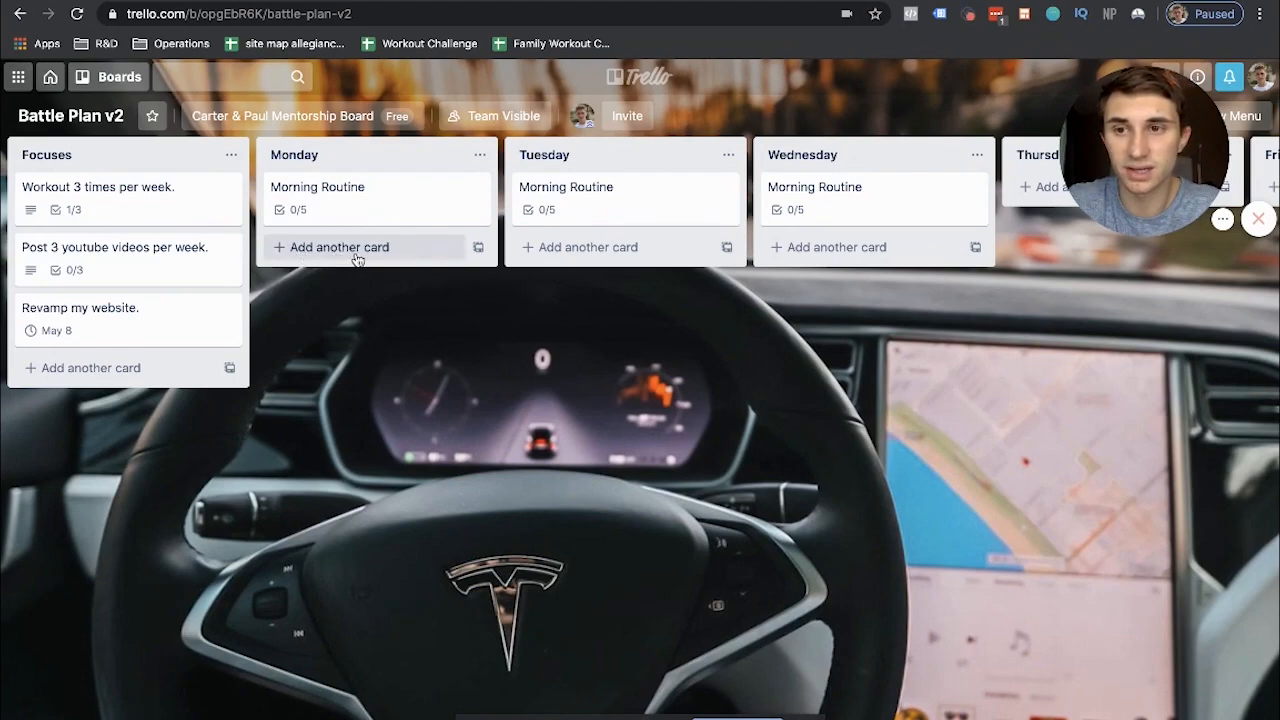
# Add a card titled "Write content for homepage of website." to the Monday list
pyautogui.click(287, 248)
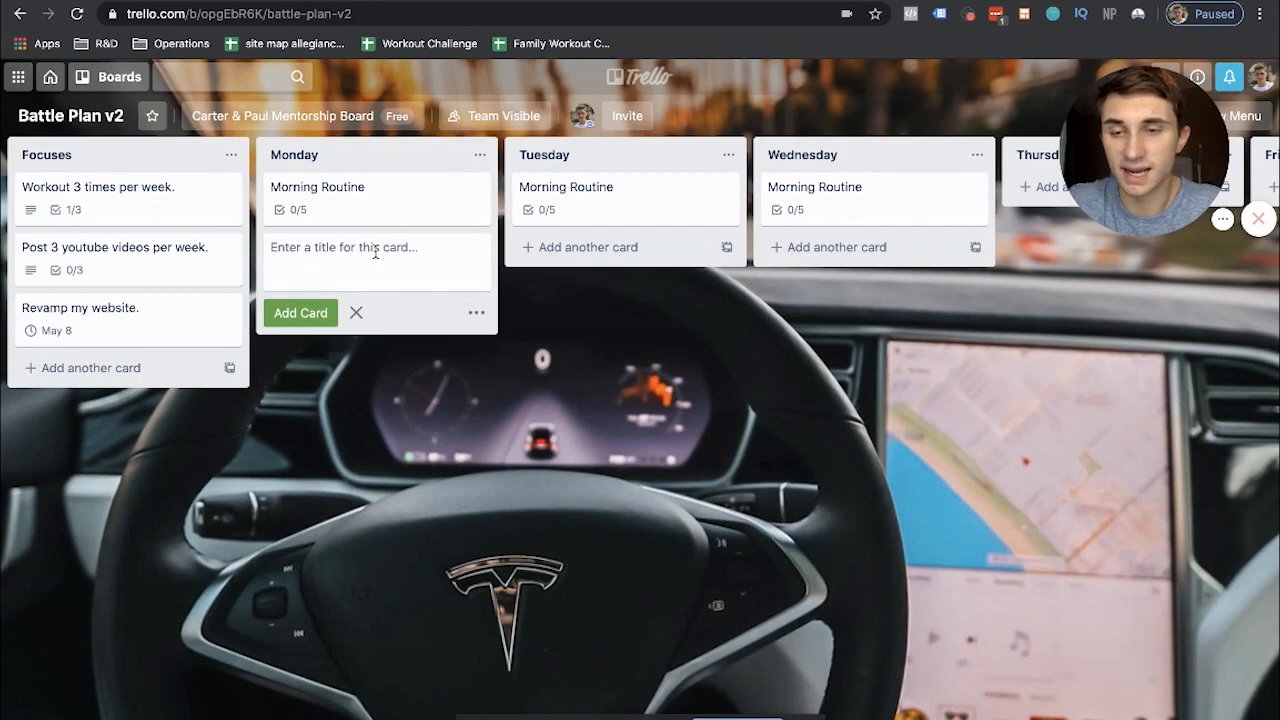
pyautogui.write('Write content for homepa')
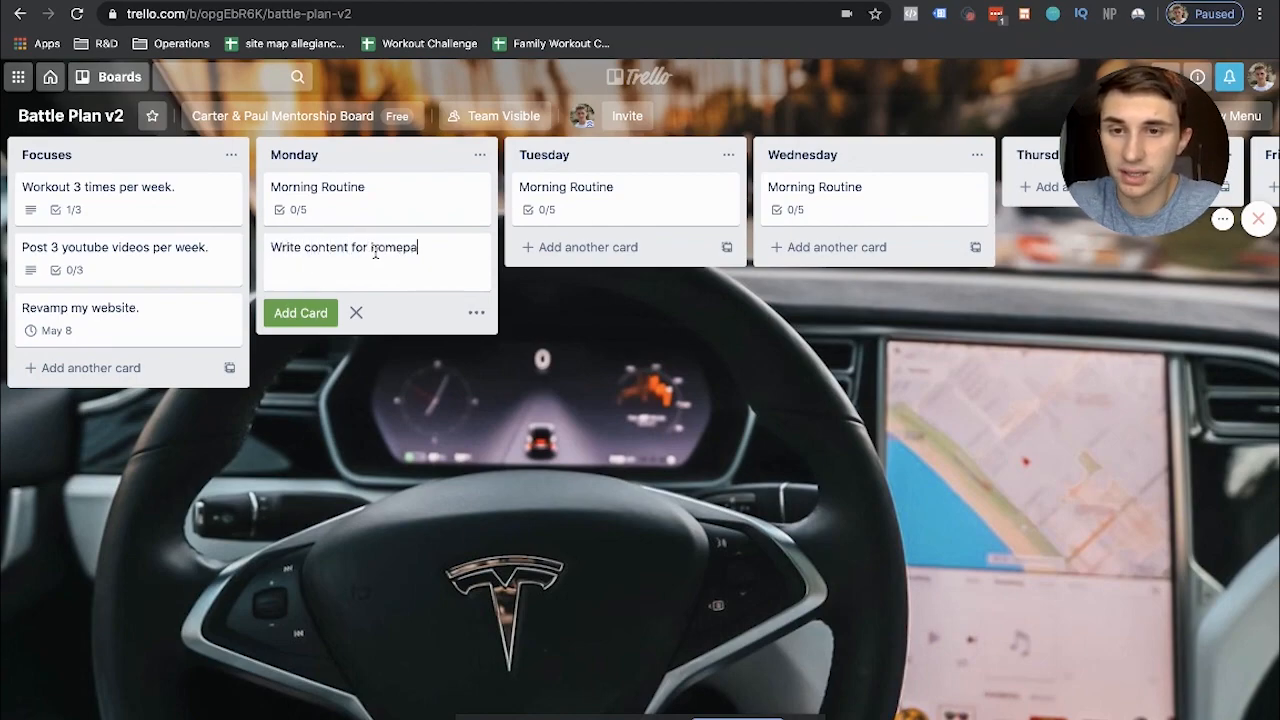
pyautogui.write('ge of websit')
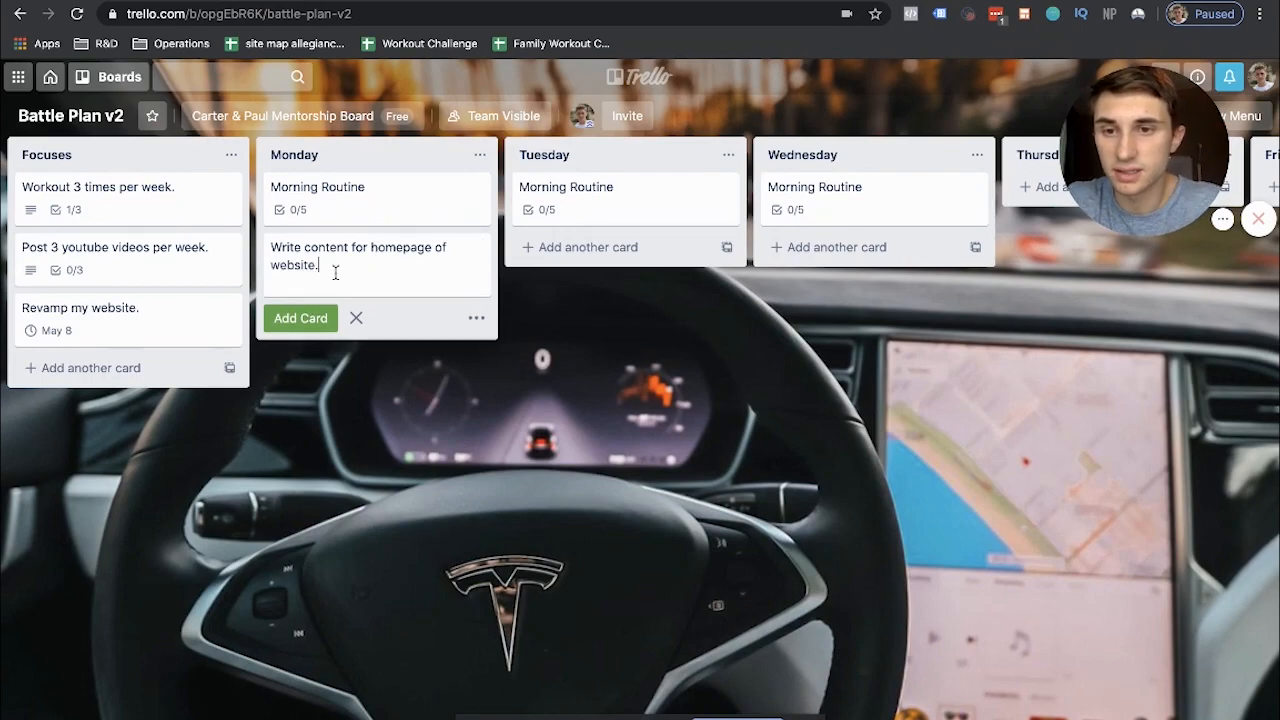
pyautogui.write('e.')
pyautogui.click(305, 318)
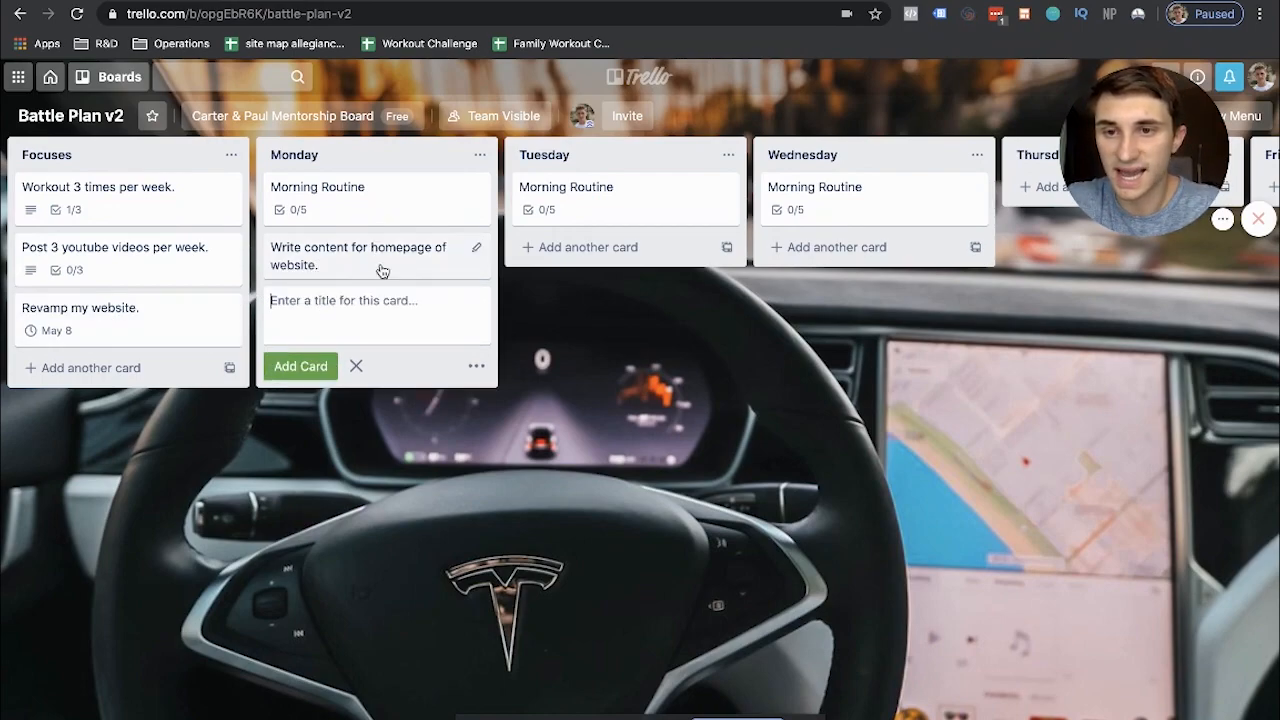
# Give the "Revamp my website." card in the Focuses list the orange label
pyautogui.click(228, 308)
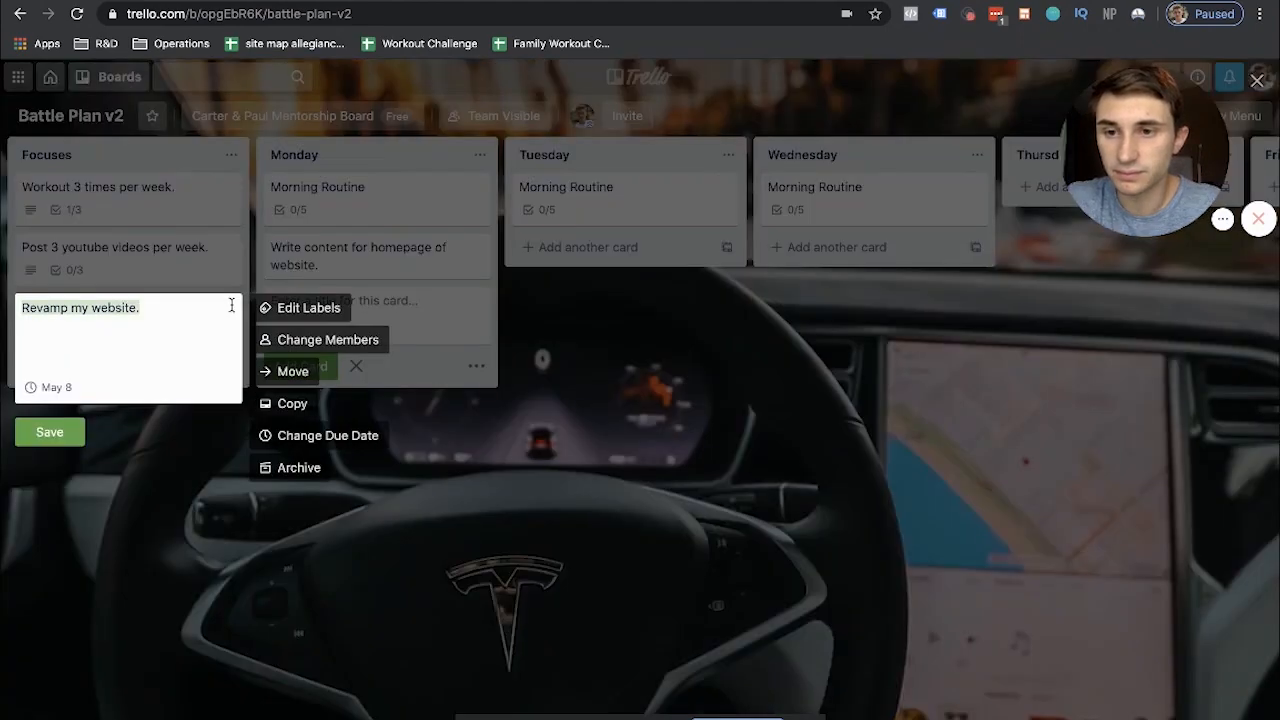
pyautogui.click(307, 311)
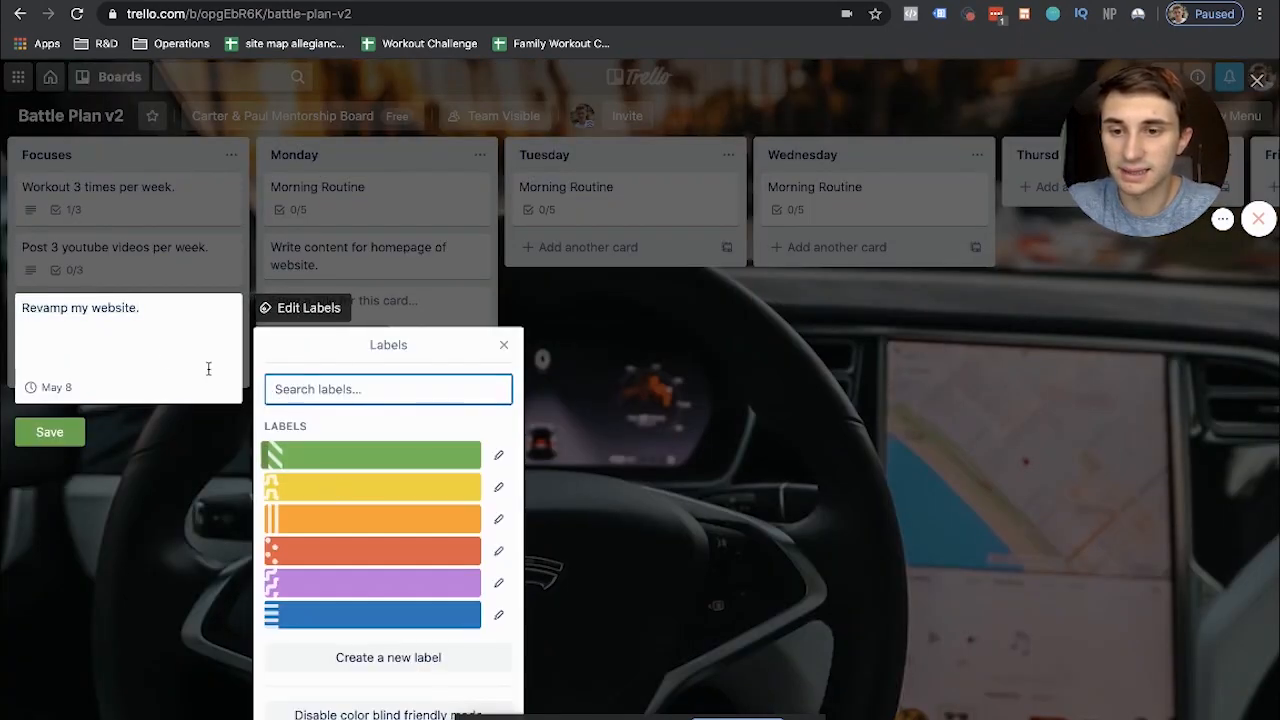
pyautogui.click(311, 527)
pyautogui.click(62, 462)
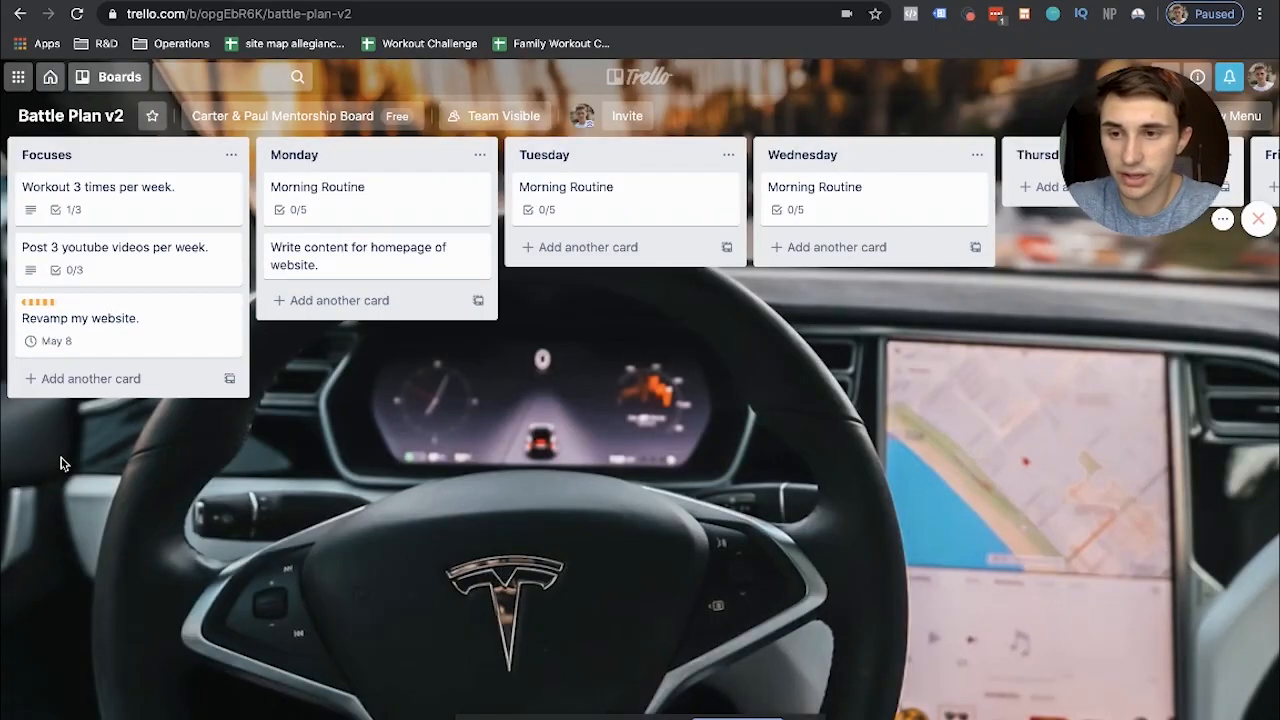
# Give Monday's "Write content for homepage of website." card the orange label and save it
pyautogui.click(479, 250)
pyautogui.click(543, 248)
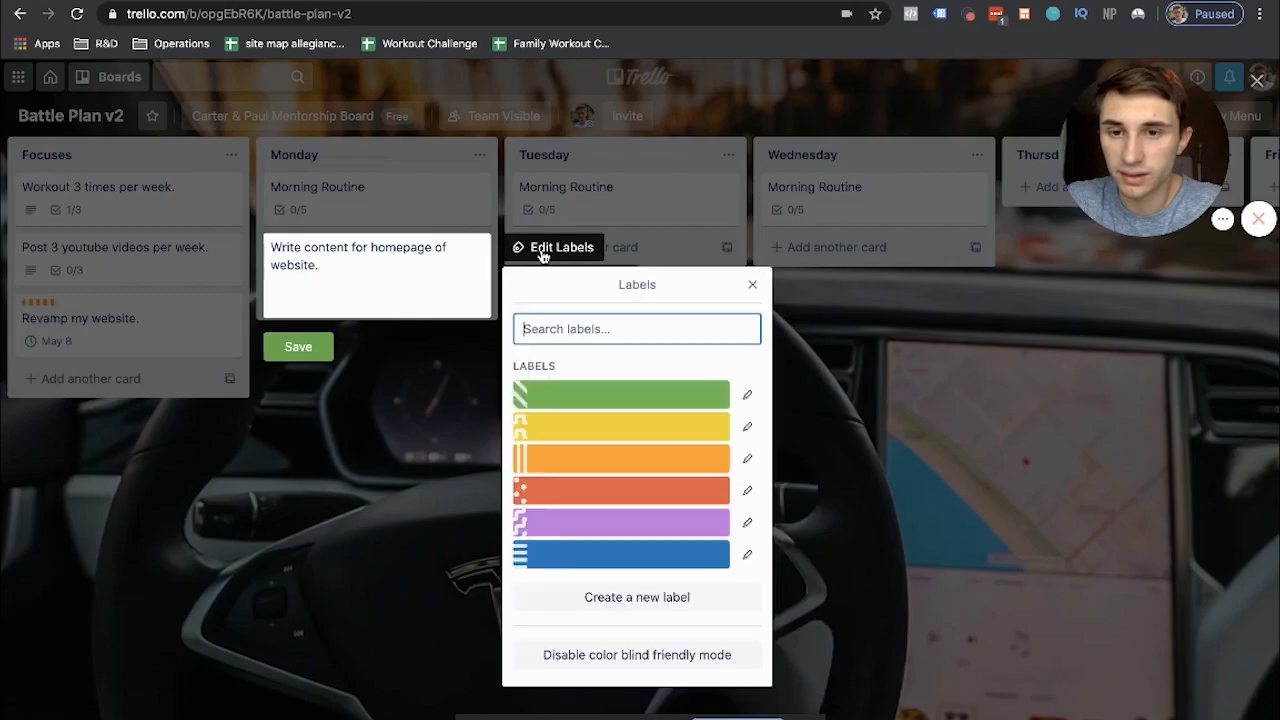
pyautogui.click(580, 458)
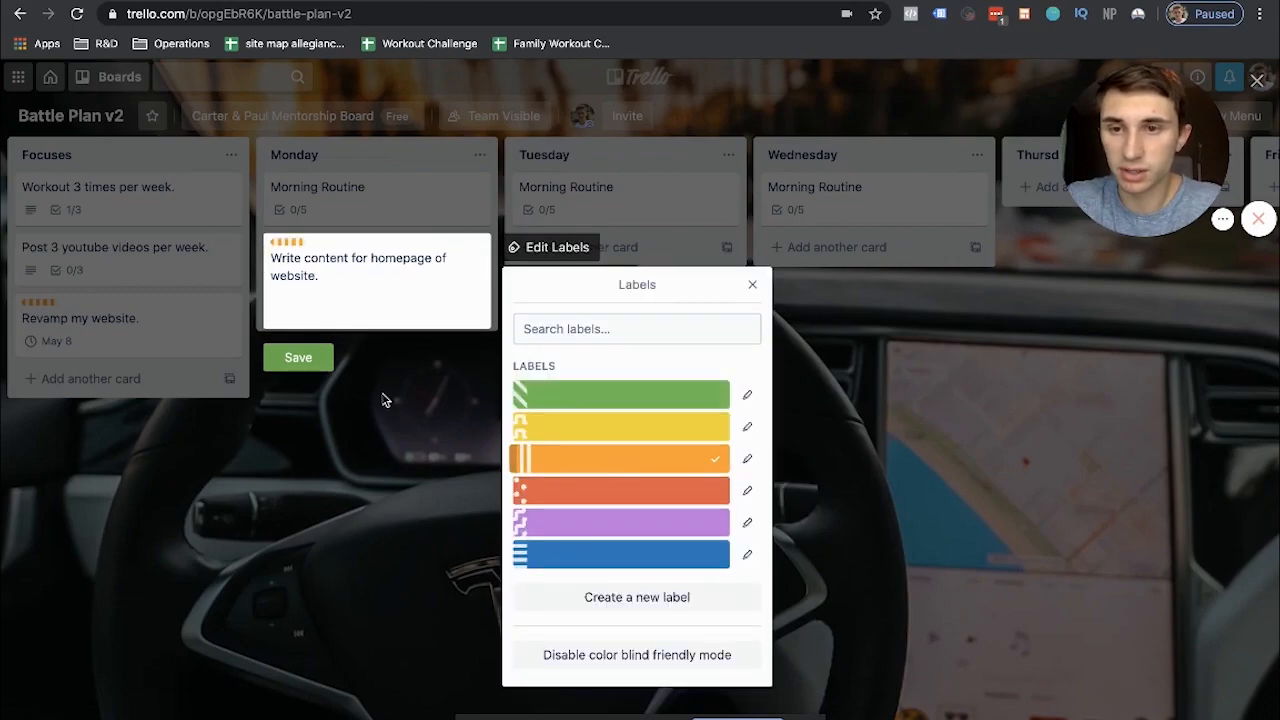
pyautogui.click(298, 357)
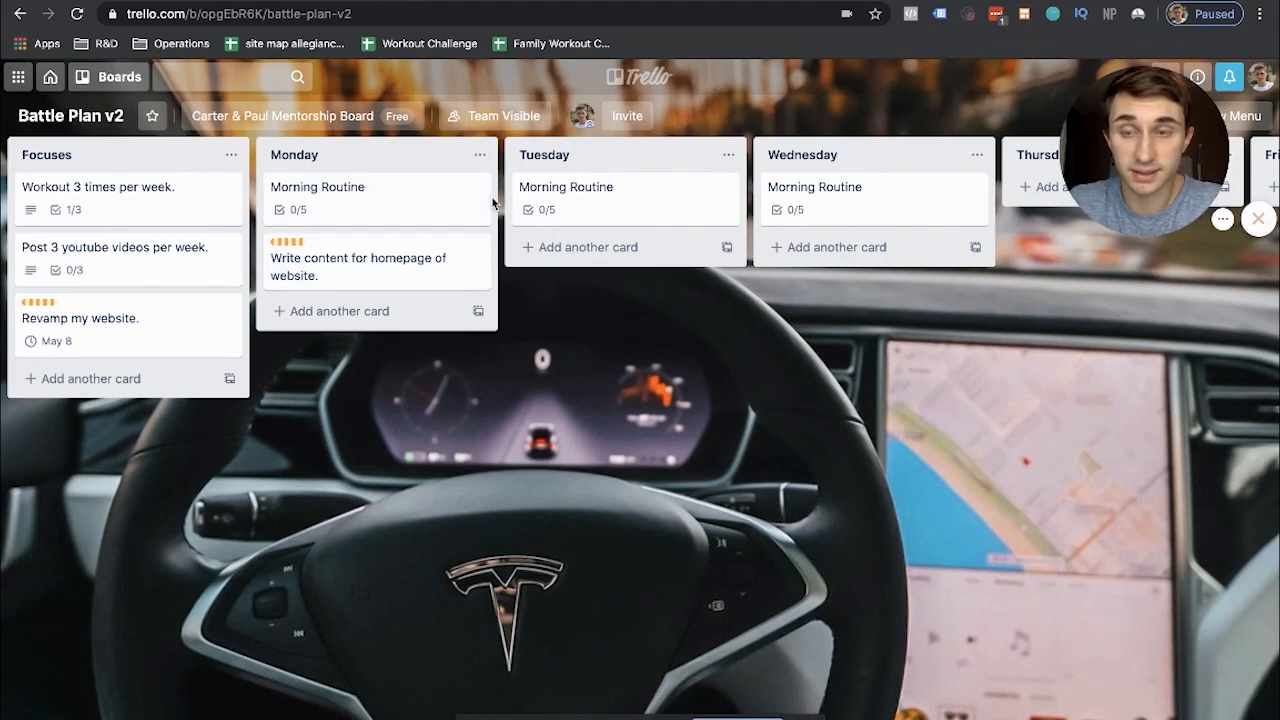
# Give the "Post 3 youtube videos per week." card in the Focuses list the red label
pyautogui.click(360, 311)
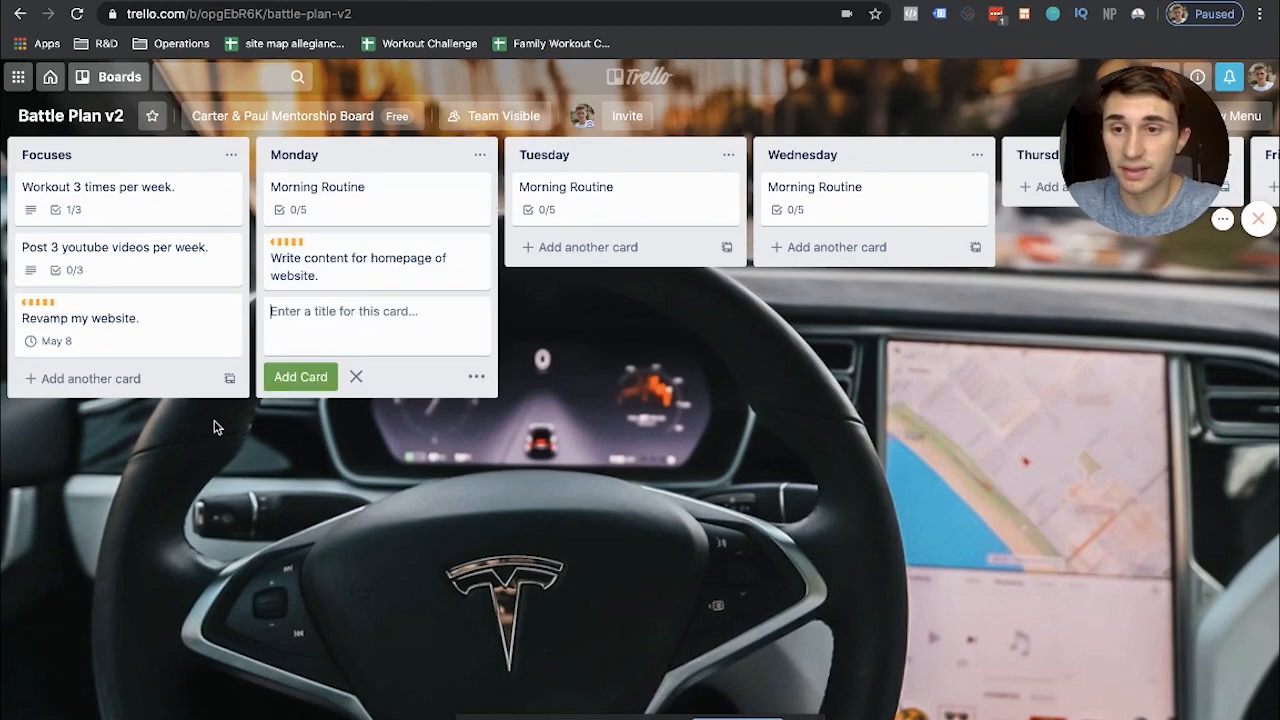
pyautogui.click(228, 246)
pyautogui.click(305, 248)
pyautogui.click(362, 489)
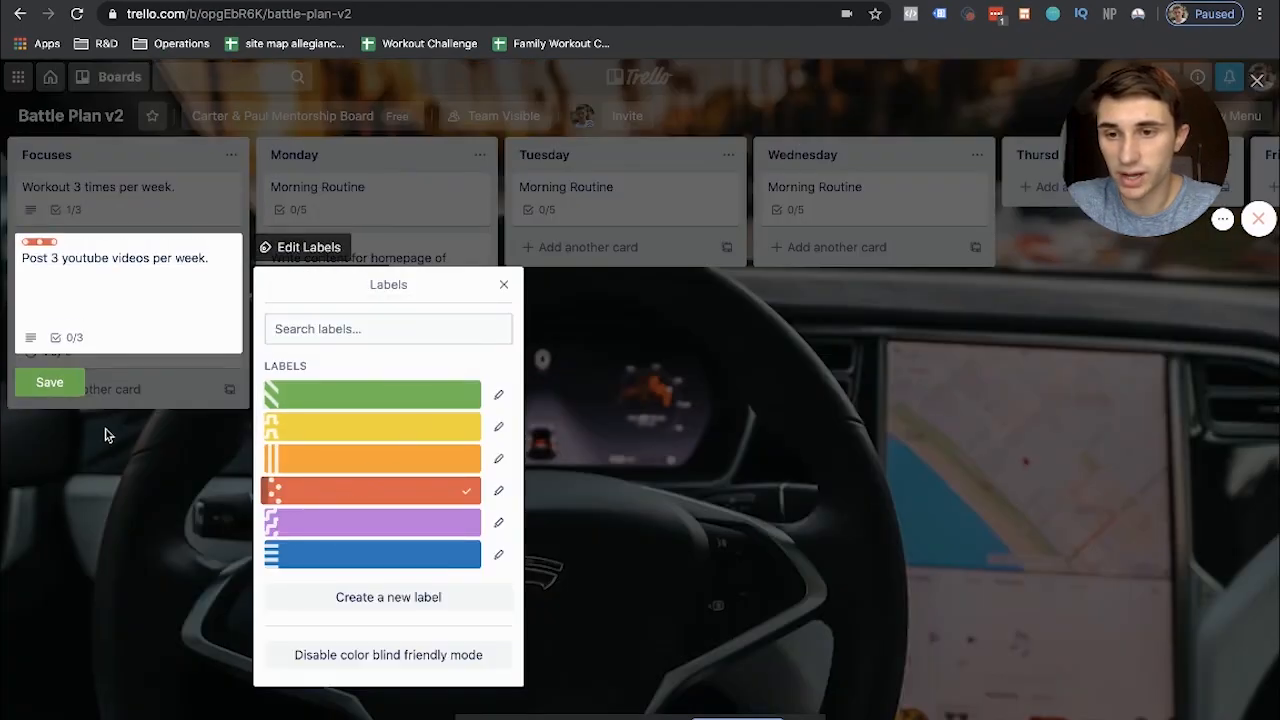
pyautogui.click(44, 394)
# Give the "Workout 3 times per week." card in the Focuses list the purple label and save it
pyautogui.click(229, 187)
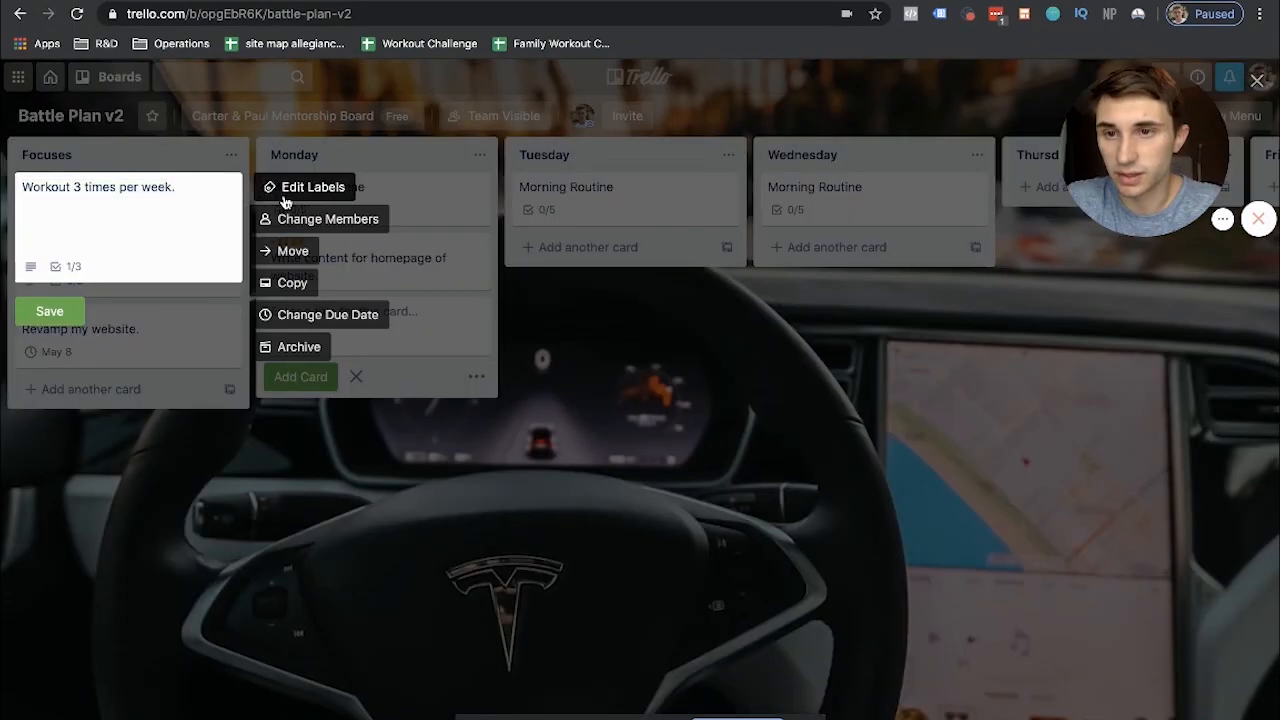
pyautogui.click(285, 200)
pyautogui.click(297, 463)
pyautogui.click(60, 327)
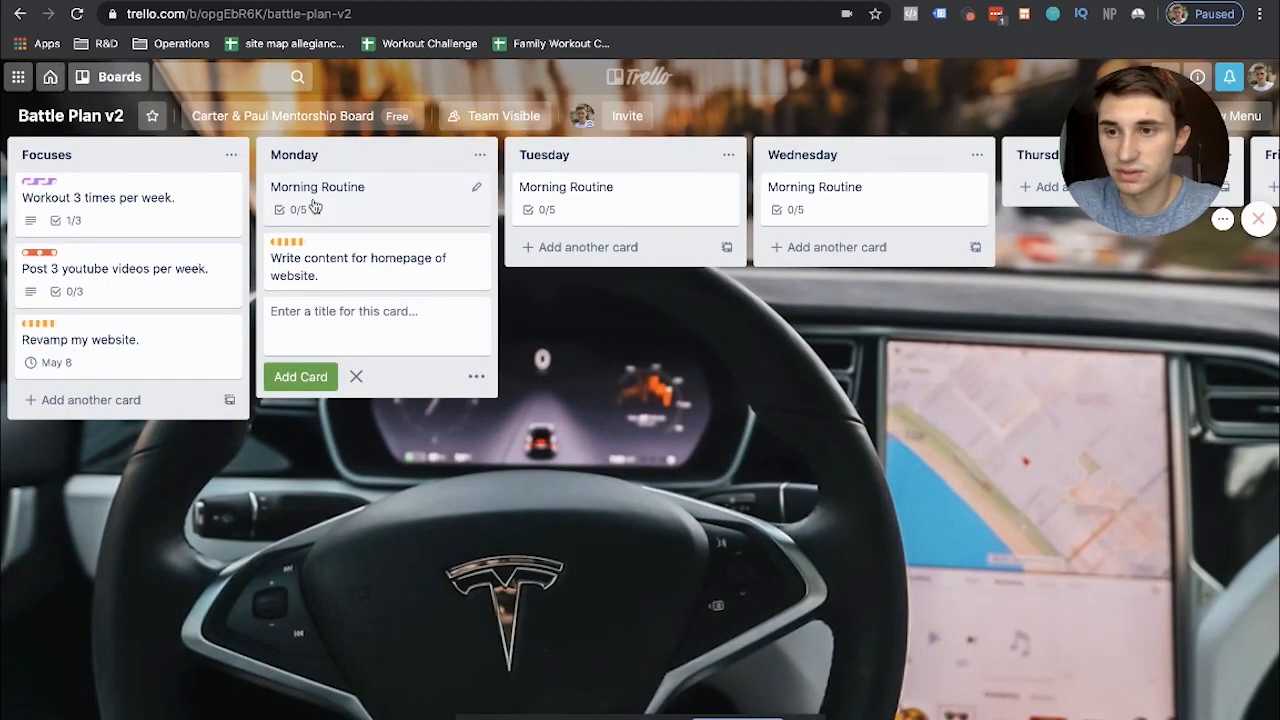
# Add a card titled "Meditate 10 Minutes Per Day" to the Focuses list
pyautogui.click(127, 400)
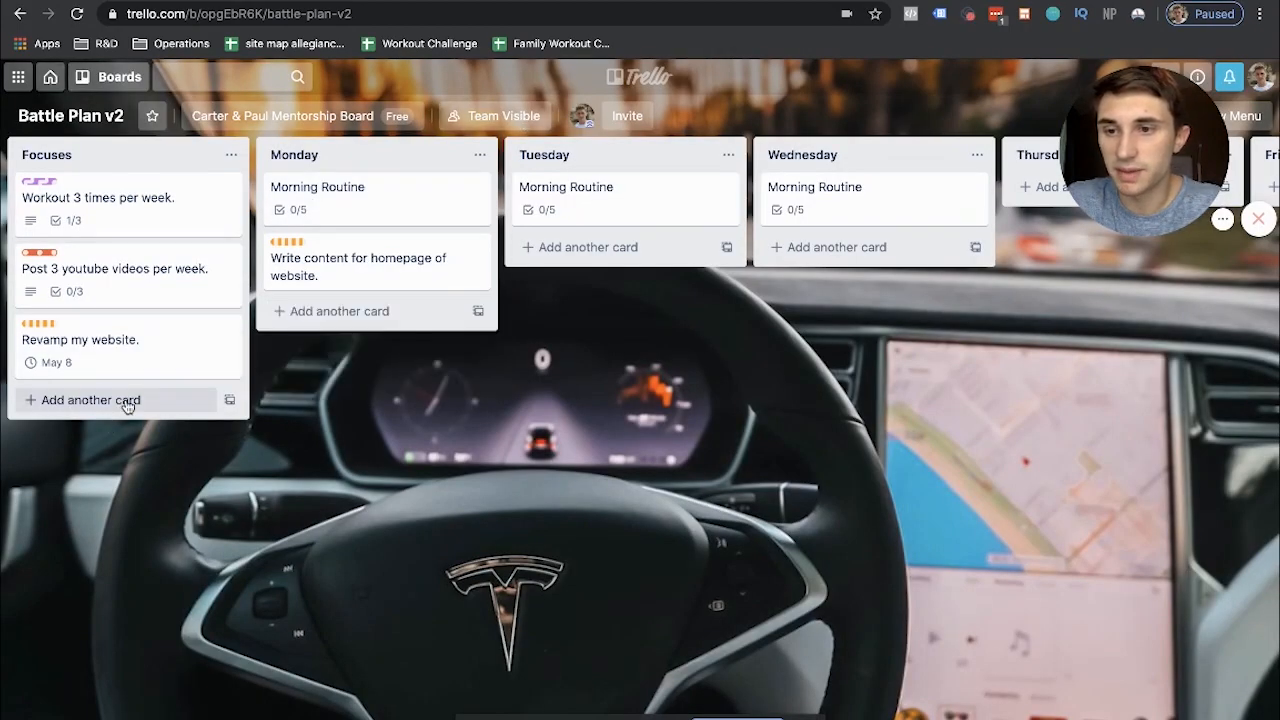
pyautogui.write('Meditate 10 Minutes Per Day')
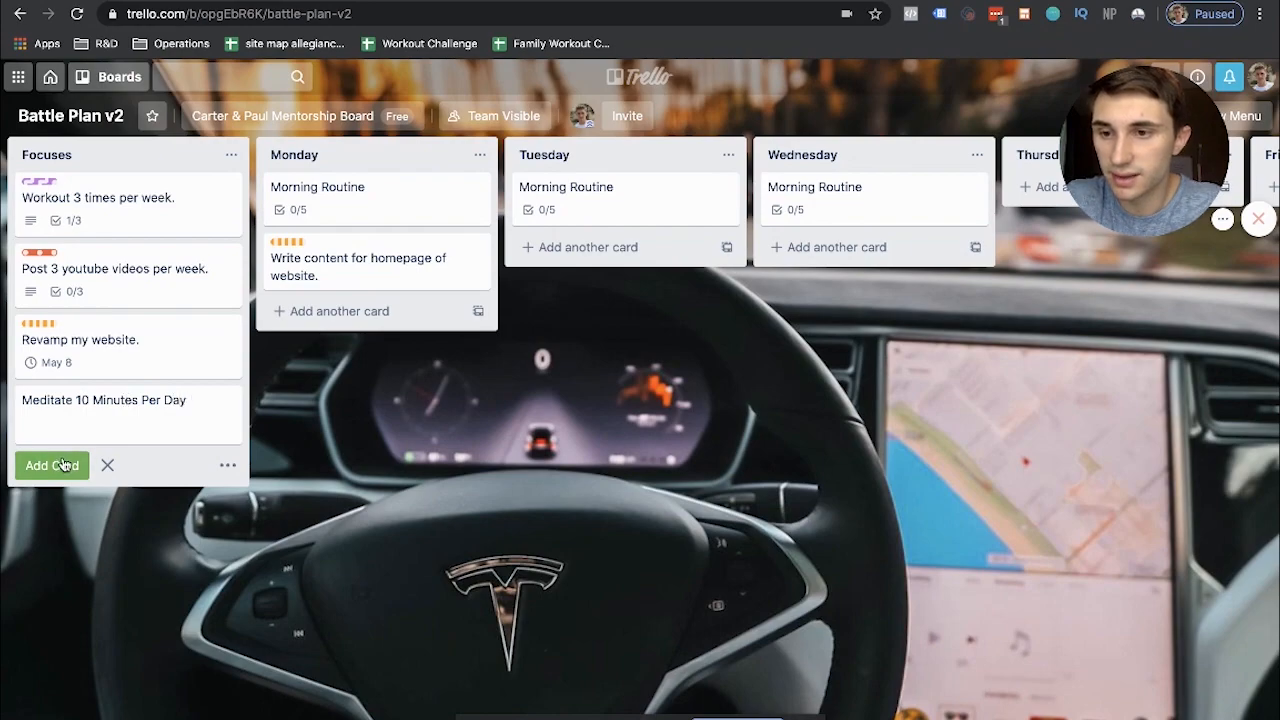
pyautogui.press('Return')
# Give the "Meditate 10 Minutes Per Day" card the blue label and save it
pyautogui.click(228, 400)
pyautogui.click(300, 402)
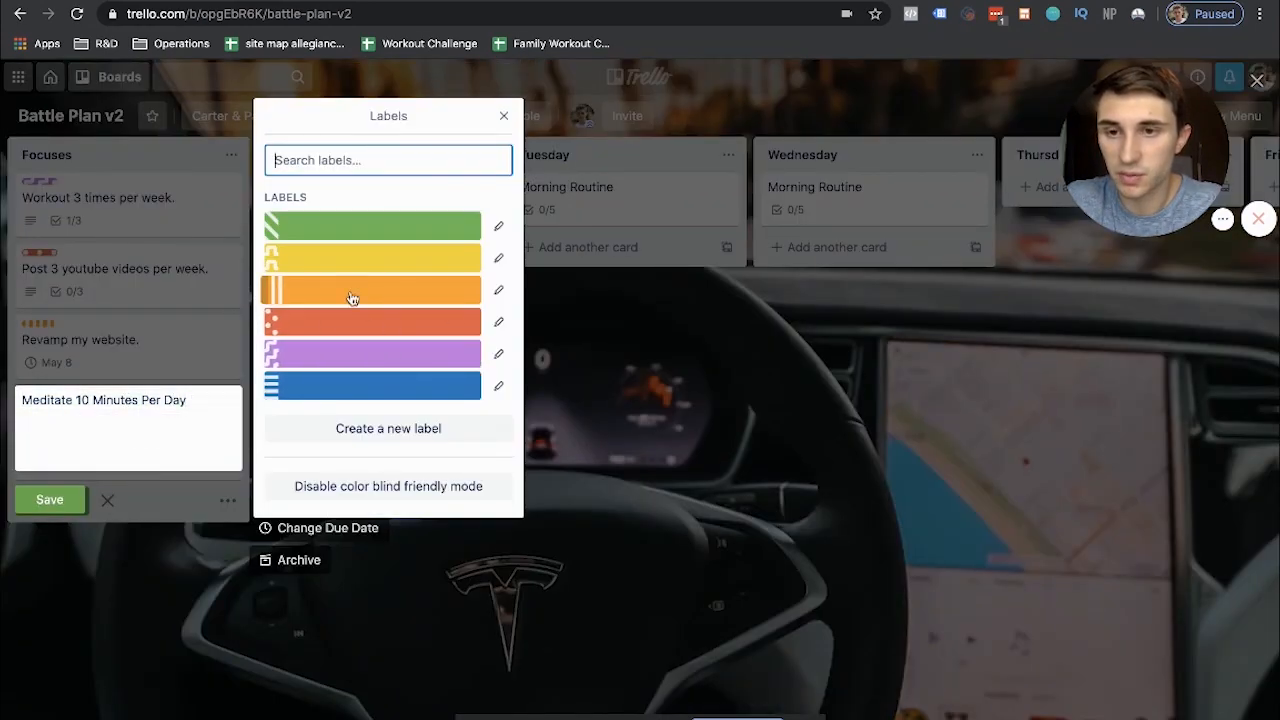
pyautogui.click(331, 387)
pyautogui.click(49, 500)
pyautogui.click(528, 530)
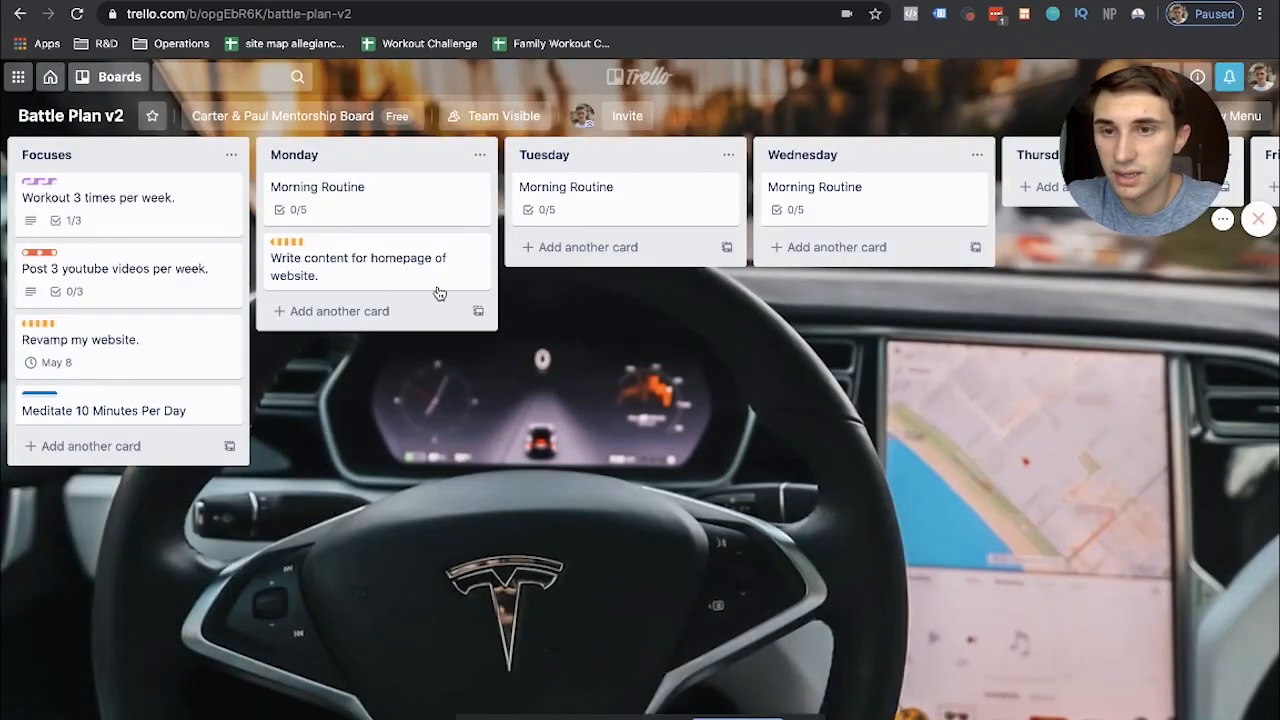
# Give Monday's Morning Routine card purple and blue labels, and move the meditation card directly below the workout card in Focuses
pyautogui.click(478, 188)
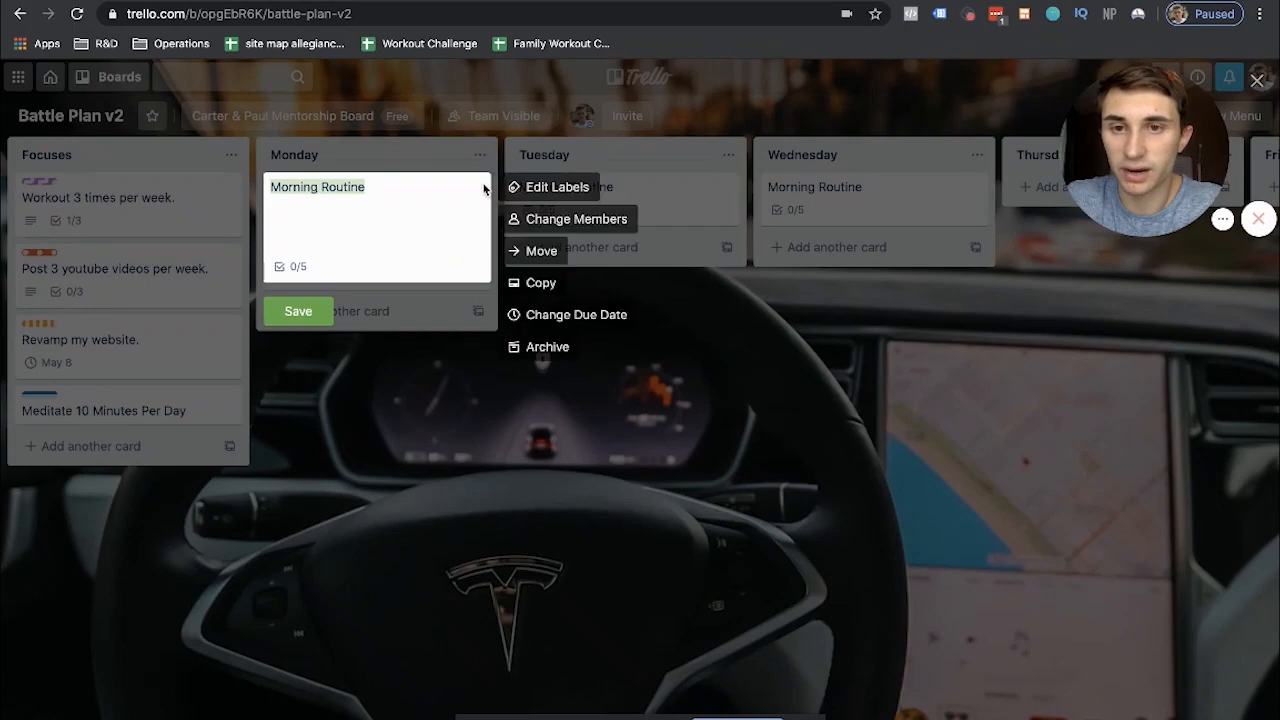
pyautogui.click(540, 188)
pyautogui.click(576, 465)
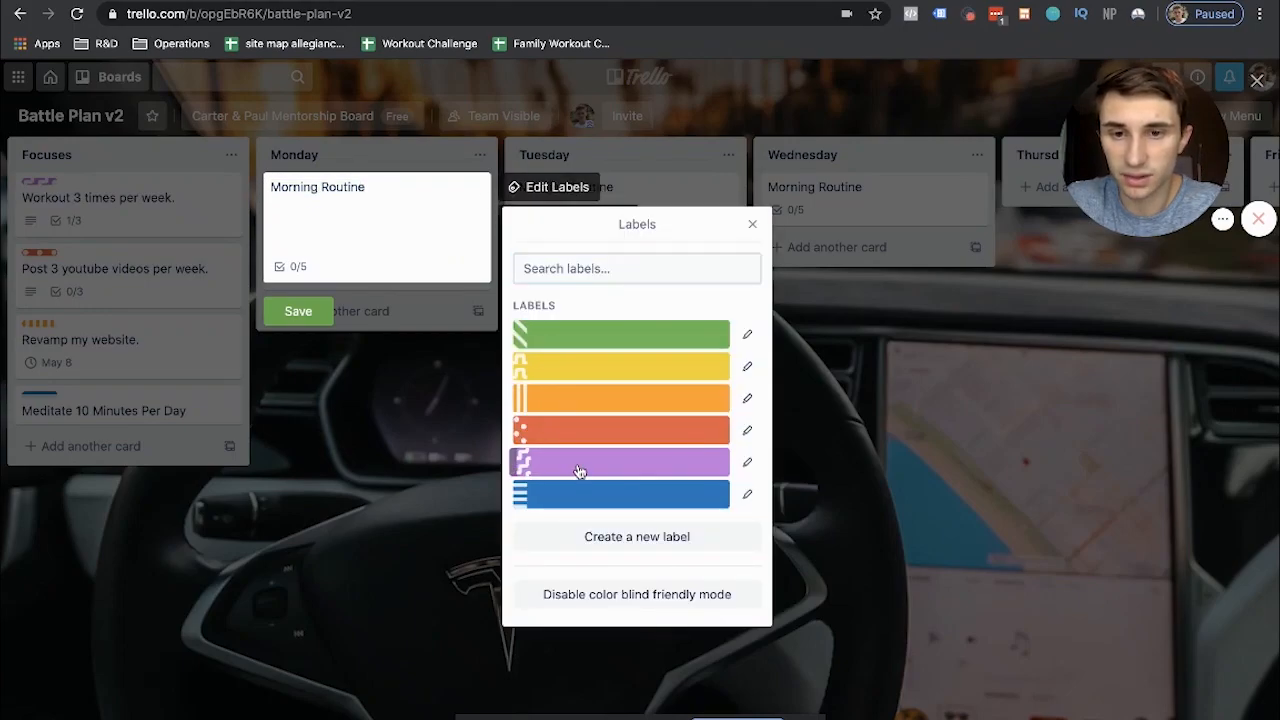
pyautogui.click(577, 499)
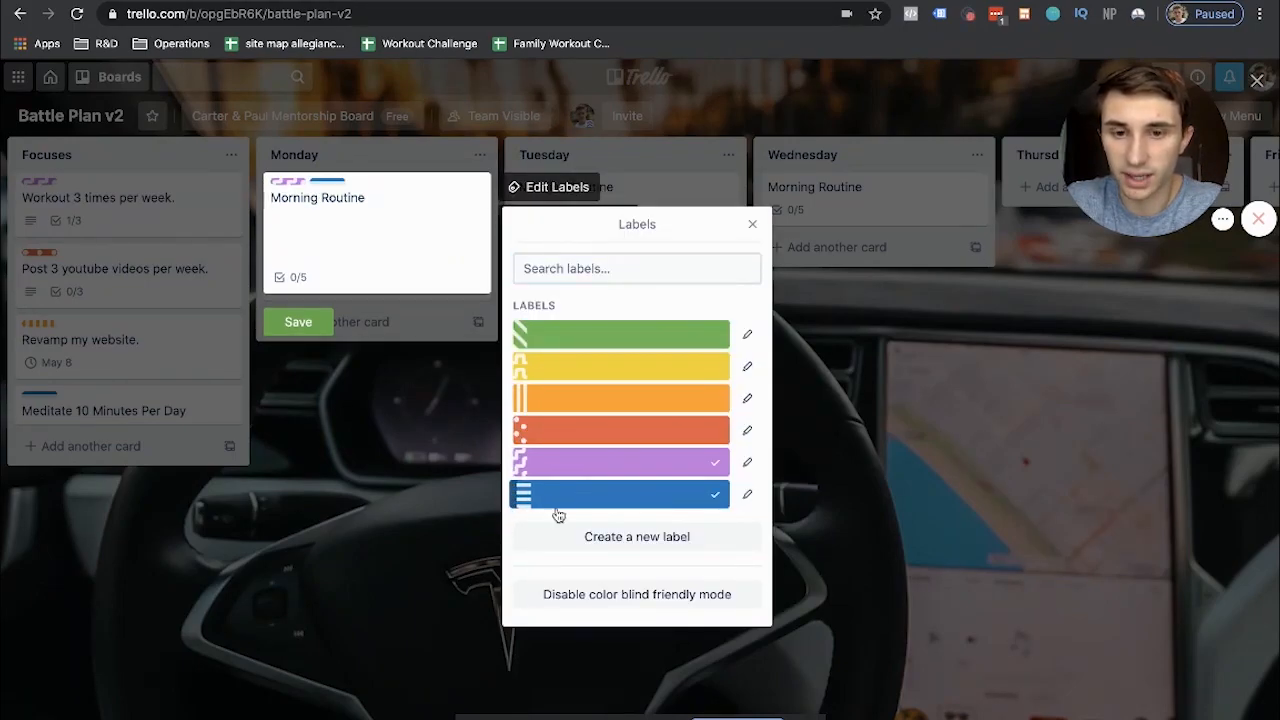
pyautogui.click(395, 560)
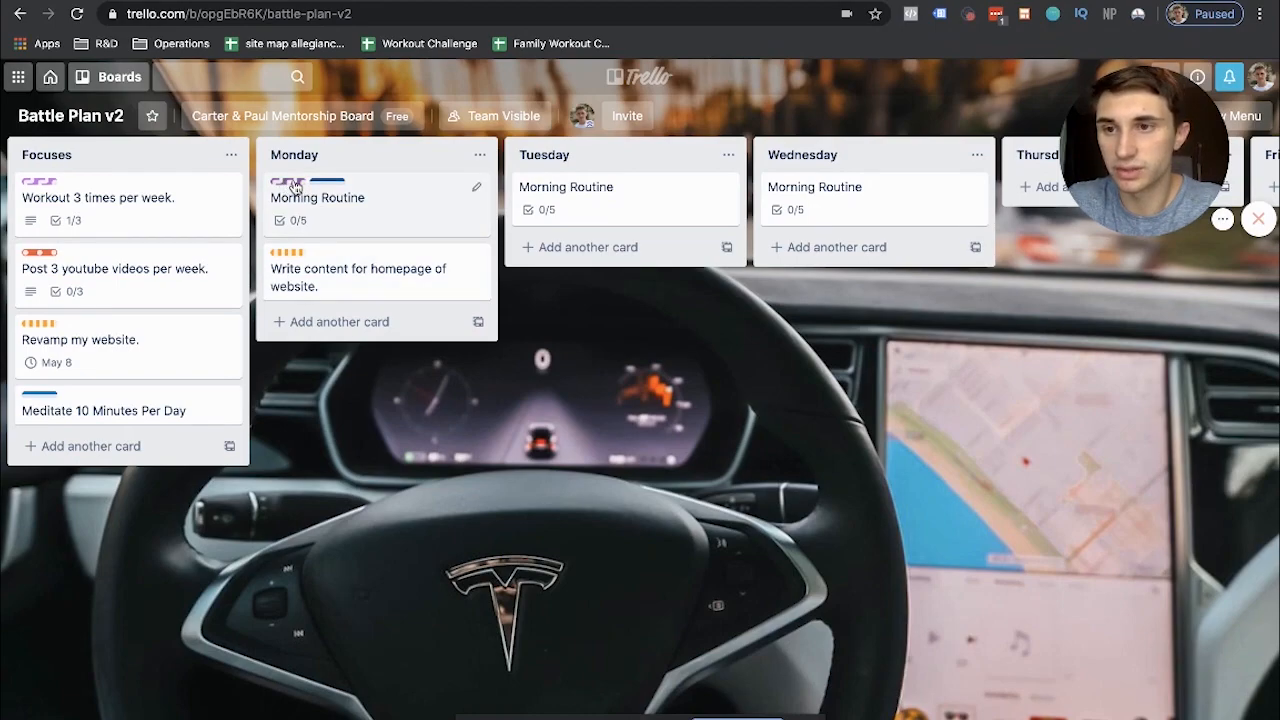
pyautogui.moveTo(88, 411); pyautogui.dragTo(90, 264)
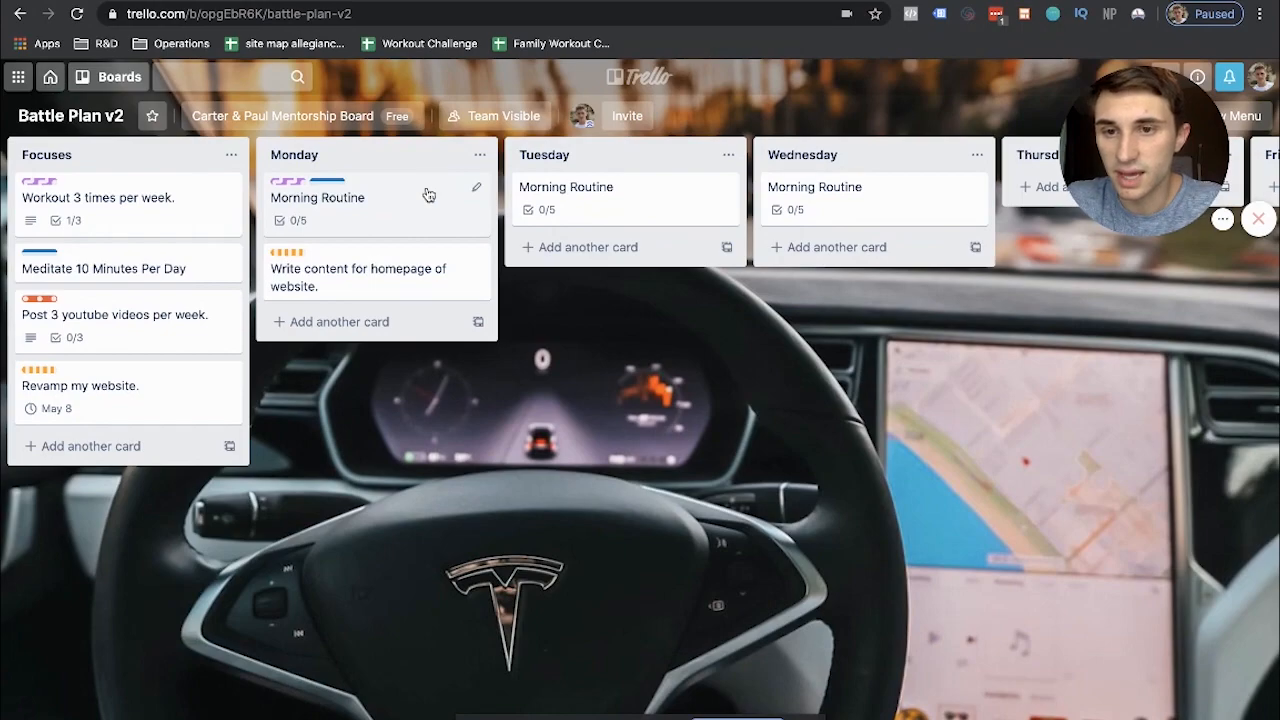
# Add a card titled "Plan and Film new trello vs notion video" to the Monday list
pyautogui.click(325, 324)
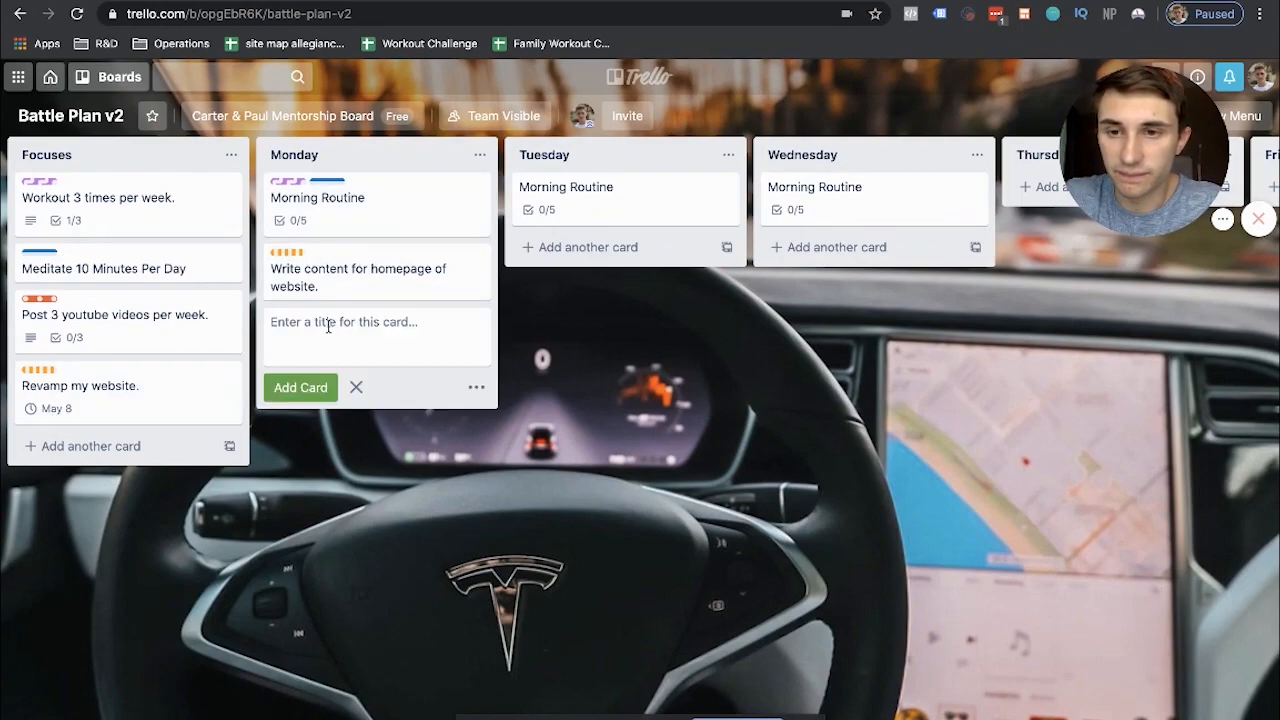
pyautogui.write('P')
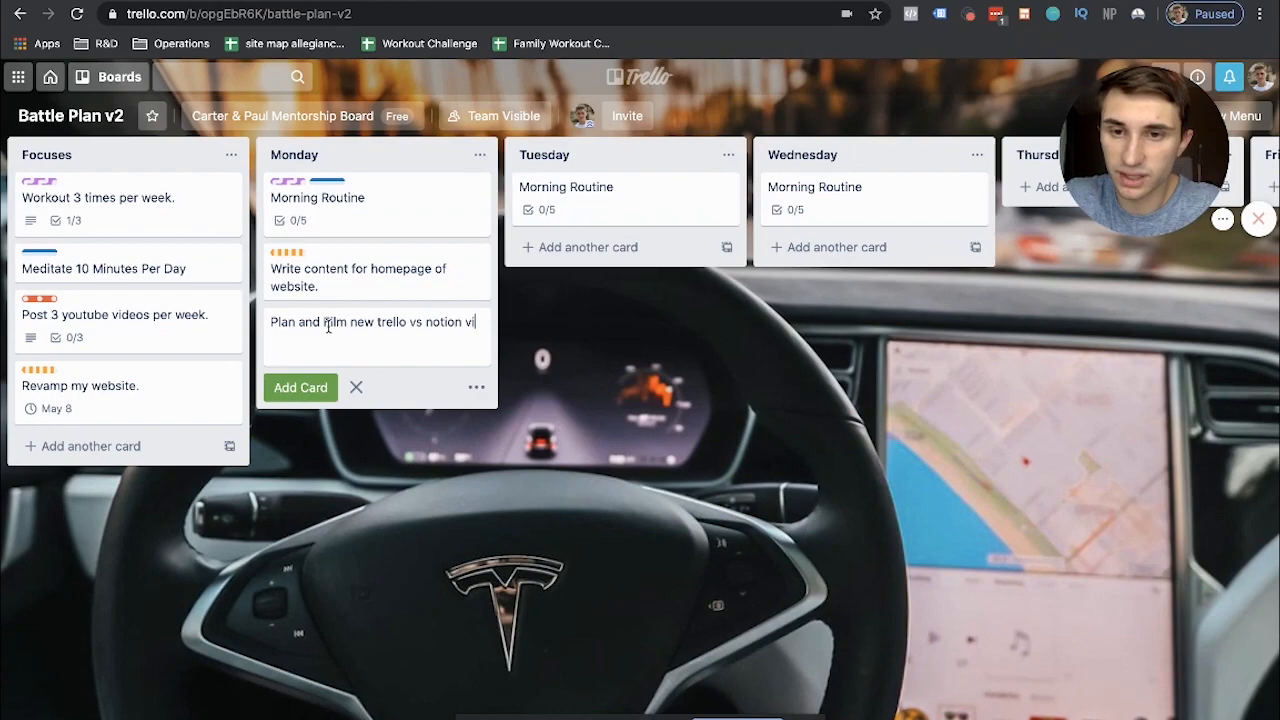
pyautogui.write('ideo')
pyautogui.click(328, 324)
pyautogui.press('BackSpace')
pyautogui.write('F')
pyautogui.click(305, 390)
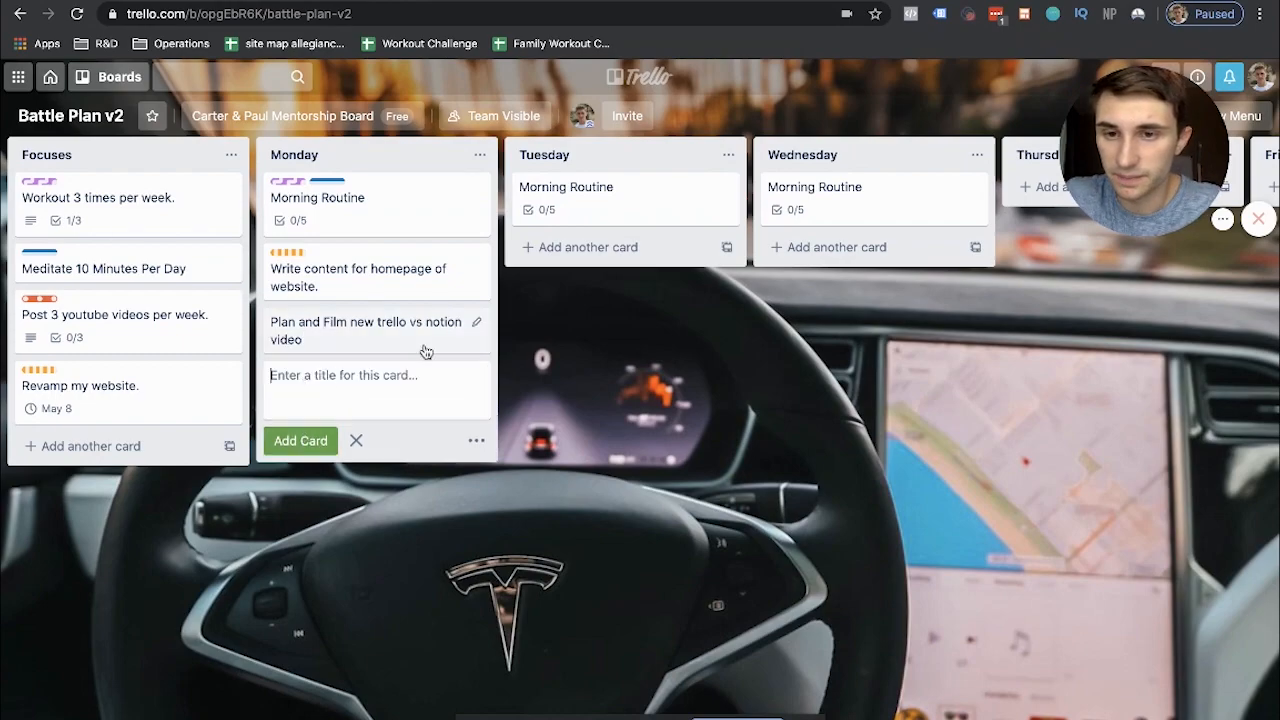
# Give Monday's "Plan and Film new trello vs notion video" card the red label and save it
pyautogui.click(475, 320)
pyautogui.click(558, 331)
pyautogui.click(575, 322)
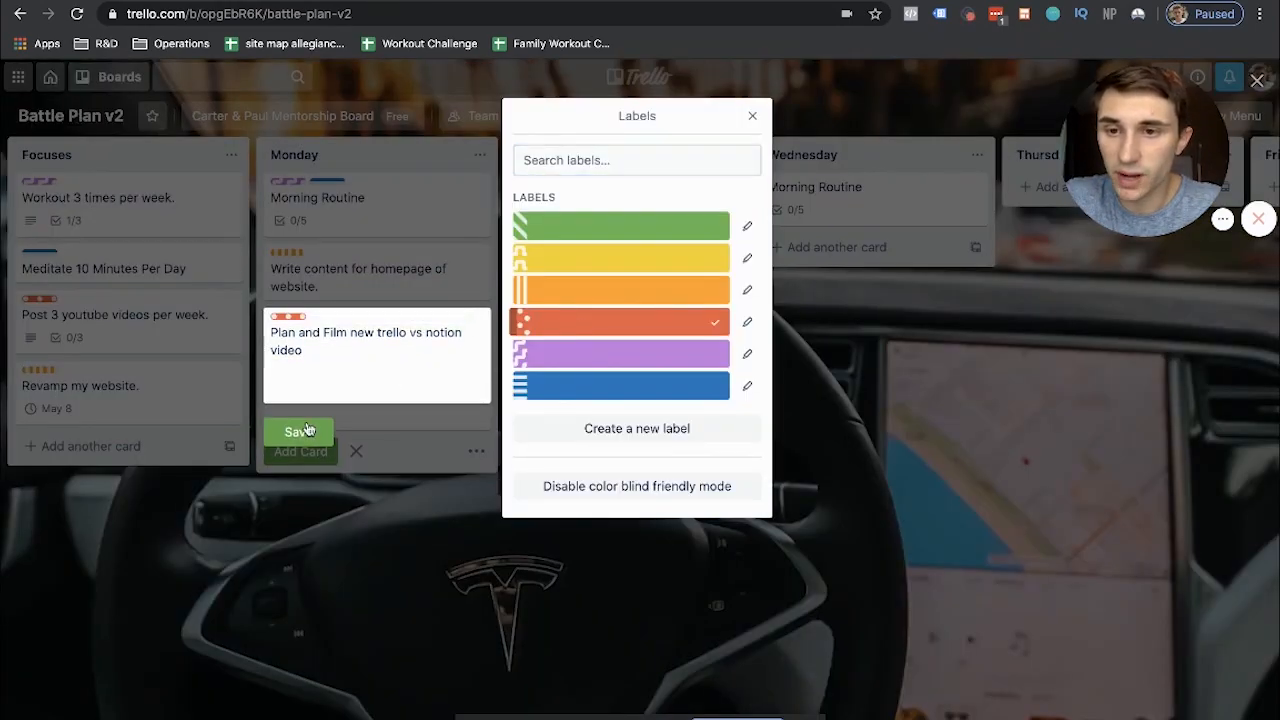
pyautogui.click(302, 431)
pyautogui.click(416, 520)
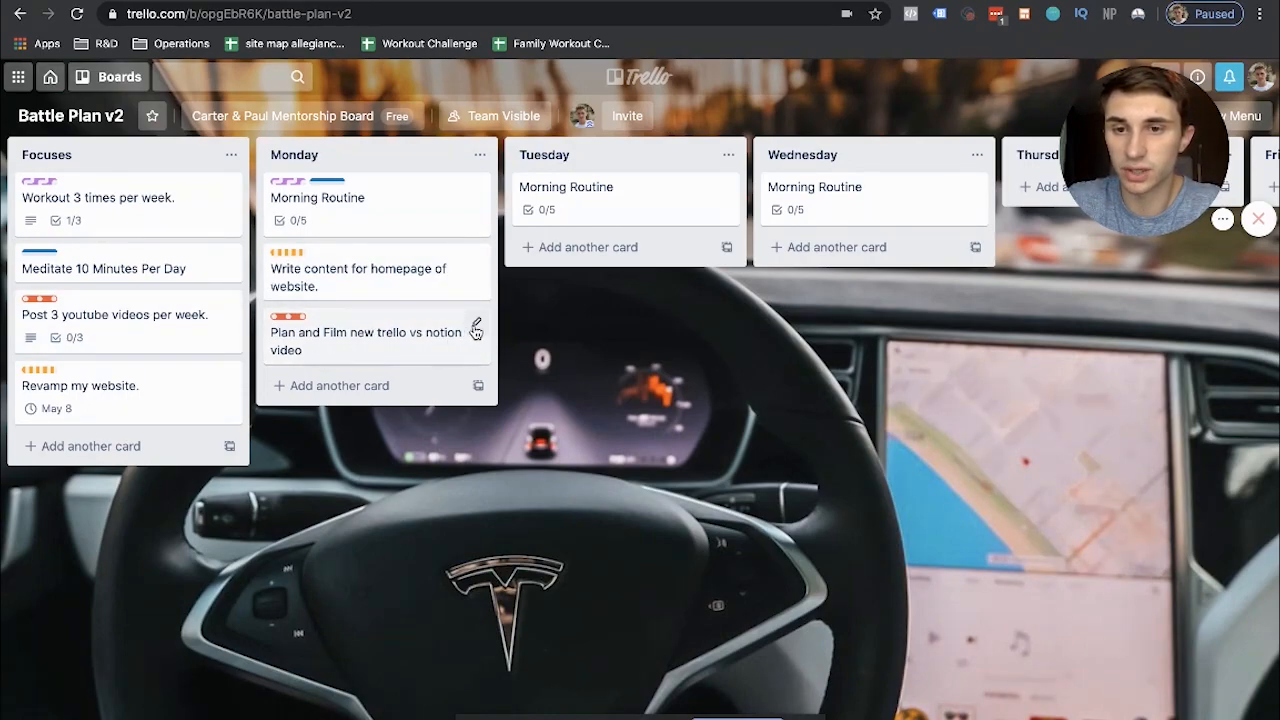
# Add a checklist titled "Micro-Tasks" to Monday's "Plan and Film new trello vs notion video" card
pyautogui.click(476, 323)
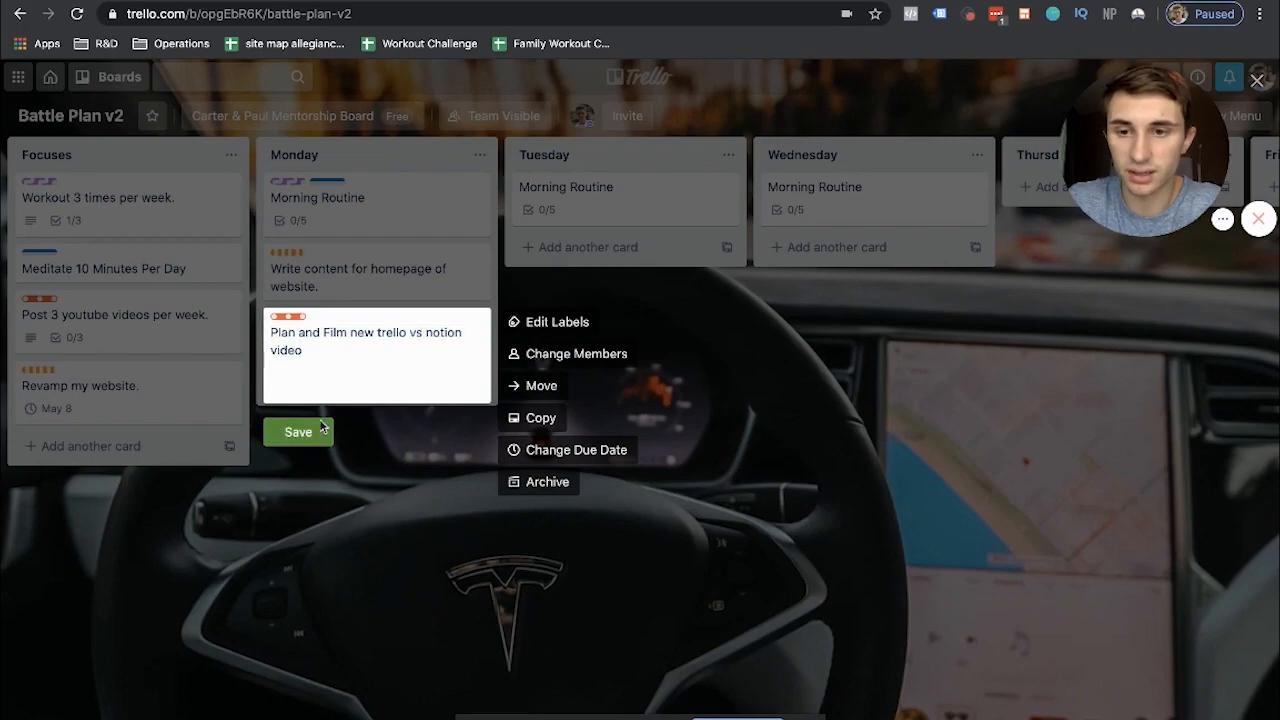
pyautogui.click(298, 432)
pyautogui.click(365, 340)
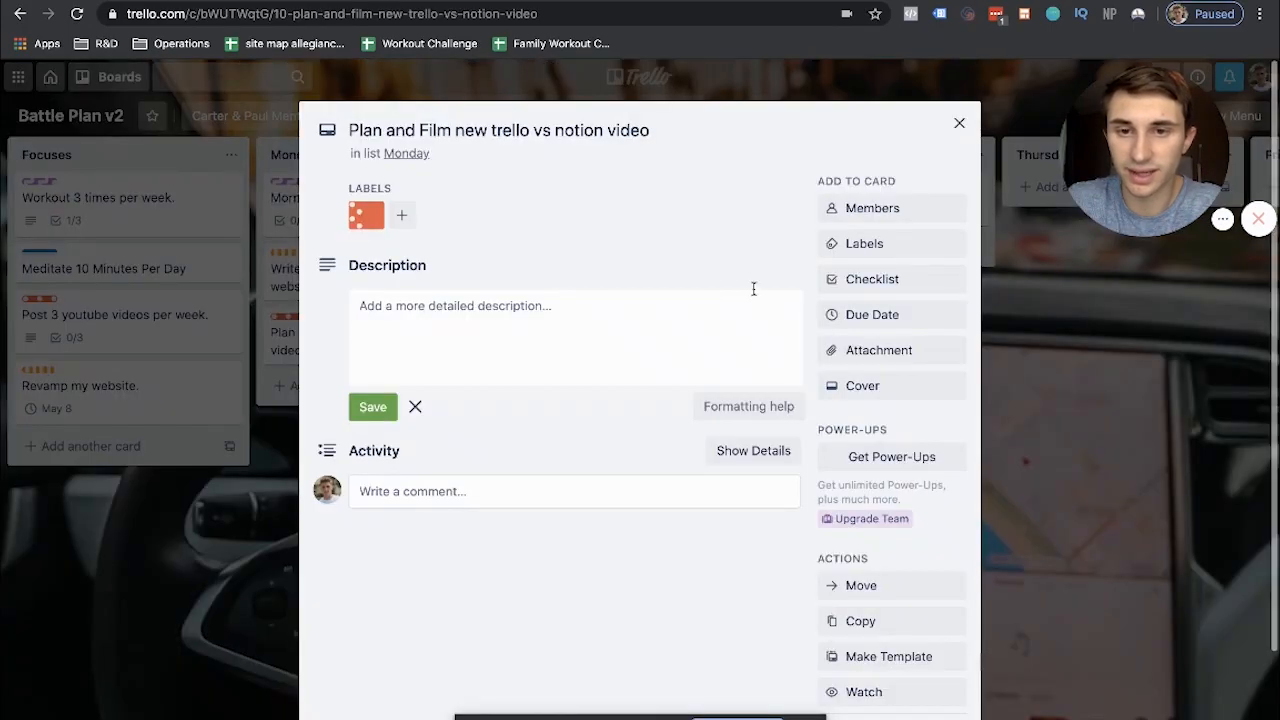
pyautogui.click(884, 281)
pyautogui.write('Mic')
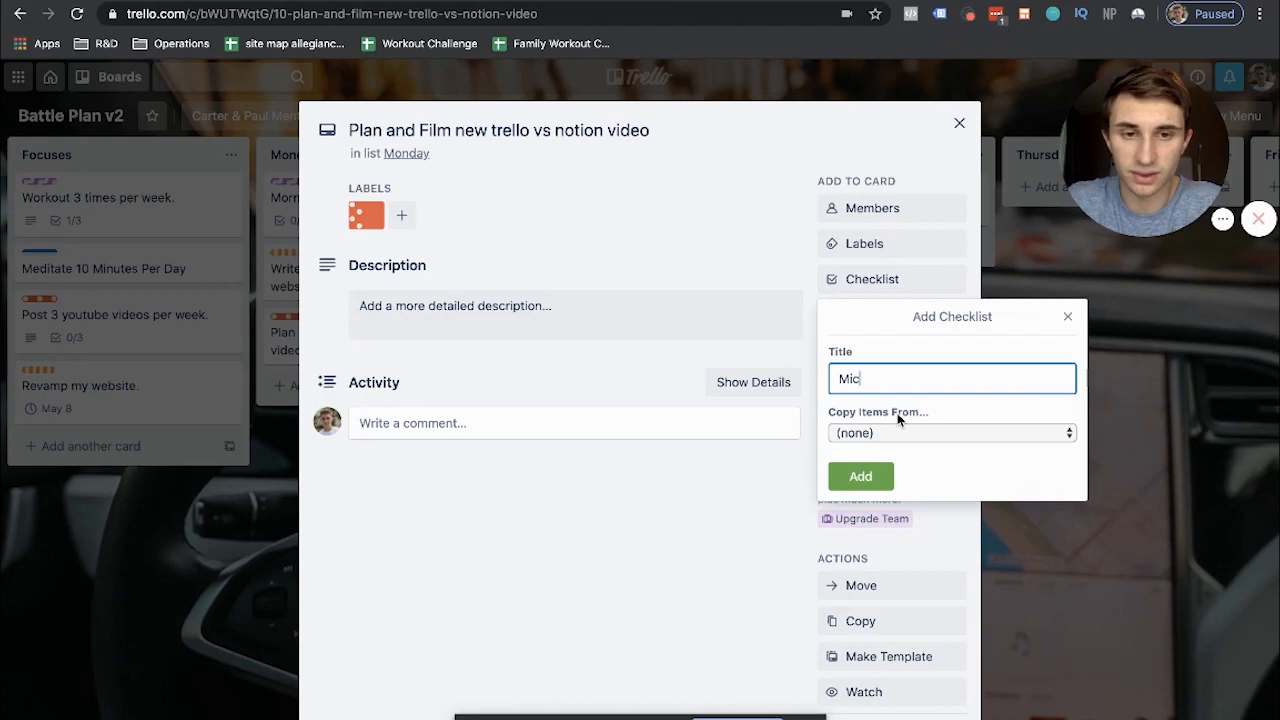
pyautogui.write('ro-Tasks')
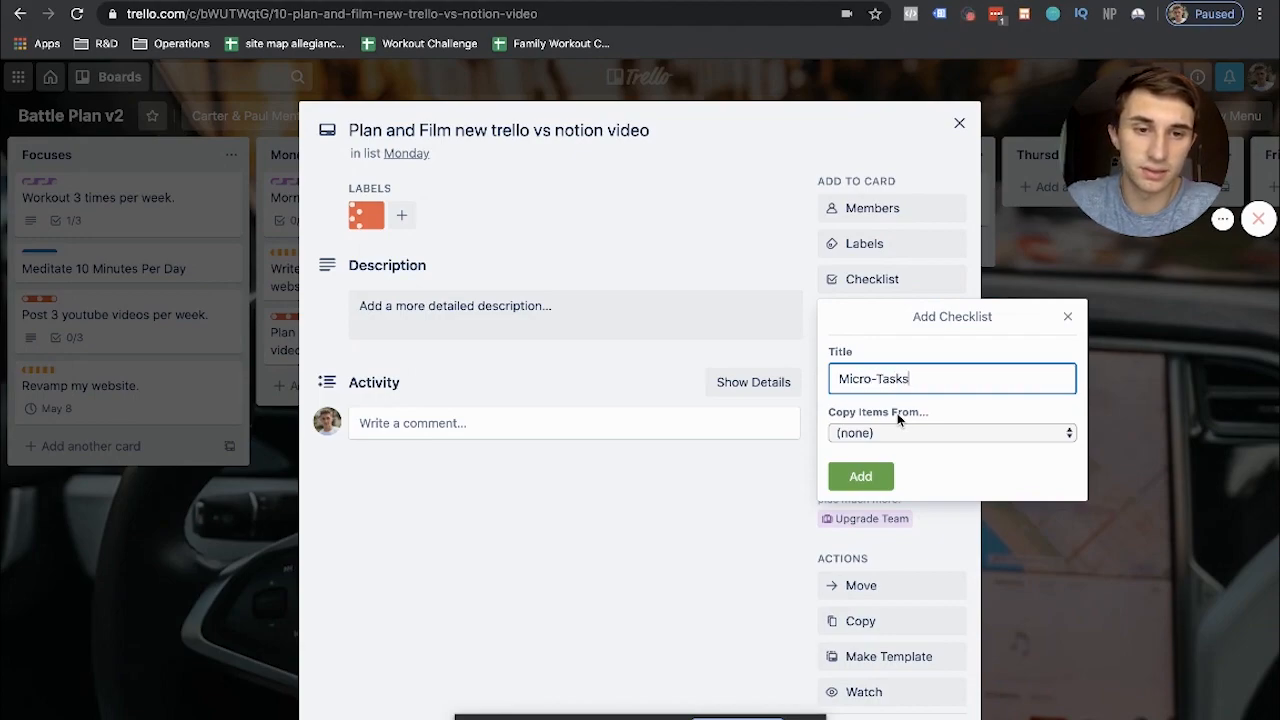
pyautogui.click(860, 478)
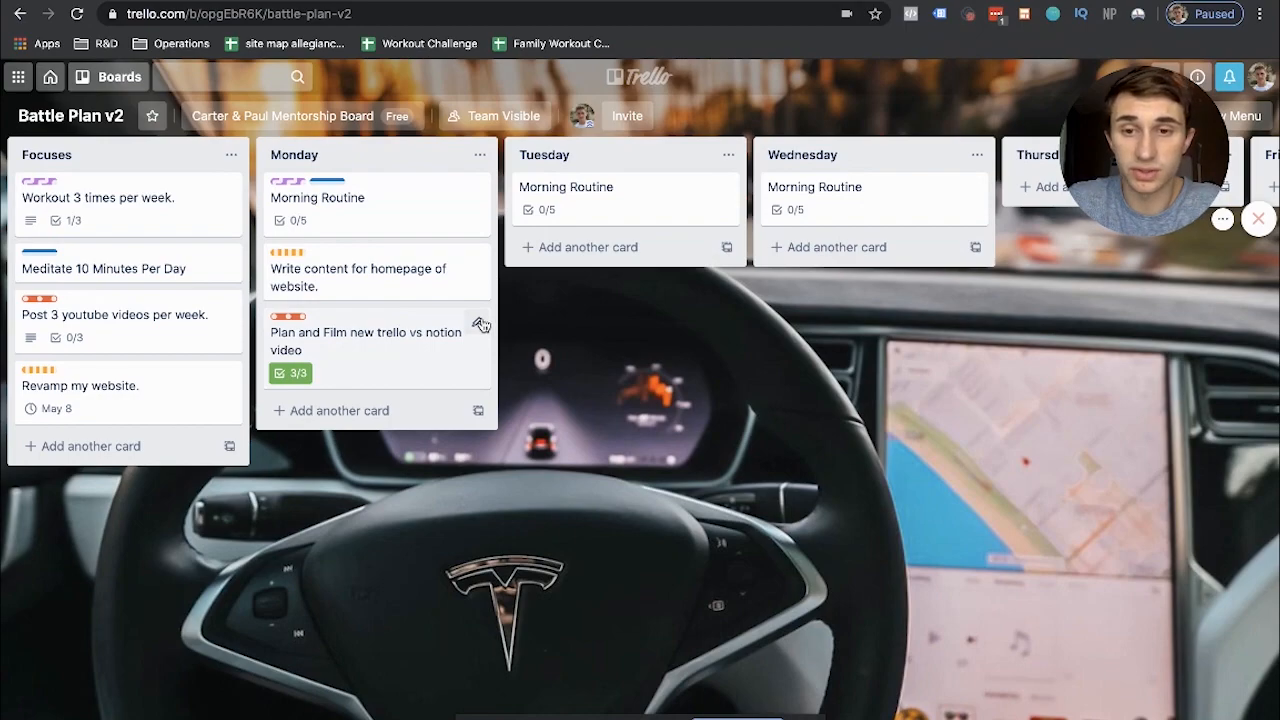
# Move Monday's "Write content for homepage of website." card to the Tuesday list below Morning Routine
pyautogui.click(481, 325)
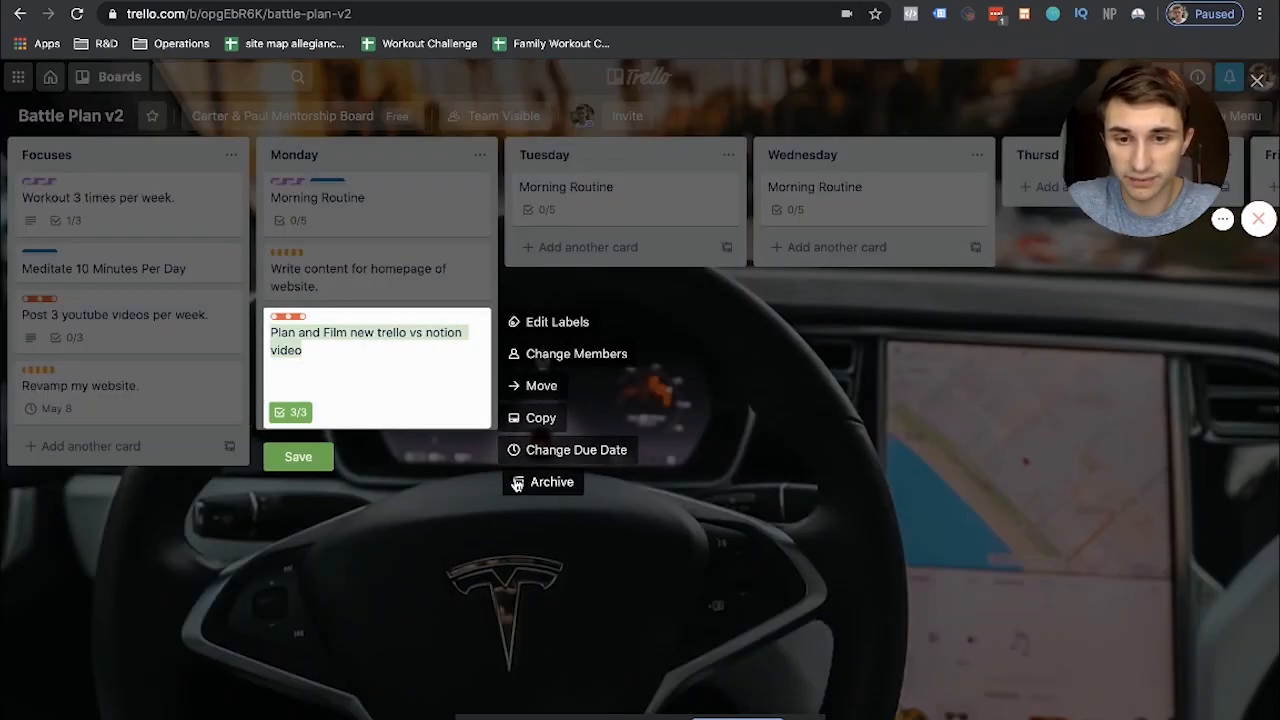
pyautogui.click(302, 464)
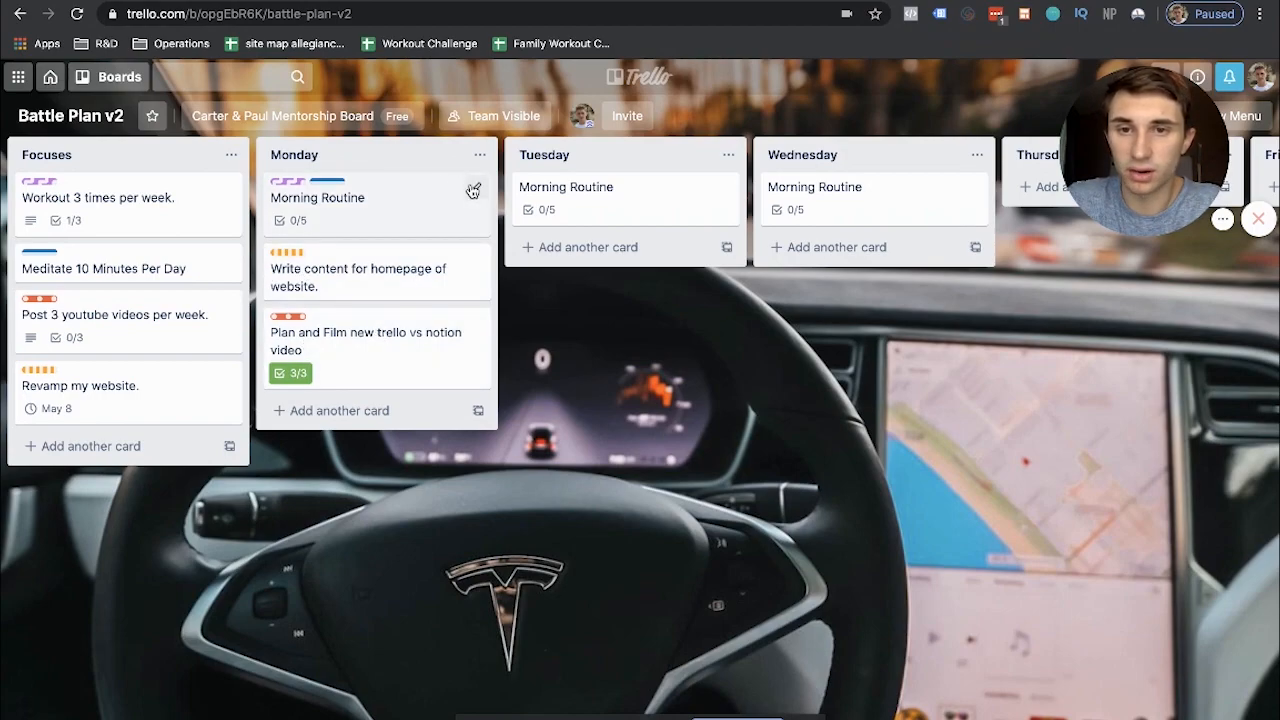
pyautogui.hscroll(2, 625, 349)
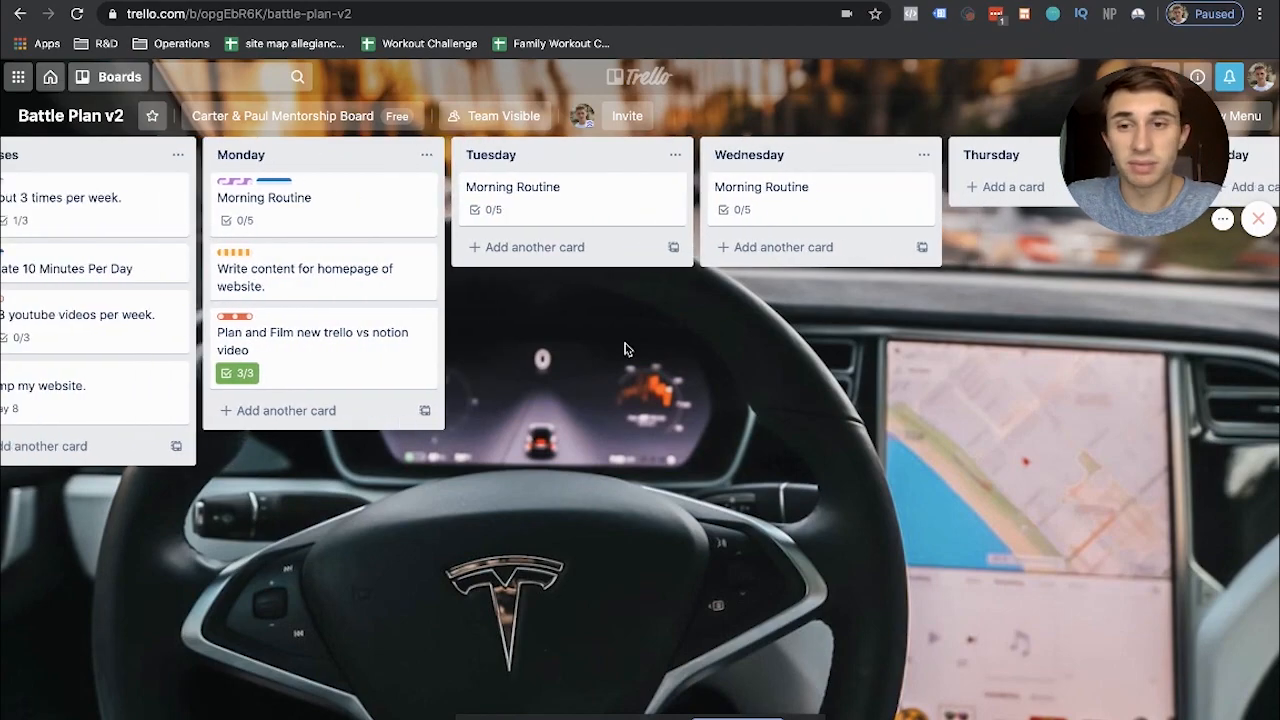
pyautogui.hscroll(-2, 625, 349)
pyautogui.moveTo(400, 283); pyautogui.dragTo(631, 254)
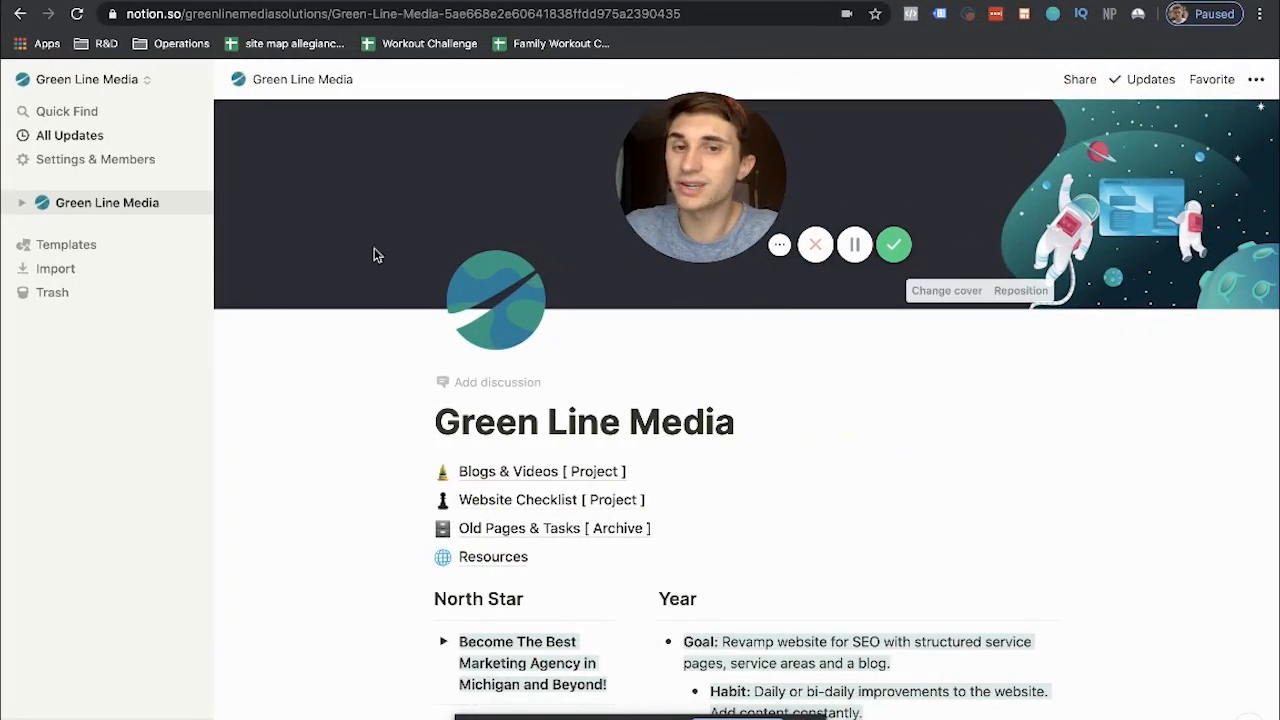
# Look through the Green Line Media page in Notion, examining its project links, goal sections and weekday task lists
pyautogui.scroll(-5, 376, 255)
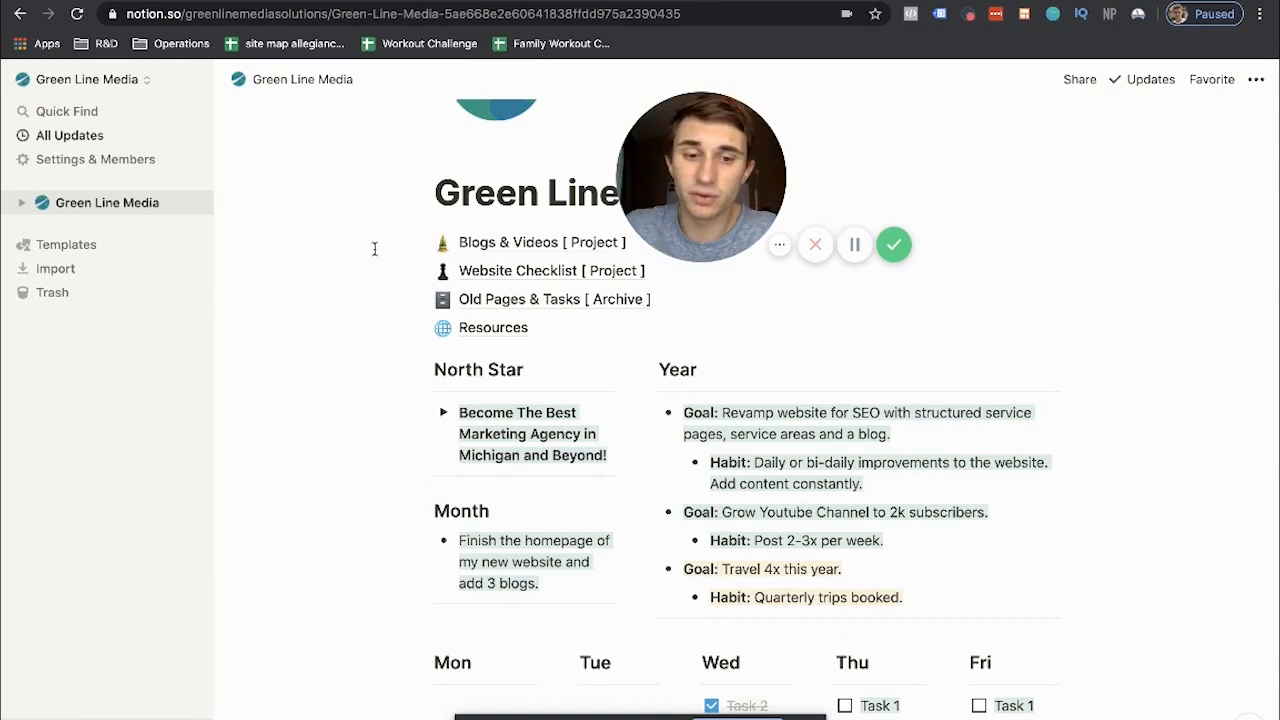
pyautogui.scroll(-4, 434, 266)
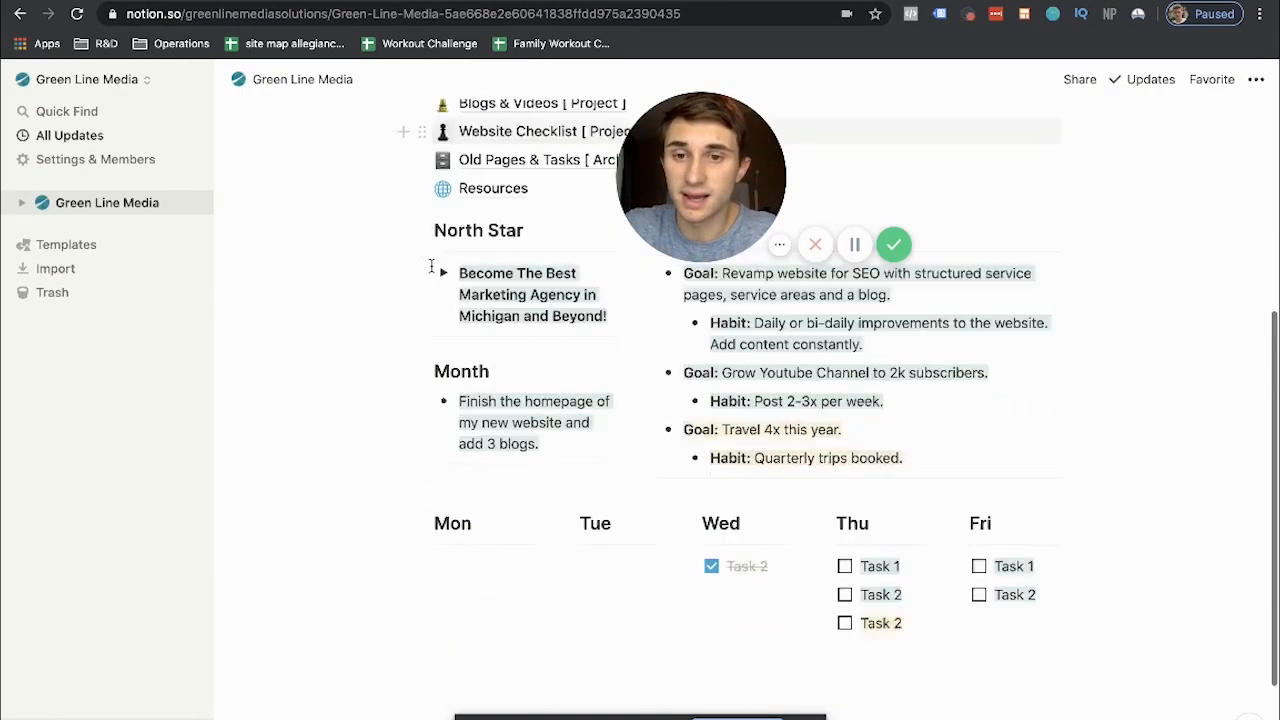
pyautogui.scroll(8, 434, 270)
pyautogui.scroll(-5, 434, 270)
pyautogui.scroll(3, 432, 268)
pyautogui.scroll(-2, 431, 266)
pyautogui.scroll(4, 431, 266)
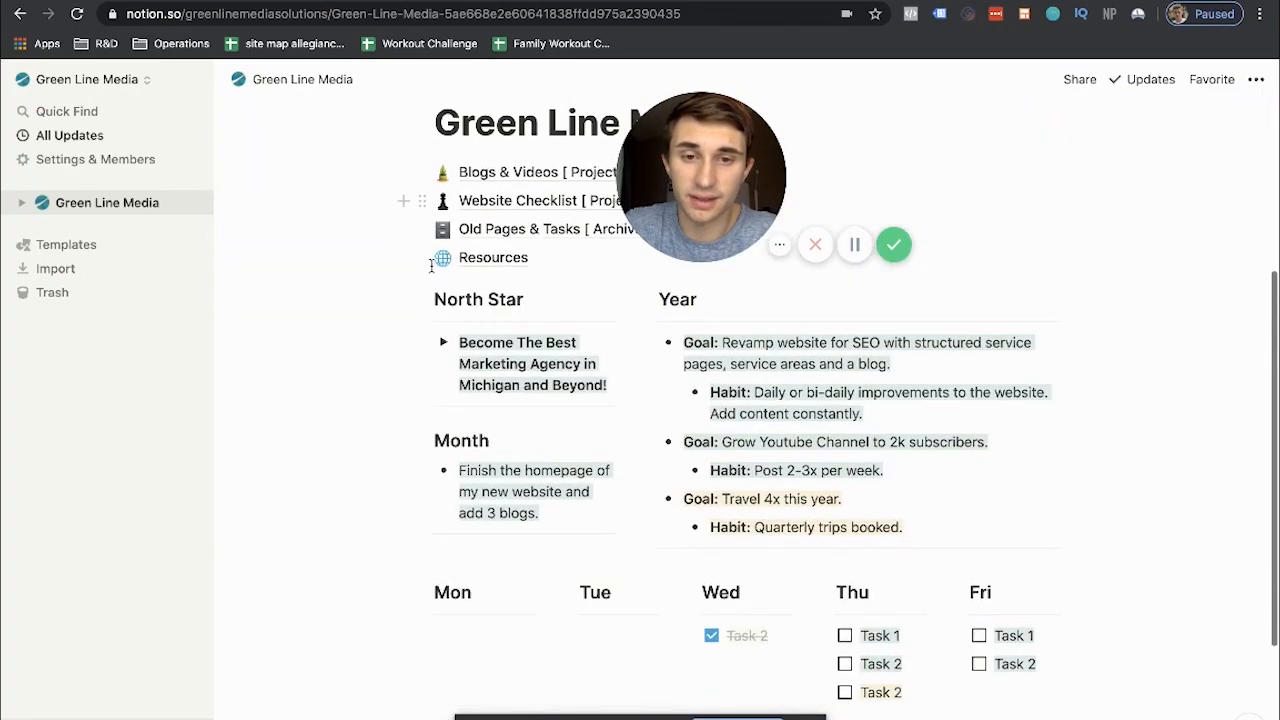
pyautogui.moveTo(714, 155); pyautogui.dragTo(883, 130)
pyautogui.scroll(-1, 453, 271)
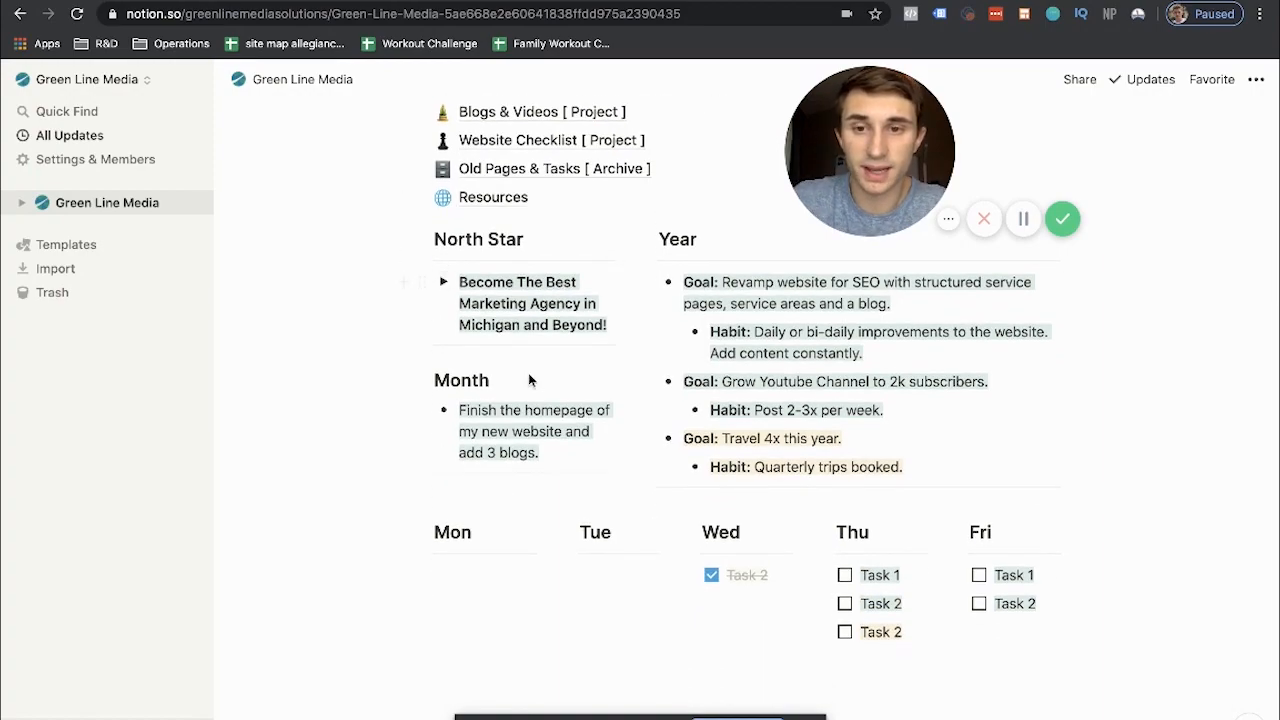
# Expand the North Star goal "Become The Best Marketing Agency in Michigan and Beyond!" and read its supporting bullet points
pyautogui.moveTo(432, 240); pyautogui.dragTo(590, 320)
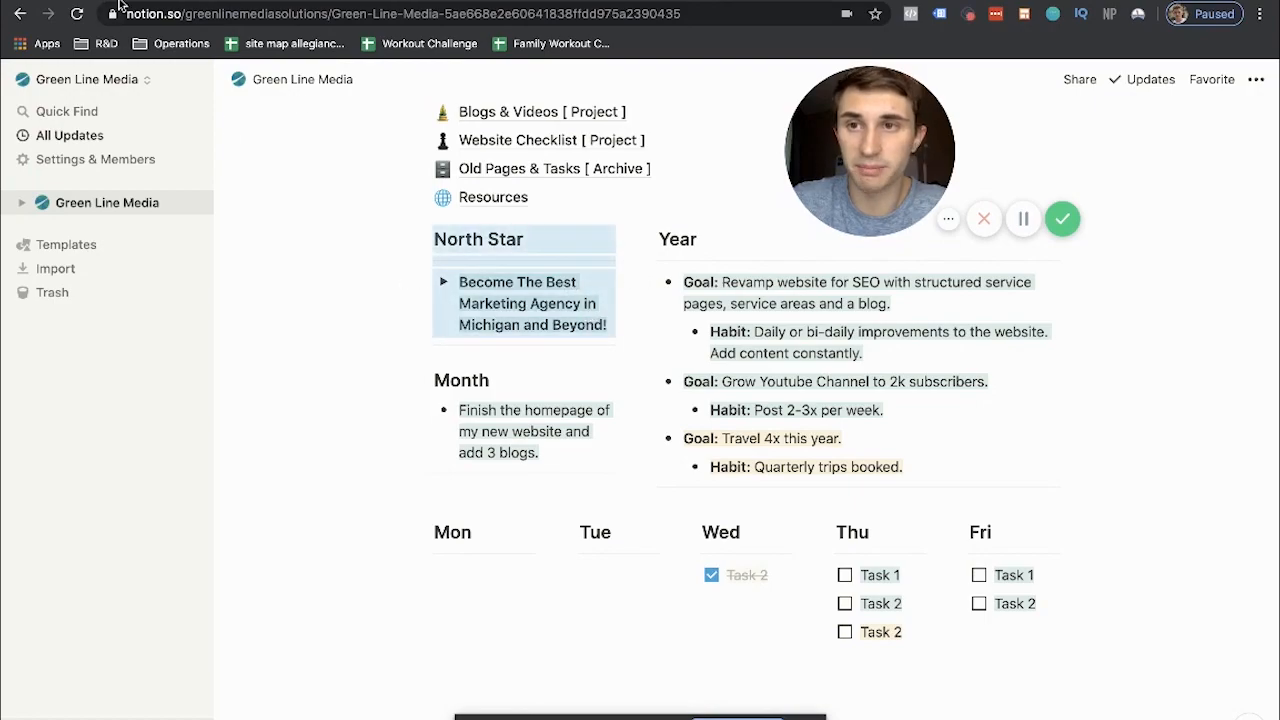
pyautogui.click(442, 284)
pyautogui.click(370, 366)
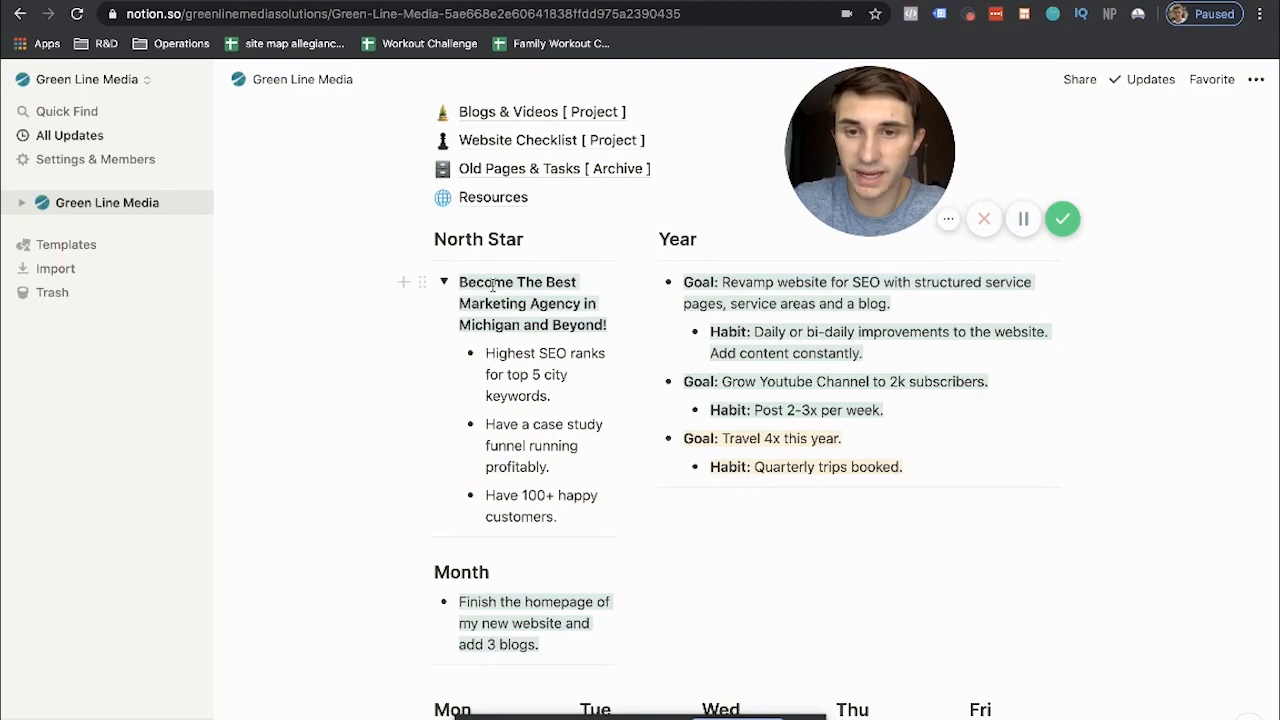
pyautogui.moveTo(488, 352); pyautogui.dragTo(557, 400)
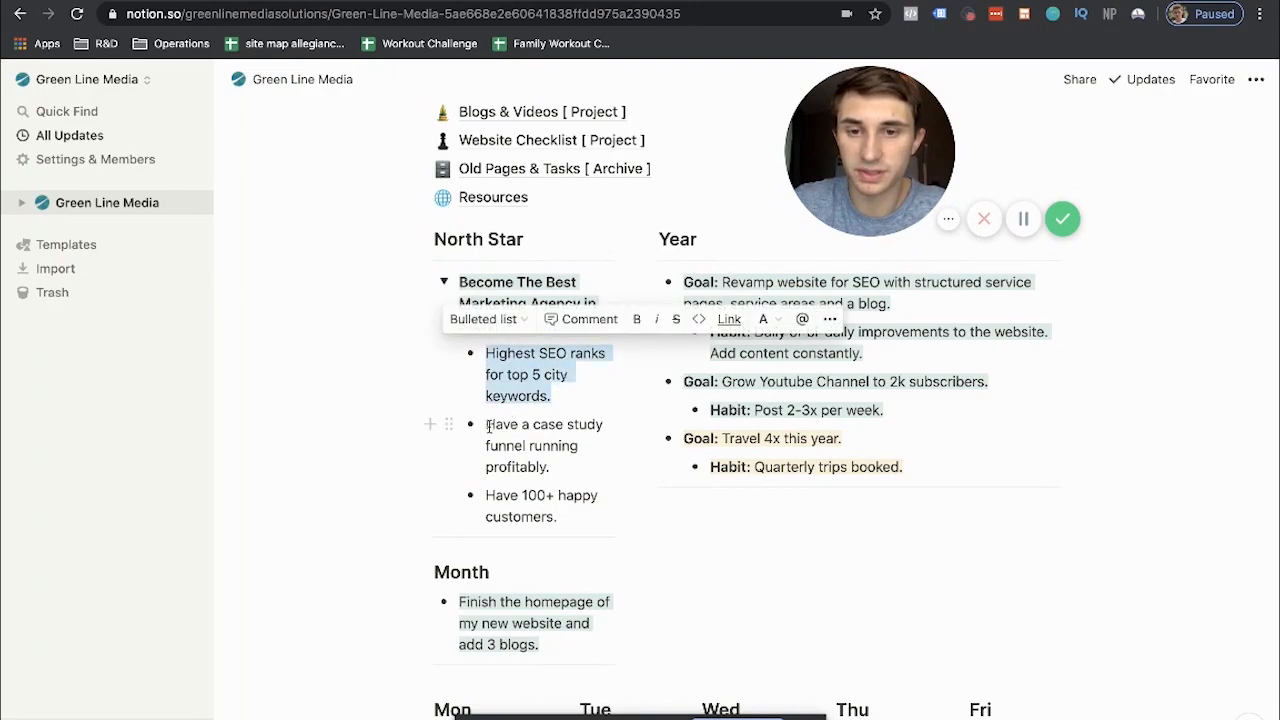
pyautogui.moveTo(487, 425); pyautogui.dragTo(557, 470)
pyautogui.moveTo(484, 497); pyautogui.dragTo(558, 516)
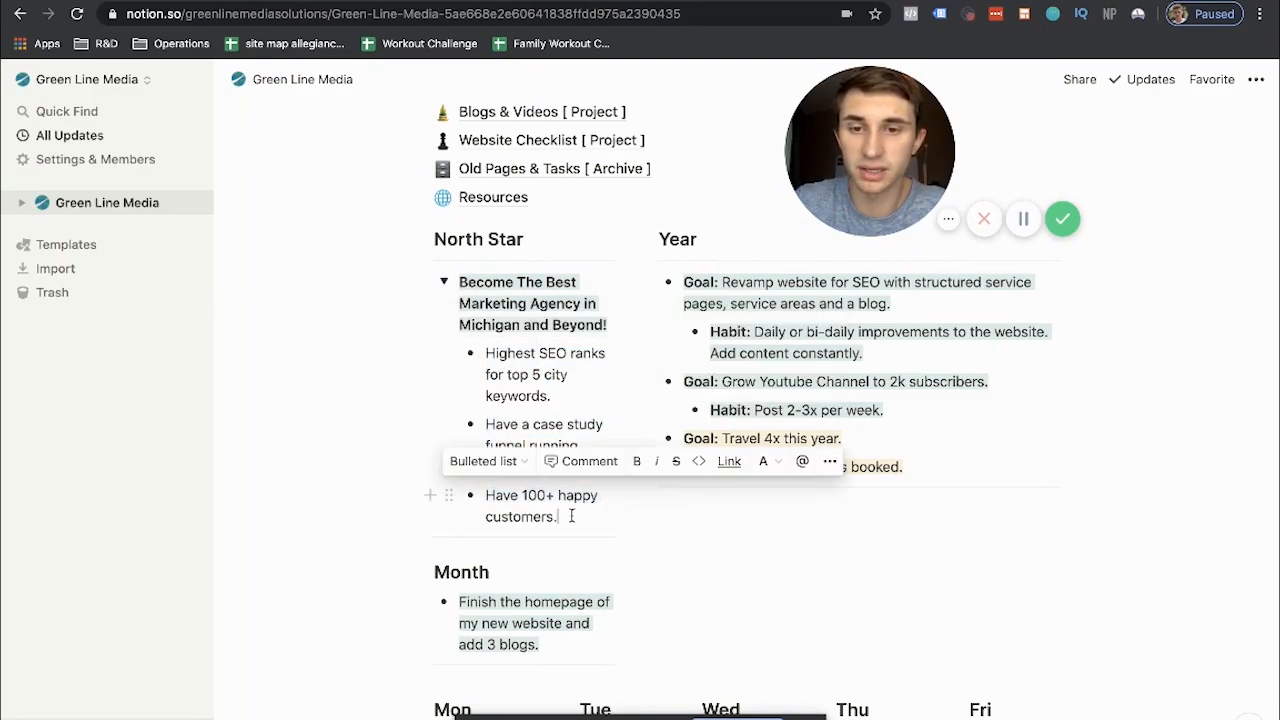
pyautogui.click(480, 300)
pyautogui.click(444, 283)
pyautogui.click(444, 283)
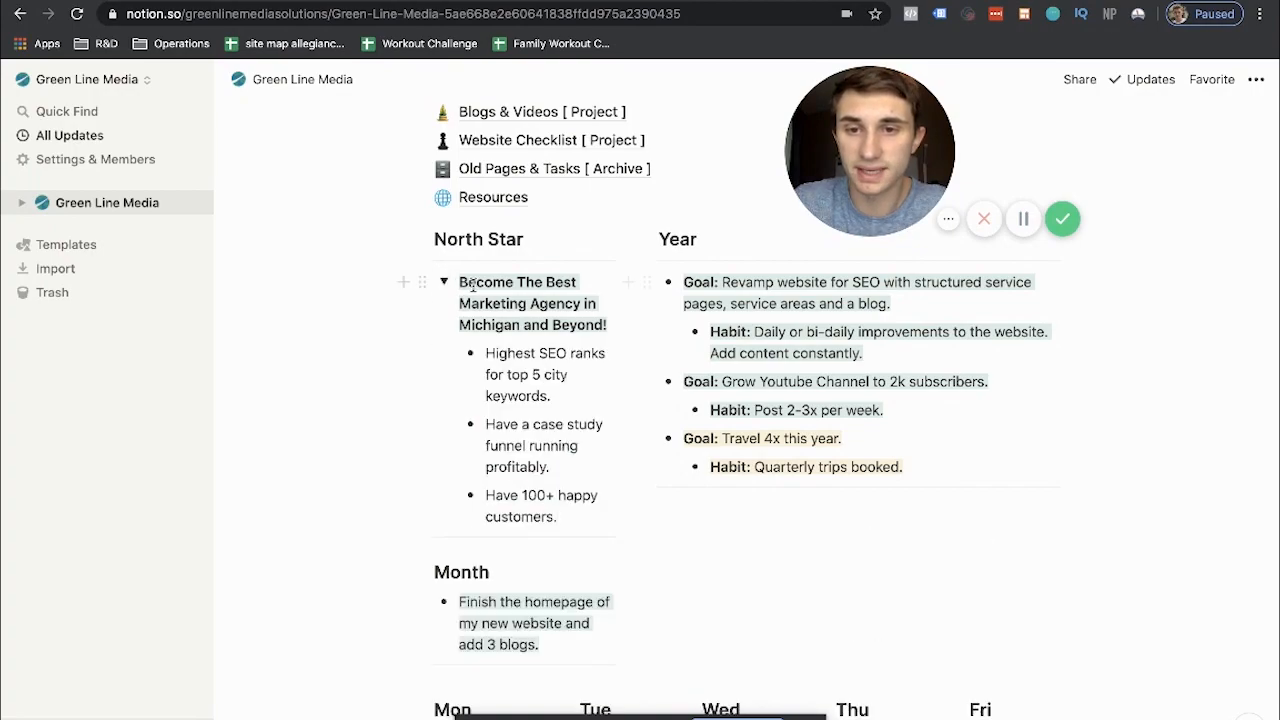
pyautogui.moveTo(462, 283); pyautogui.dragTo(586, 322)
pyautogui.hotkey('ctrl', 'b')
pyautogui.click(487, 352)
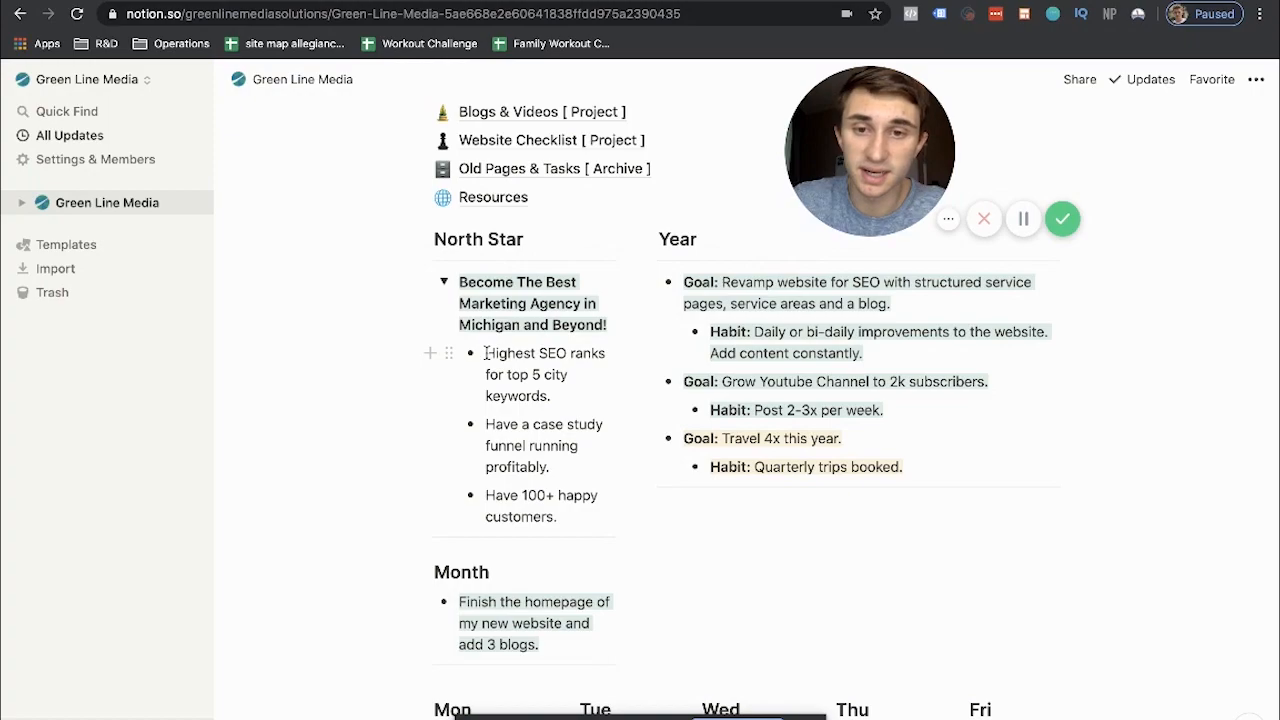
# Read the supporting bullets on SEO ranks, case study funnel and happy customers under the North Star goal, and collapse the goal
pyautogui.press('Escape')
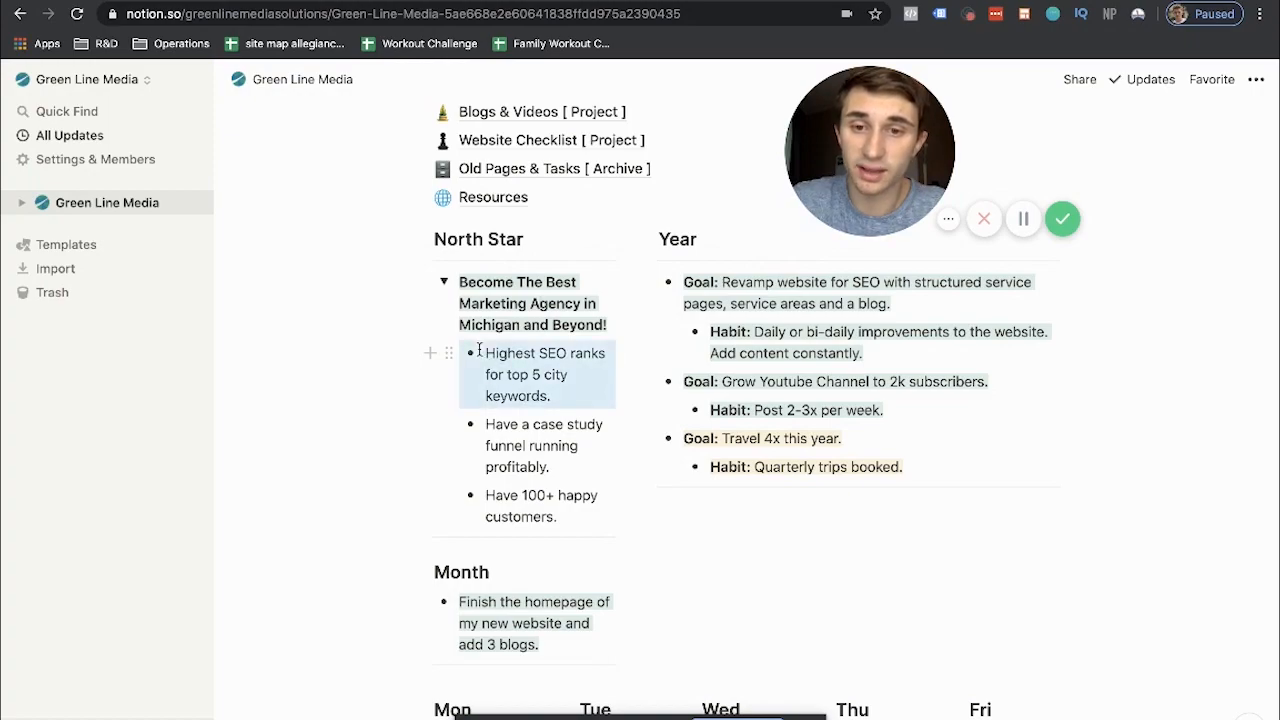
pyautogui.click(503, 396)
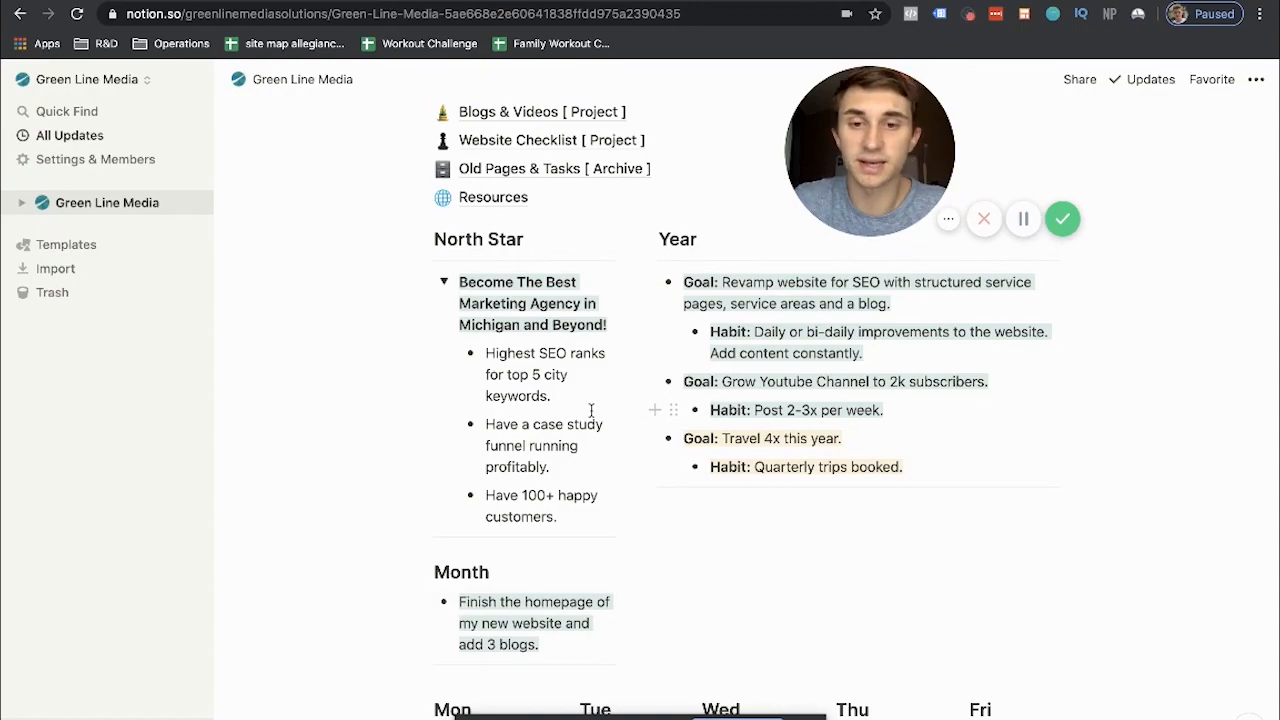
pyautogui.click(534, 377)
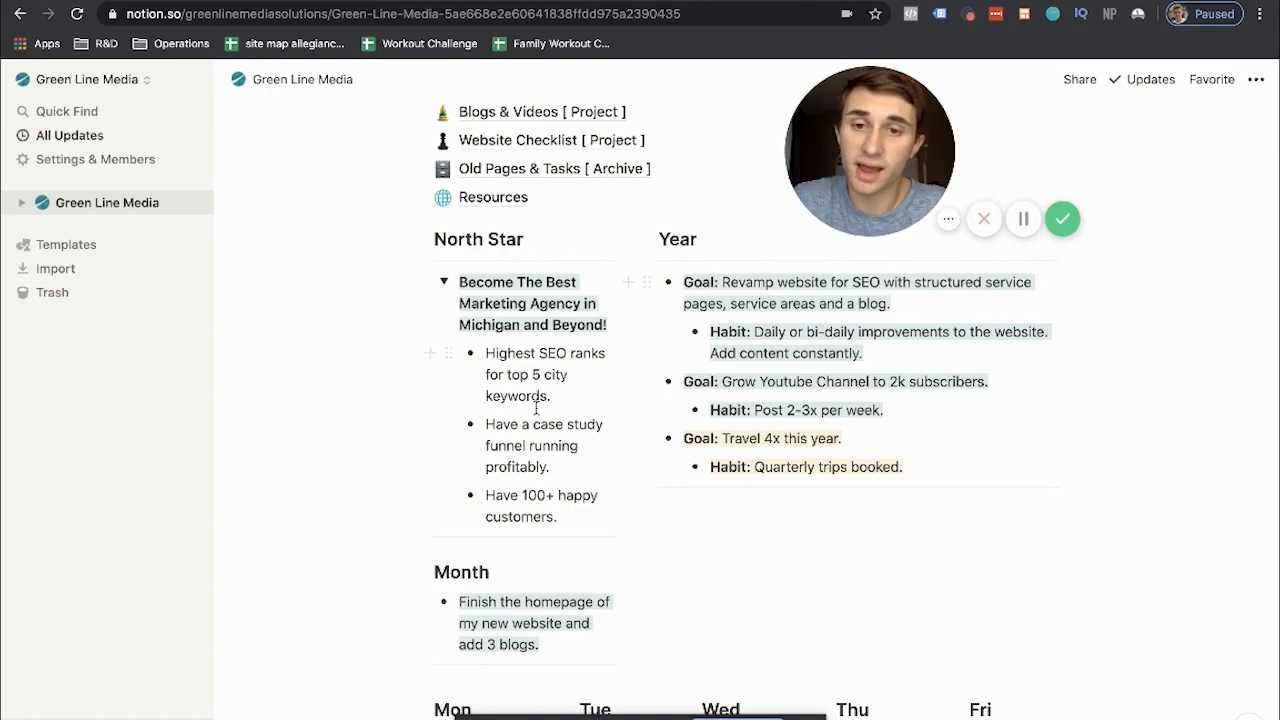
pyautogui.scroll(-1, 534, 407)
pyautogui.moveTo(487, 397); pyautogui.dragTo(551, 436)
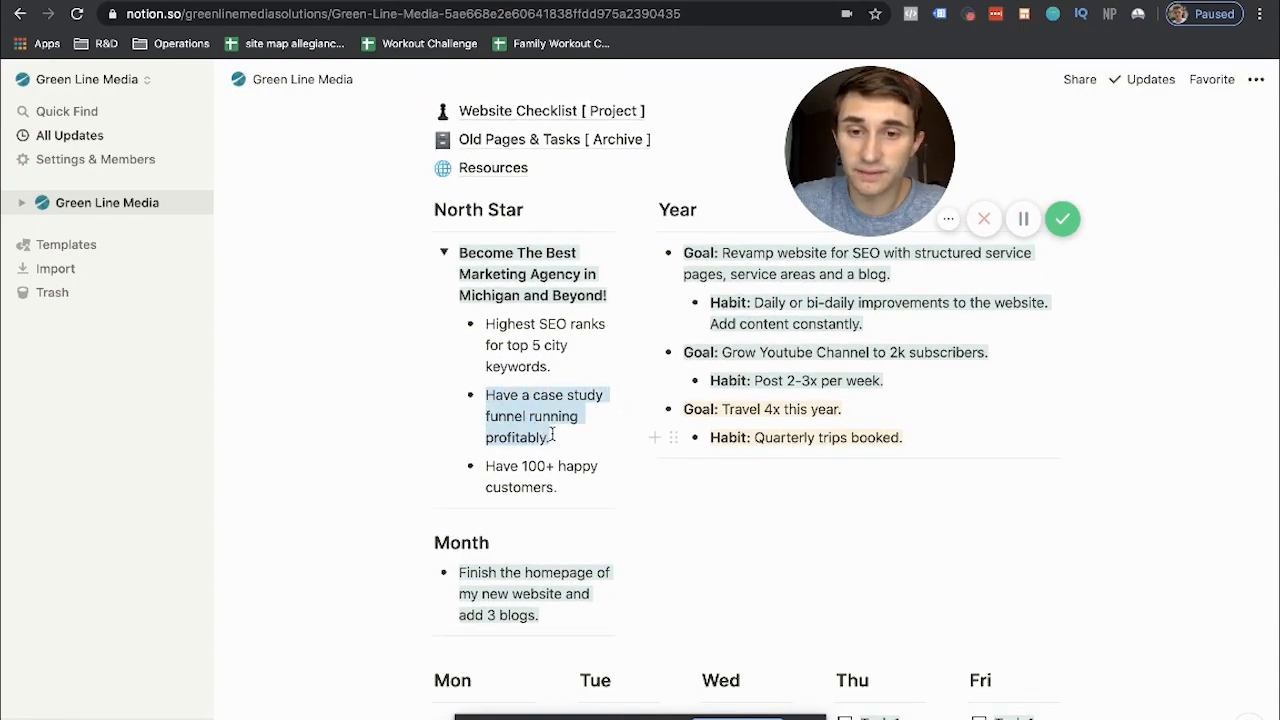
pyautogui.click(551, 436)
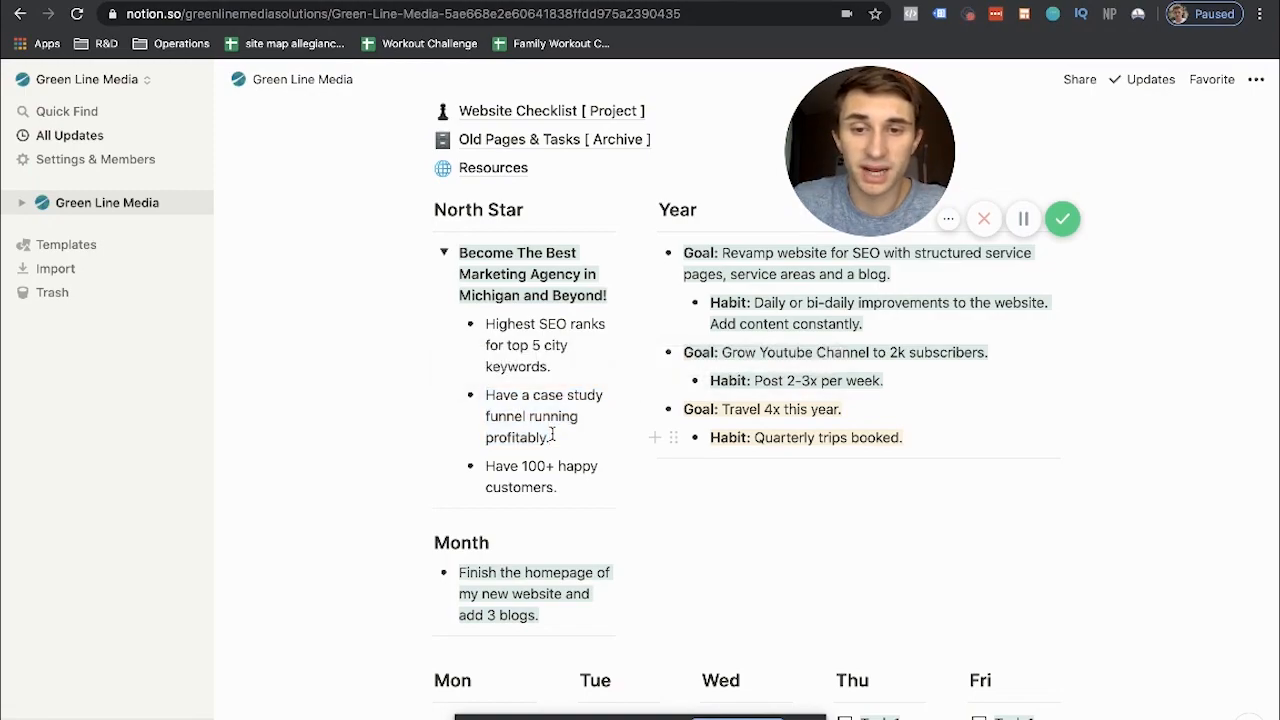
pyautogui.moveTo(491, 466); pyautogui.dragTo(572, 480)
pyautogui.click(568, 486)
pyautogui.click(444, 255)
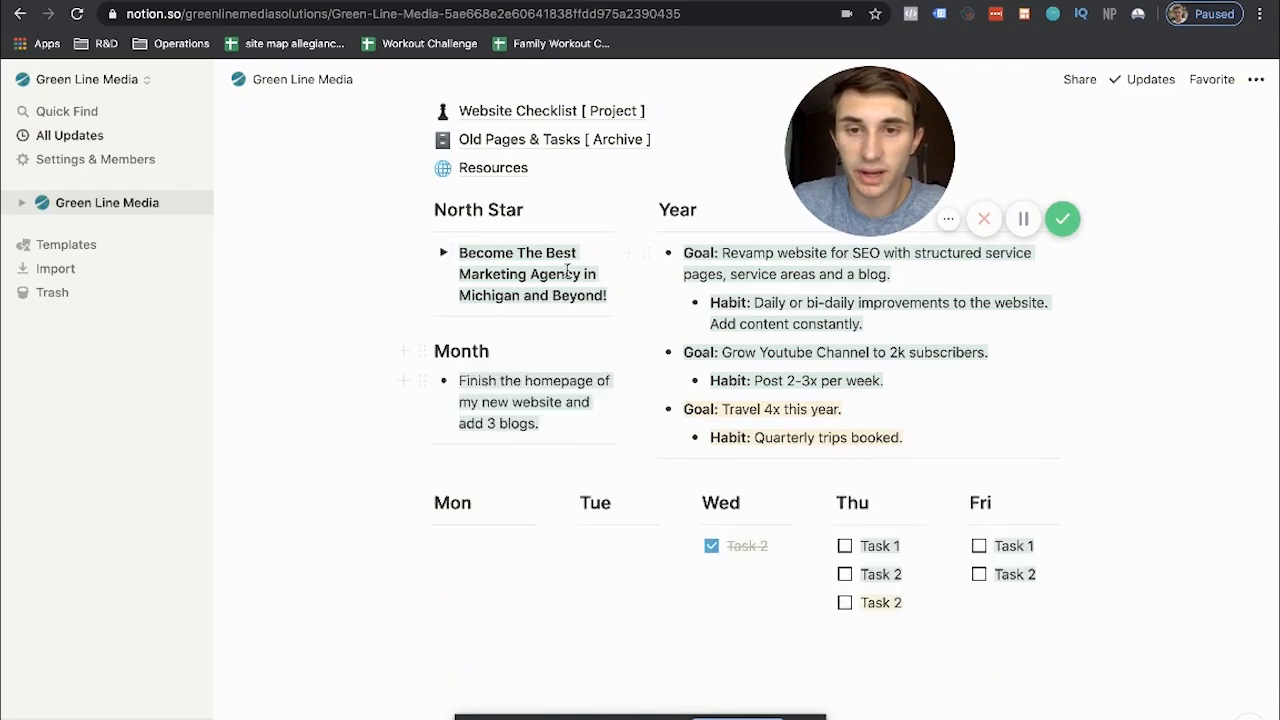
# Compare the North Star section of the Notion page with the Focuses list on the Trello Battle Plan v2 board
pyautogui.moveTo(434, 209); pyautogui.dragTo(549, 297)
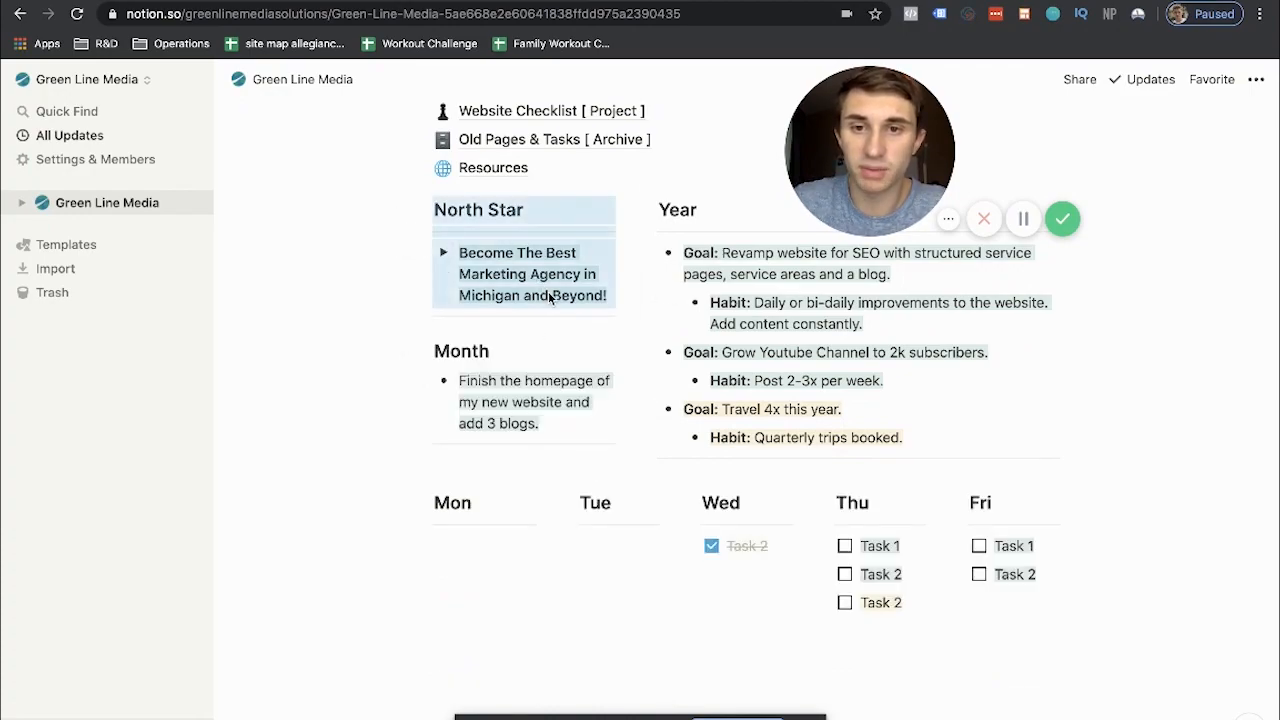
pyautogui.click(113, 3)
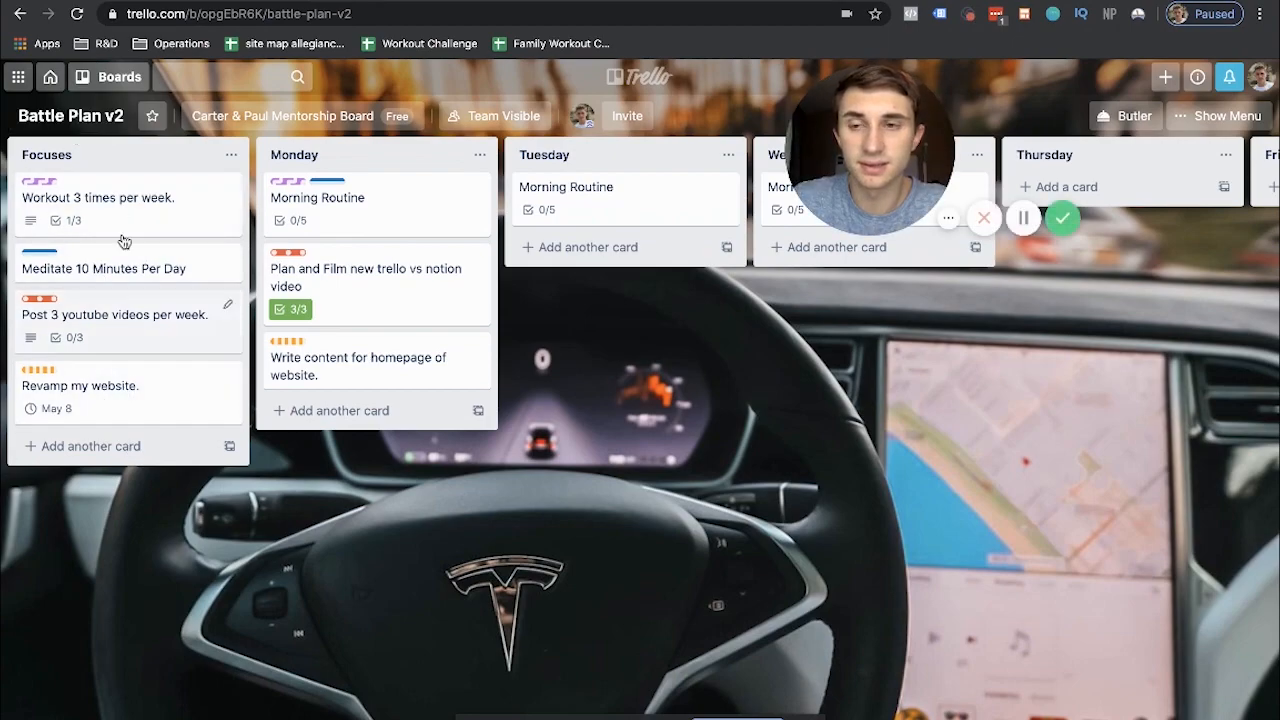
pyautogui.click(232, 2)
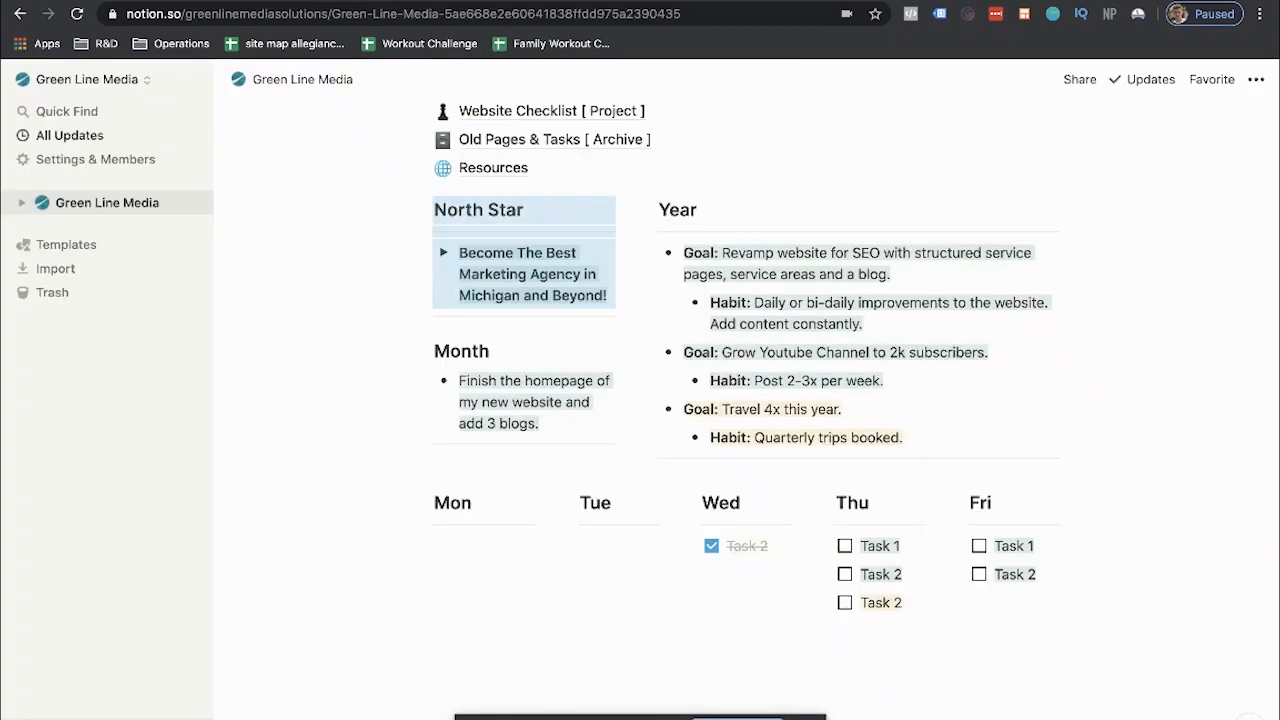
# Examine the Year section's goals and habits alongside the North Star heading and the Month goal for the homepage and blogs
pyautogui.click(694, 209)
pyautogui.moveTo(664, 209); pyautogui.dragTo(706, 238)
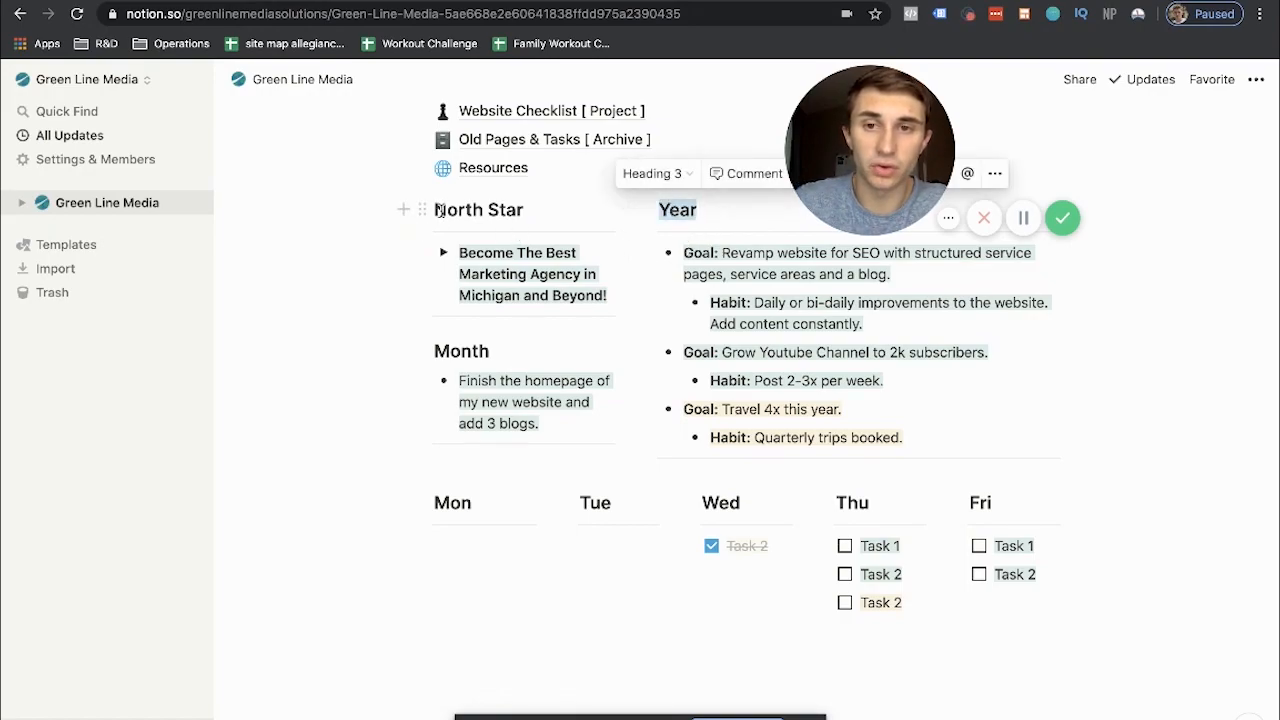
pyautogui.moveTo(436, 210); pyautogui.dragTo(530, 210)
pyautogui.moveTo(688, 257)
pyautogui.mouseDown()
pyautogui.moveTo(738, 258)
pyautogui.moveTo(762, 356)
pyautogui.moveTo(800, 384)
pyautogui.moveTo(722, 300)
pyautogui.moveTo(707, 256)
pyautogui.mouseUp()
pyautogui.moveTo(712, 302); pyautogui.dragTo(921, 303)
pyautogui.click(747, 282)
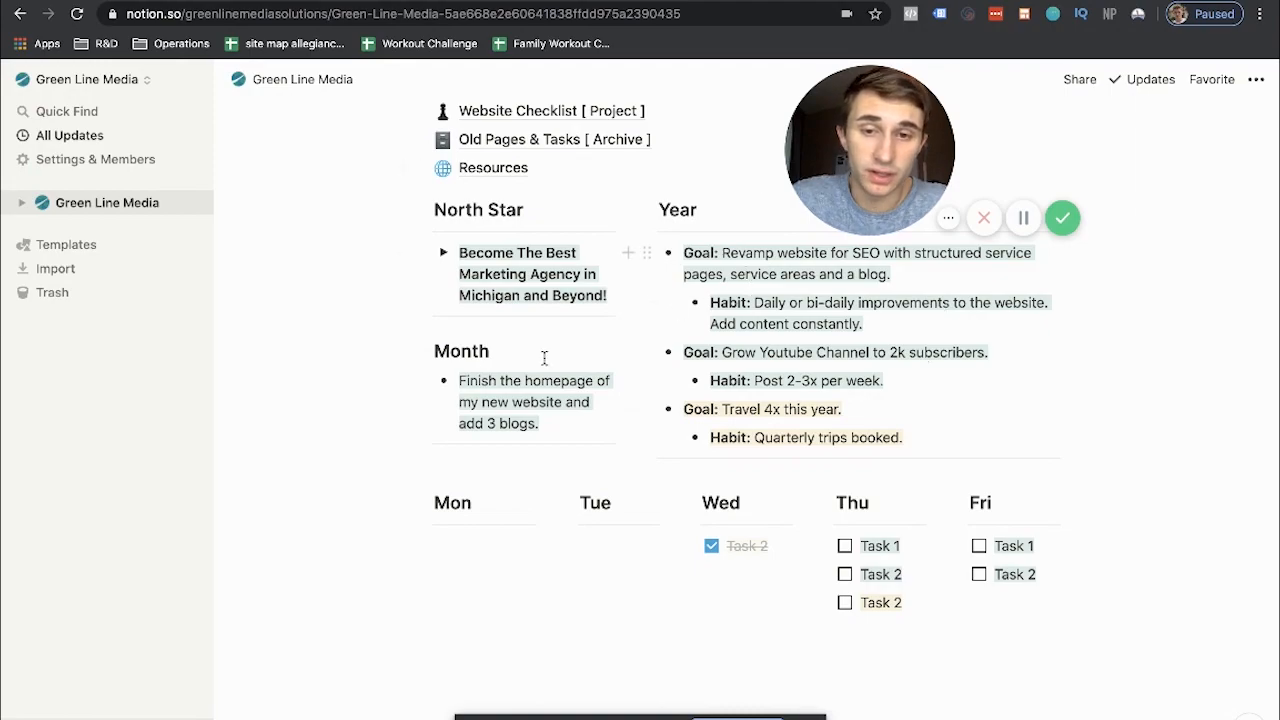
pyautogui.moveTo(456, 380); pyautogui.dragTo(753, 283)
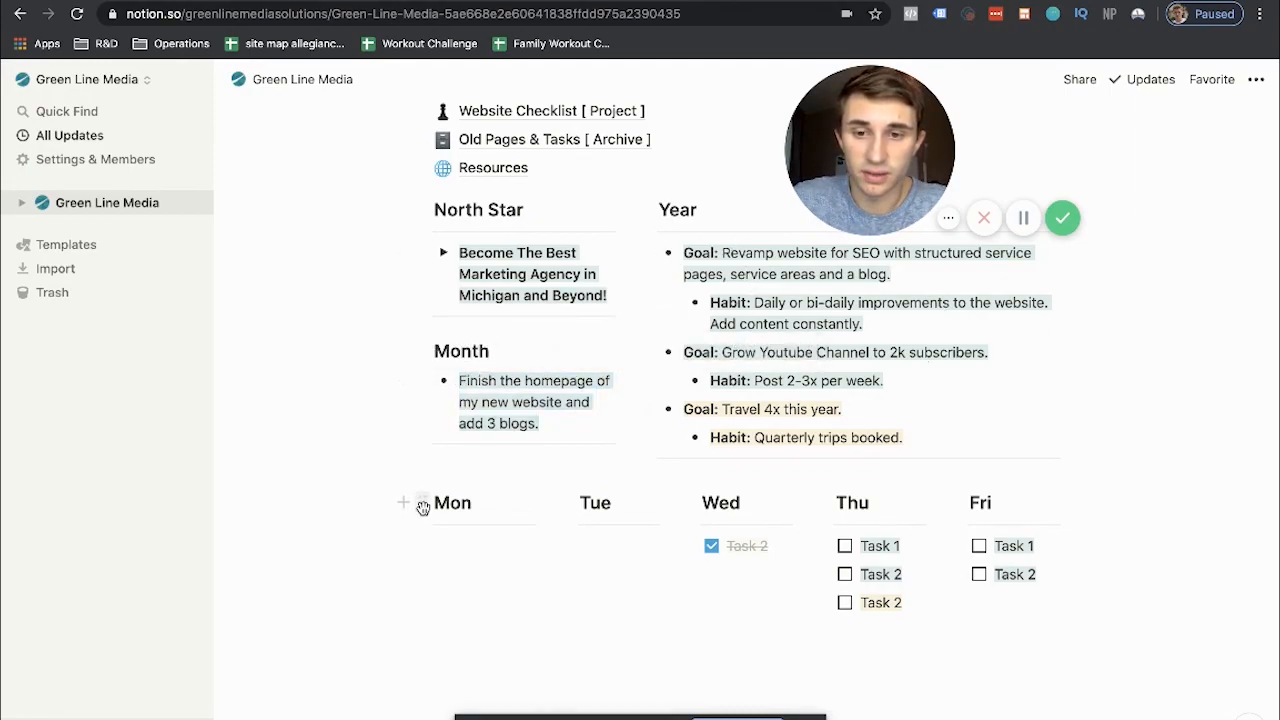
# Delete the completed Task 2 under Wed and the Task 1 to-do under Thu
pyautogui.moveTo(693, 547); pyautogui.dragTo(755, 547)
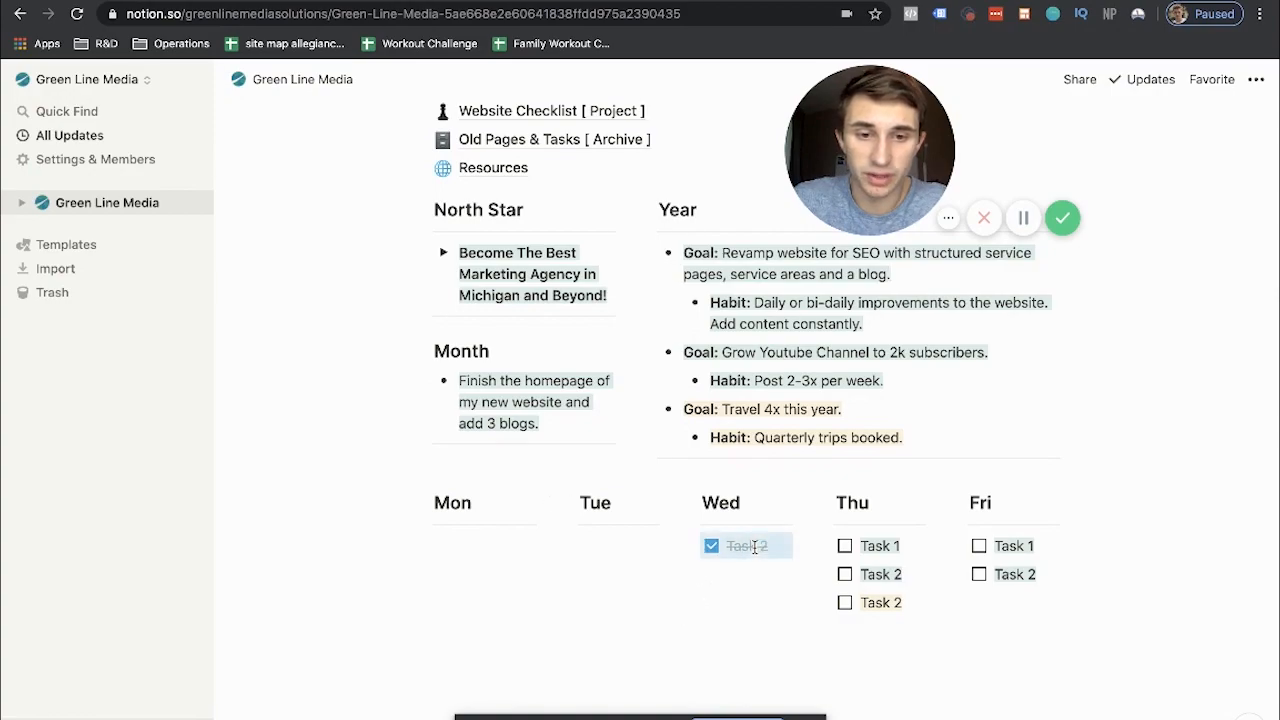
pyautogui.press('BackSpace')
pyautogui.click(869, 543)
pyautogui.press('BackSpace')
pyautogui.press('BackSpace')
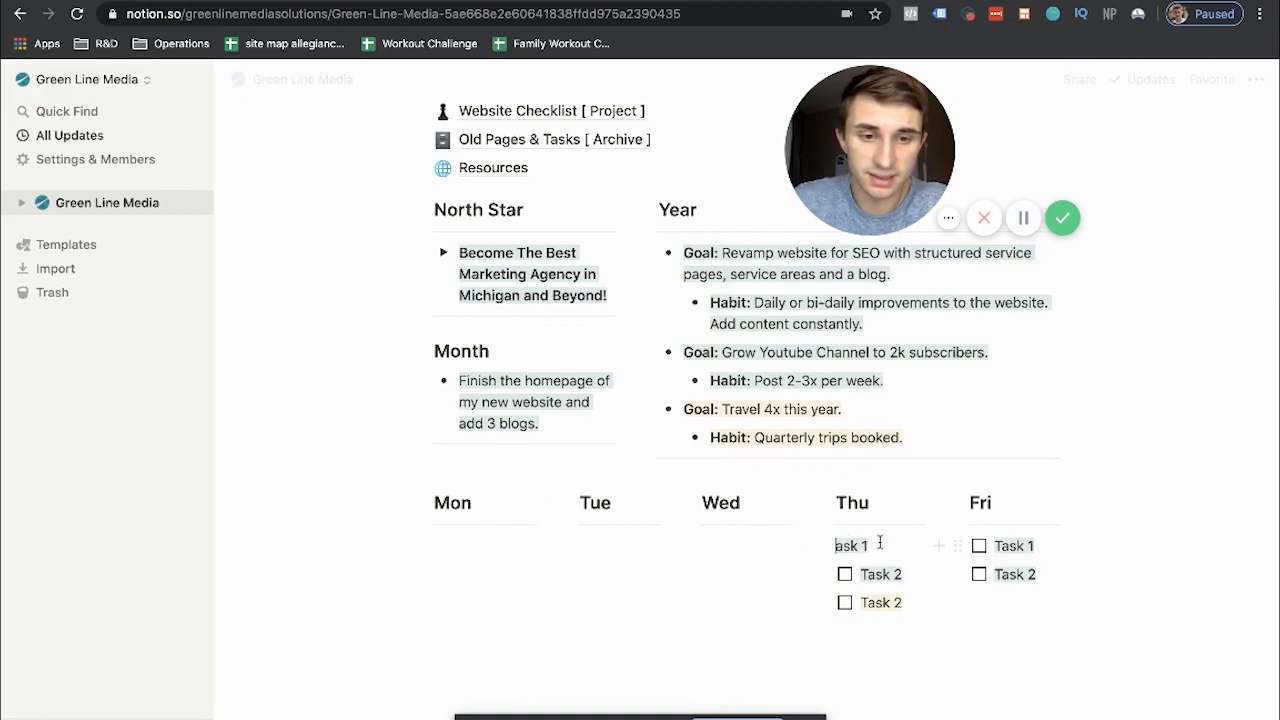
pyautogui.moveTo(880, 543); pyautogui.dragTo(834, 543)
pyautogui.press('BackSpace')
# Delete the two remaining Task 2 to-dos under Thu and both placeholder to-dos under Fri
pyautogui.click(859, 590)
pyautogui.press('BackSpace')
pyautogui.press('BackSpace')
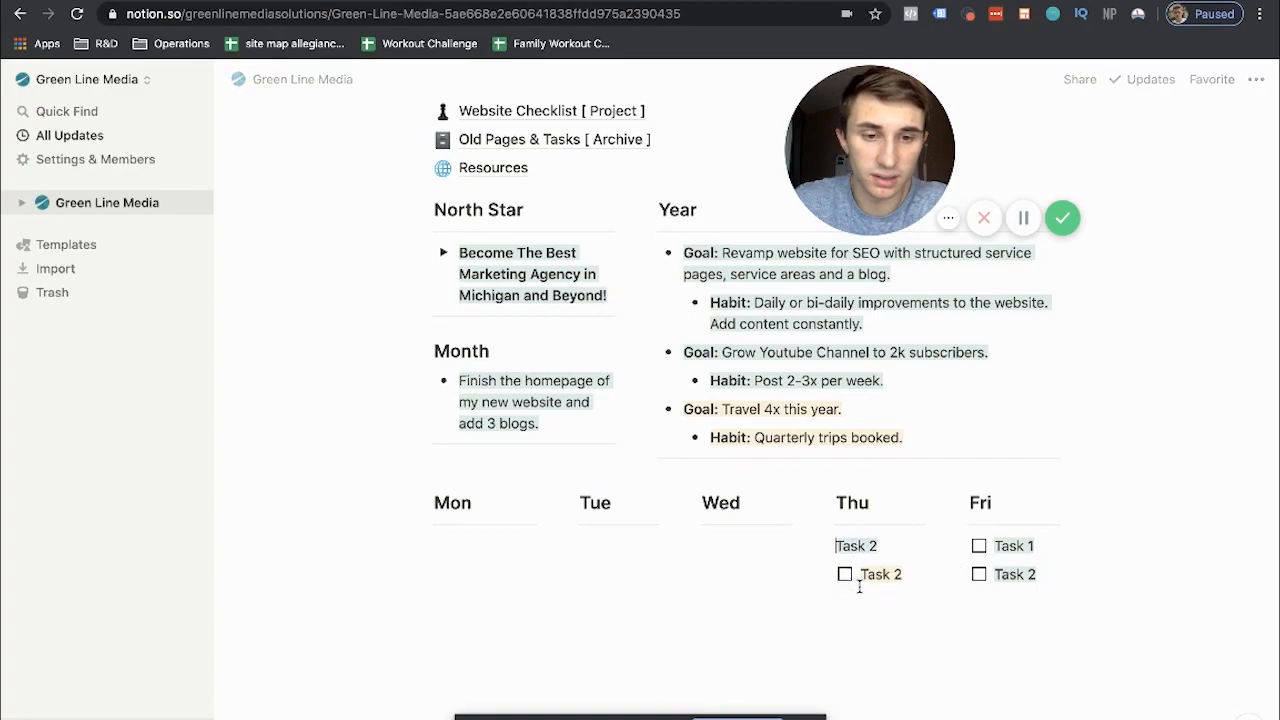
pyautogui.moveTo(904, 577); pyautogui.dragTo(831, 547)
pyautogui.press('BackSpace')
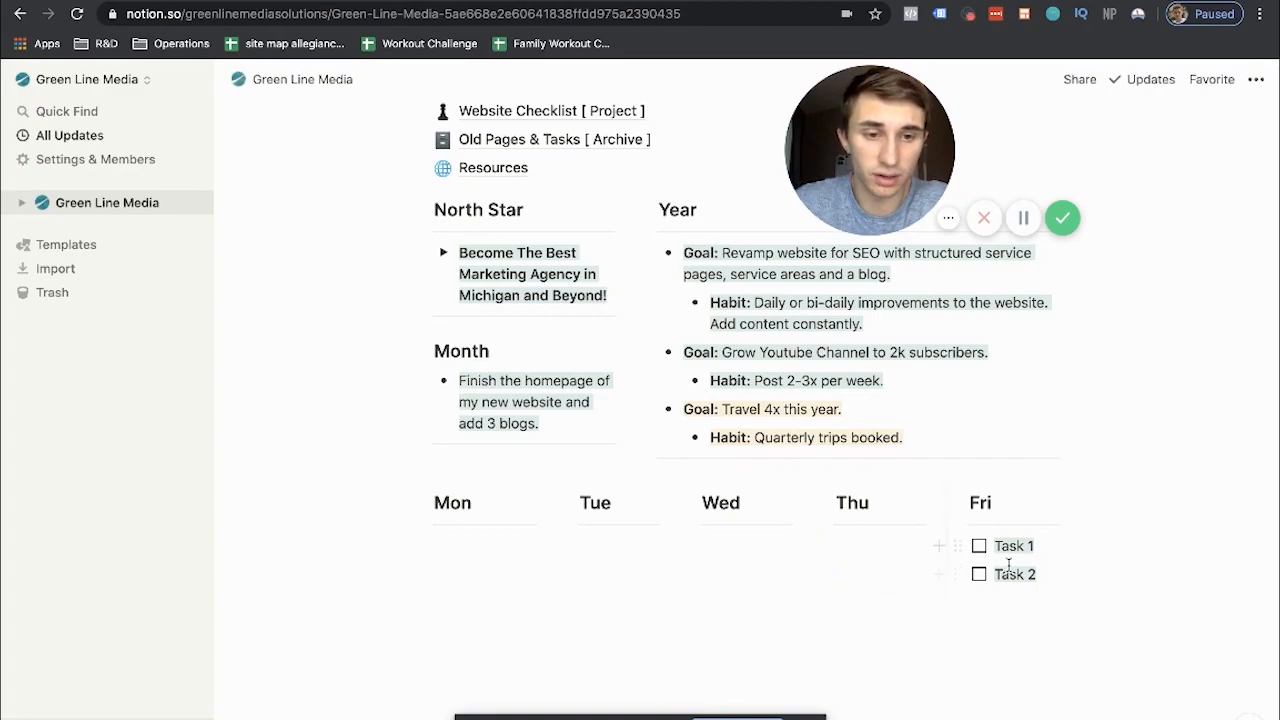
pyautogui.moveTo(1048, 573); pyautogui.dragTo(971, 543)
pyautogui.press('BackSpace')
# Add the to-dos "Start the content for homepage." under Mon and "Write and Plan 1st blog." under Tue
pyautogui.click(444, 545)
pyautogui.click(403, 545)
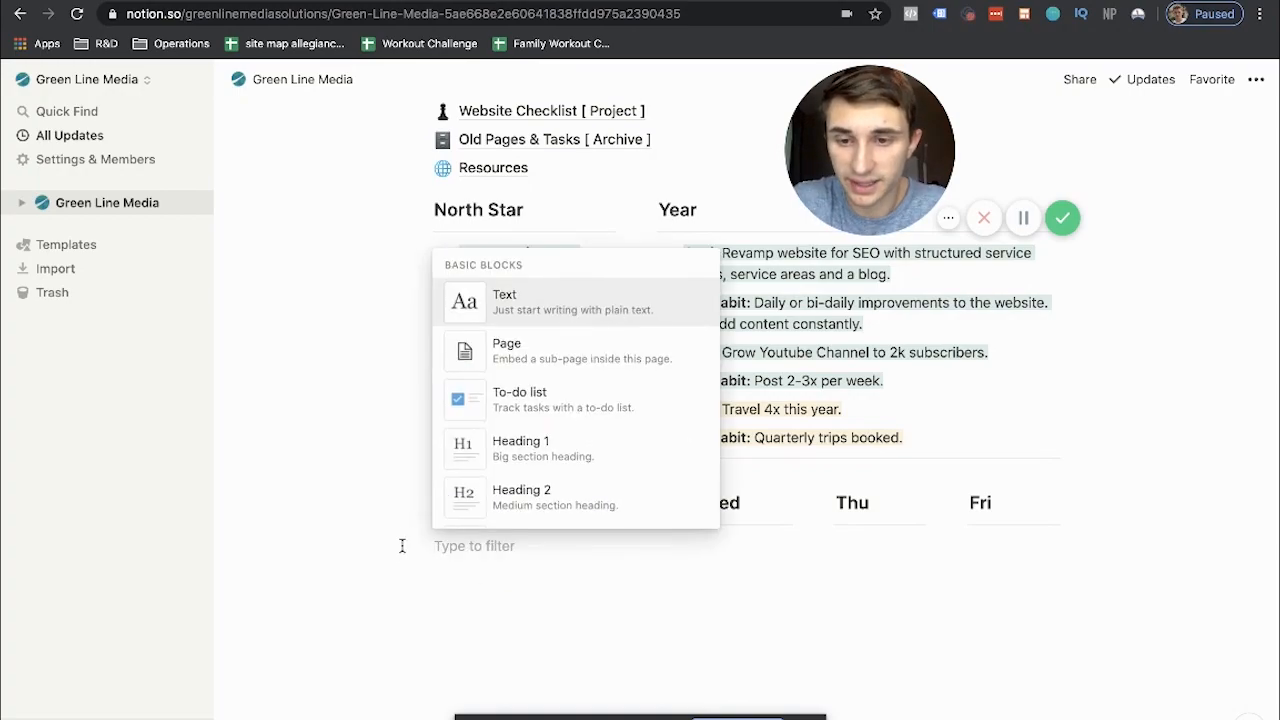
pyautogui.scroll(-4, 506, 406)
pyautogui.scroll(4, 508, 400)
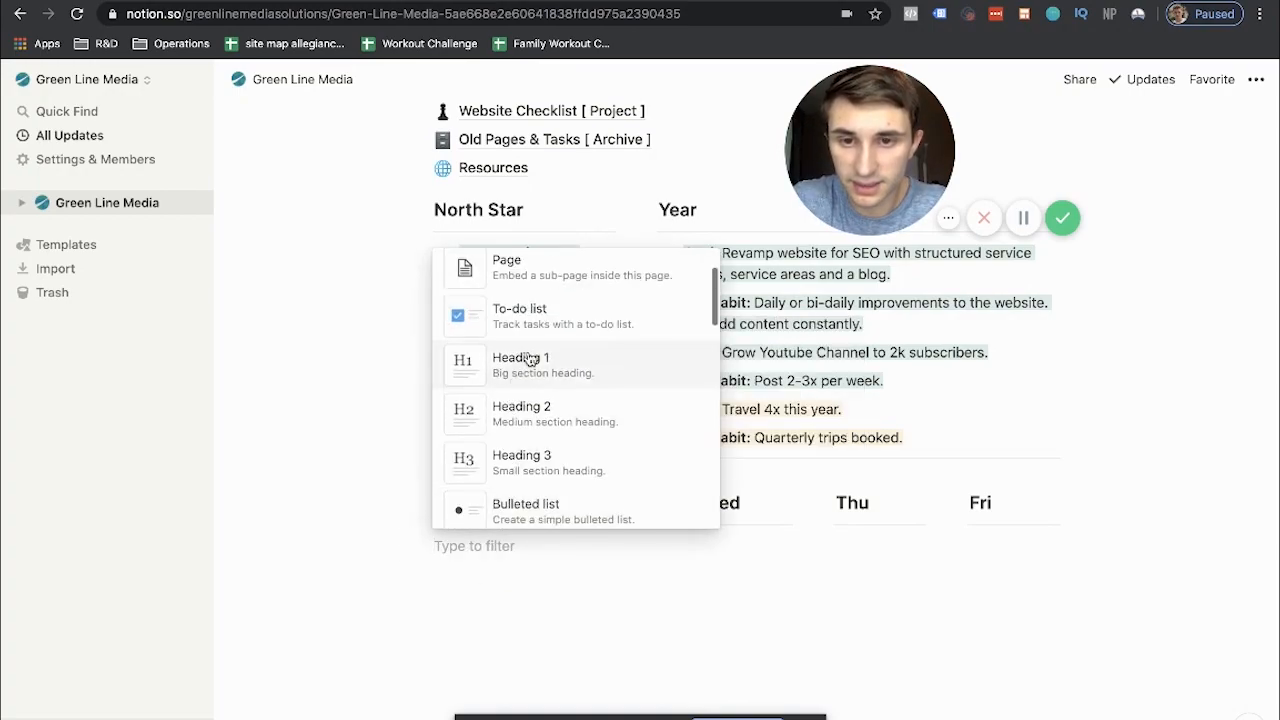
pyautogui.click(548, 318)
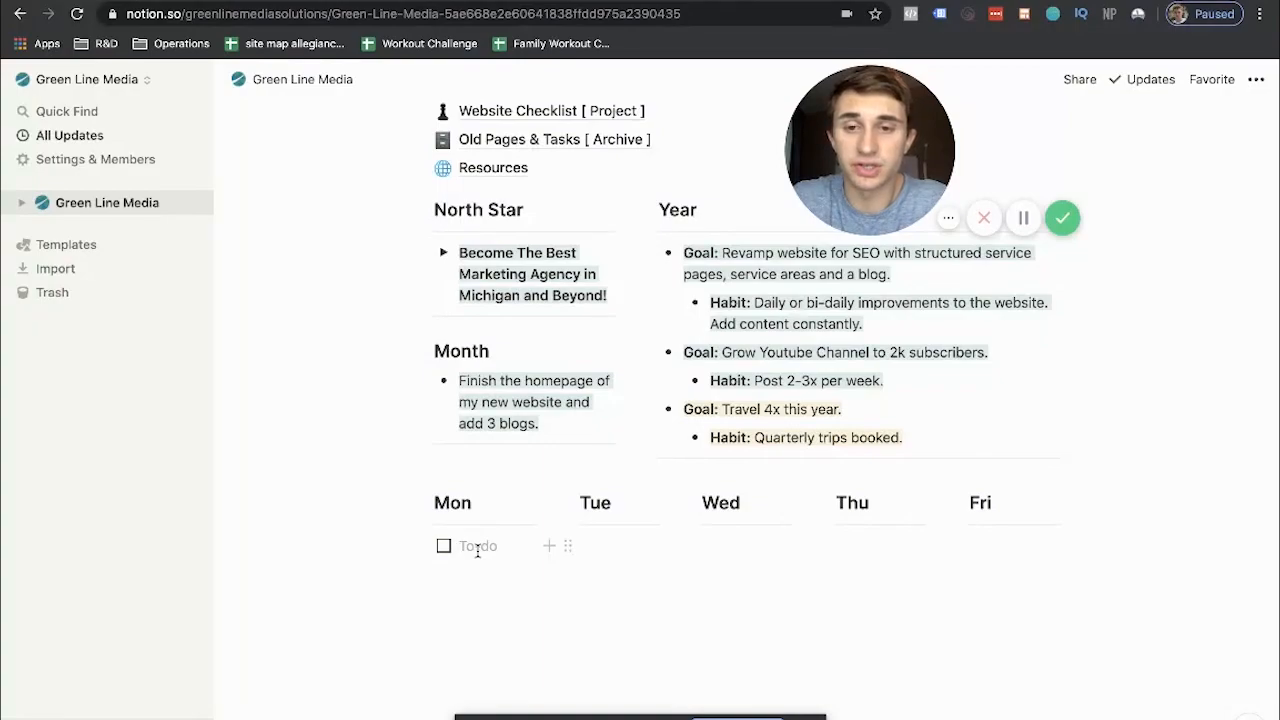
pyautogui.write('S')
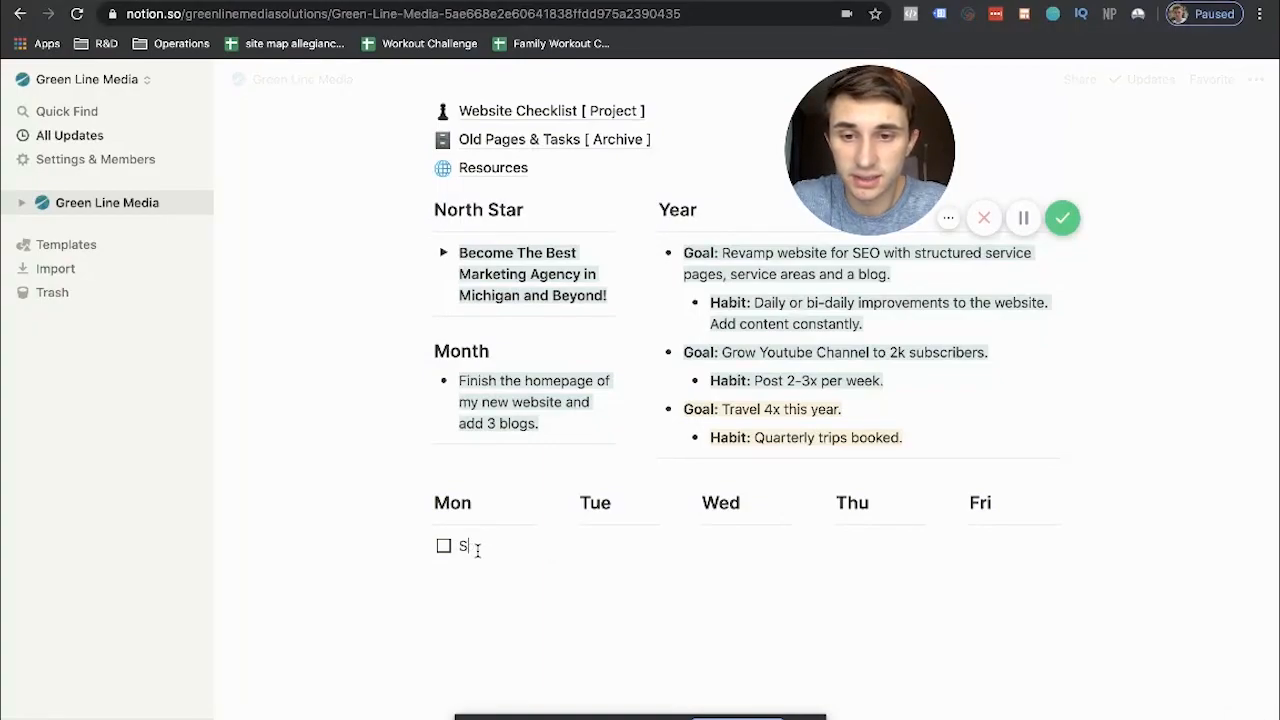
pyautogui.write('tart the co')
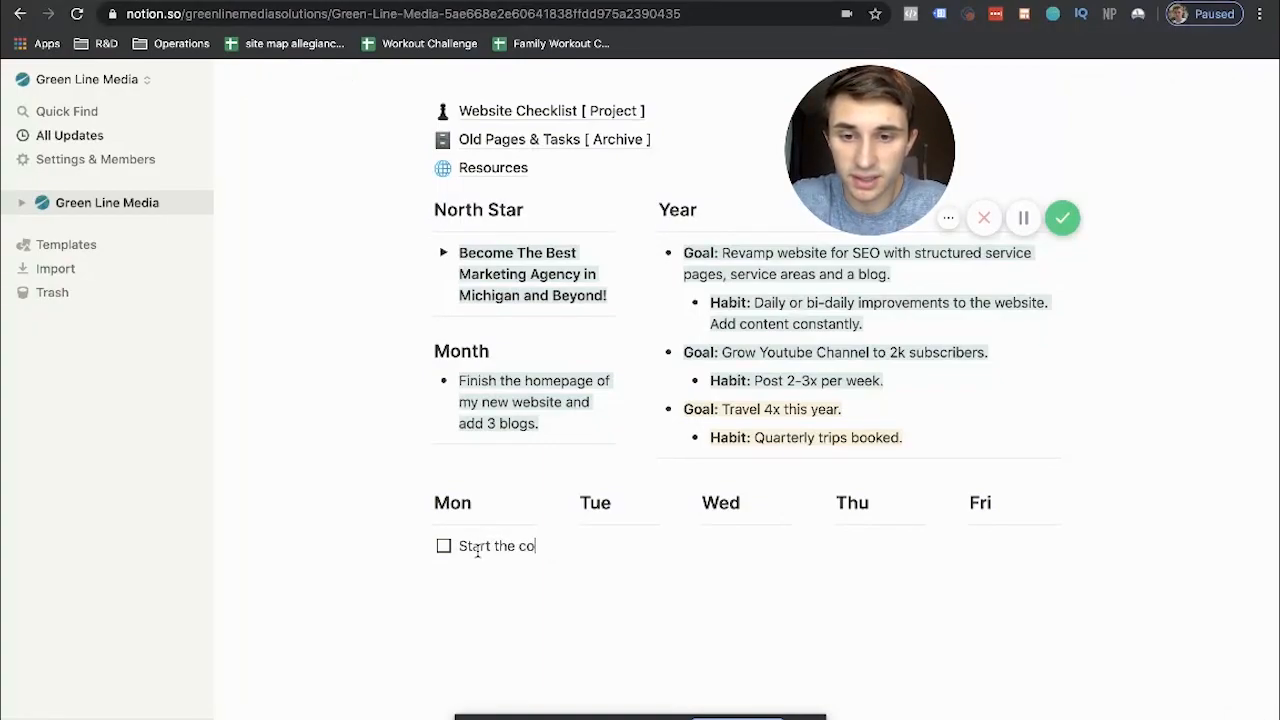
pyautogui.write('ntent for homepage.')
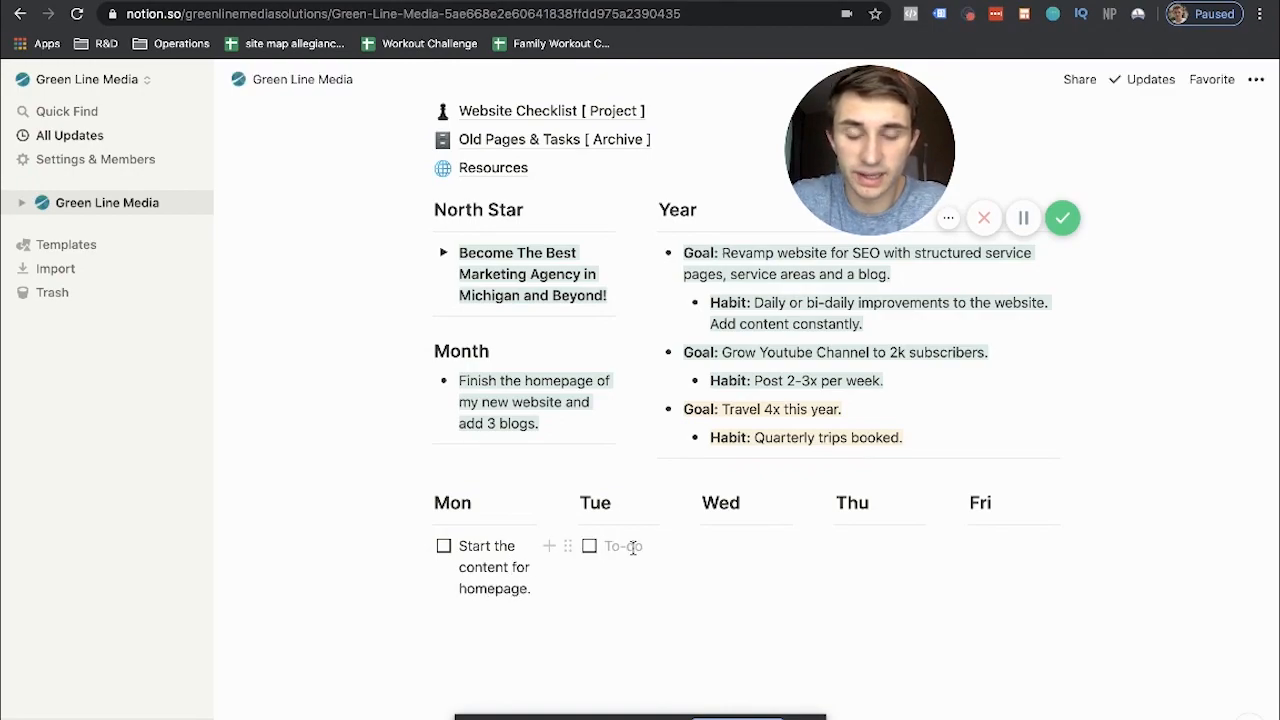
pyautogui.write('Write and Plan 1st blog.')
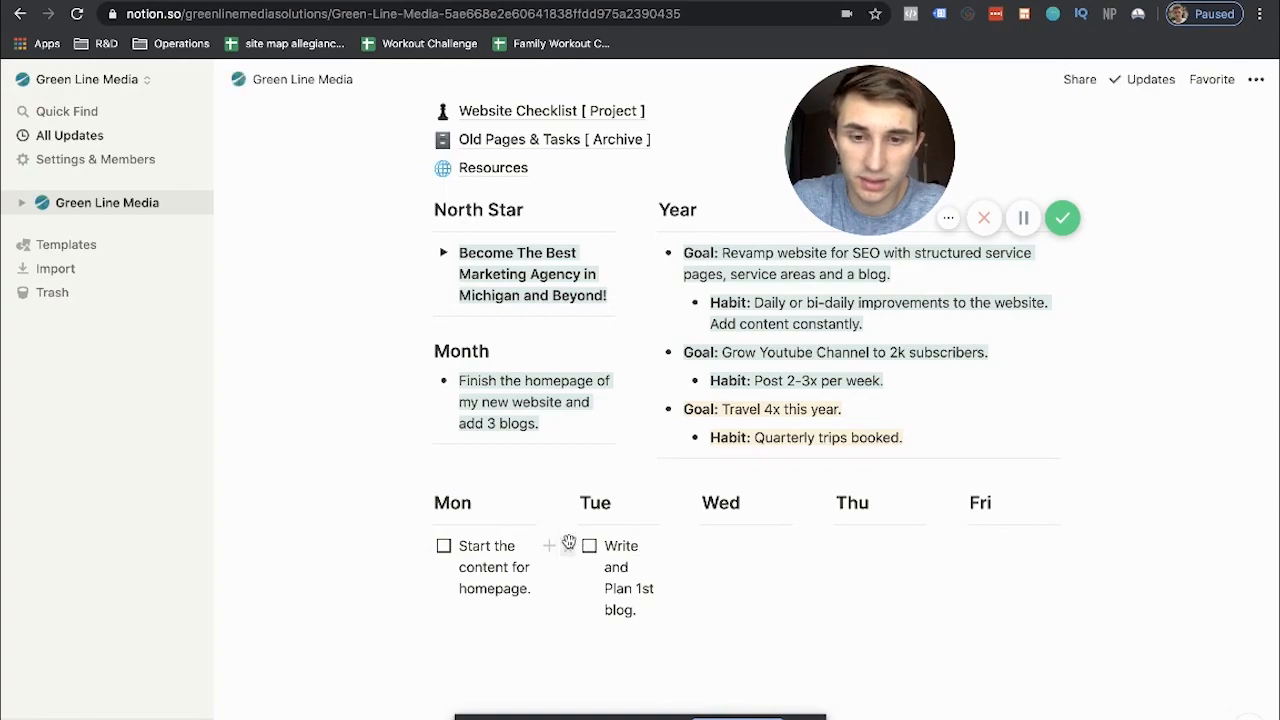
# Duplicate Tuesday's blog to-do into the Wed column and change the copy to "Write and Plan 2nd blog."
pyautogui.click(567, 546)
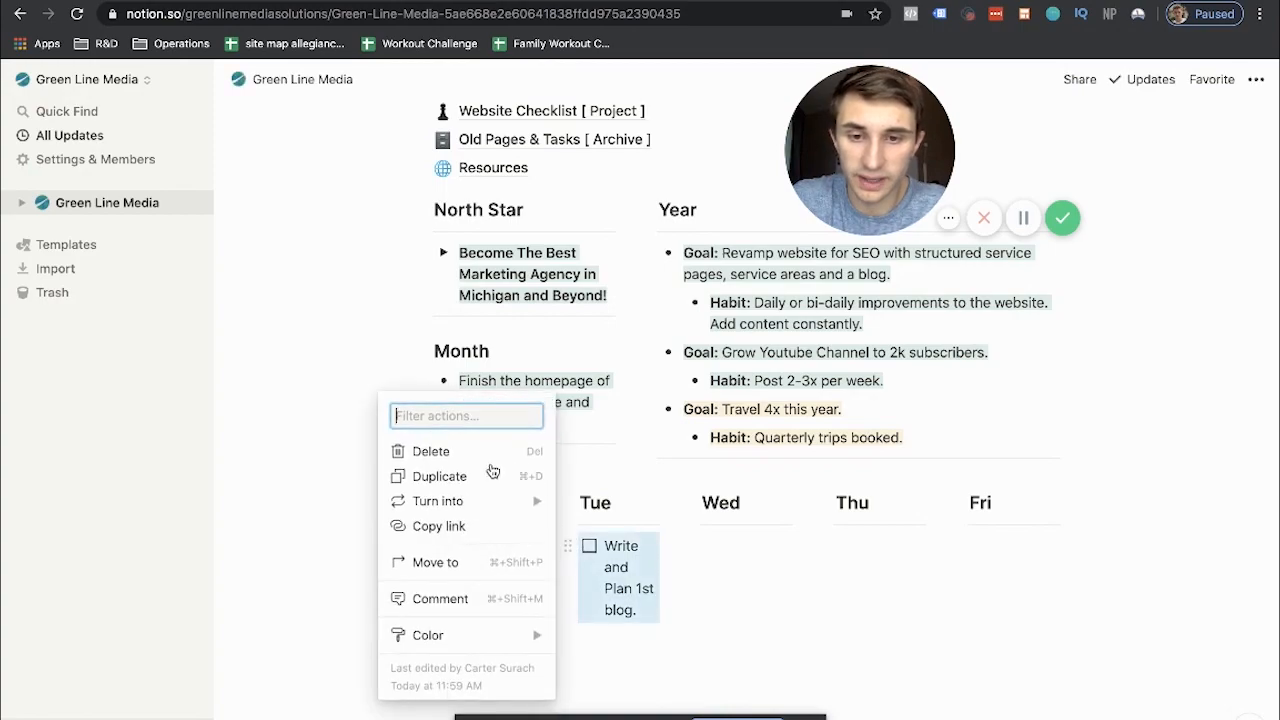
pyautogui.click(440, 477)
pyautogui.moveTo(569, 637); pyautogui.dragTo(740, 553)
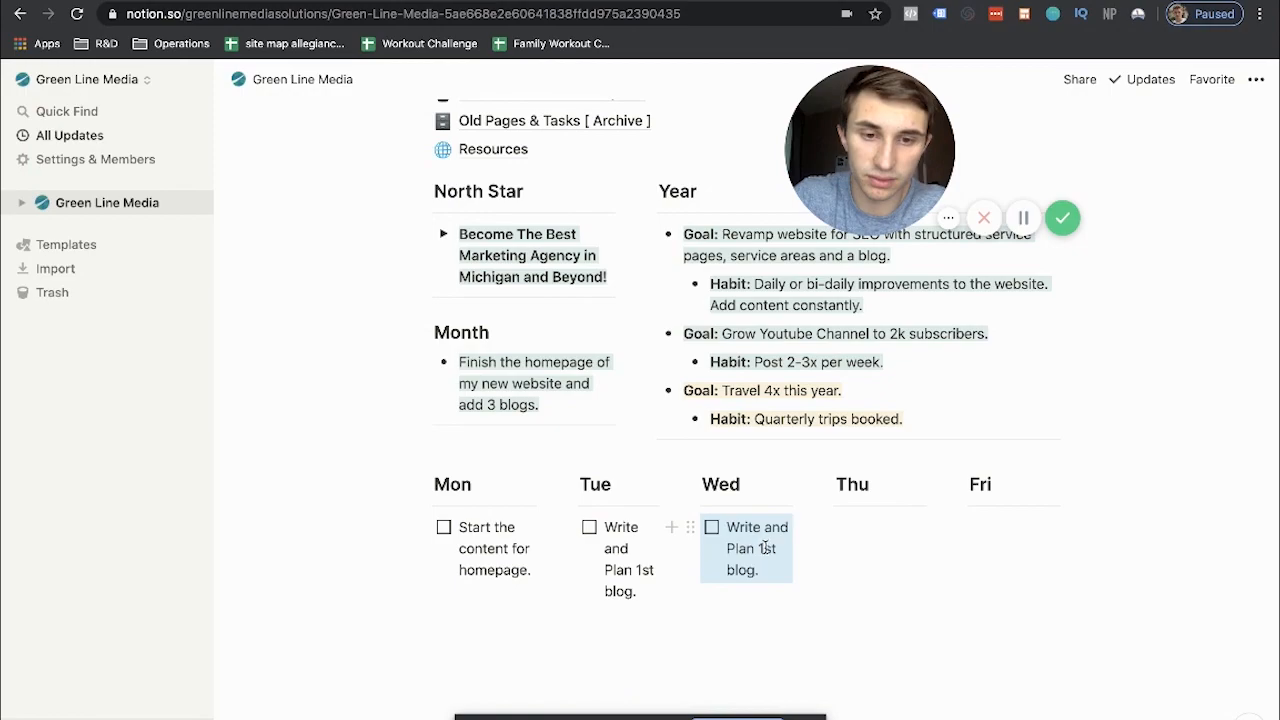
pyautogui.click(762, 548)
pyautogui.write('2nd')
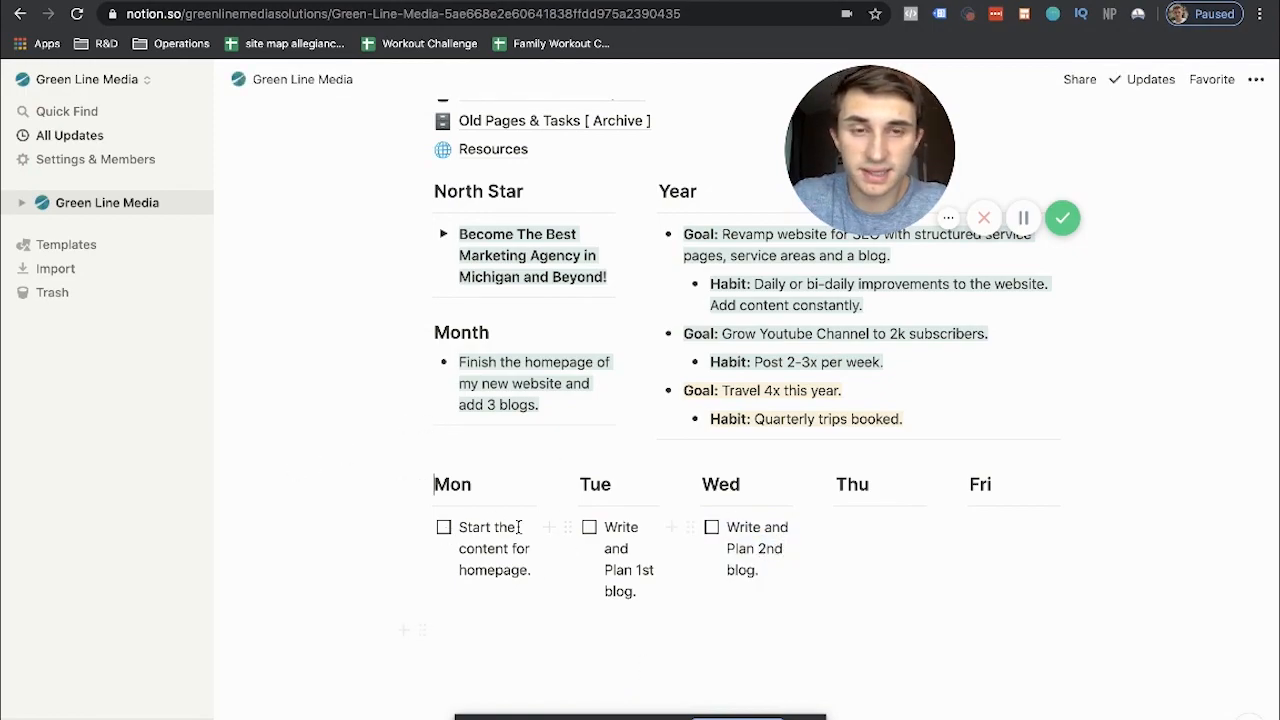
# Check off Monday's "Start the content for homepage." to-do and move it into the Old Pages & Tasks [ Archive ] page
pyautogui.click(442, 528)
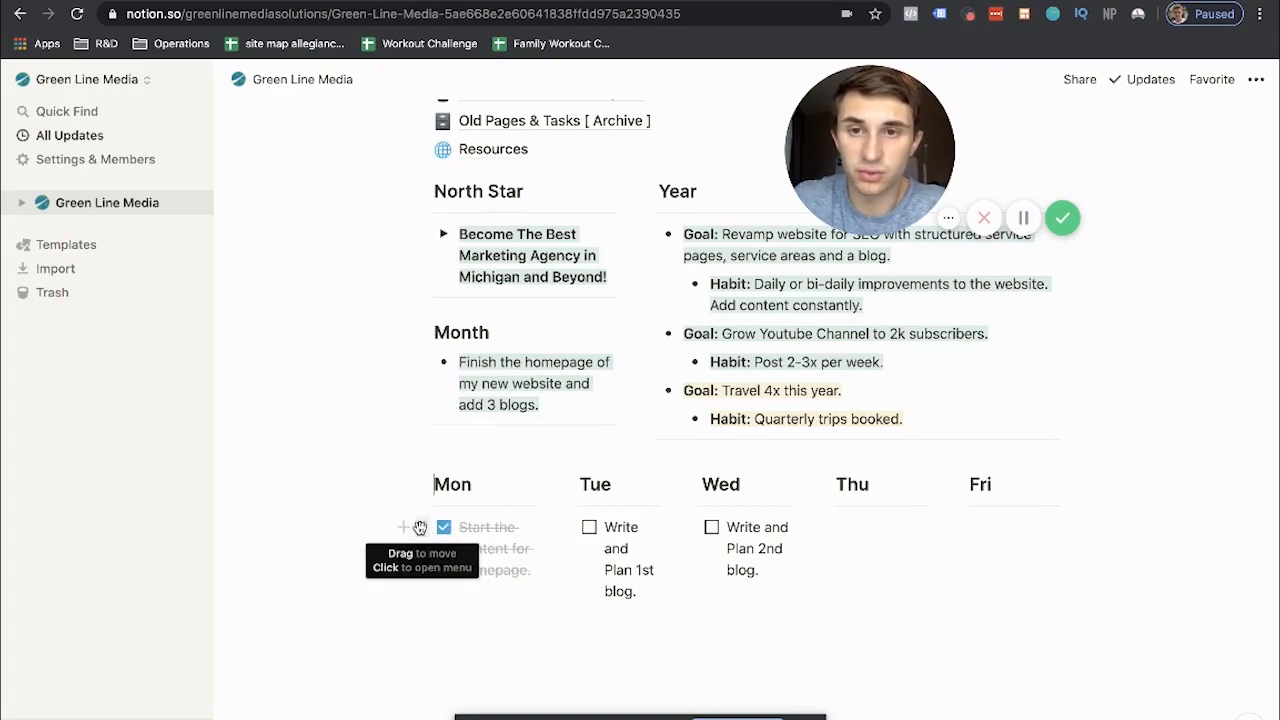
pyautogui.moveTo(420, 527); pyautogui.dragTo(537, 438)
pyautogui.scroll(-5, 537, 438)
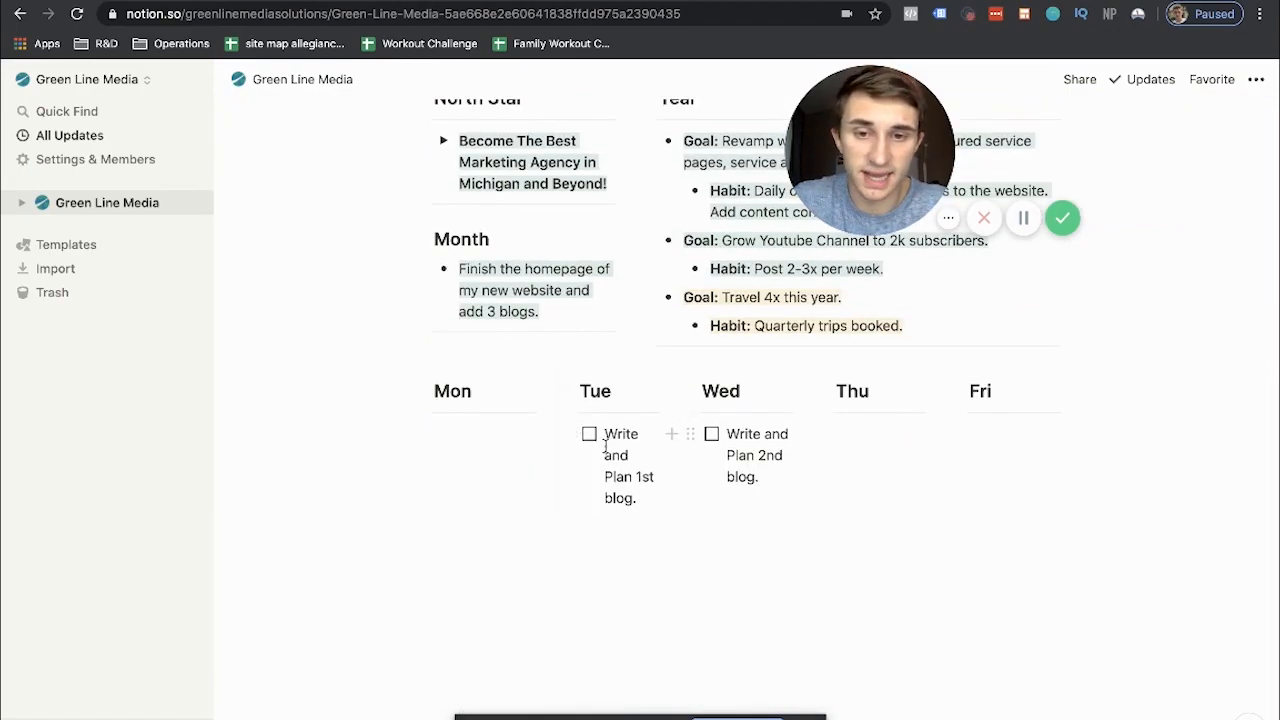
# Move Tuesday's "Write and Plan 1st blog." to-do to the Wed column above "Write and Plan 2nd blog."
pyautogui.moveTo(617, 433); pyautogui.dragTo(698, 486)
pyautogui.moveTo(591, 465); pyautogui.dragTo(702, 448)
pyautogui.click(793, 517)
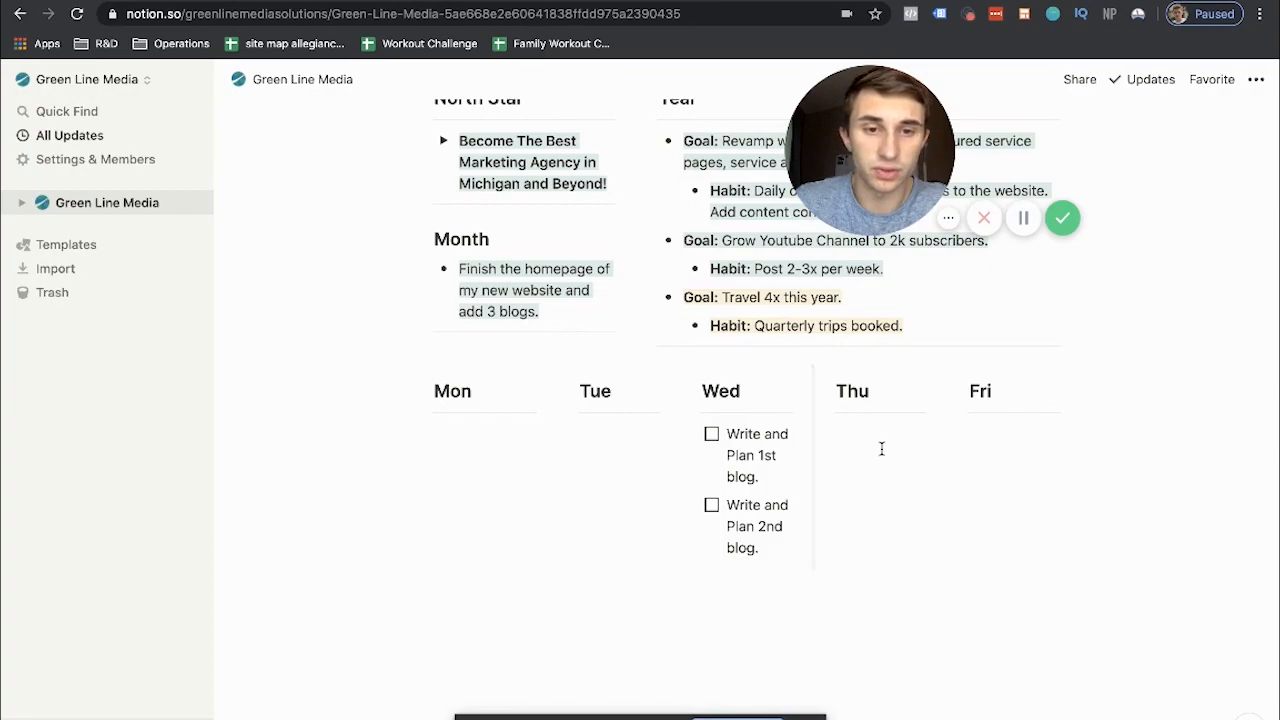
# Open Notion's Weekly Agenda template preview and examine its weekday to-do lists and completed items
pyautogui.scroll(5, 900, 506)
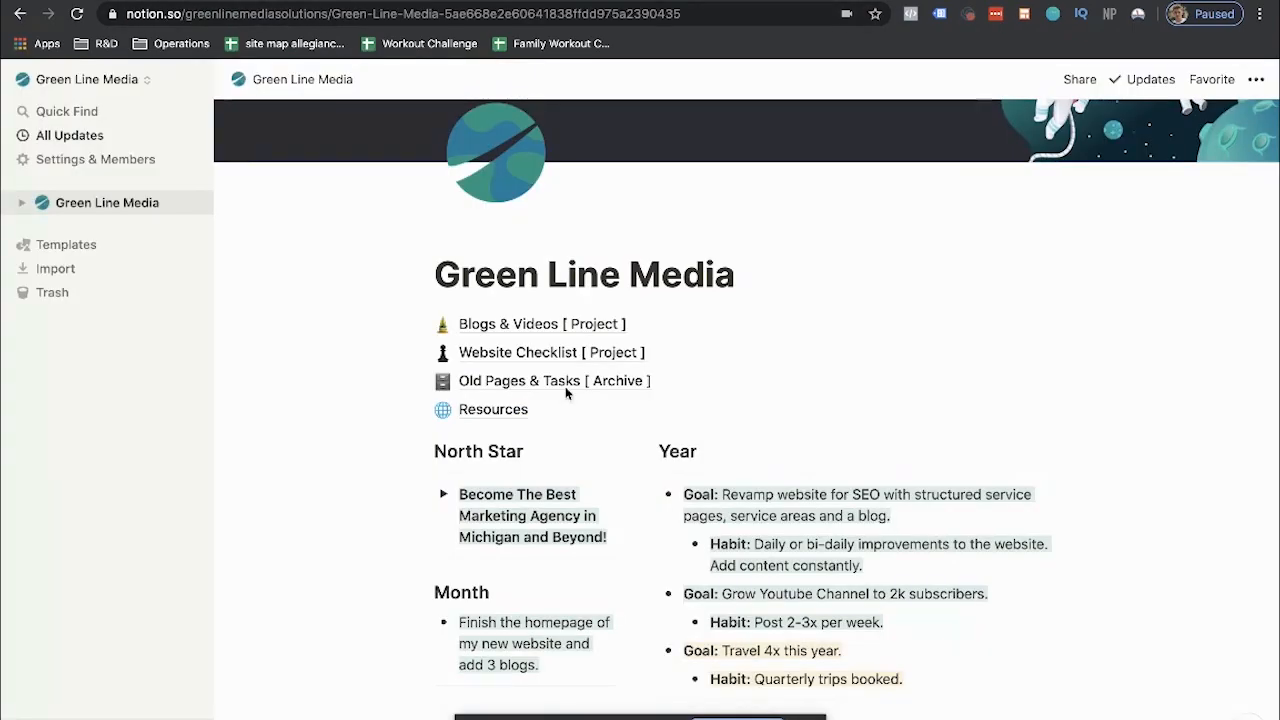
pyautogui.scroll(-1, 505, 366)
pyautogui.scroll(-2, 505, 366)
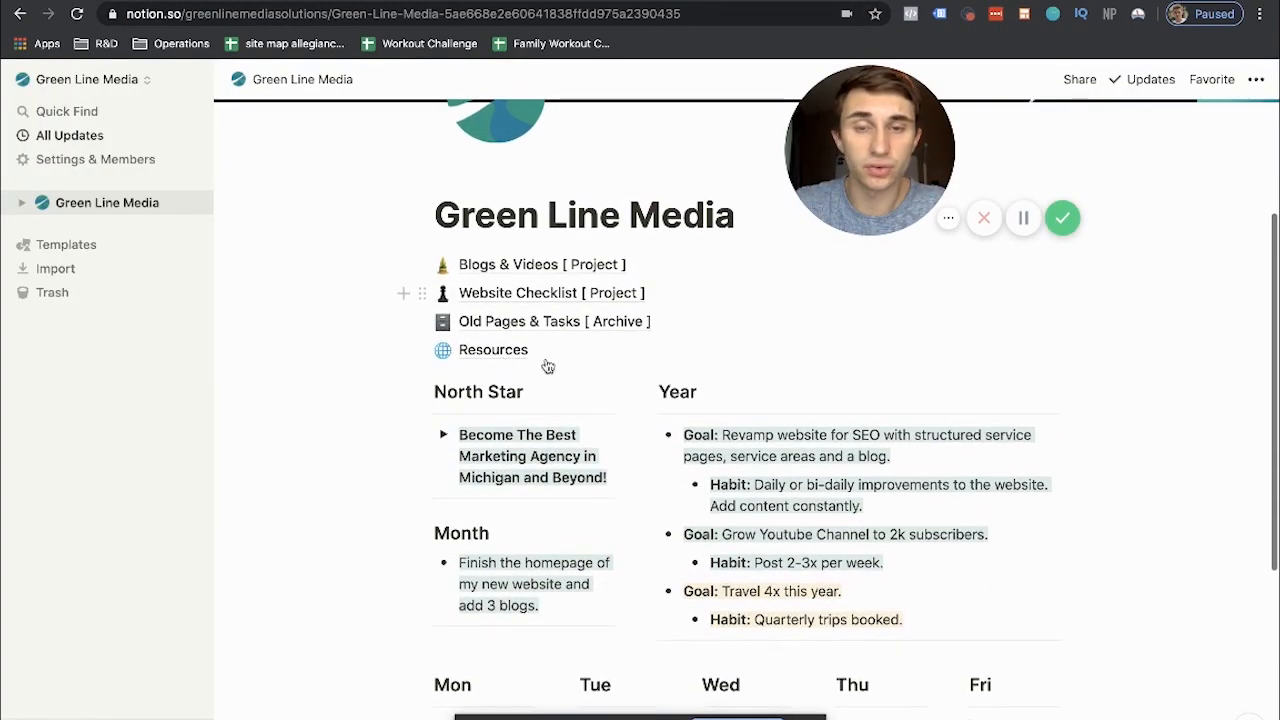
pyautogui.click(55, 245)
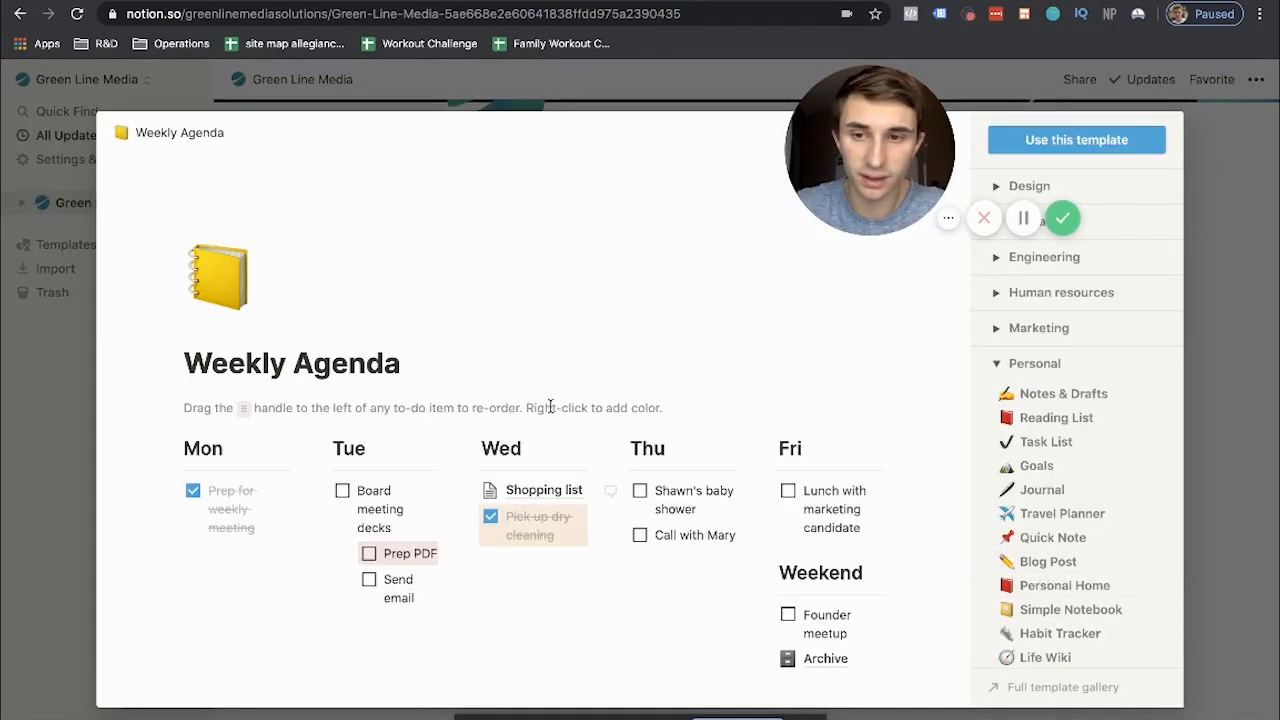
pyautogui.scroll(-1, 551, 403)
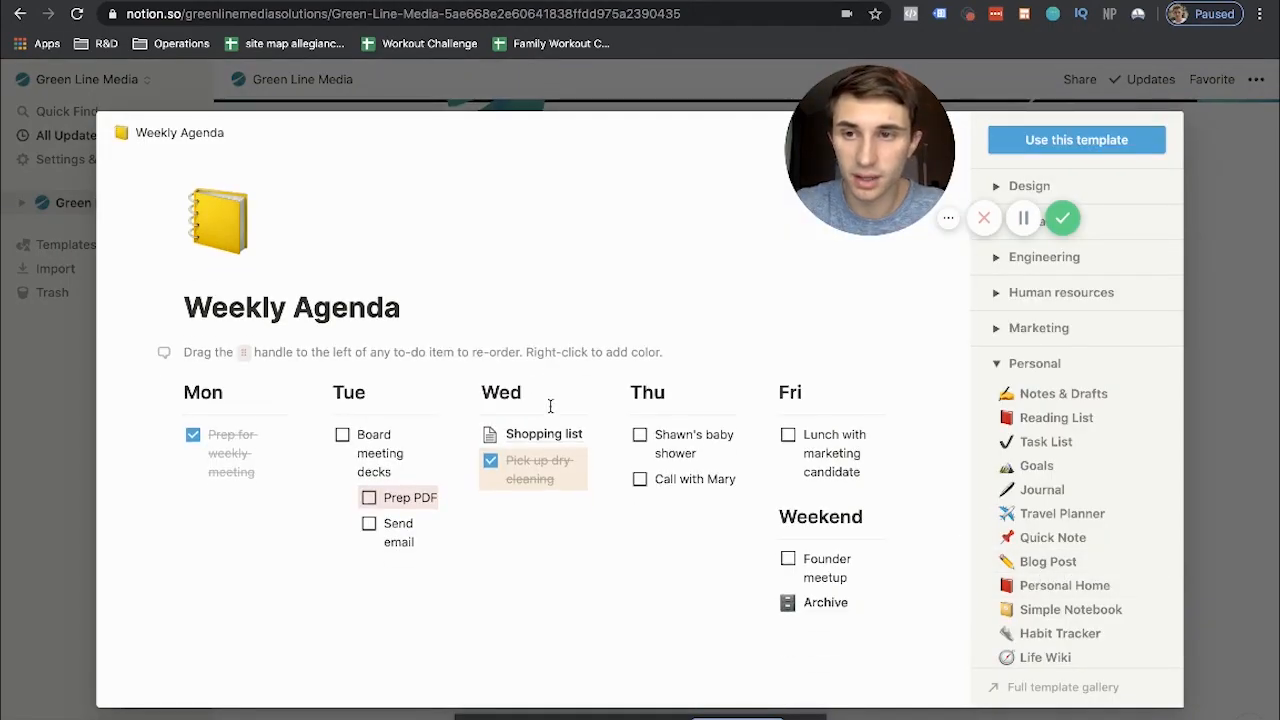
pyautogui.click(492, 473)
pyautogui.click(193, 447)
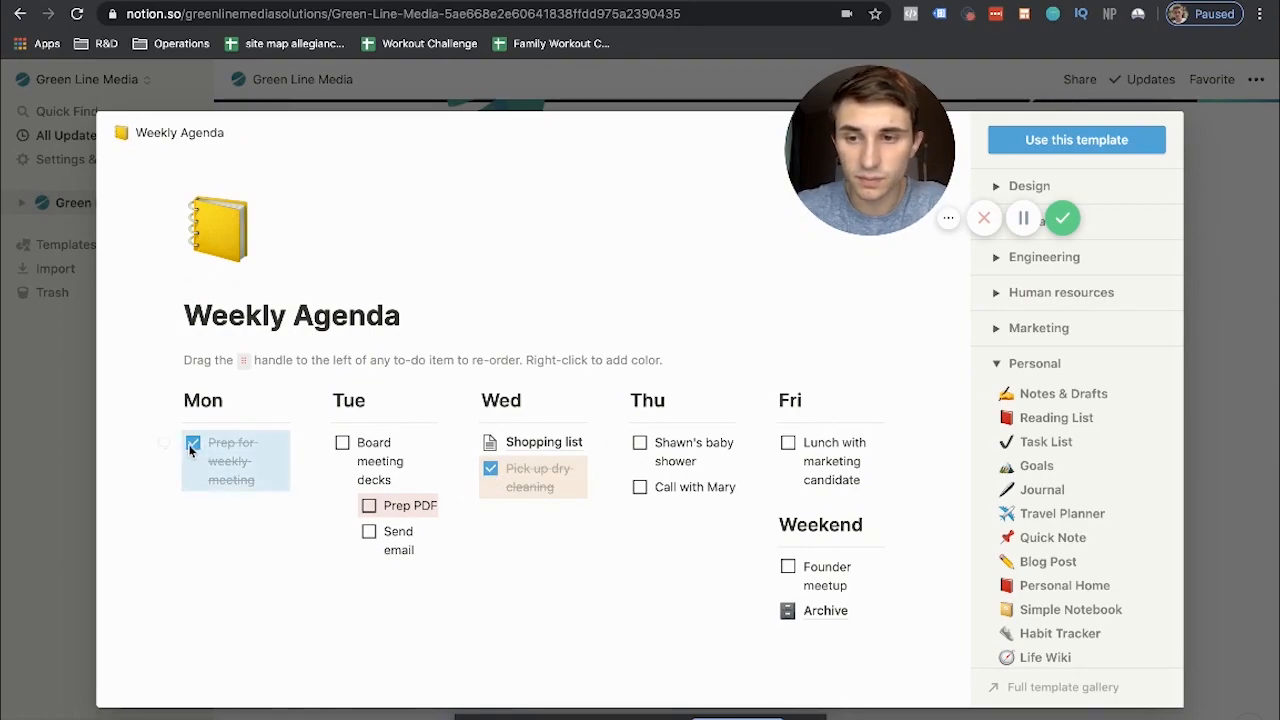
pyautogui.click(485, 476)
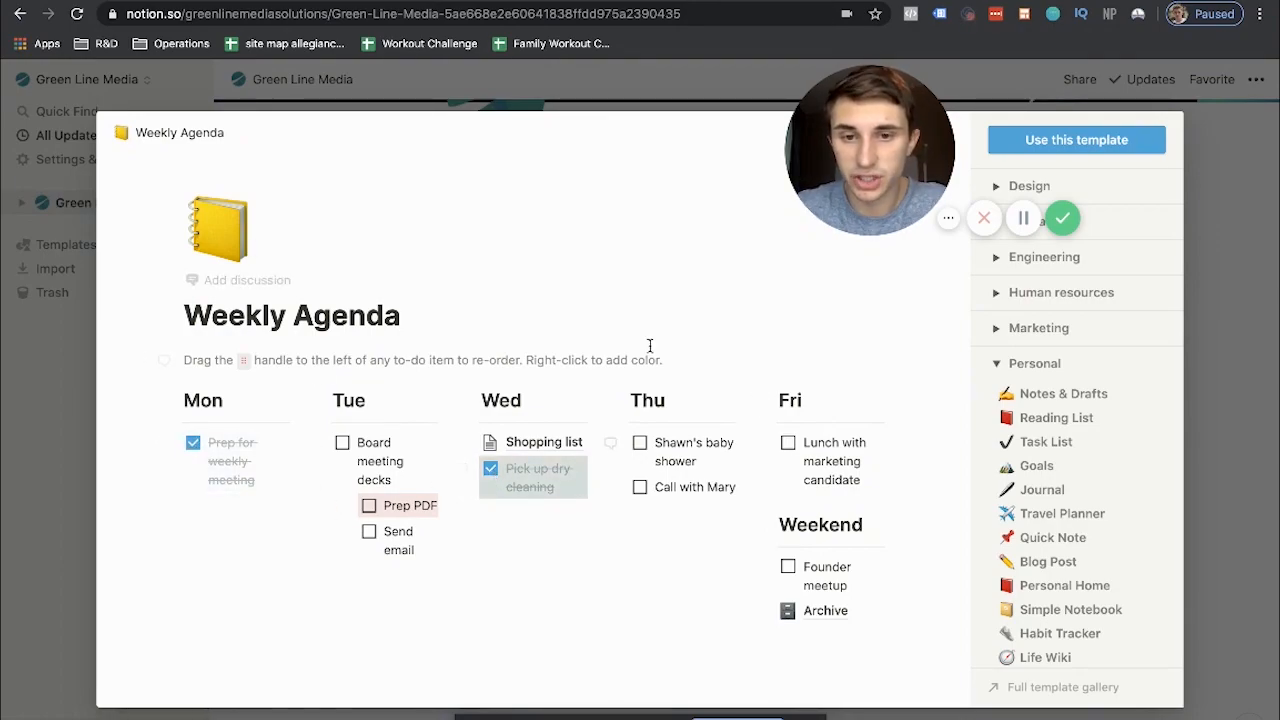
# Open the Travel Planner template preview from the Personal templates and examine its Barcelona Schedule table
pyautogui.scroll(-3, 1106, 468)
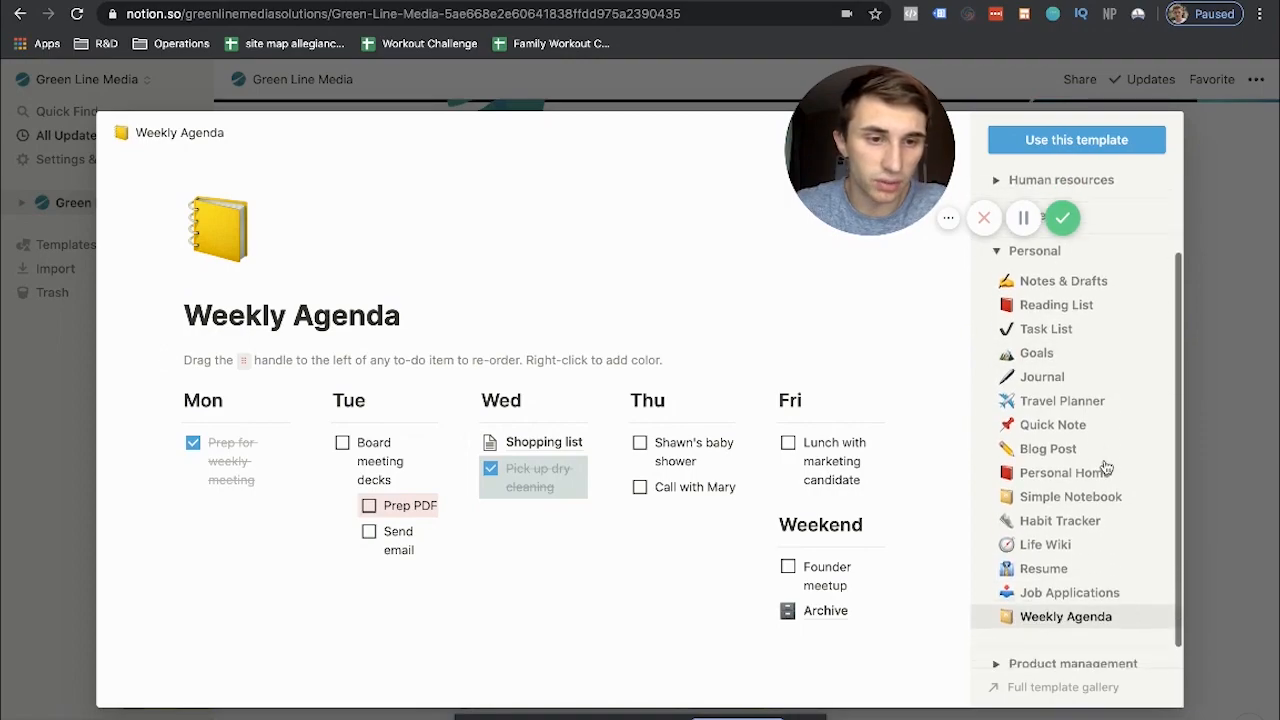
pyautogui.click(1095, 395)
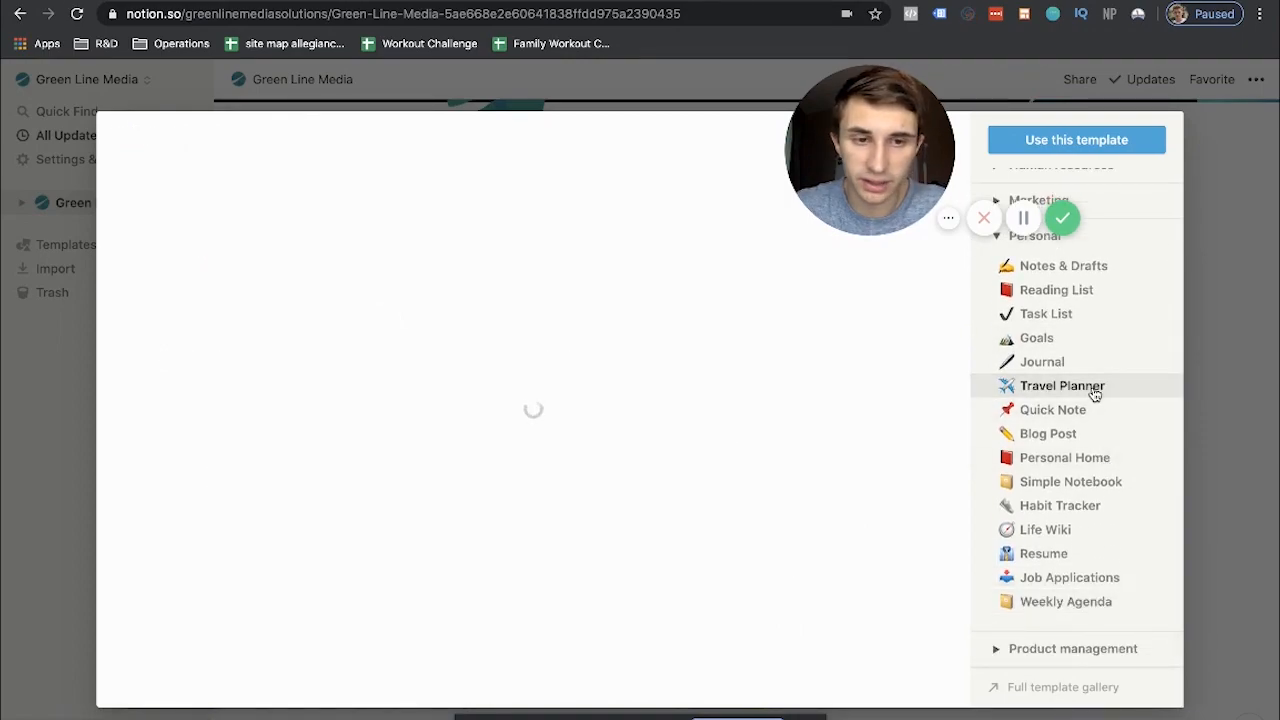
pyautogui.scroll(-5, 507, 363)
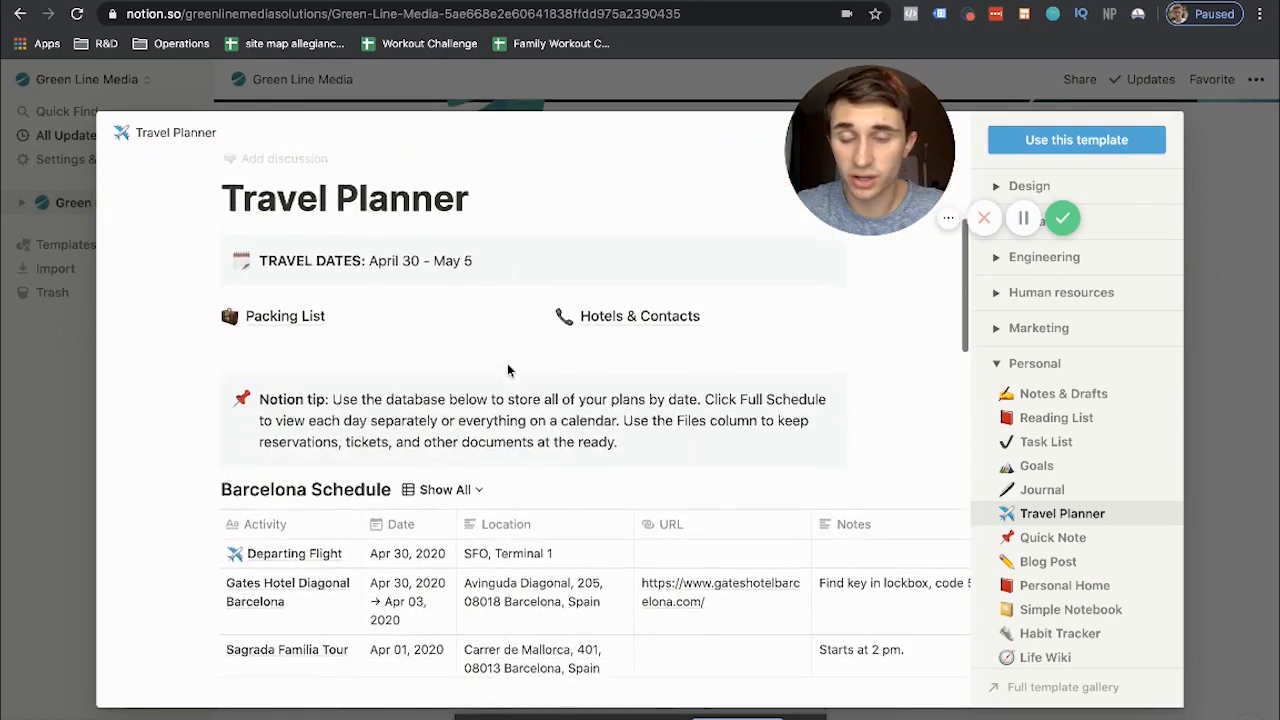
pyautogui.scroll(-6, 405, 315)
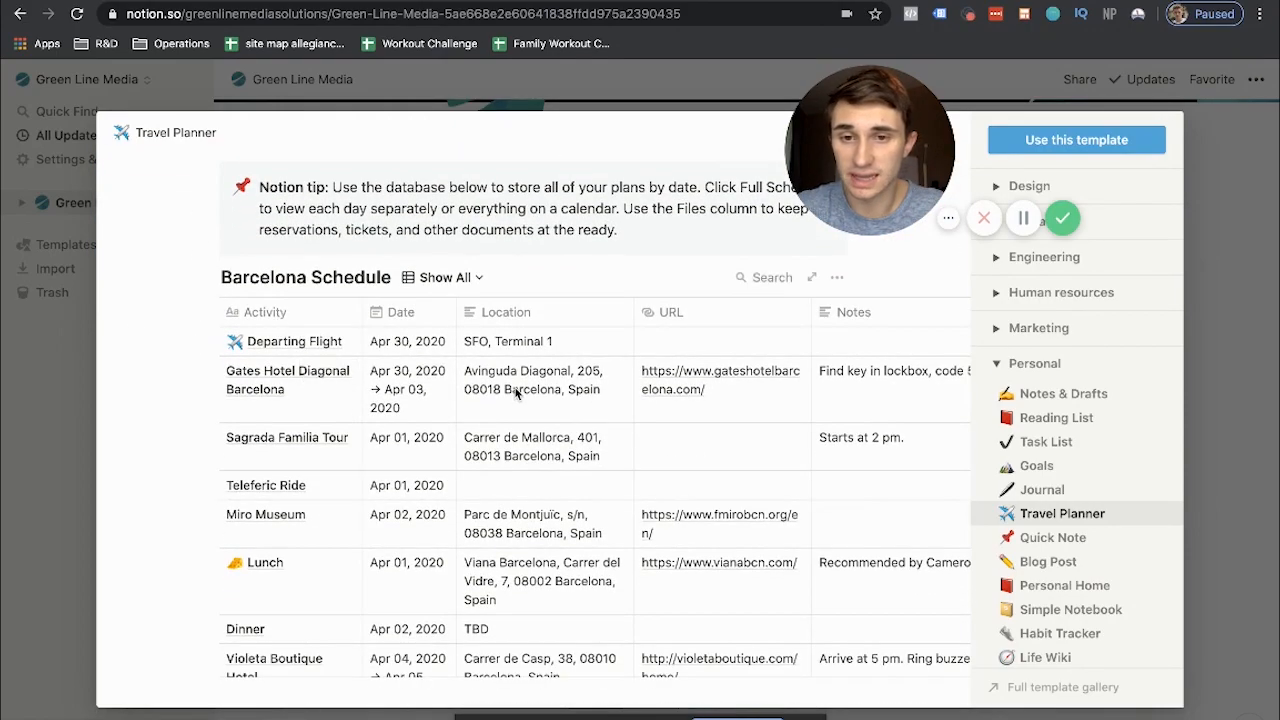
pyautogui.scroll(-3, 514, 390)
pyautogui.scroll(8, 514, 390)
pyautogui.scroll(-4, 530, 512)
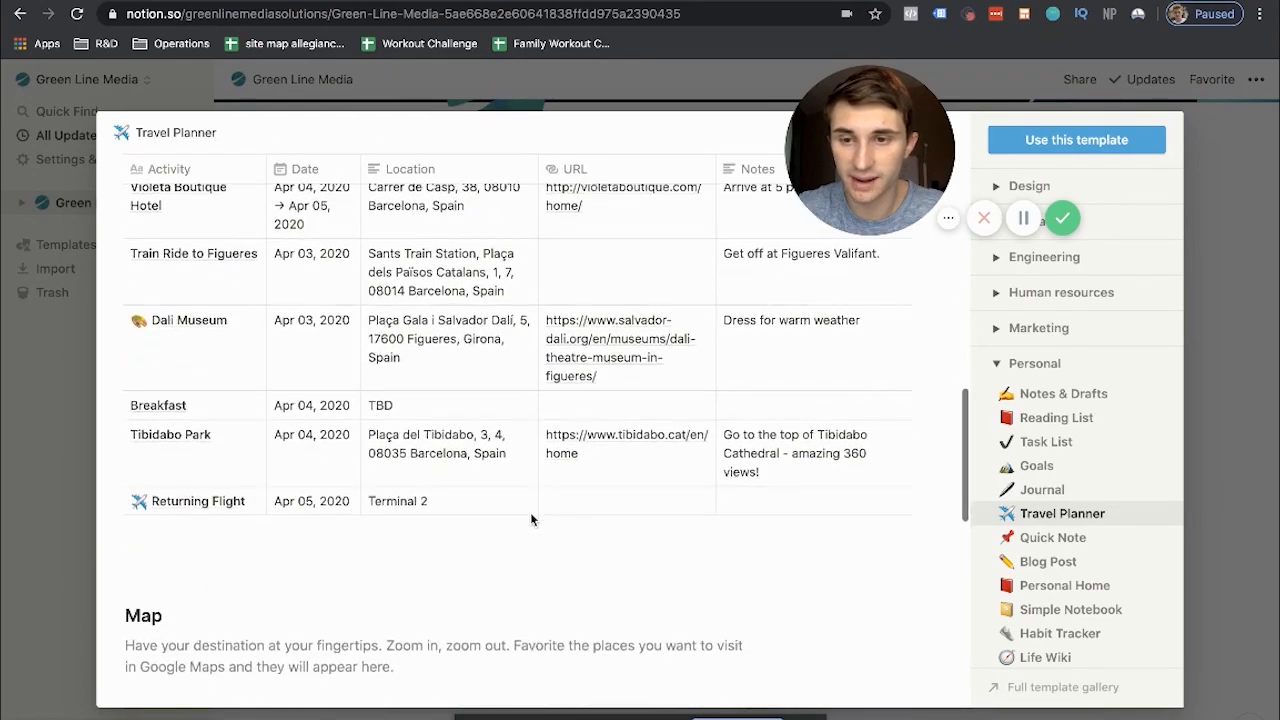
pyautogui.scroll(6, 530, 512)
# Look through the Barcelona Schedule in its Day 1, Day 2 and Calendar views, and close the template preview
pyautogui.click(378, 424)
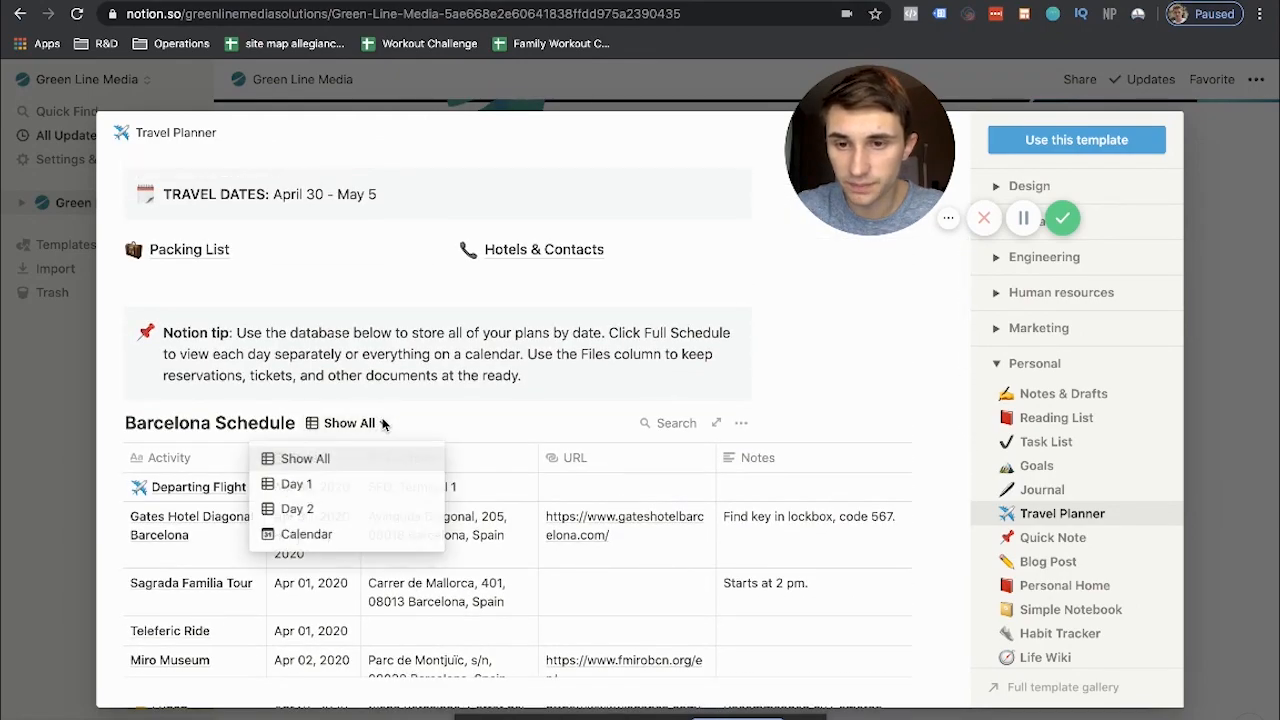
pyautogui.click(350, 485)
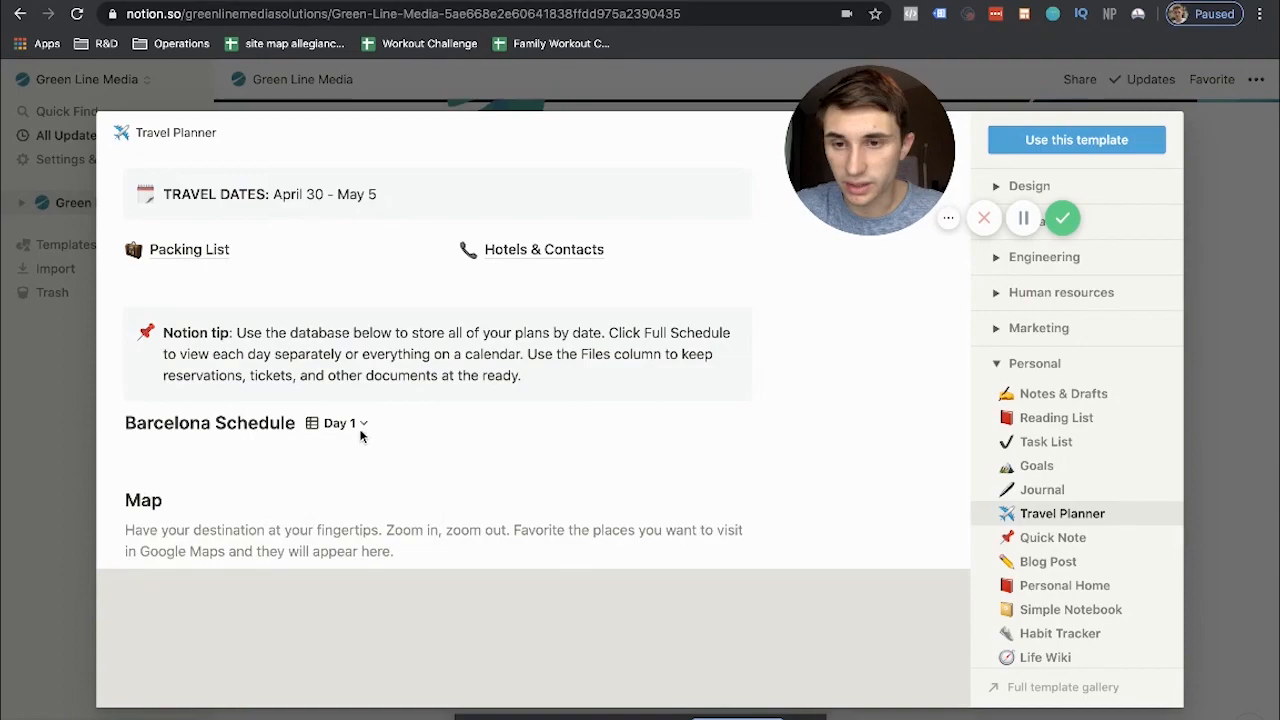
pyautogui.click(358, 424)
pyautogui.click(343, 508)
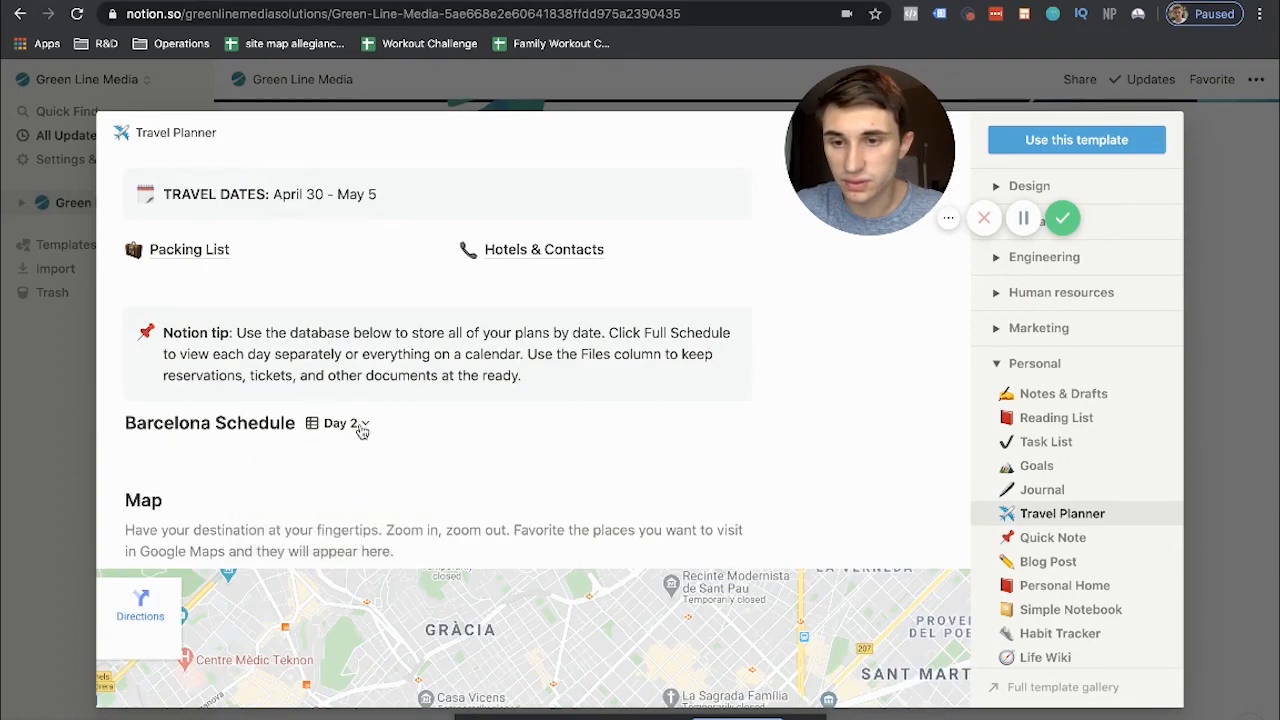
pyautogui.click(363, 425)
pyautogui.click(322, 529)
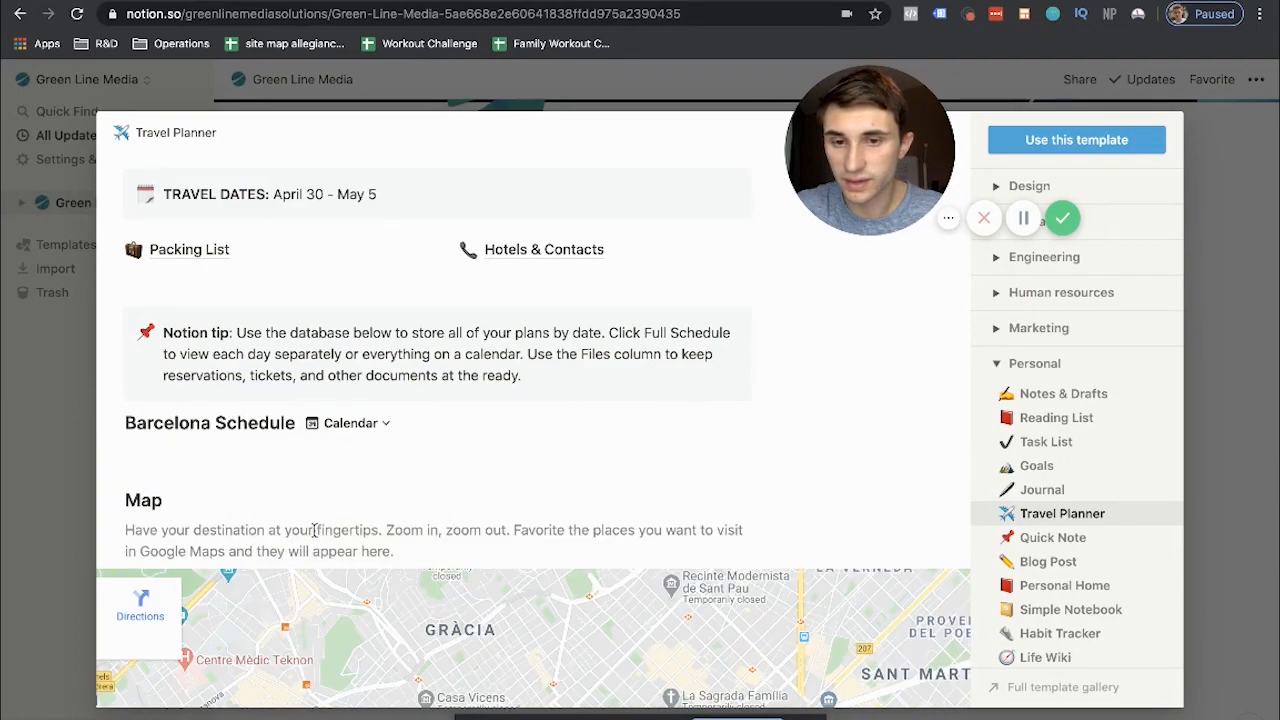
pyautogui.scroll(-1, 434, 463)
pyautogui.scroll(-3, 432, 466)
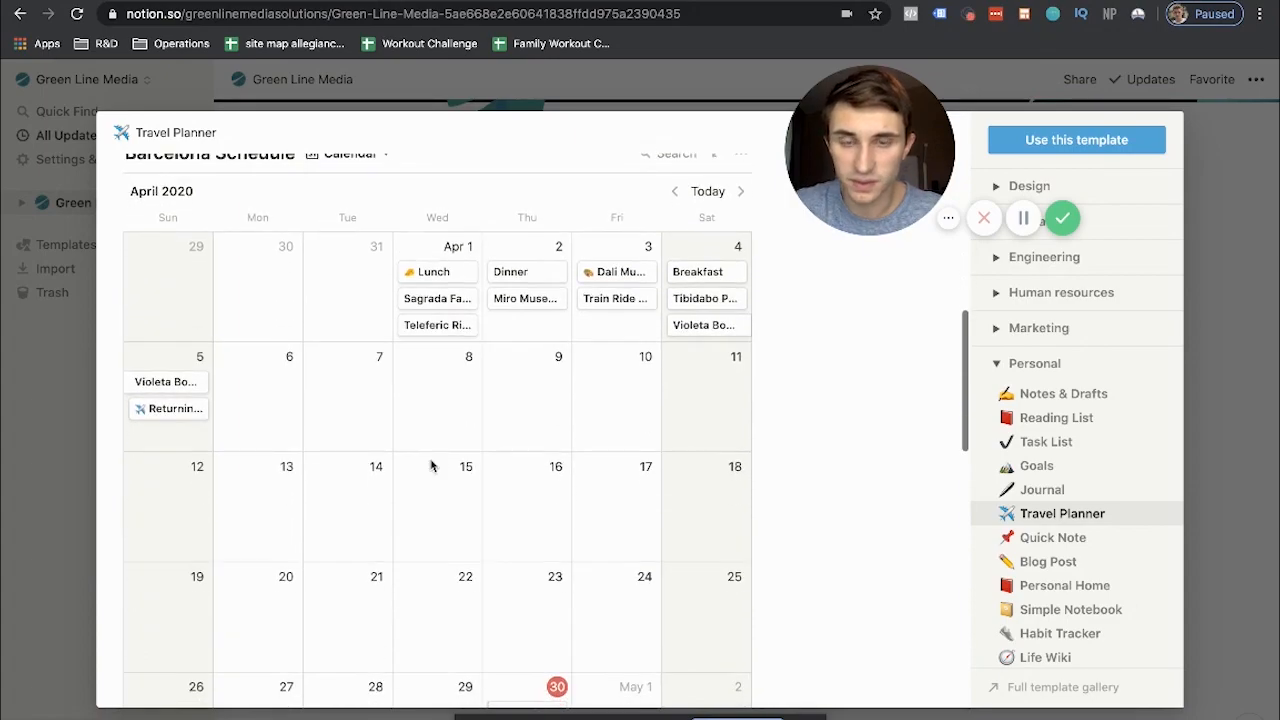
pyautogui.scroll(8, 347, 456)
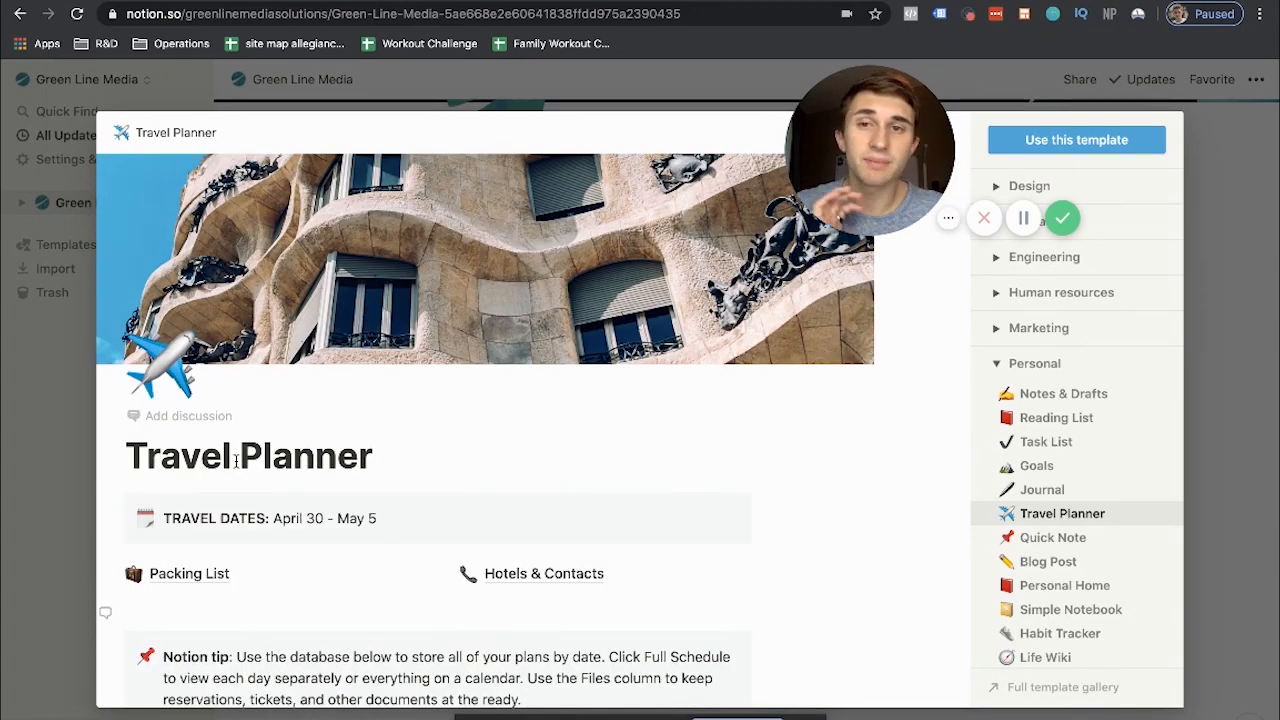
pyautogui.click(60, 352)
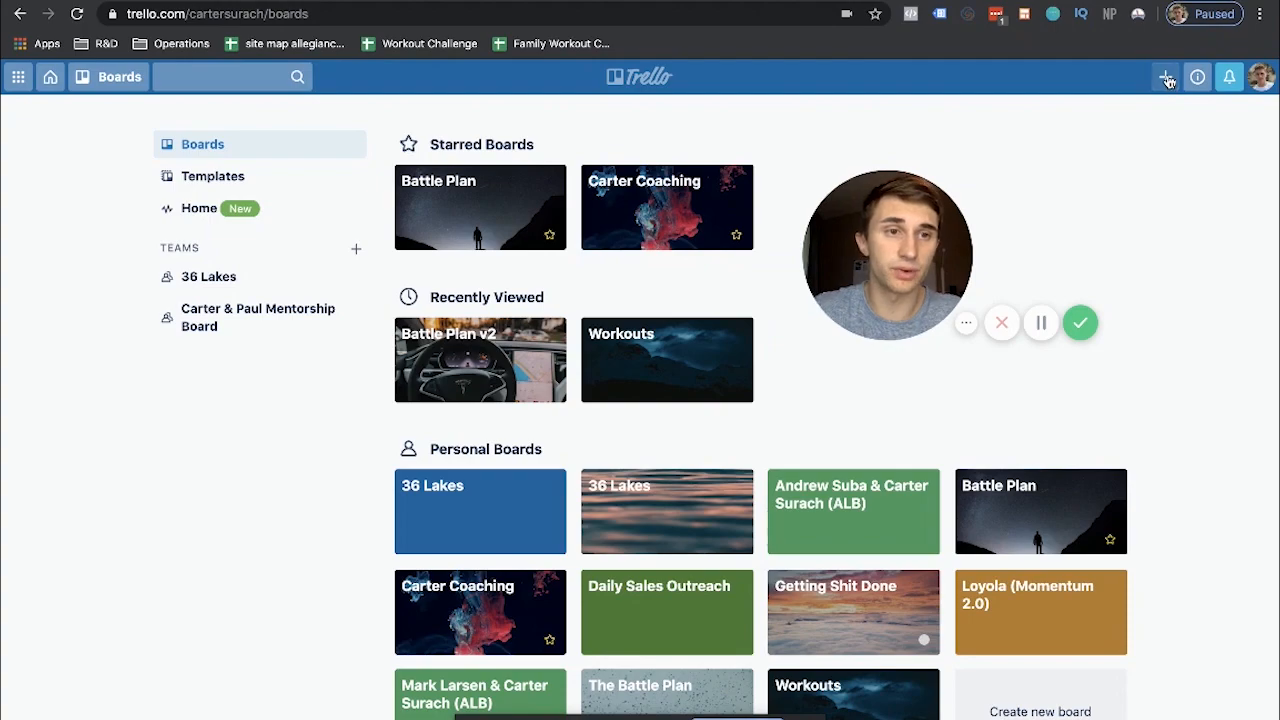
# In Trello, create a private board titled "Project 1" that belongs to no team
pyautogui.click(1165, 77)
pyautogui.click(1077, 157)
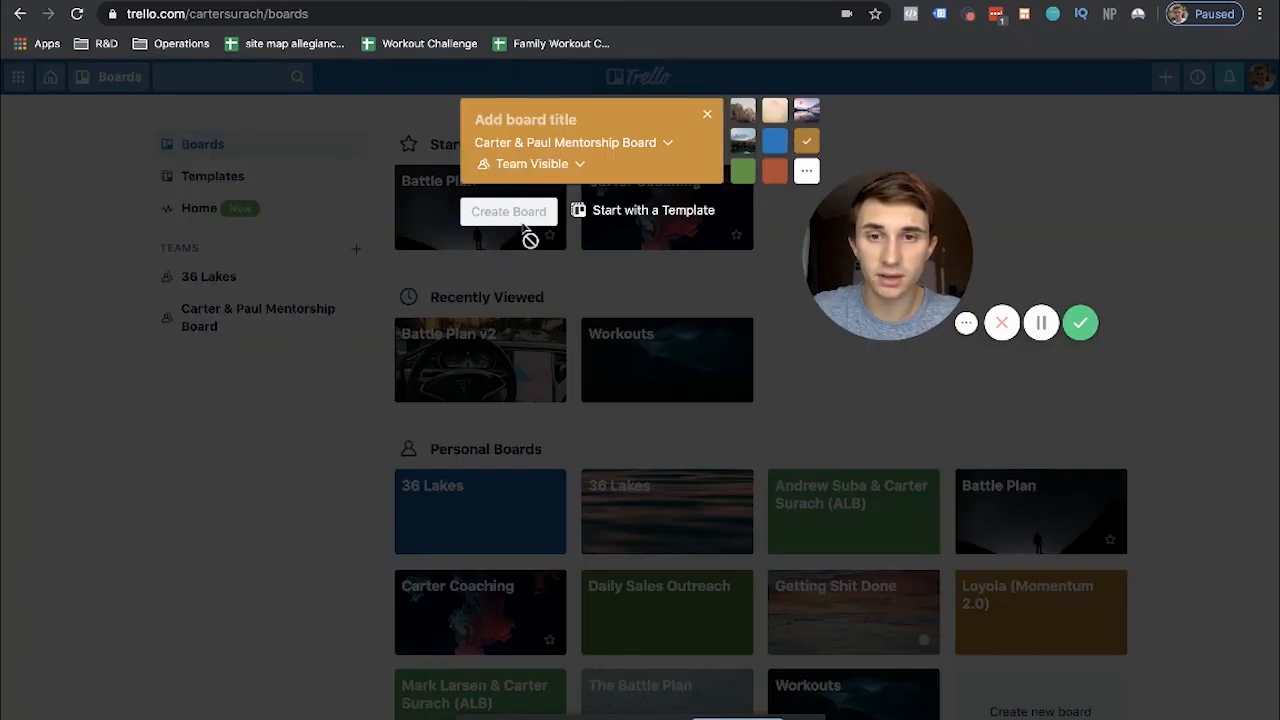
pyautogui.click(510, 145)
pyautogui.click(505, 187)
pyautogui.click(578, 120)
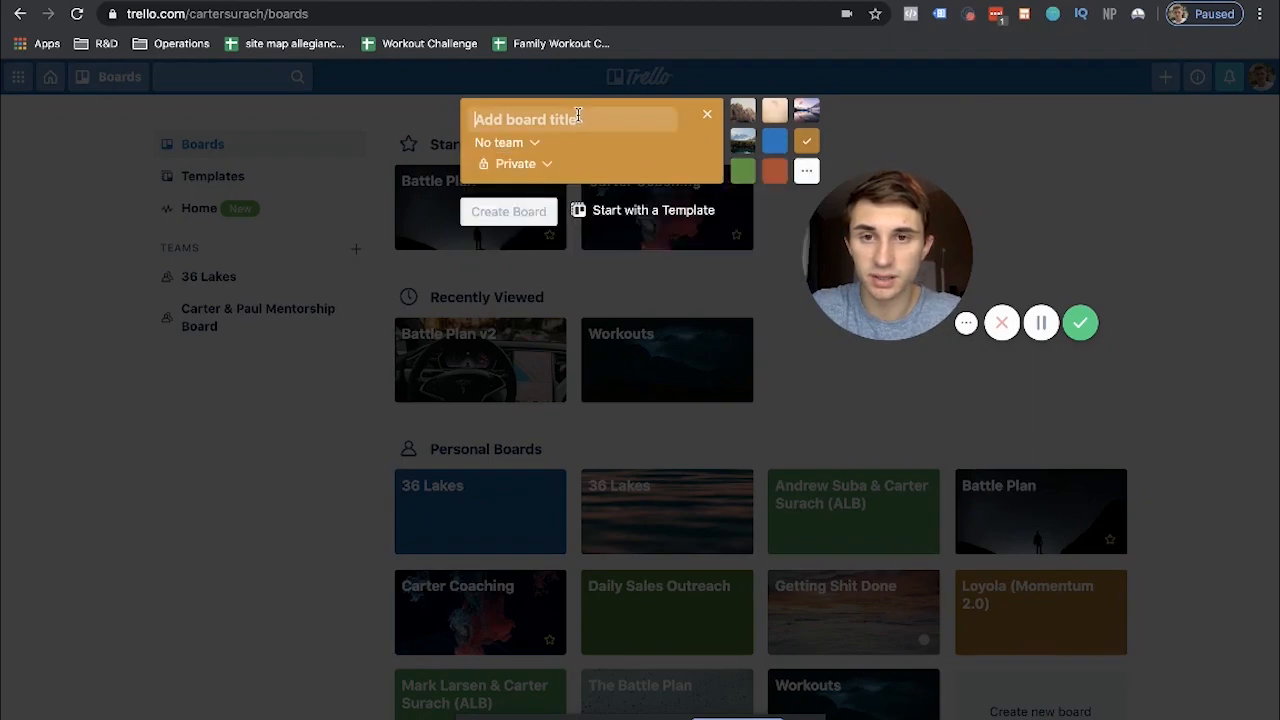
pyautogui.write('Project 1')
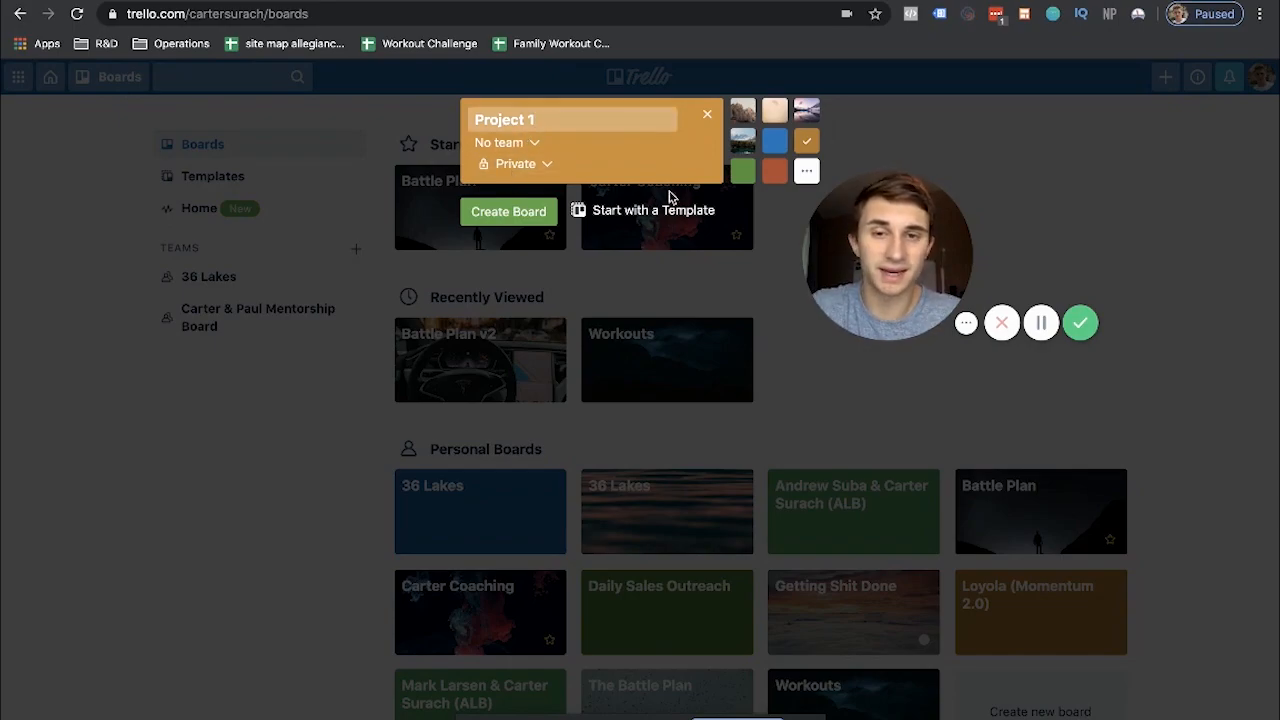
pyautogui.click(504, 216)
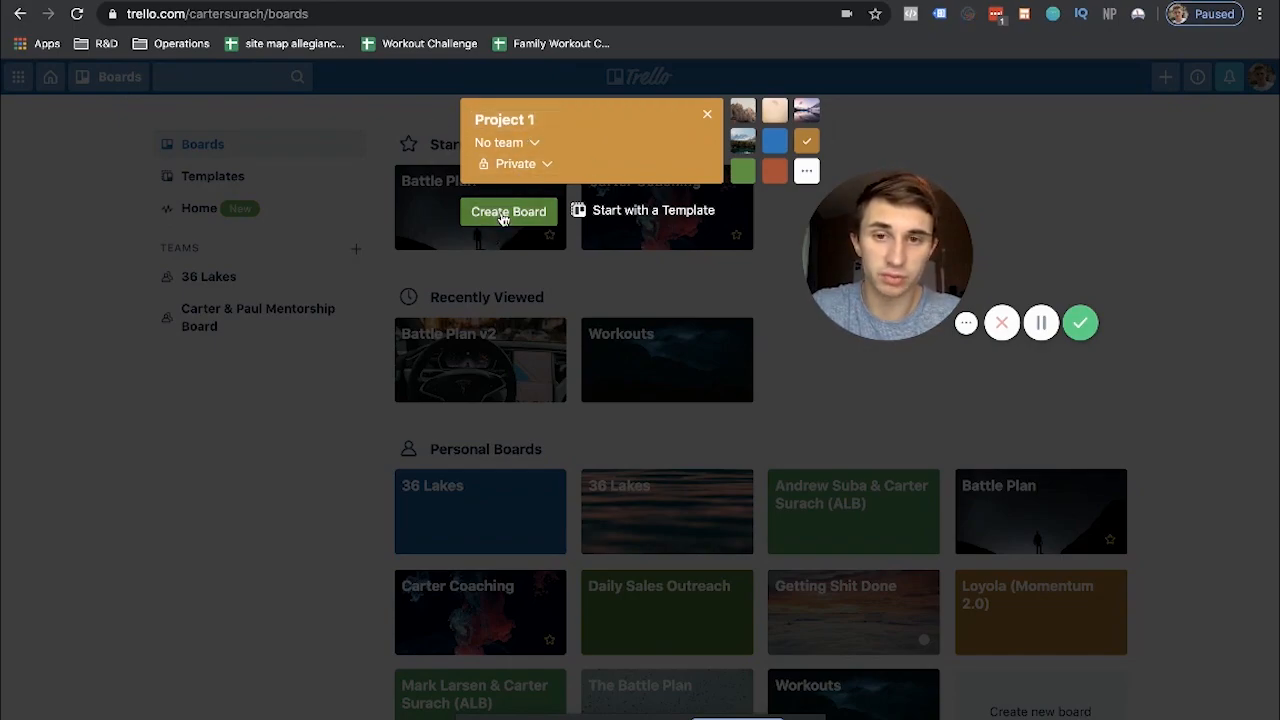
pyautogui.click(528, 212)
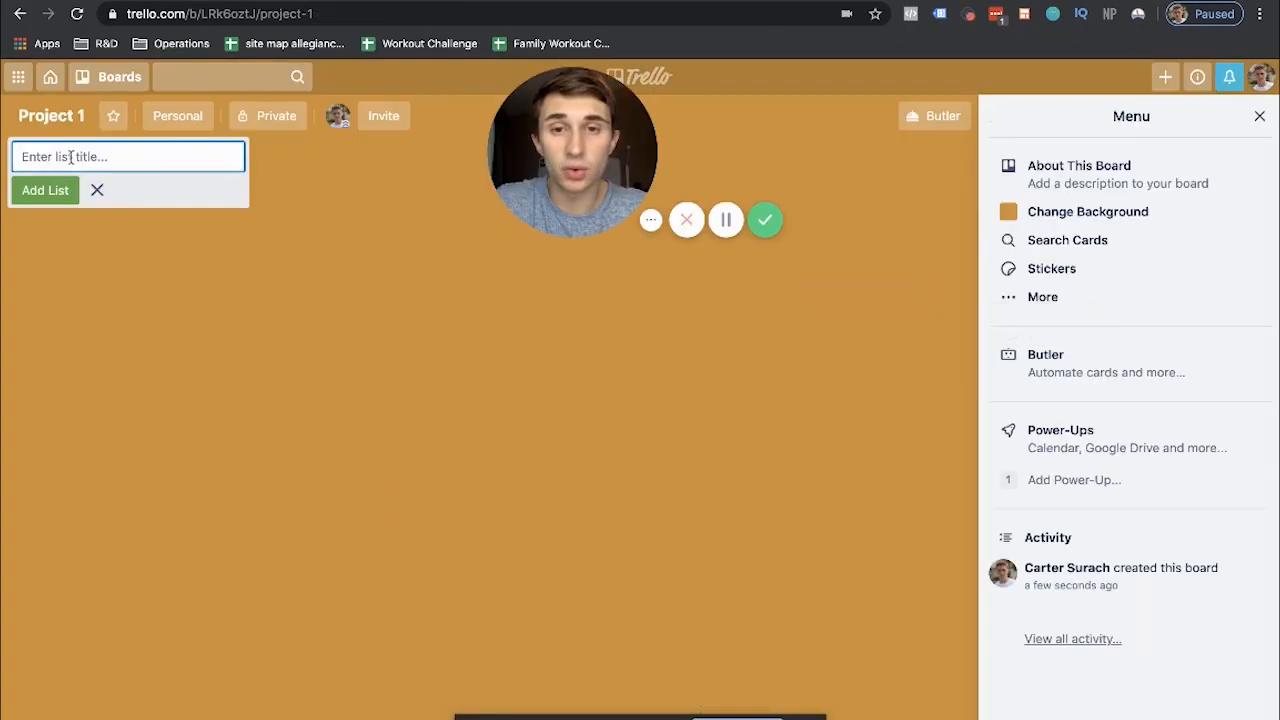
# Rename the Project 1 board as "Youtube Videos"
pyautogui.click(76, 120)
pyautogui.write('Yo')
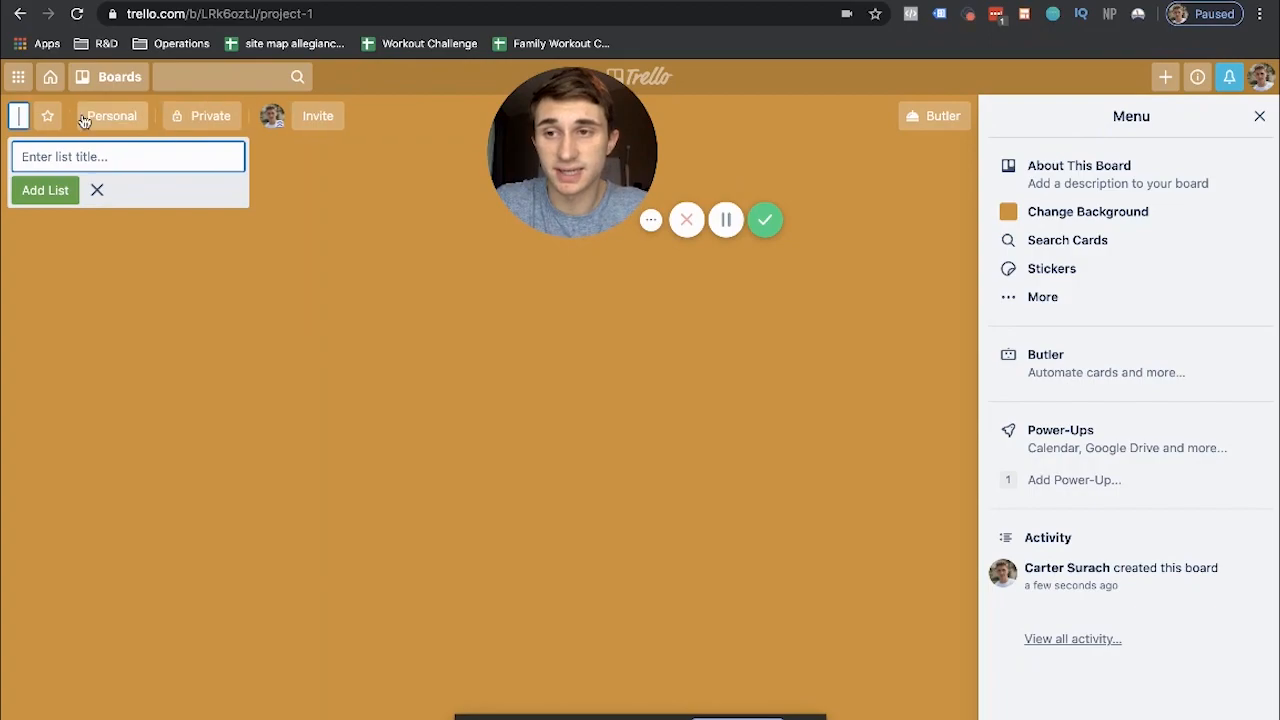
pyautogui.write('utube Videos')
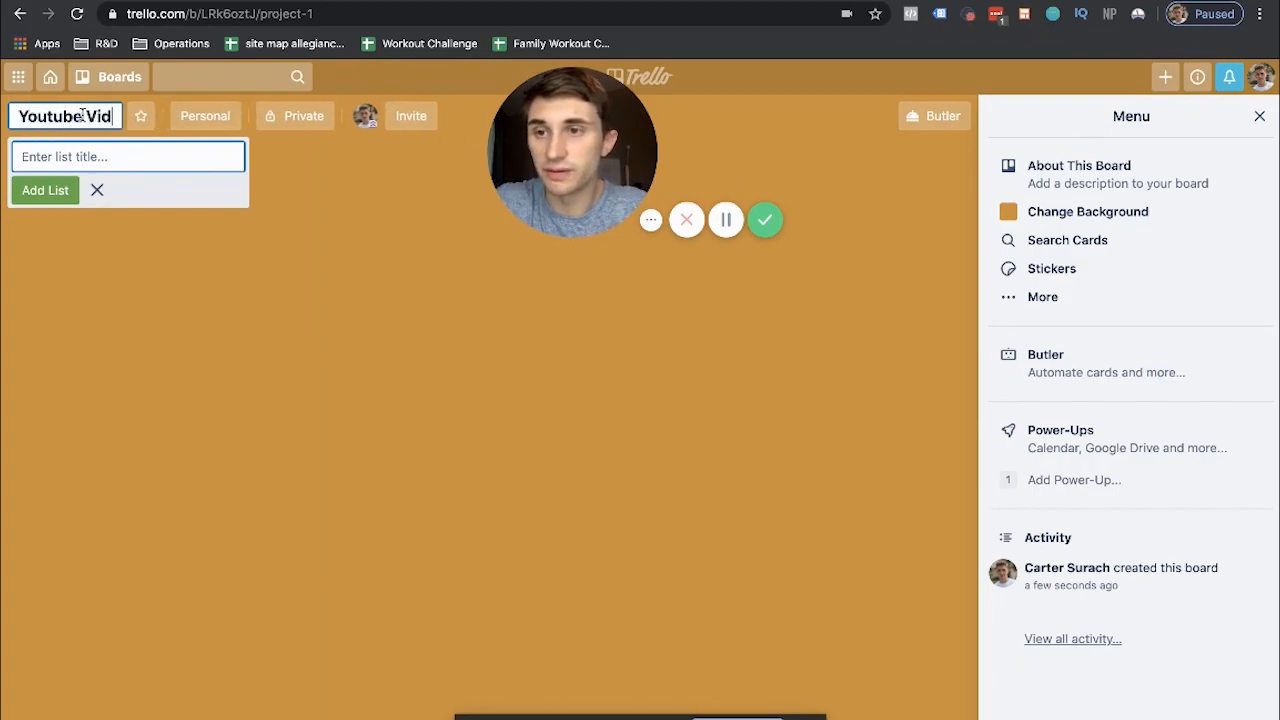
# Add a list titled "Ideas" as the first list on the Youtube Videos board
pyautogui.click(78, 162)
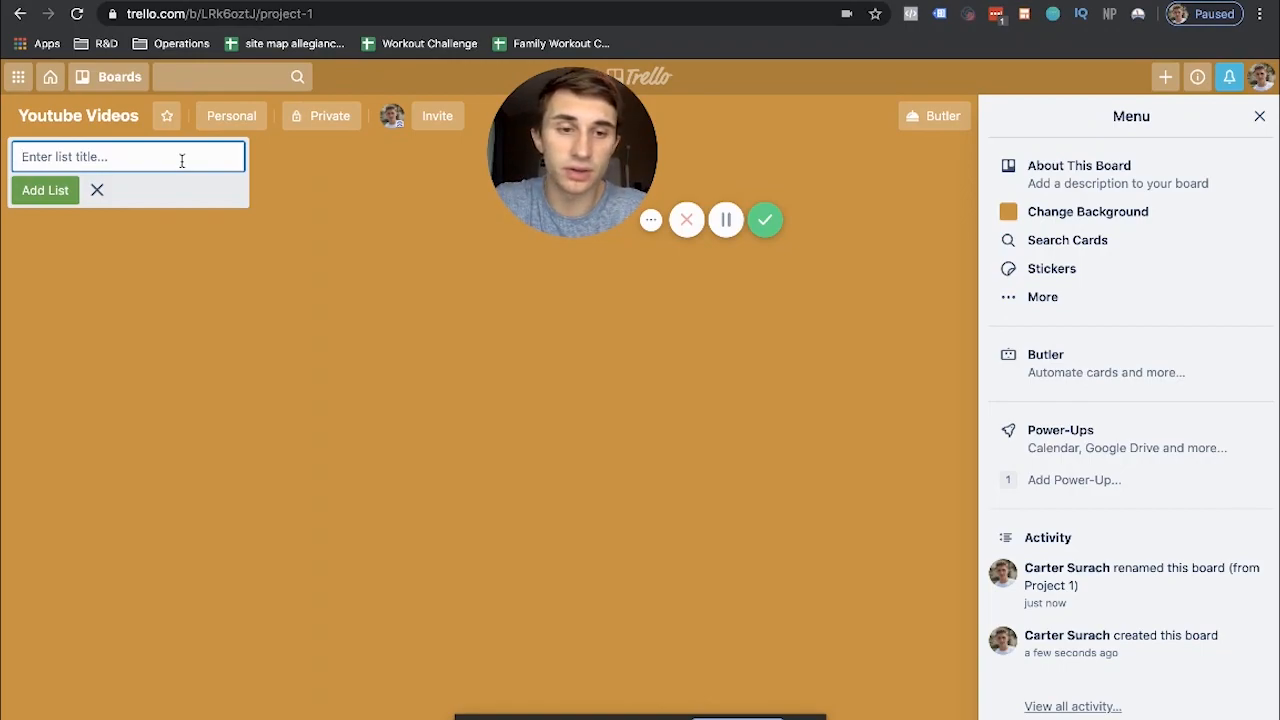
pyautogui.write('Ideaas')
pyautogui.press('BackSpace')
pyautogui.press('BackSpace')
pyautogui.write('s')
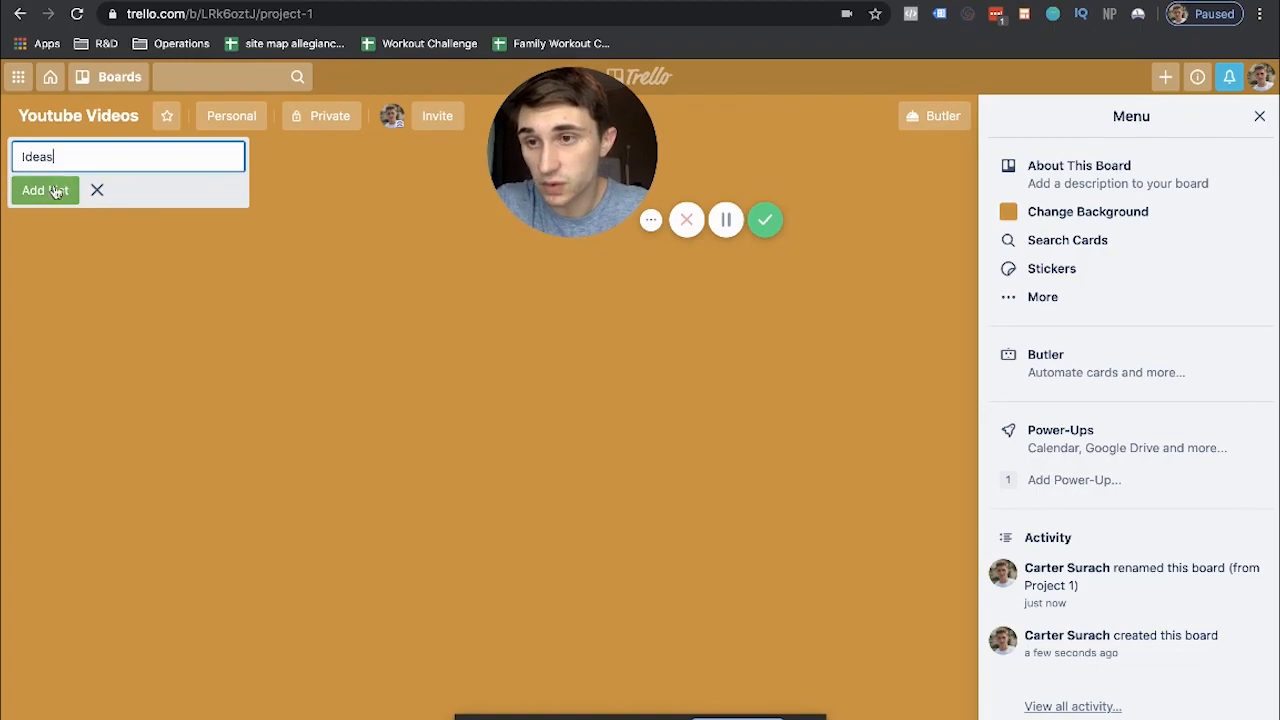
pyautogui.click(50, 190)
# Add a list titled "Planning" after the Ideas list
pyautogui.moveTo(571, 166); pyautogui.dragTo(773, 189)
pyautogui.click(414, 163)
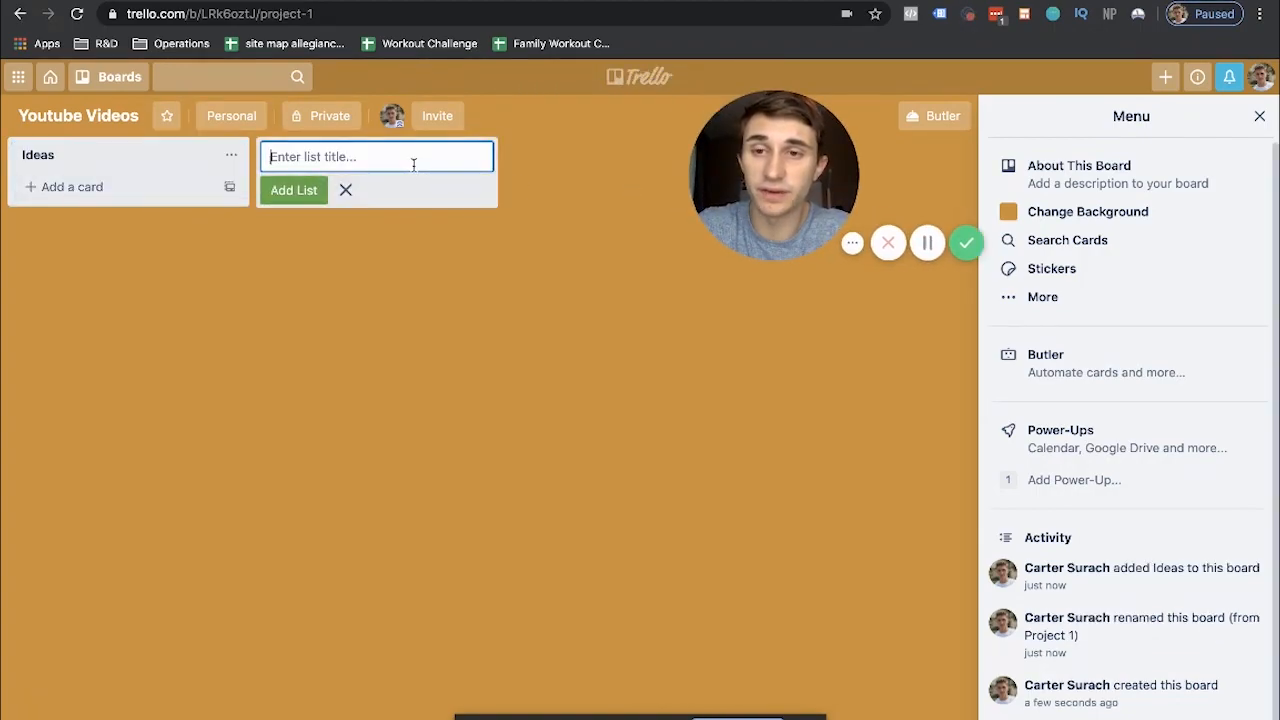
pyautogui.write('Outlining')
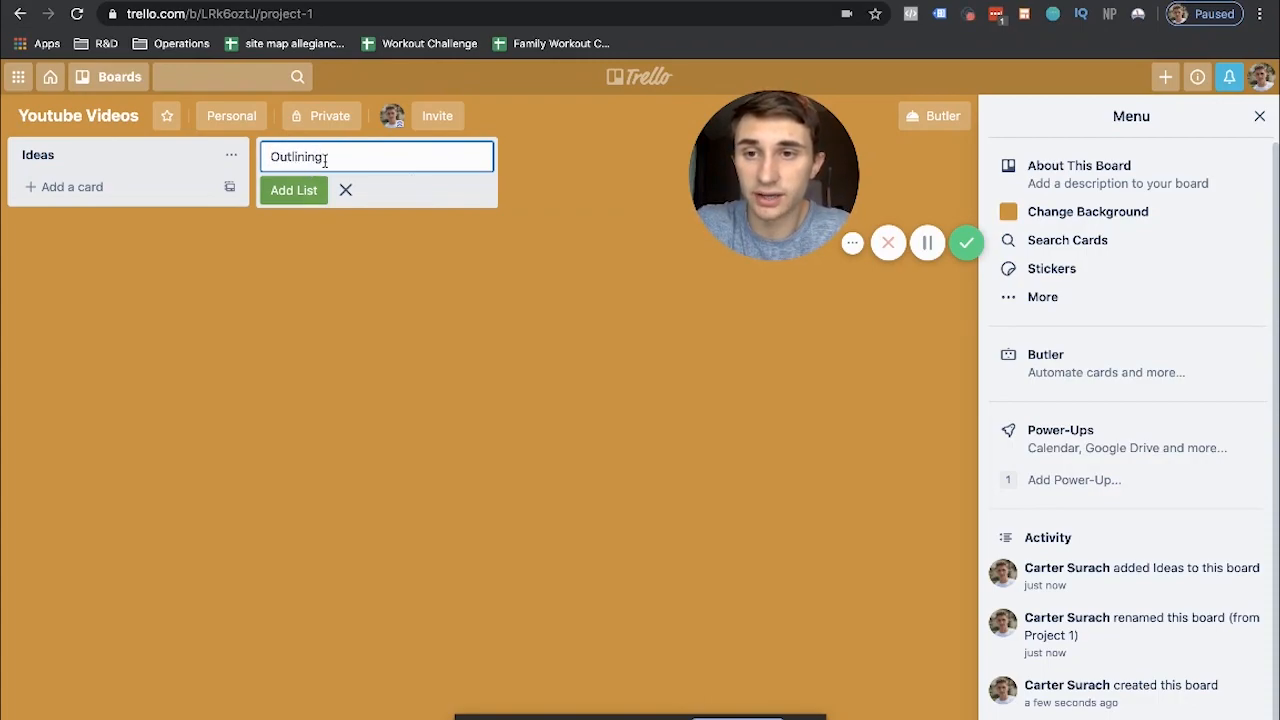
pyautogui.moveTo(318, 158); pyautogui.dragTo(229, 159)
pyautogui.click(269, 159)
pyautogui.write('Planning')
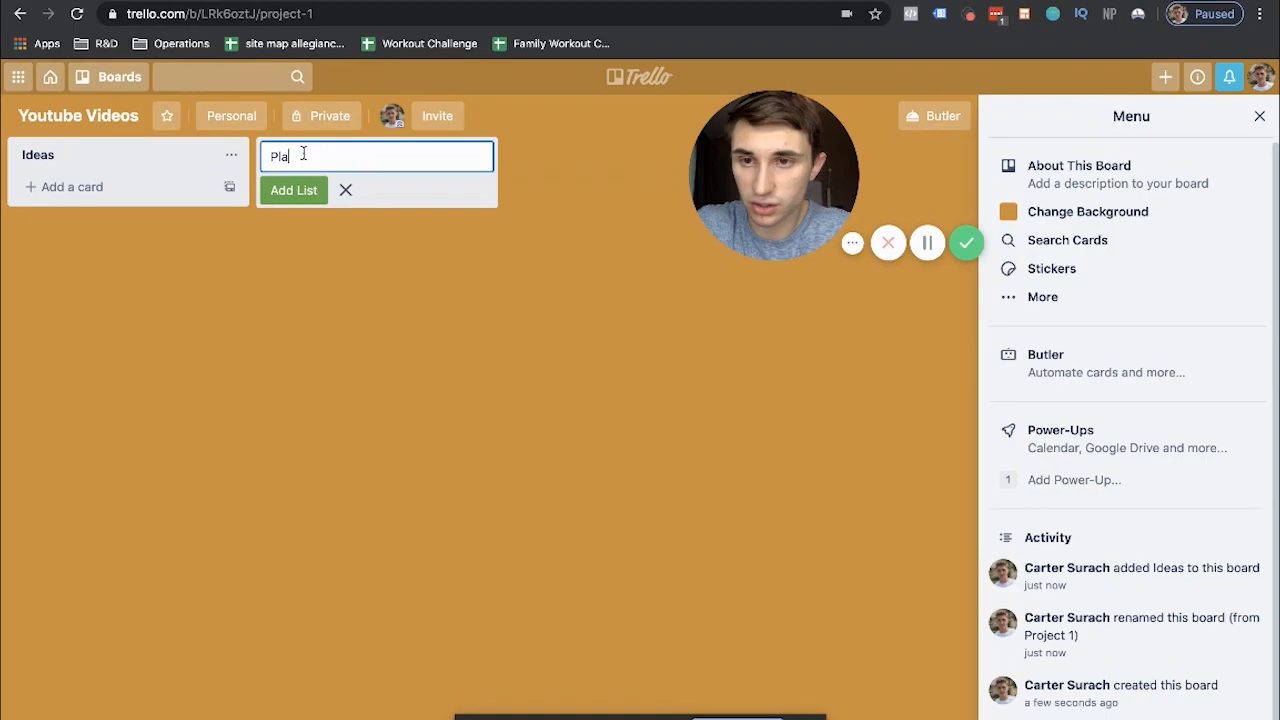
pyautogui.click(294, 191)
# Add lists titled "Filming", "Editing" and "Complete" after the Planning list
pyautogui.moveTo(864, 163); pyautogui.dragTo(1090, 160)
pyautogui.click(689, 157)
pyautogui.write('Filming')
pyautogui.click(552, 189)
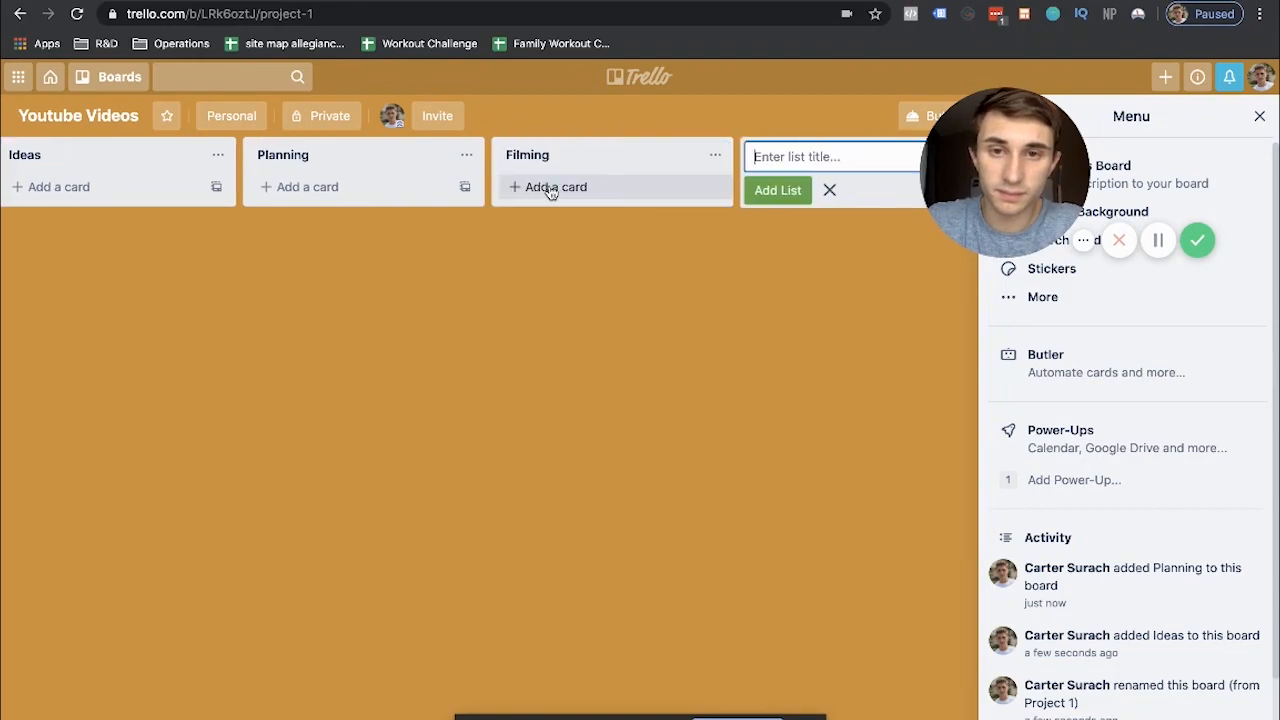
pyautogui.write('Editing')
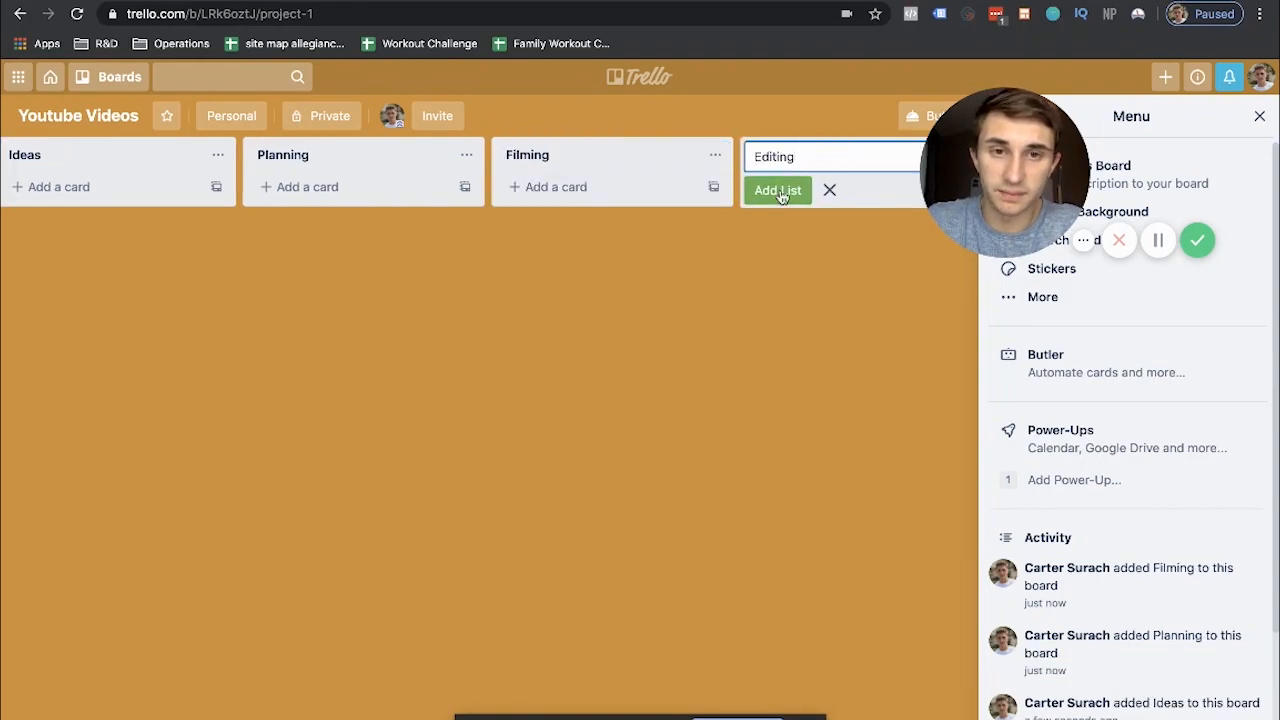
pyautogui.click(777, 190)
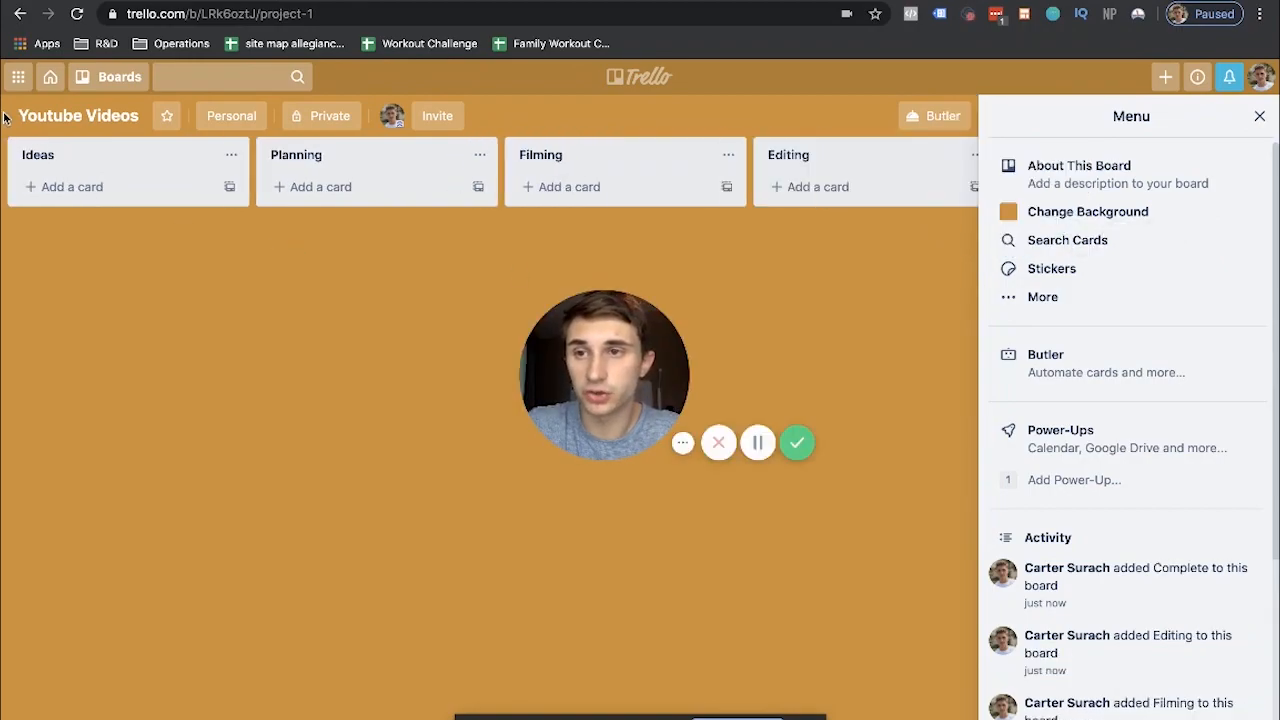
# Add a card titled "How to Use Trello VS Notion..." to the Ideas list
pyautogui.click(103, 189)
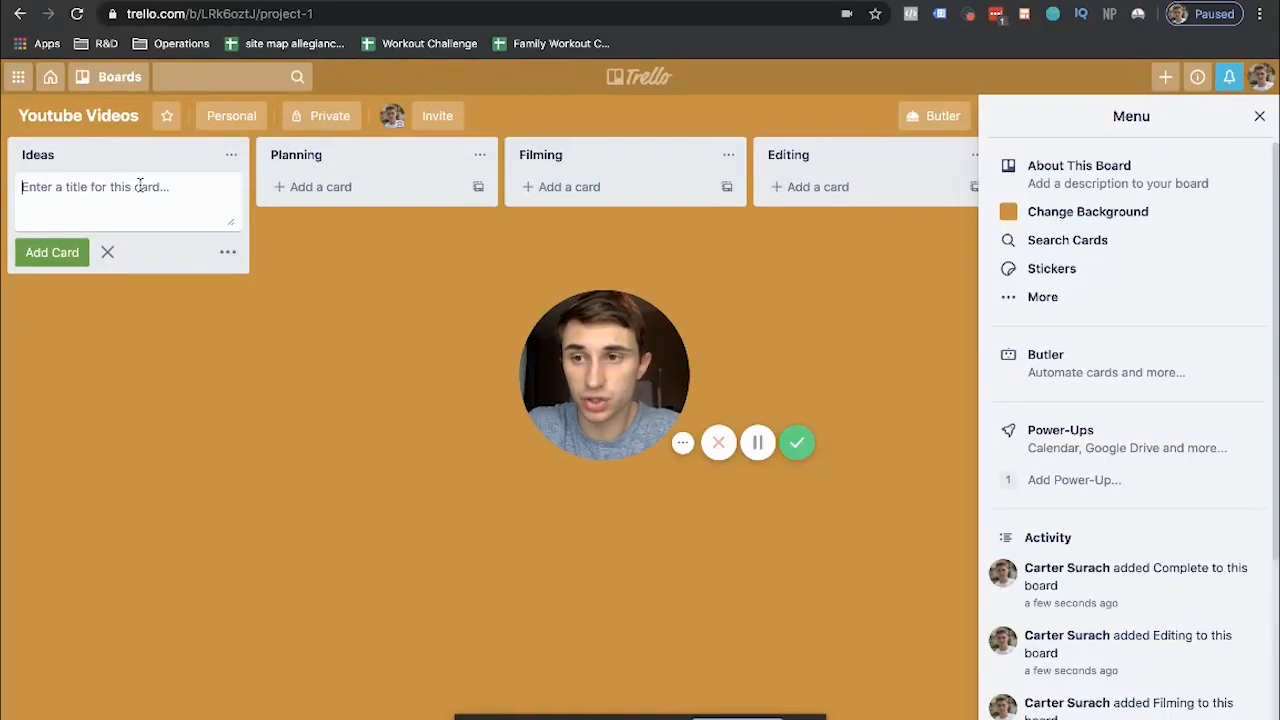
pyautogui.write('Hiw')
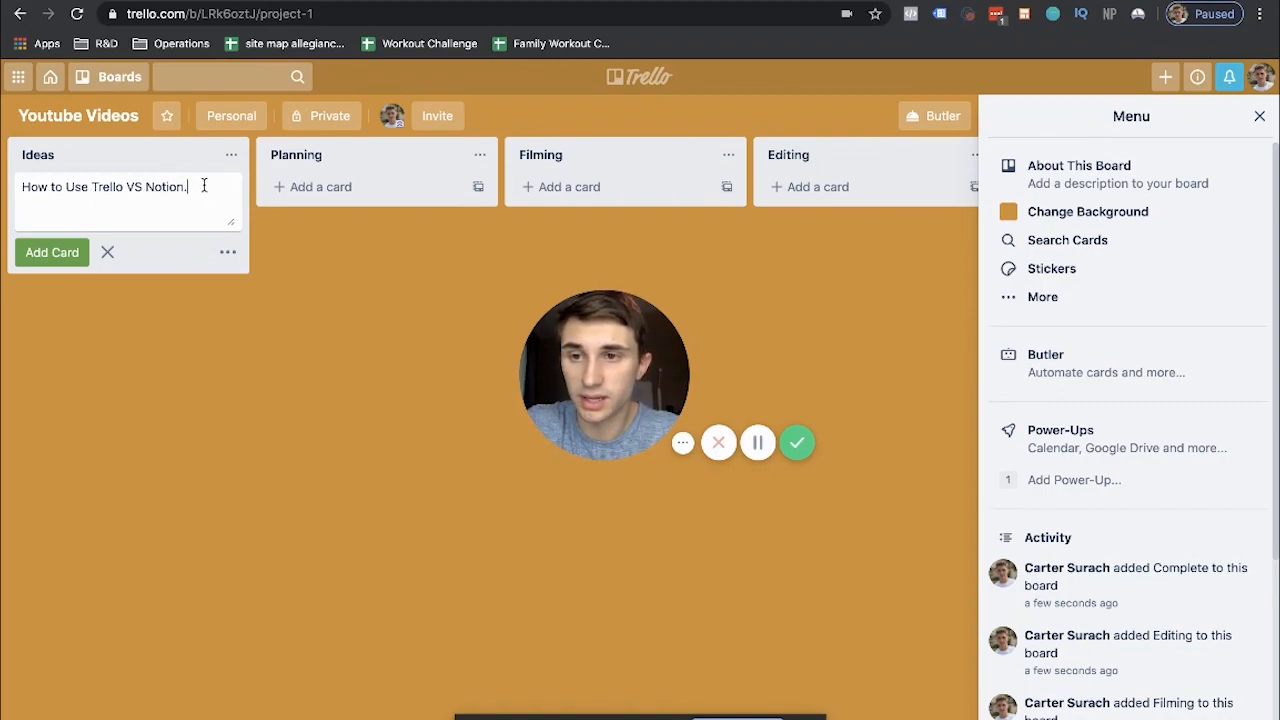
pyautogui.click(58, 250)
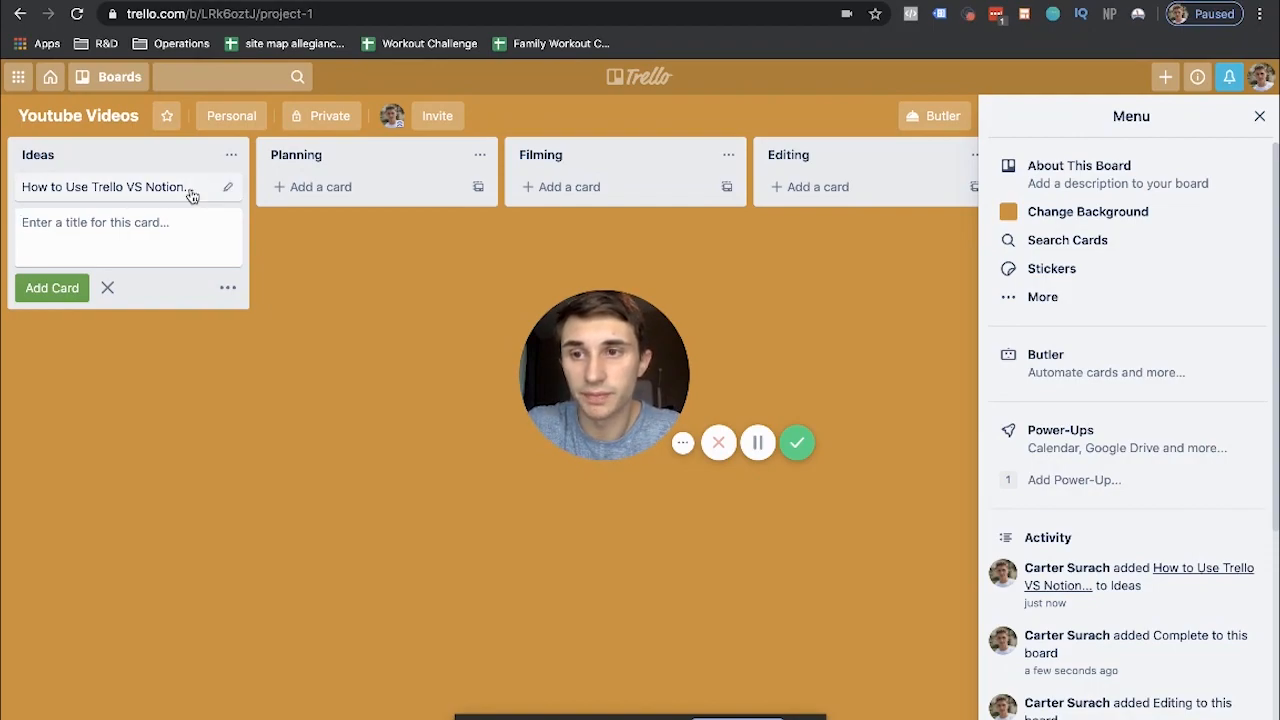
pyautogui.press('Escape')
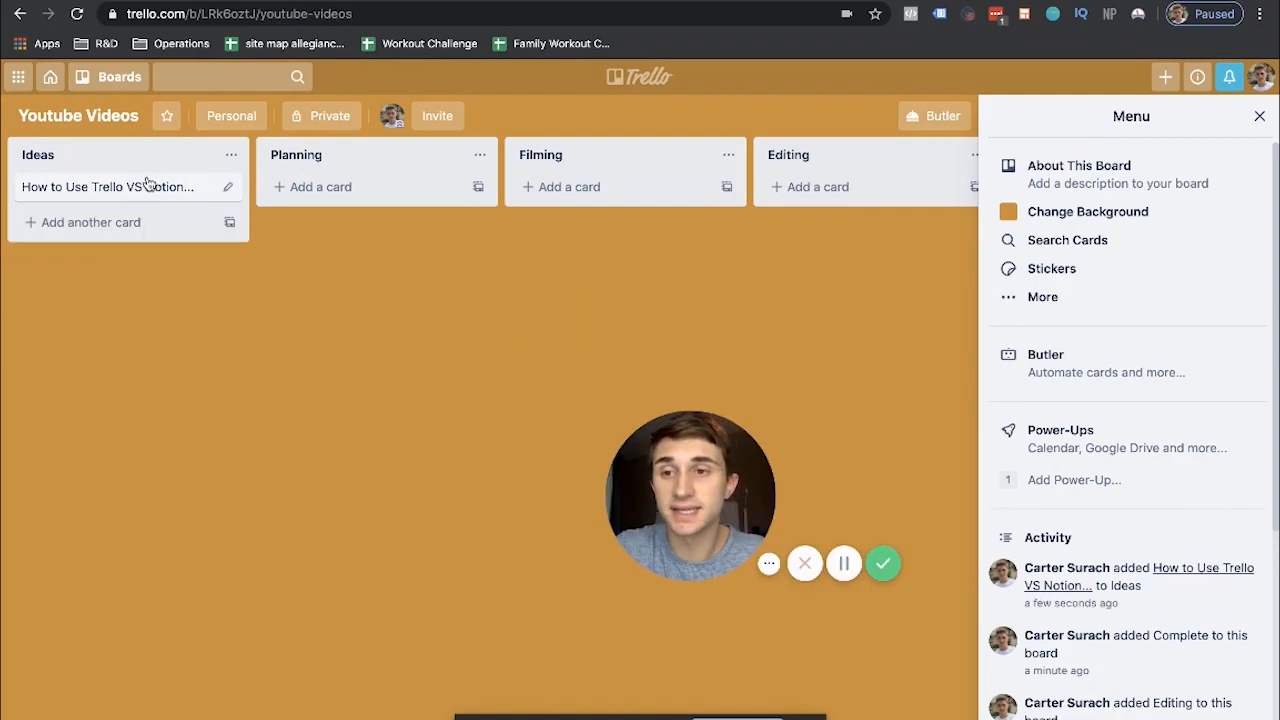
# Move the video card to Planning and save an "OUTLINE" description listing Intro, Compare Scheduling, Compare Project Management and Final Verdict, numbered 1.) to 4.)
pyautogui.moveTo(140, 190); pyautogui.dragTo(420, 185)
pyautogui.click(388, 195)
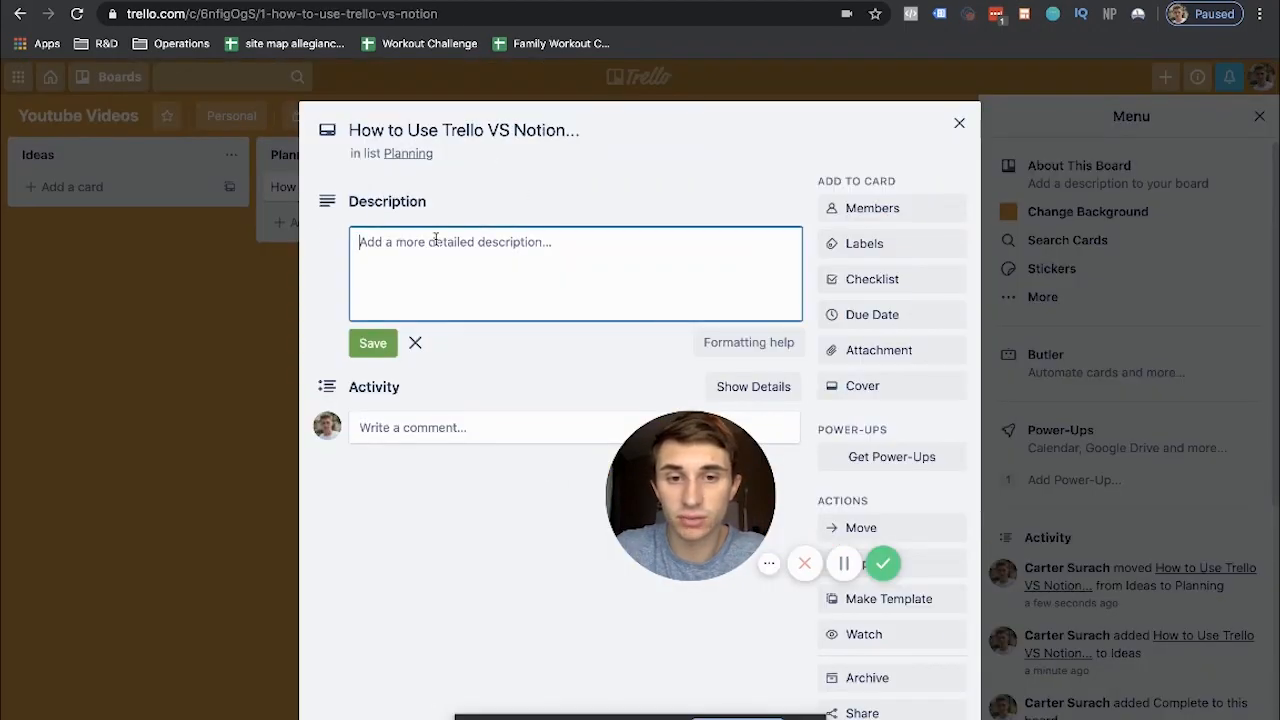
pyautogui.write('OUTLINE')
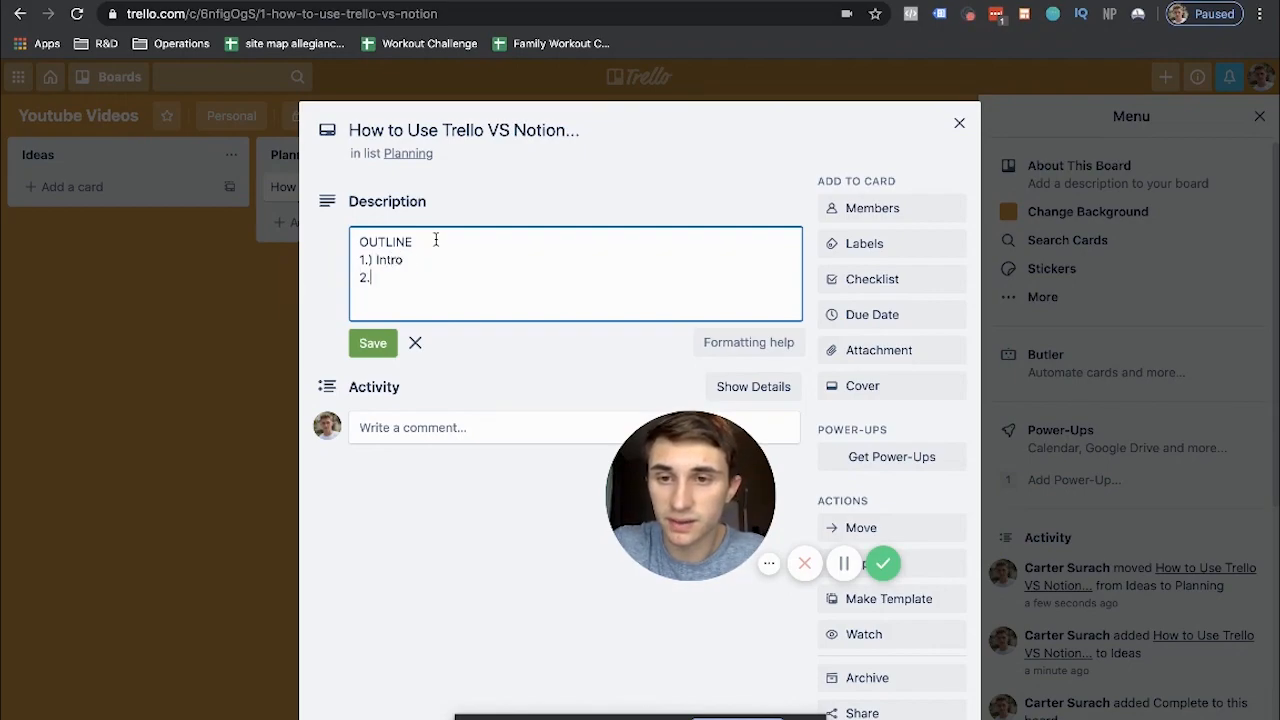
pyautogui.write('e')
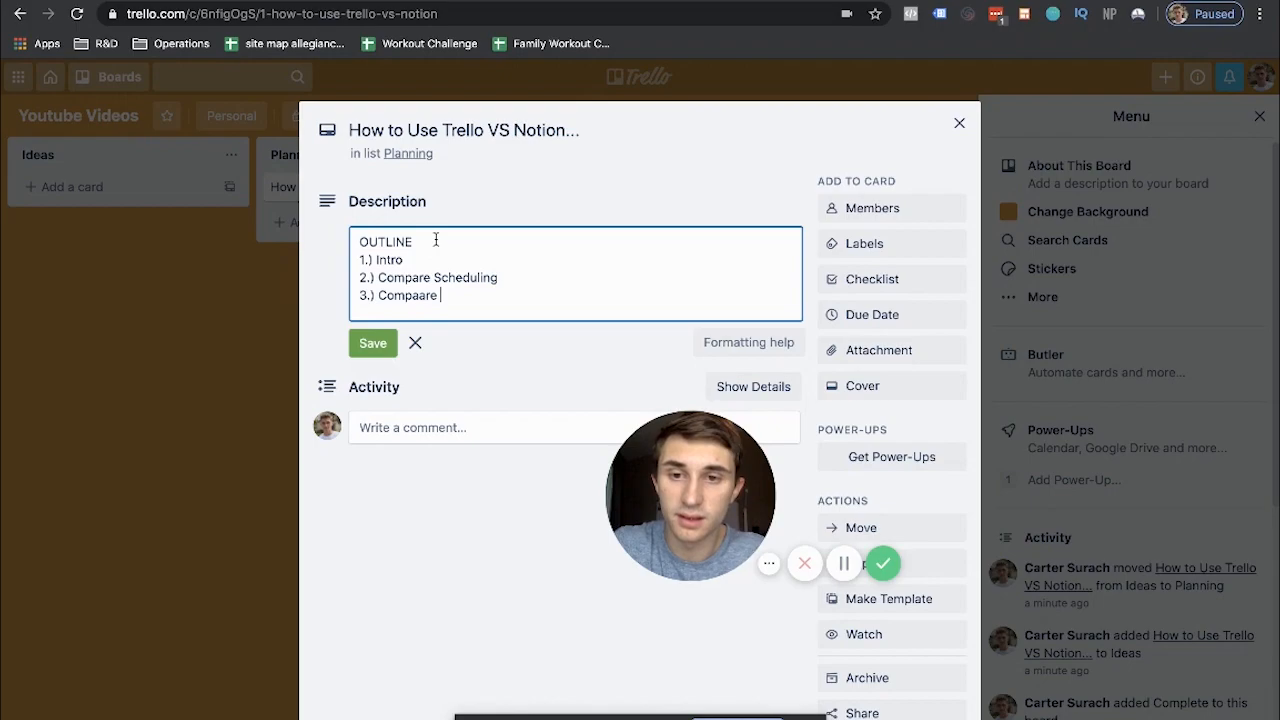
pyautogui.write('re Project Management')
pyautogui.press('Return')
pyautogui.write('4.) Final Verdict.')
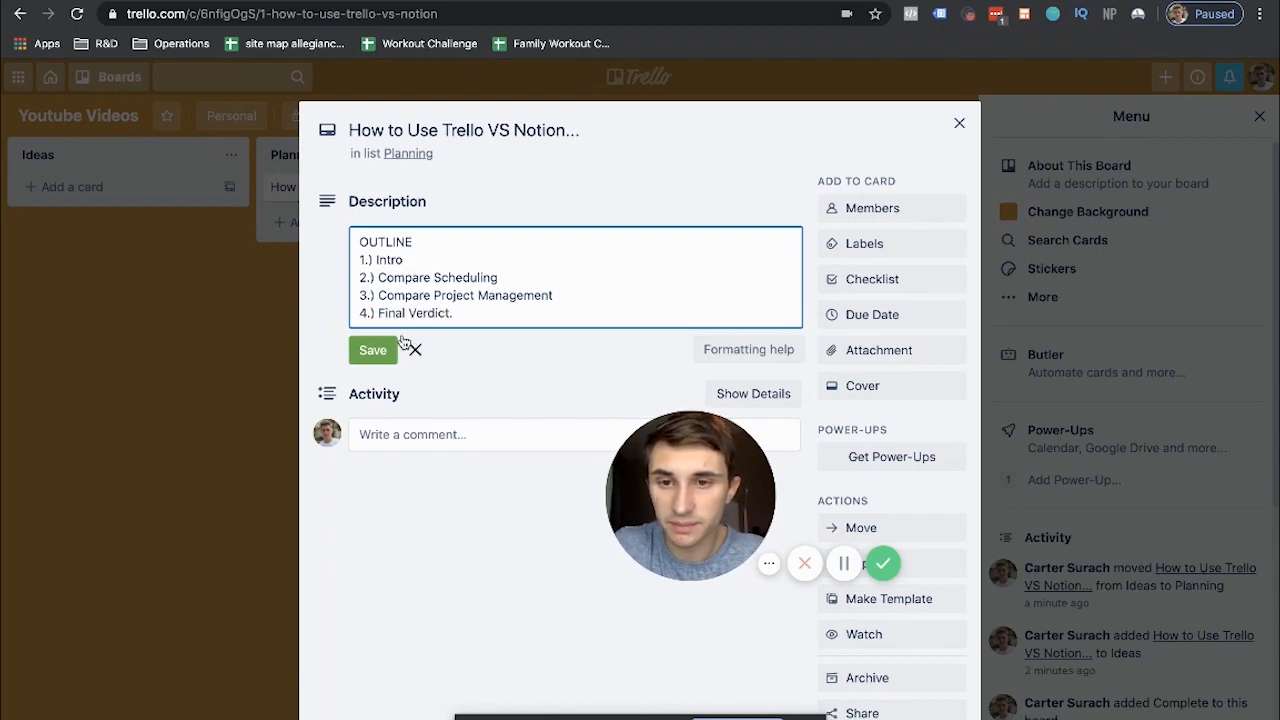
pyautogui.press('BackSpace')
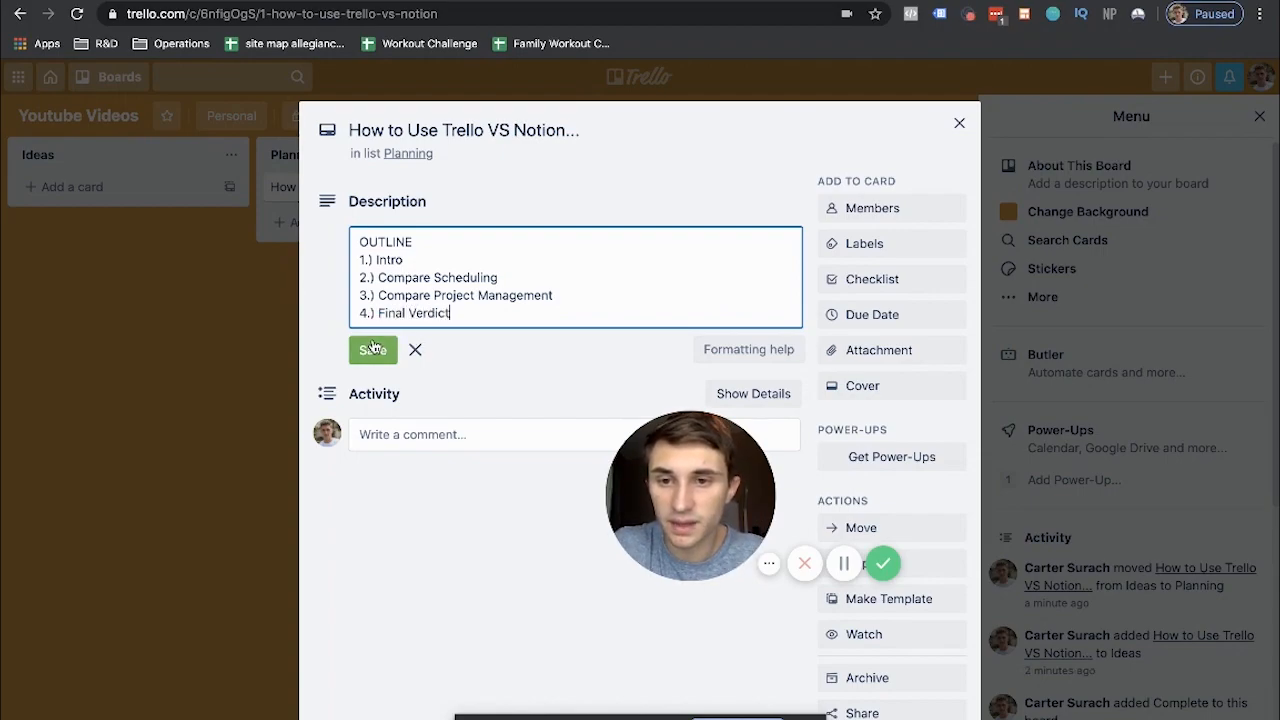
pyautogui.click(372, 349)
# Add "- Which is better?" and "- How do I use them?" under Intro in the card description, save it and close the card
pyautogui.click(478, 266)
pyautogui.click(465, 254)
pyautogui.press('Return')
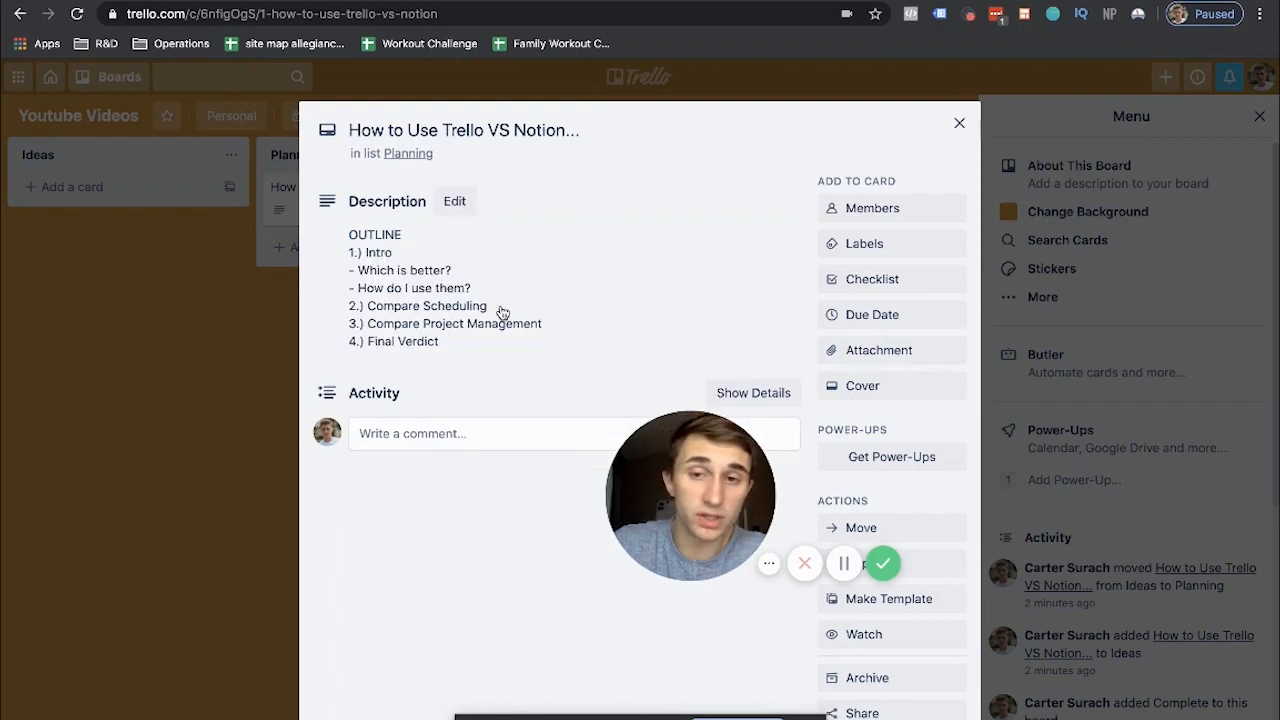
pyautogui.click(959, 122)
# Move the card from Planning to Filming and open it to review its description
pyautogui.moveTo(329, 200); pyautogui.dragTo(571, 249)
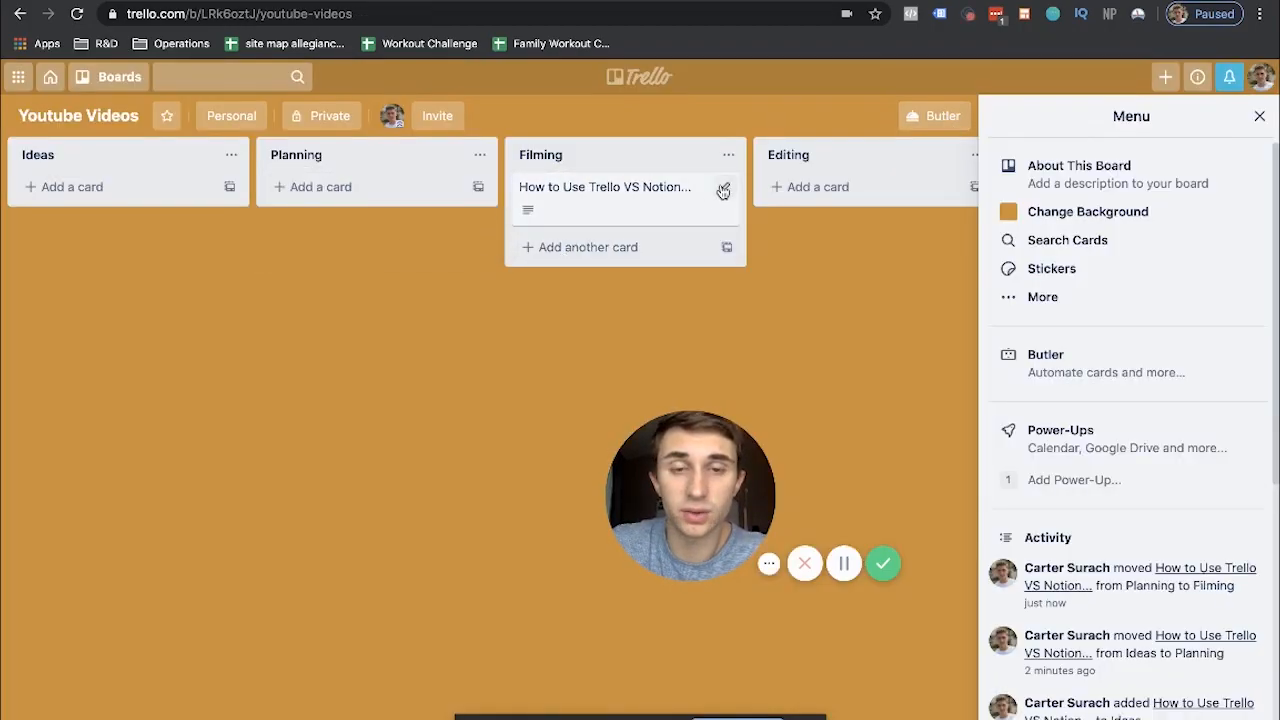
pyautogui.click(640, 200)
pyautogui.click(455, 245)
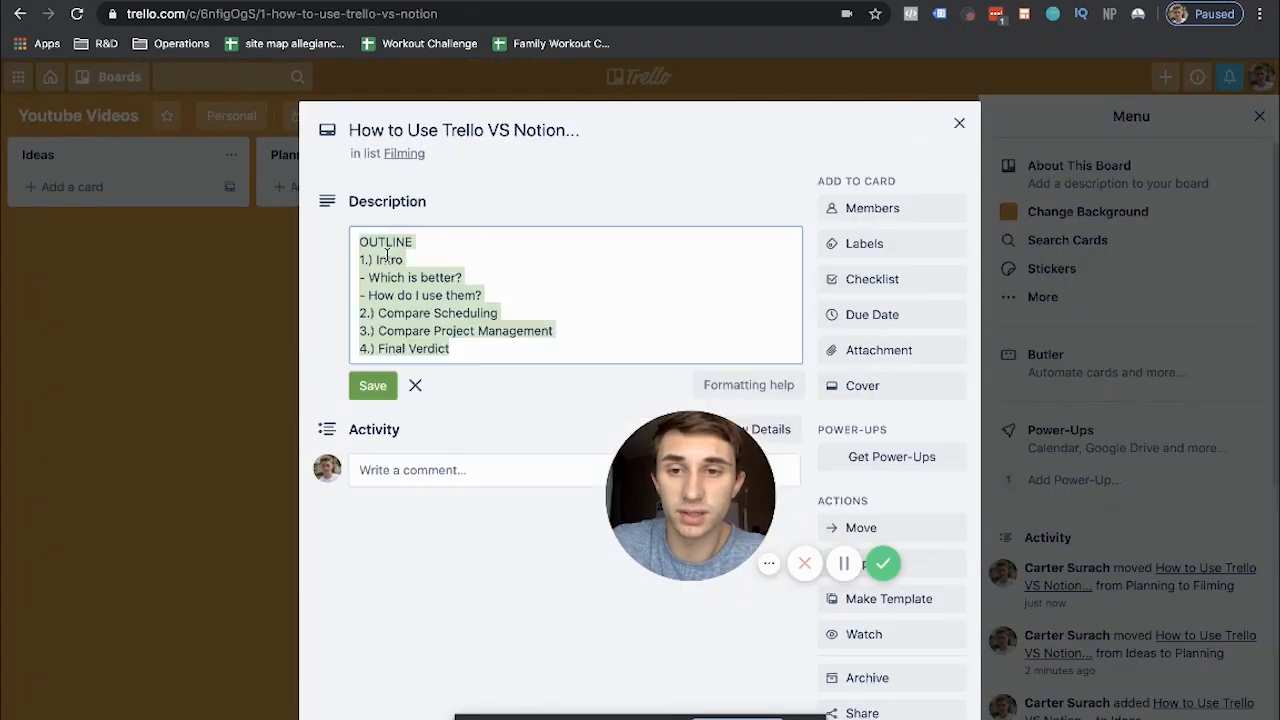
pyautogui.click(491, 292)
pyautogui.tripleClick(492, 295)
pyautogui.click(372, 385)
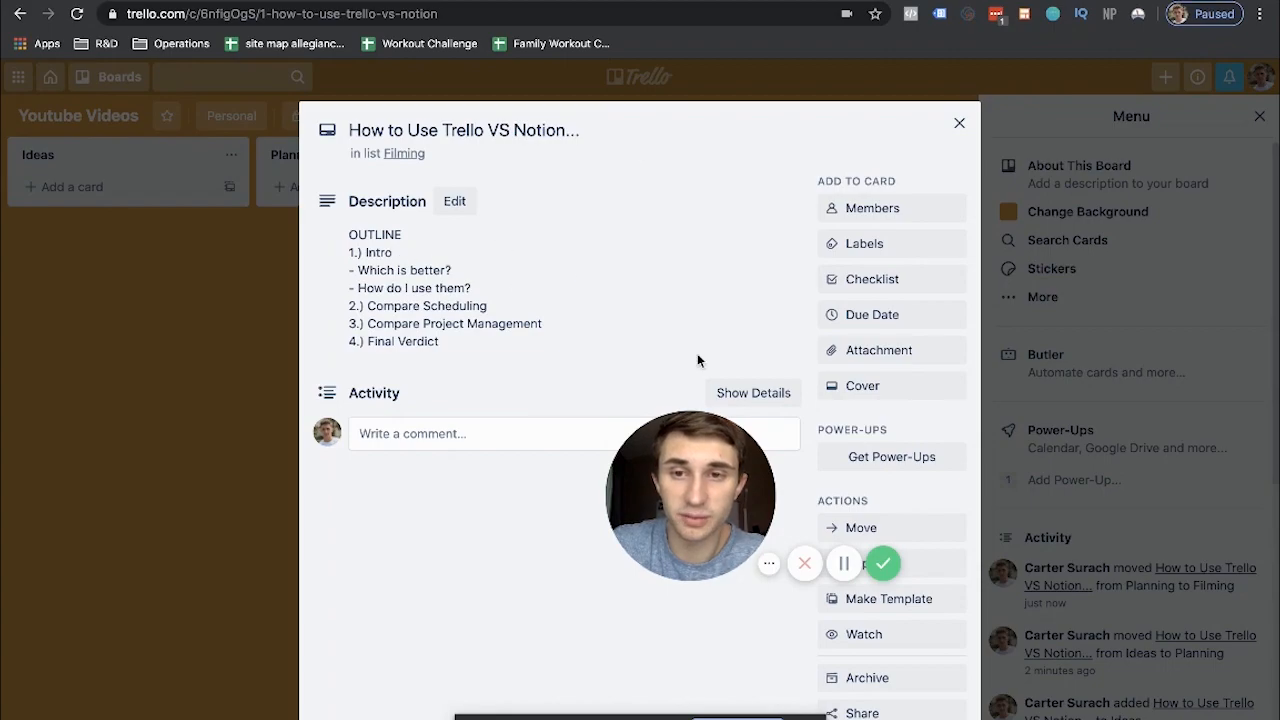
# Add a checklist with the default title to the card, containing the items "Film Intro" and "Film Scheduling"
pyautogui.click(926, 281)
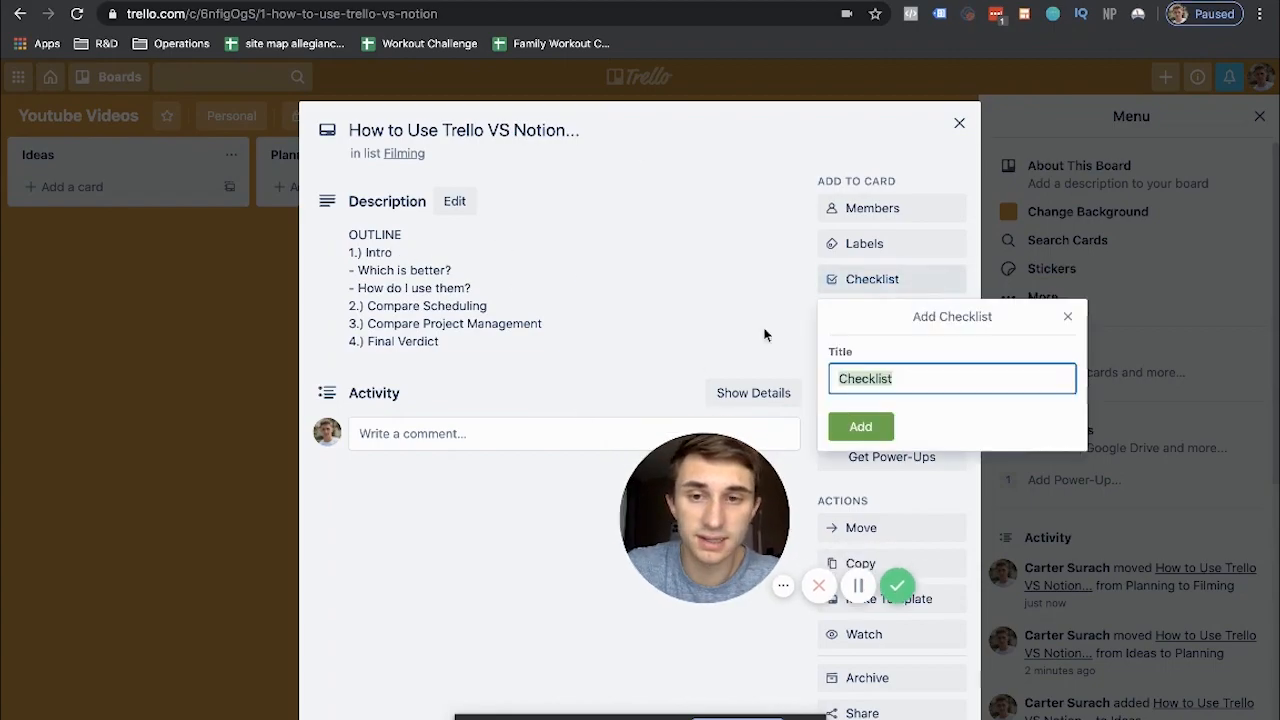
pyautogui.click(860, 426)
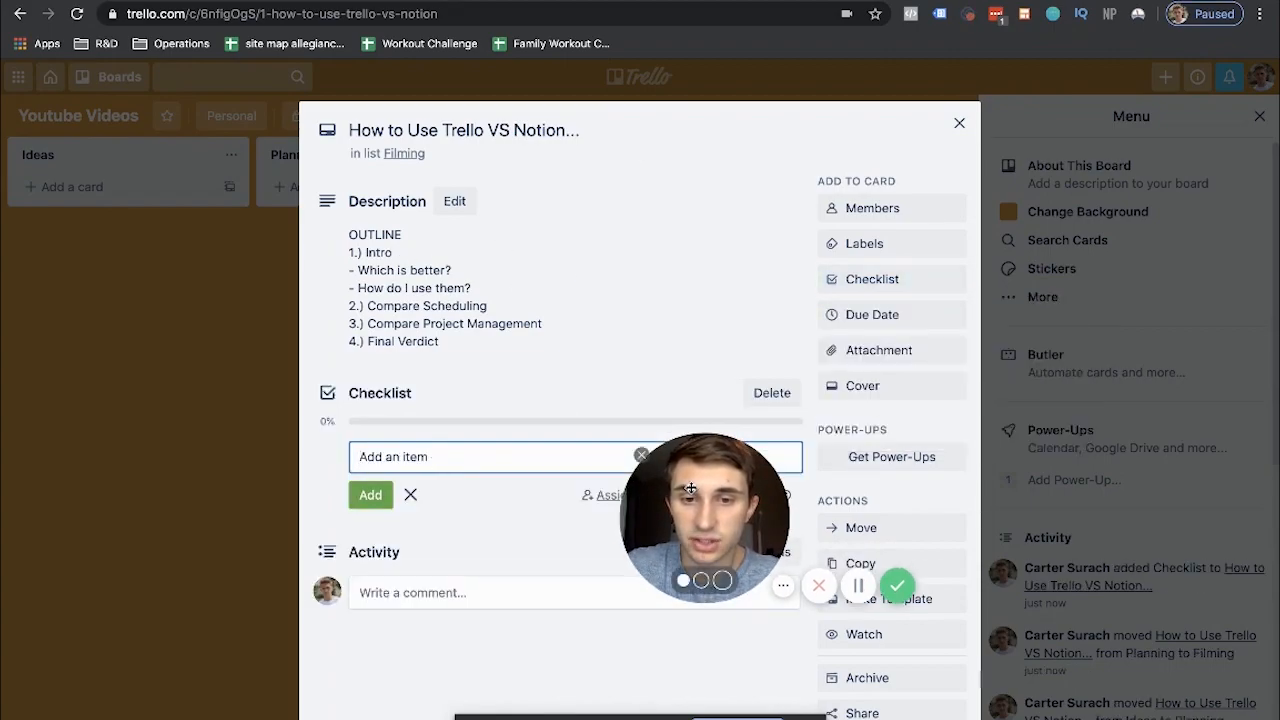
pyautogui.moveTo(690, 488); pyautogui.dragTo(814, 443)
pyautogui.click(387, 454)
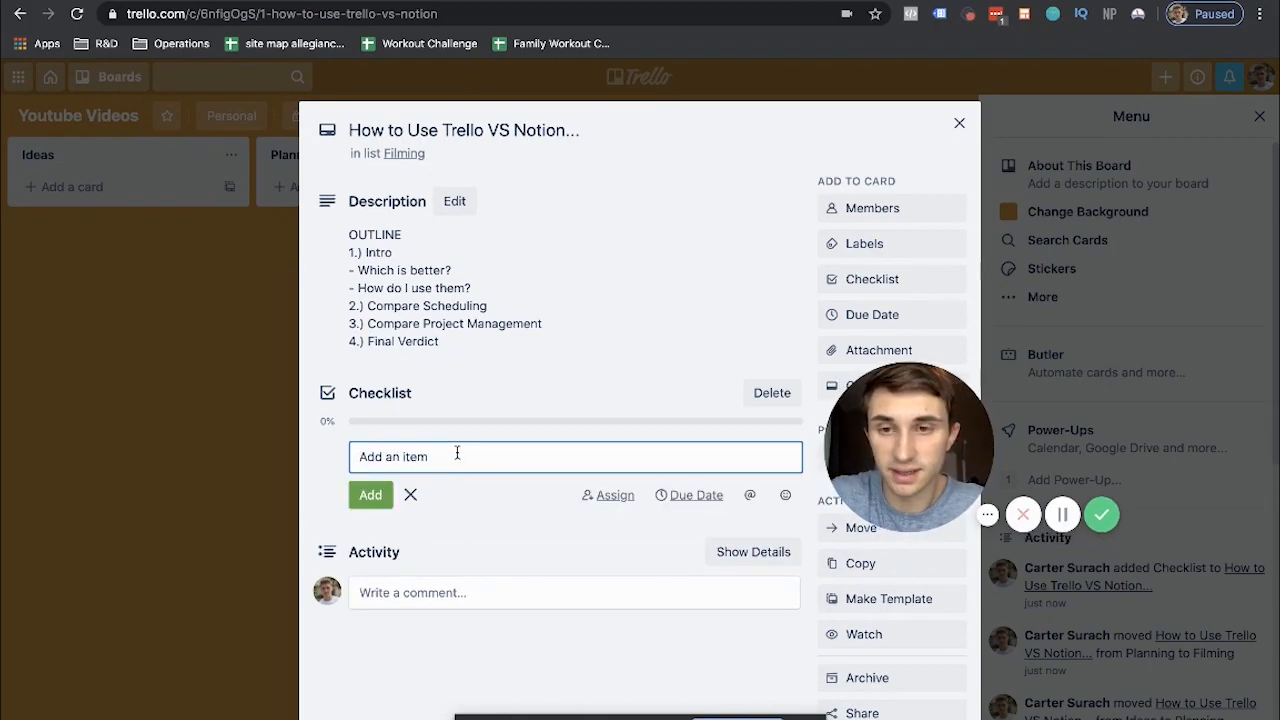
pyautogui.write('Film Intro')
pyautogui.click(378, 496)
pyautogui.write('Film Sc')
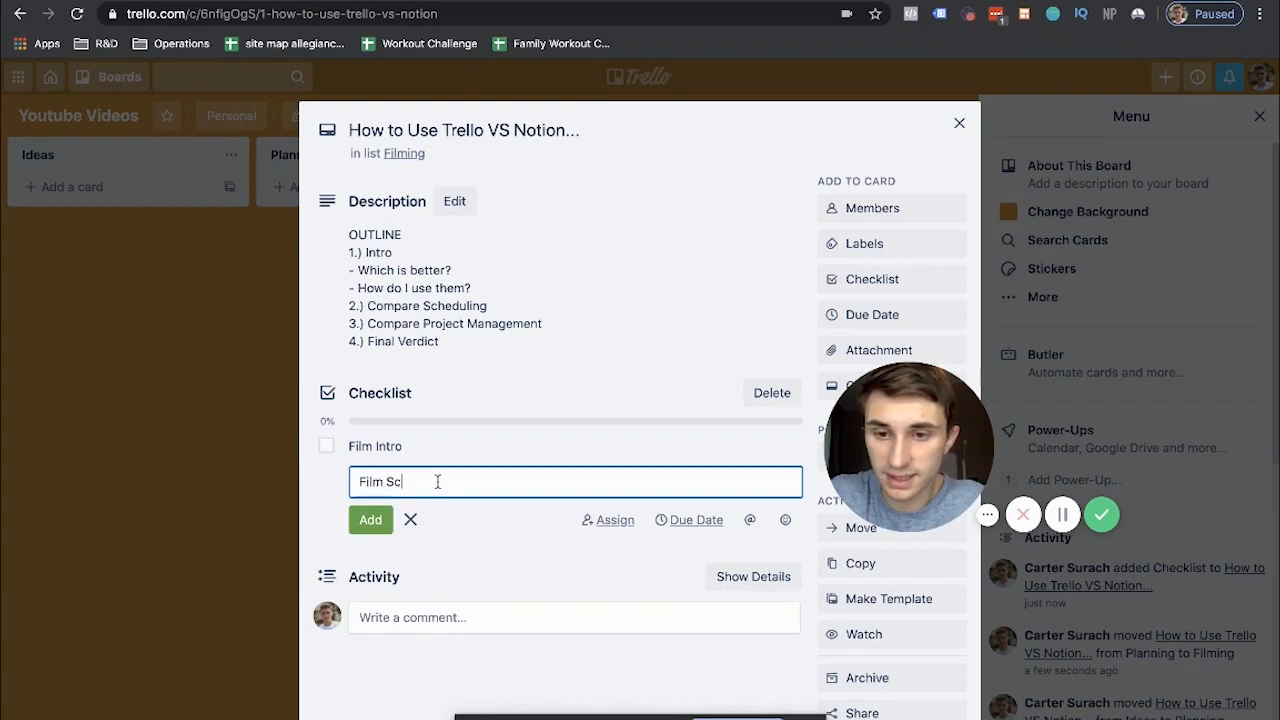
pyautogui.write('heduling')
pyautogui.press('Return')
# Add the items "Film Project Management" and "Film Final Verdict" to the checklist
pyautogui.write('Film')
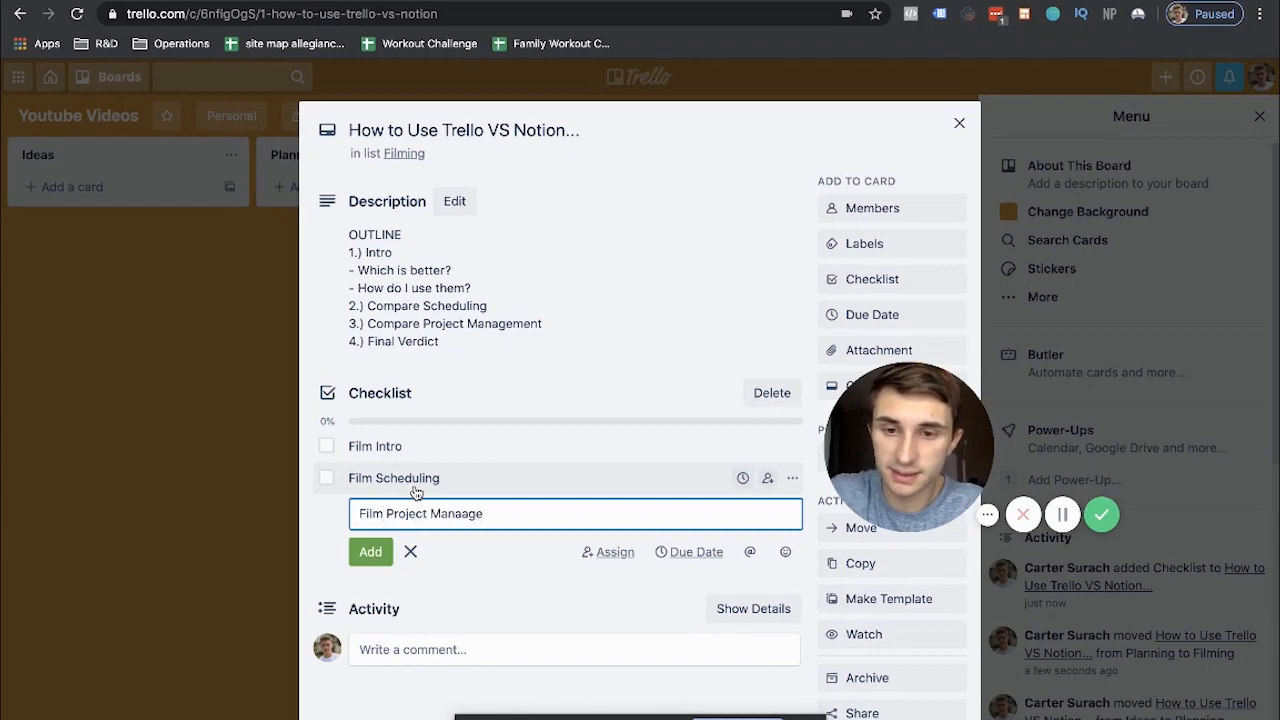
pyautogui.press('BackSpace')
pyautogui.press('BackSpace')
pyautogui.write('gement')
pyautogui.press('Return')
pyautogui.write('Film')
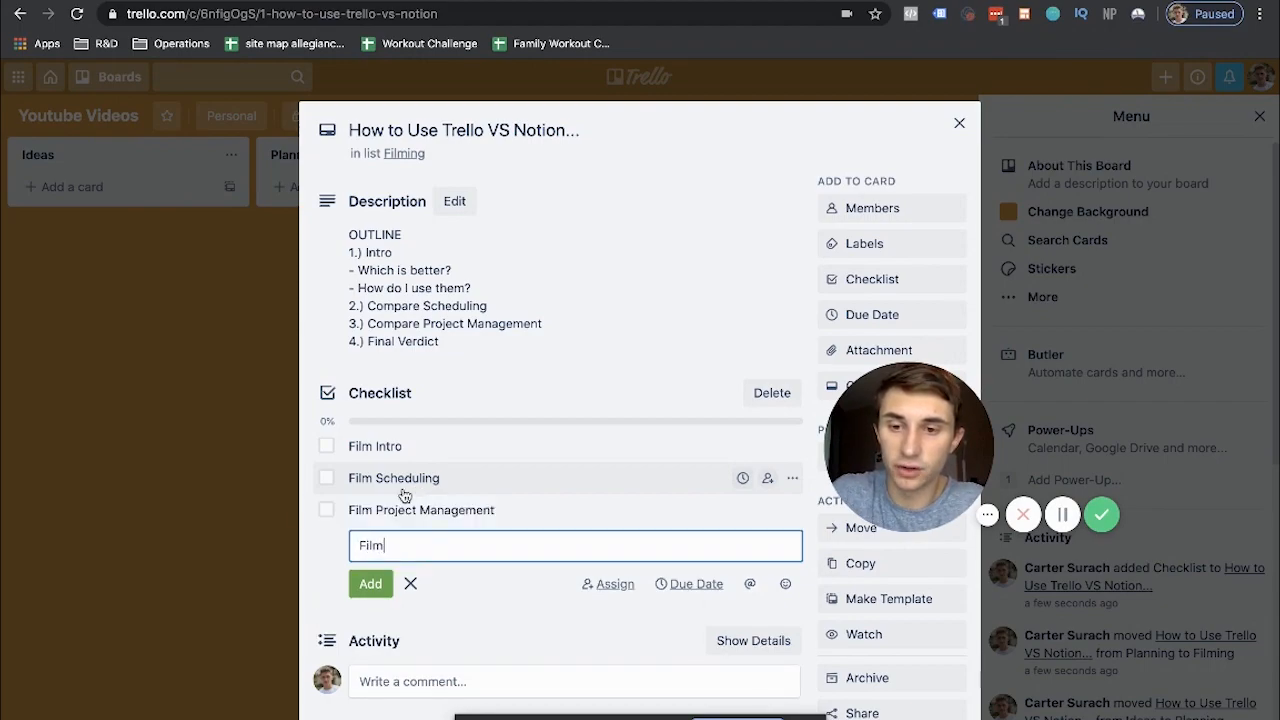
pyautogui.write(' Final Verdict')
pyautogui.press('Return')
# Add a final "Send to Editor" item to the filming checklist
pyautogui.write('Se')
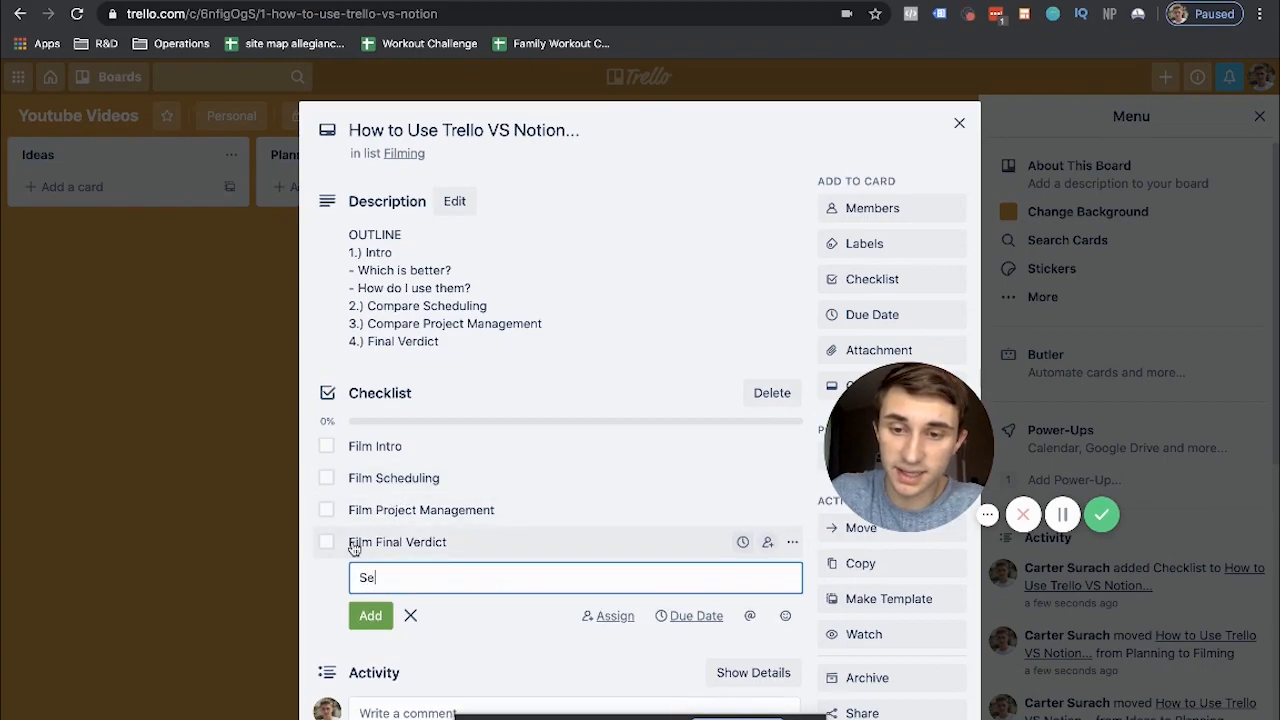
pyautogui.write('nd to Editor')
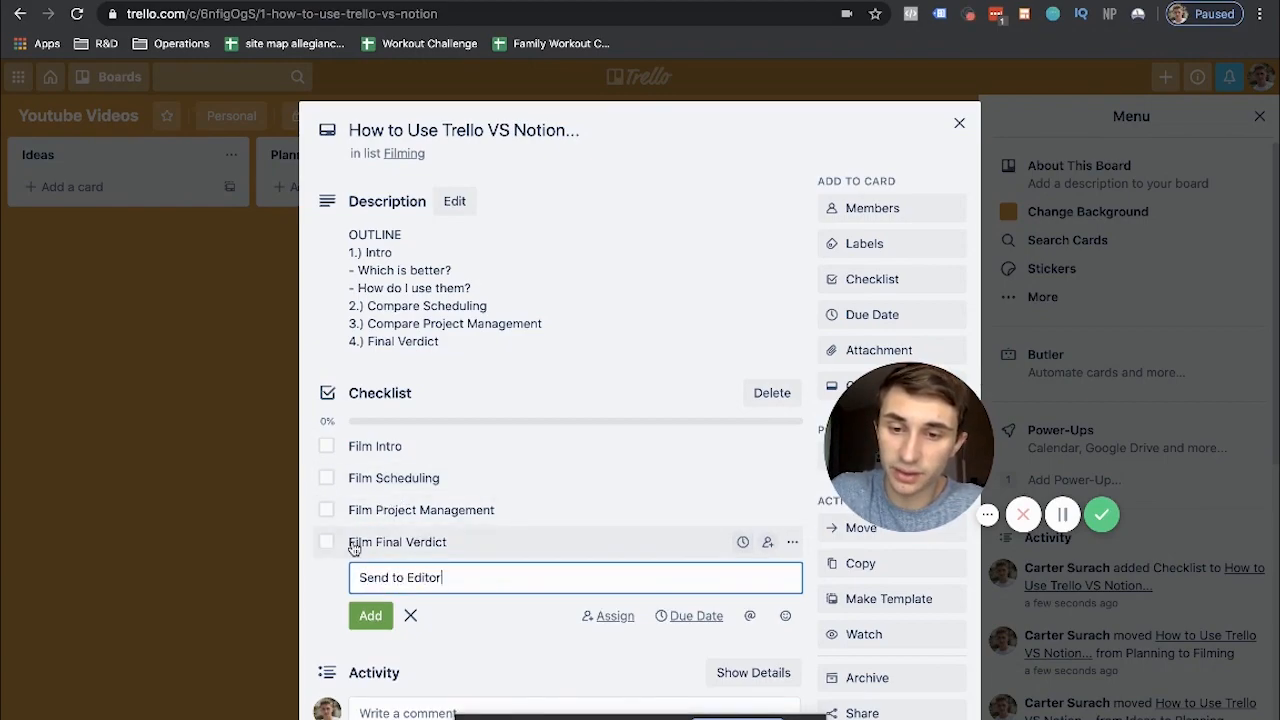
pyautogui.click(345, 603)
pyautogui.click(380, 577)
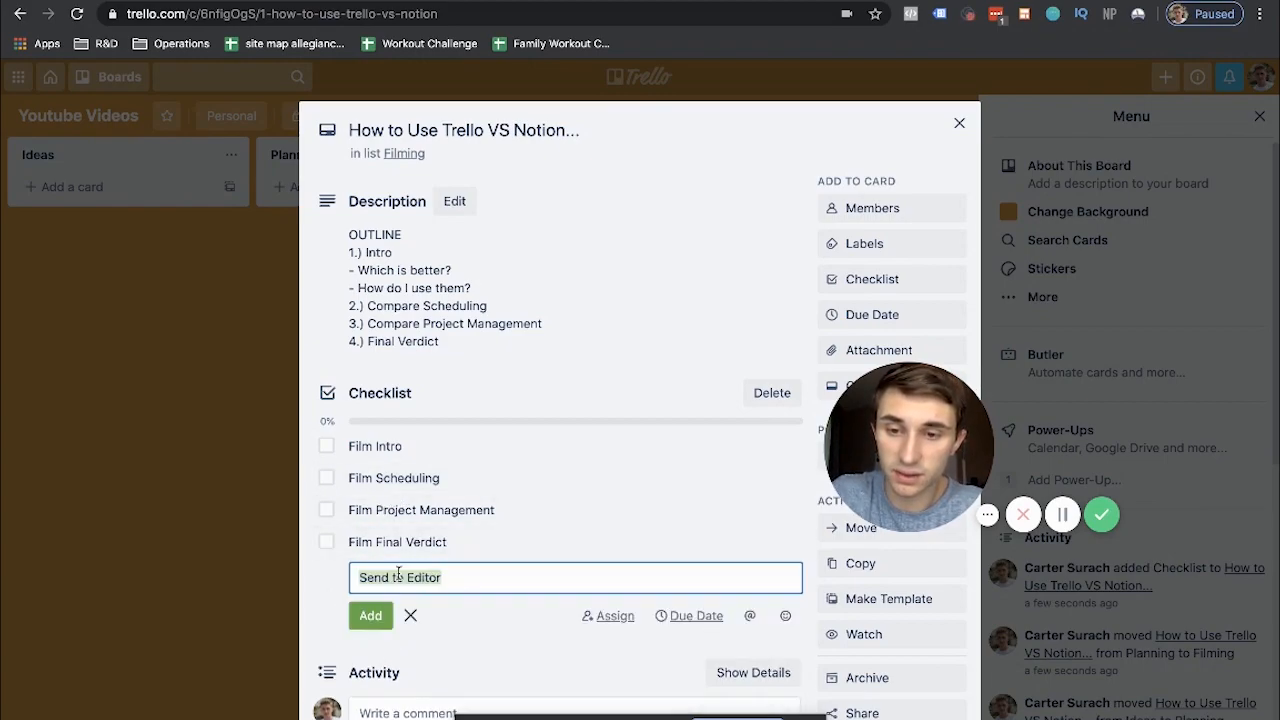
pyautogui.click(370, 615)
# Mark all five filming checklist items as complete, from "Film Intro" to "Send to Editor"
pyautogui.click(326, 446)
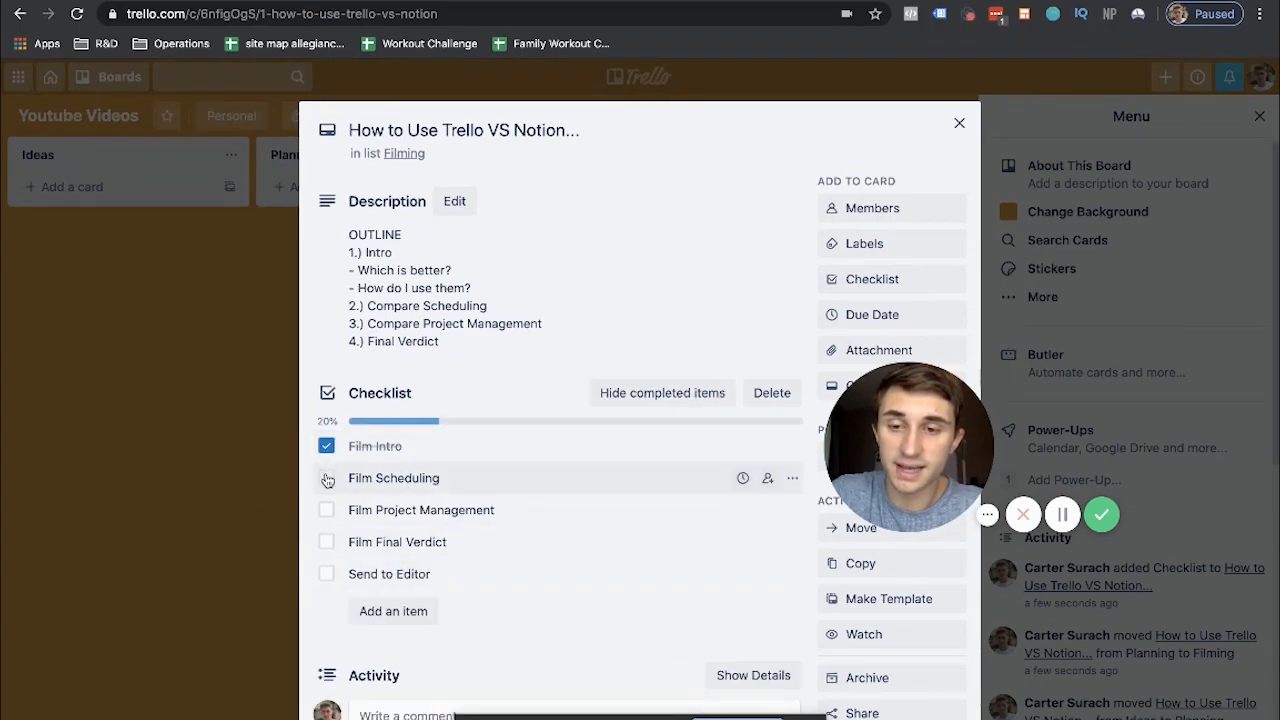
pyautogui.click(326, 478)
pyautogui.click(326, 510)
pyautogui.click(326, 542)
pyautogui.click(326, 574)
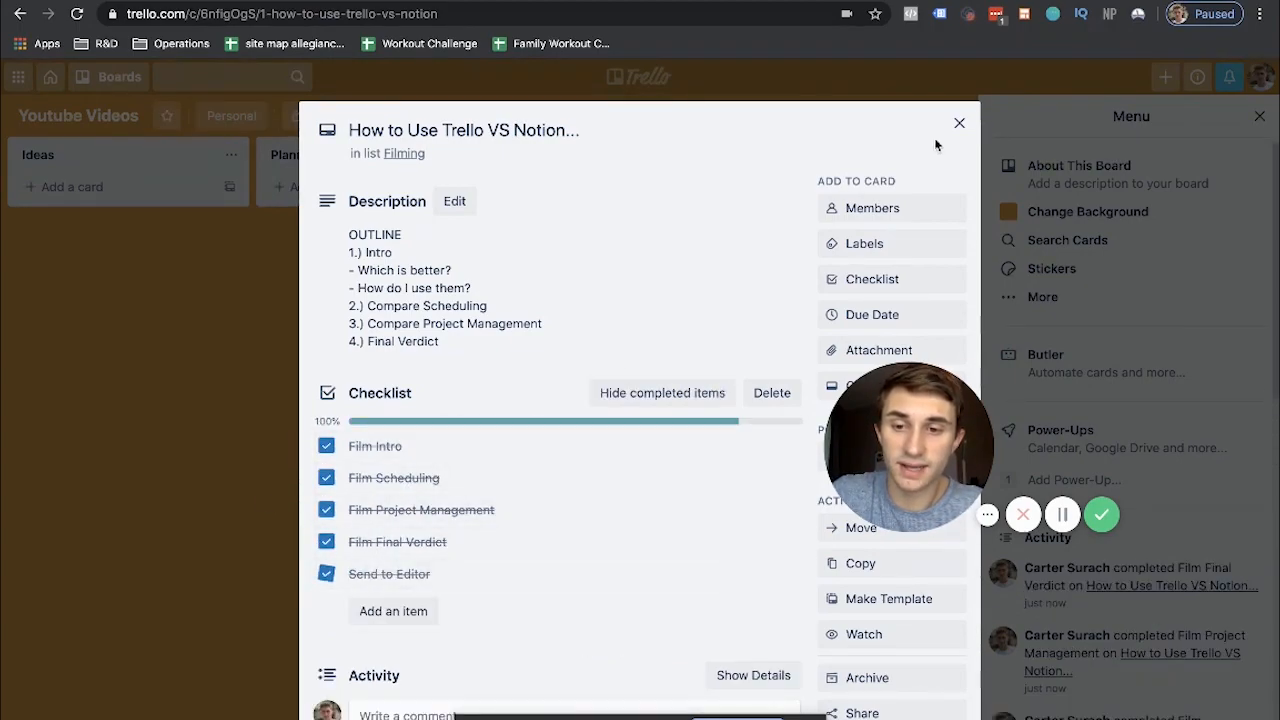
# Move the card from the Filming list to the Editing list and open it again
pyautogui.click(963, 122)
pyautogui.moveTo(535, 205); pyautogui.dragTo(503, 189)
pyautogui.click(514, 194)
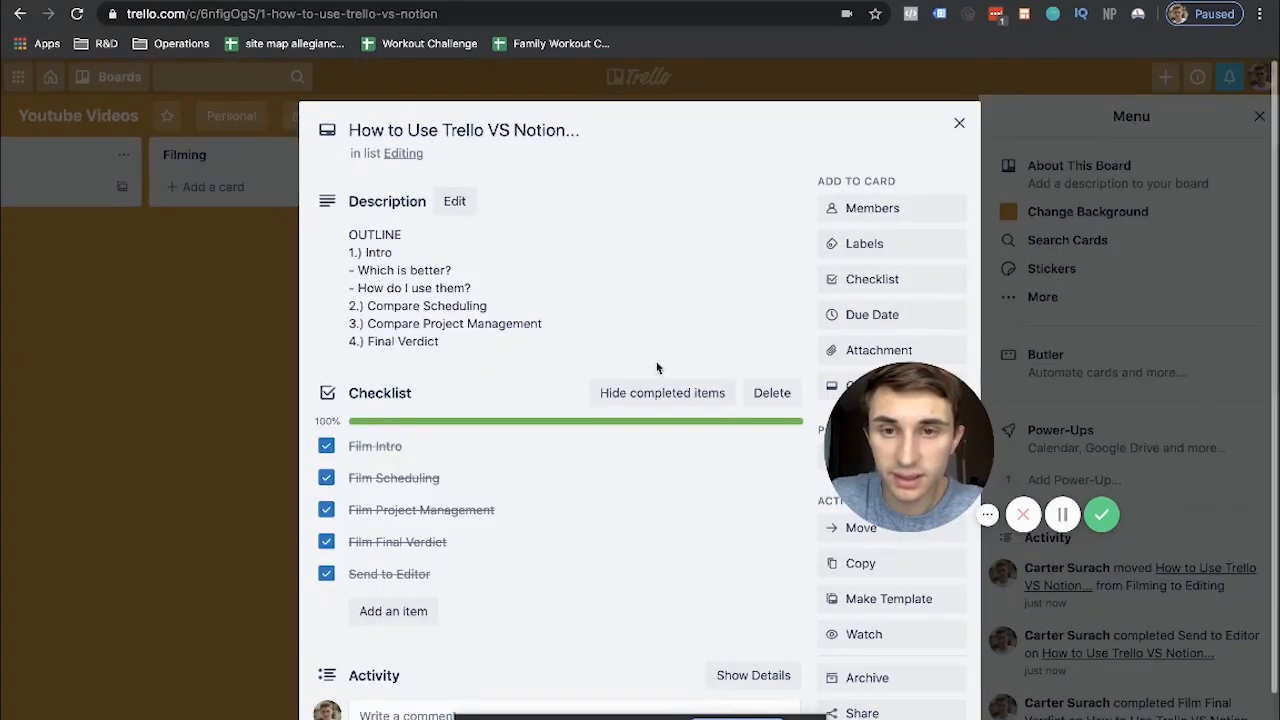
pyautogui.moveTo(852, 479); pyautogui.dragTo(1072, 348)
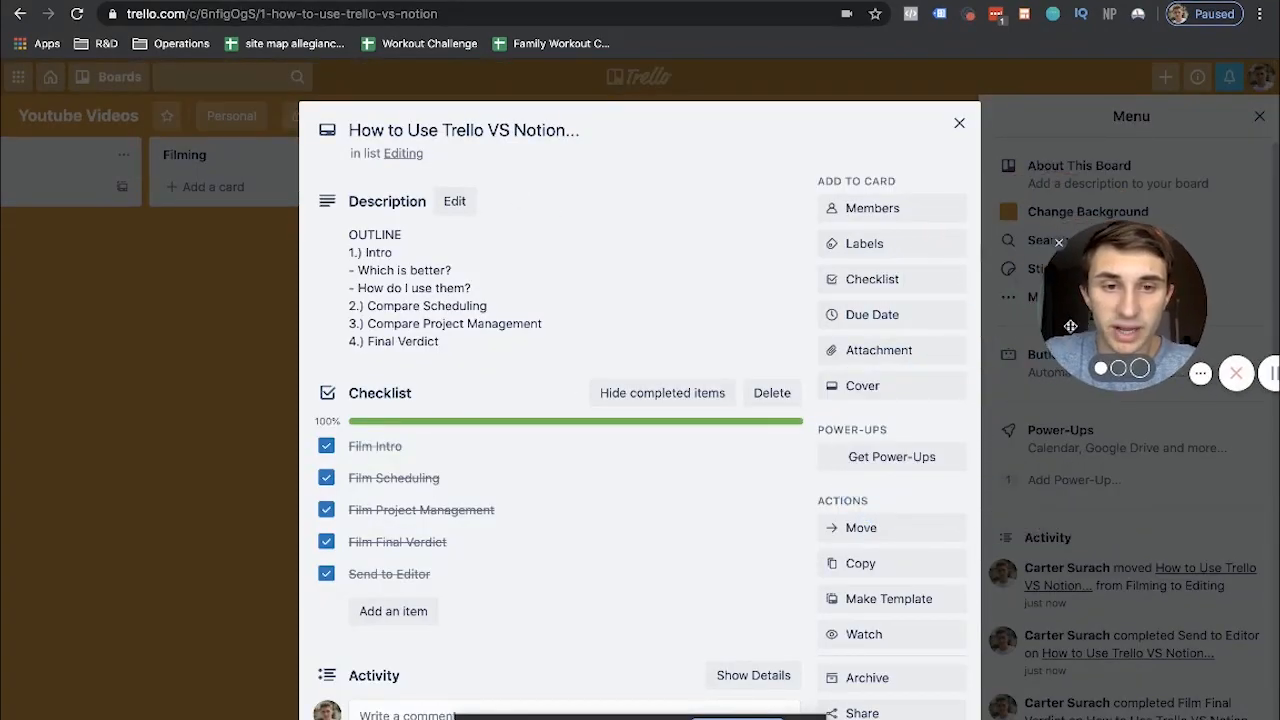
# Add a second checklist titled "Editing" to the card
pyautogui.click(876, 283)
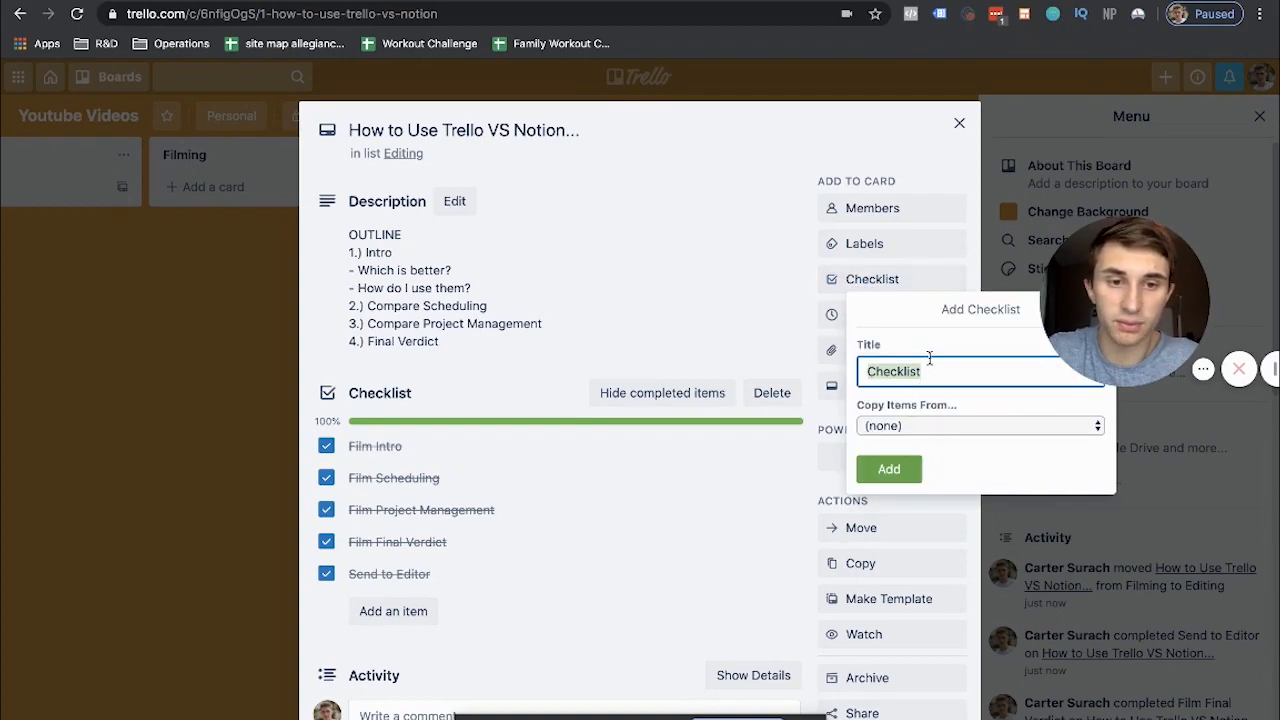
pyautogui.write('Editing')
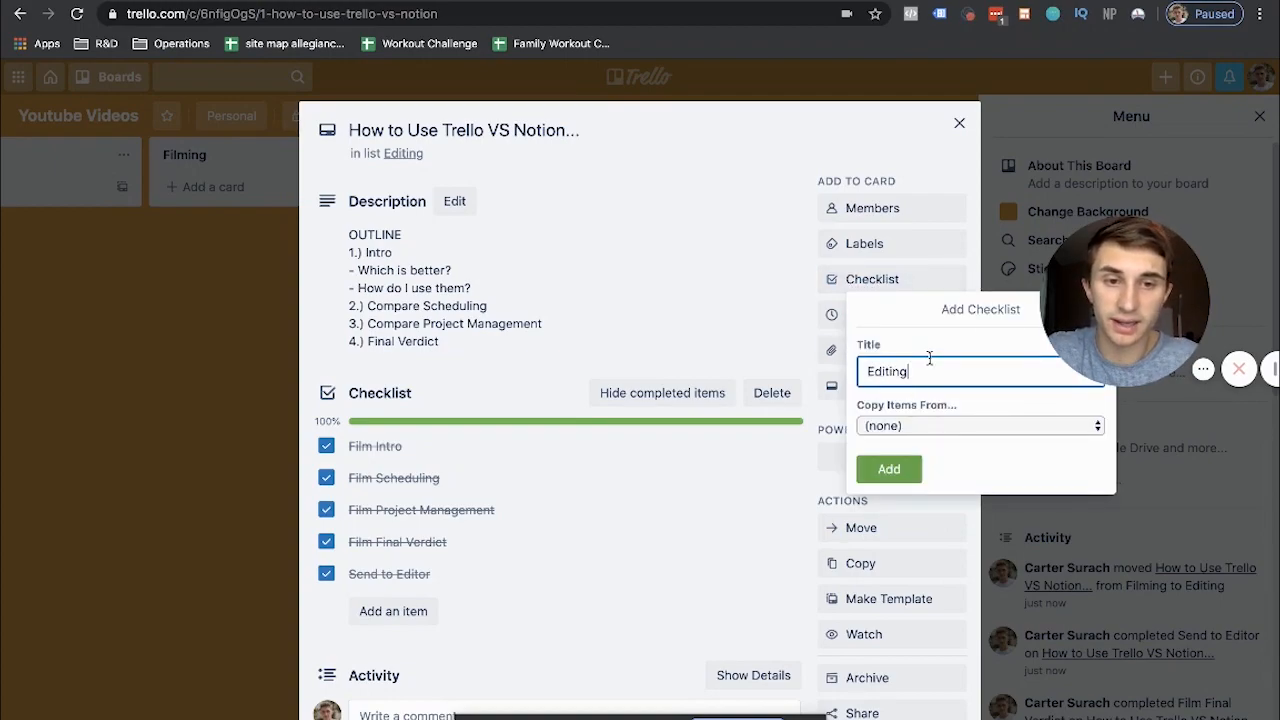
pyautogui.press('Return')
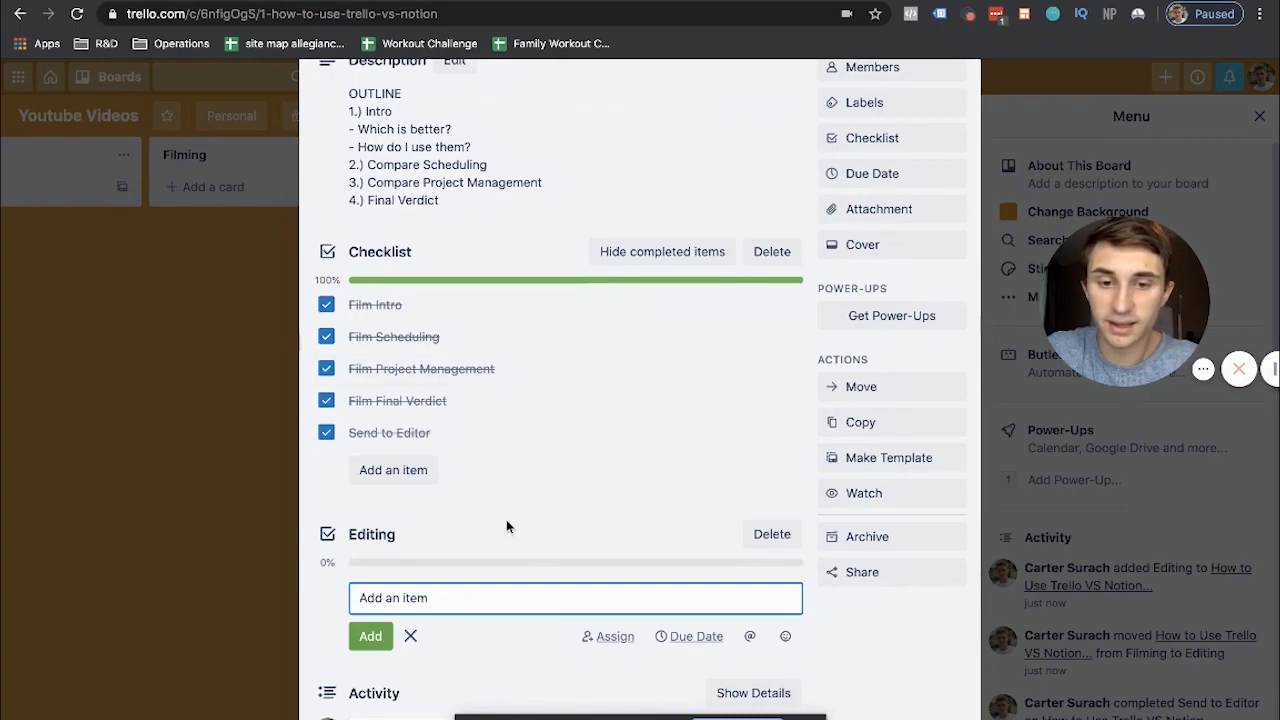
# Add the items "Cut the video", "Add text overlays for sections" and "Add intro" to the Editing checklist
pyautogui.scroll(-1, 506, 519)
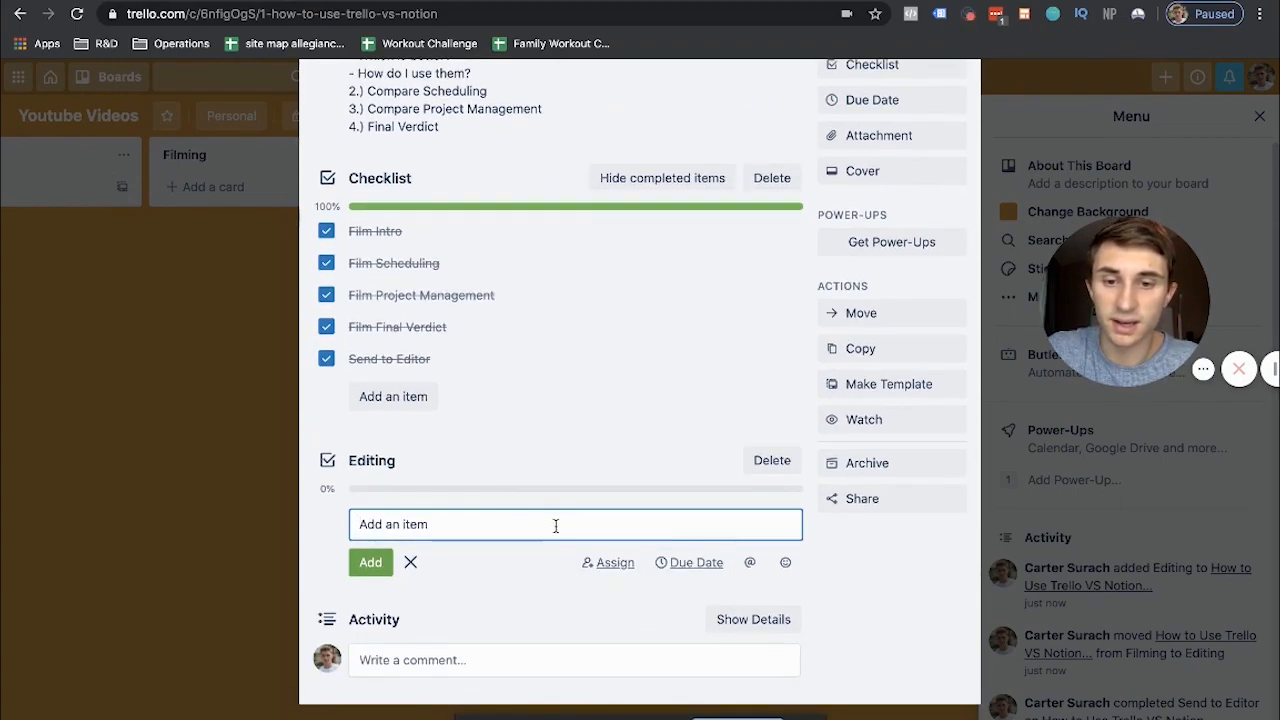
pyautogui.write('Cut the video')
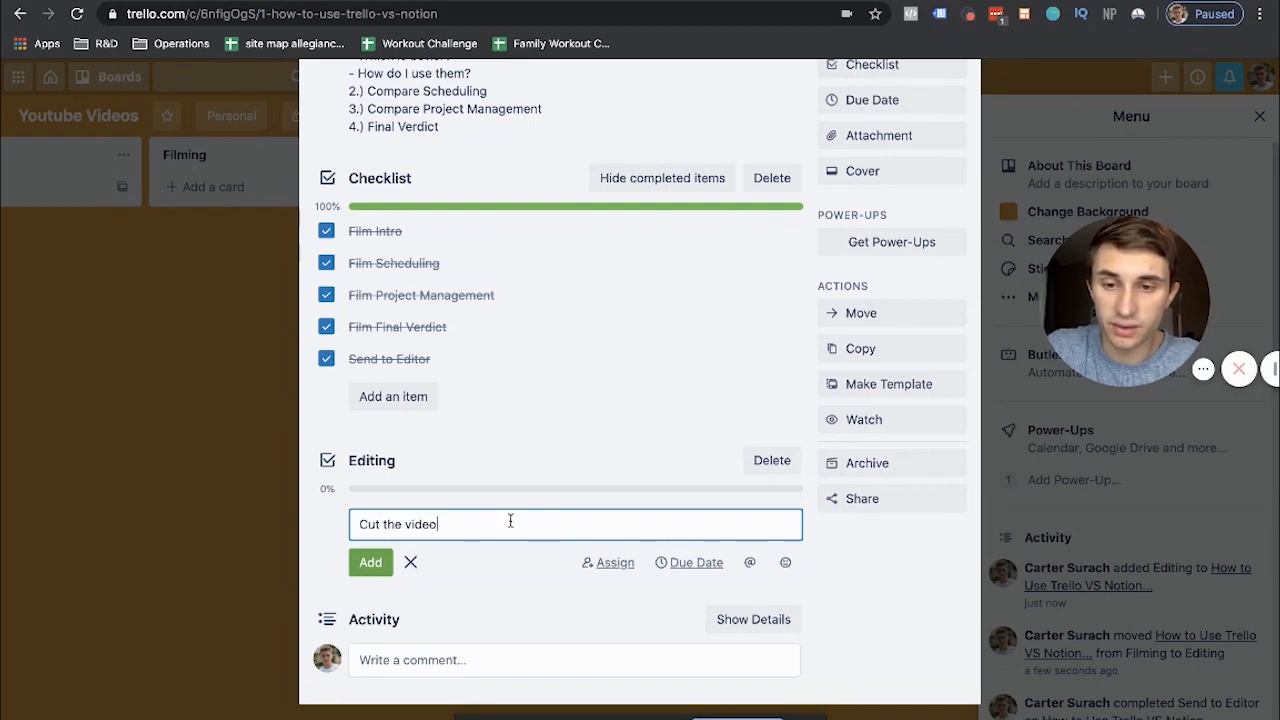
pyautogui.press('Return')
pyautogui.write('Add tex')
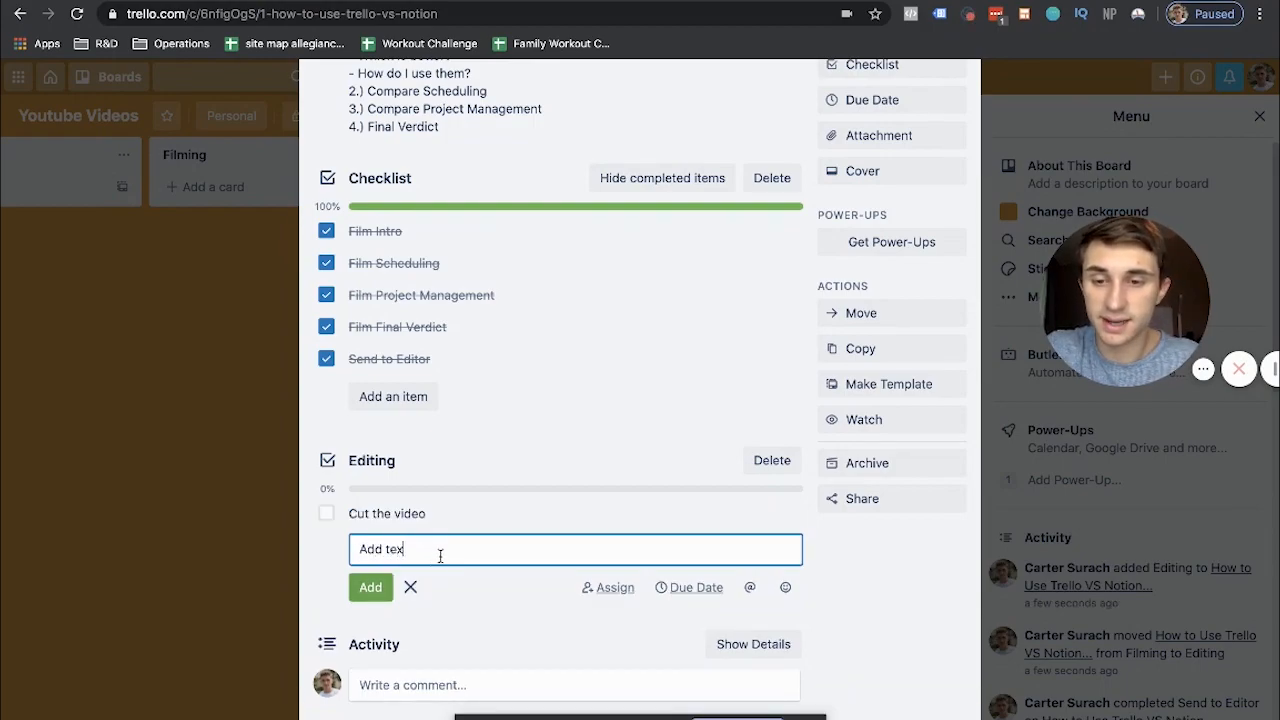
pyautogui.write('t overlays for sections')
pyautogui.press('Return')
pyautogui.write('Add intro')
pyautogui.press('Return')
# Open the first two Editing checklist items to view their assignment and due date options, then review both checklists
pyautogui.click(560, 585)
pyautogui.click(573, 547)
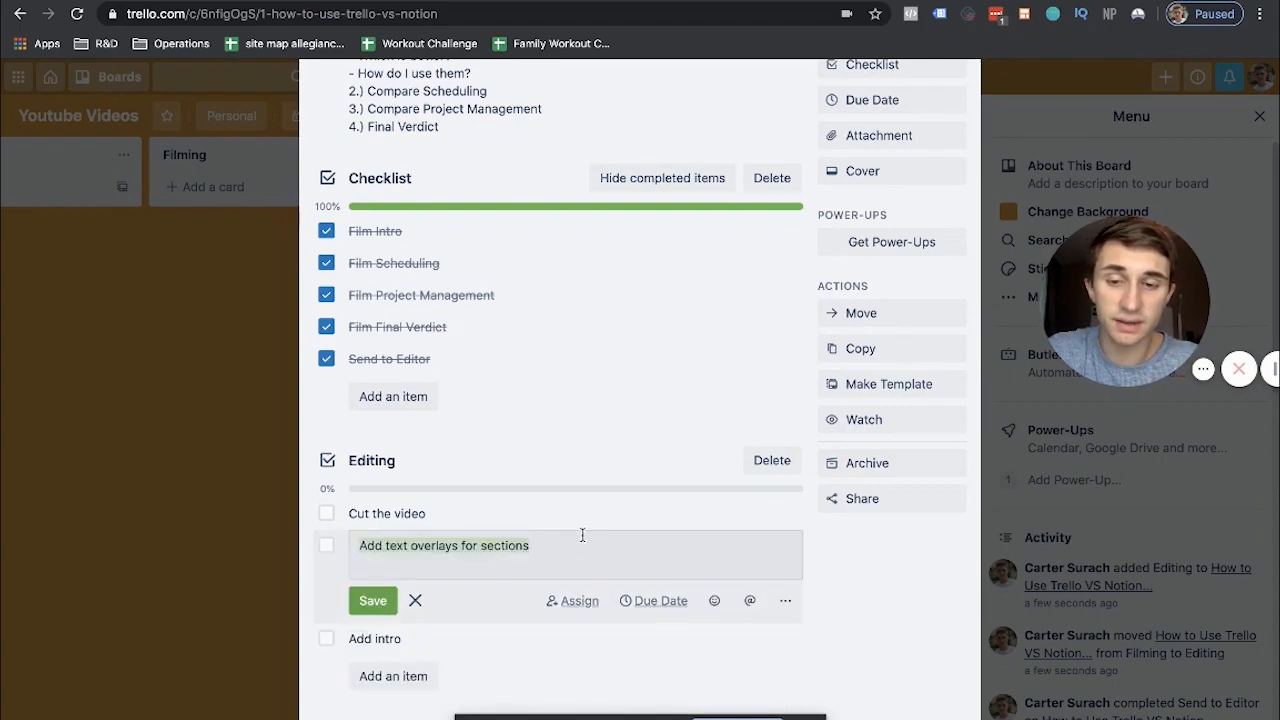
pyautogui.click(596, 514)
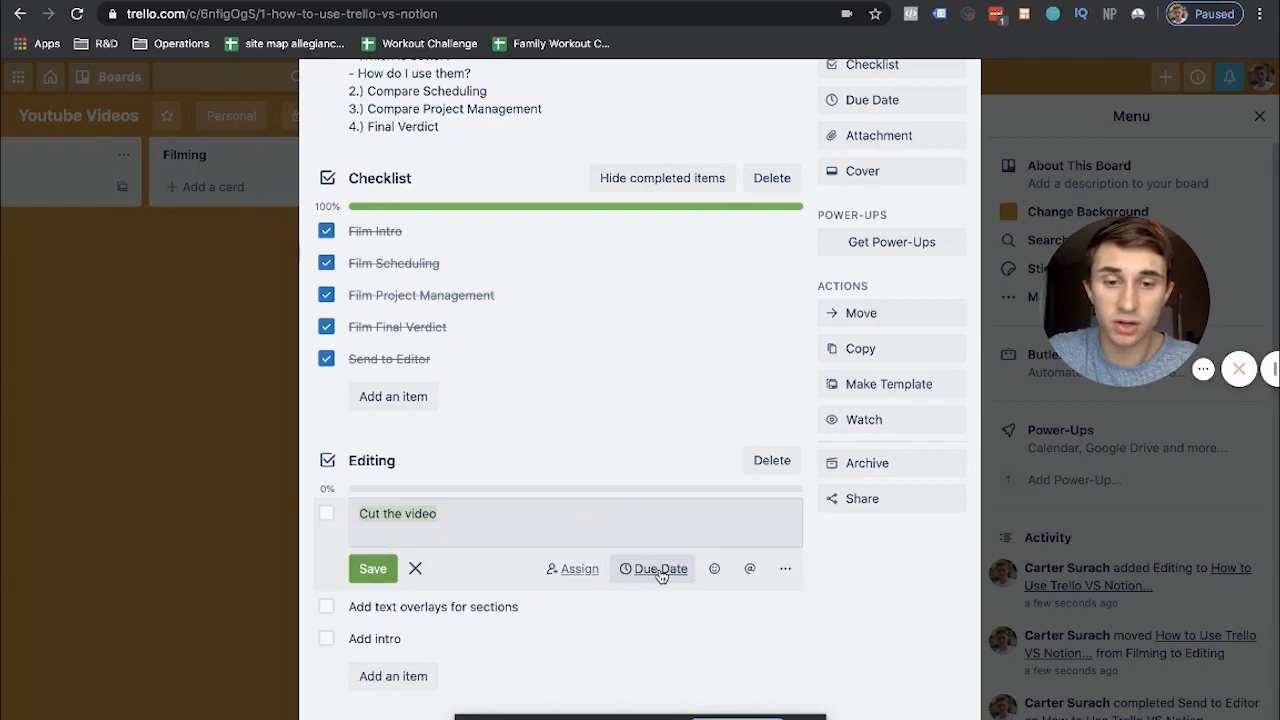
pyautogui.click(372, 568)
pyautogui.scroll(-2, 548, 463)
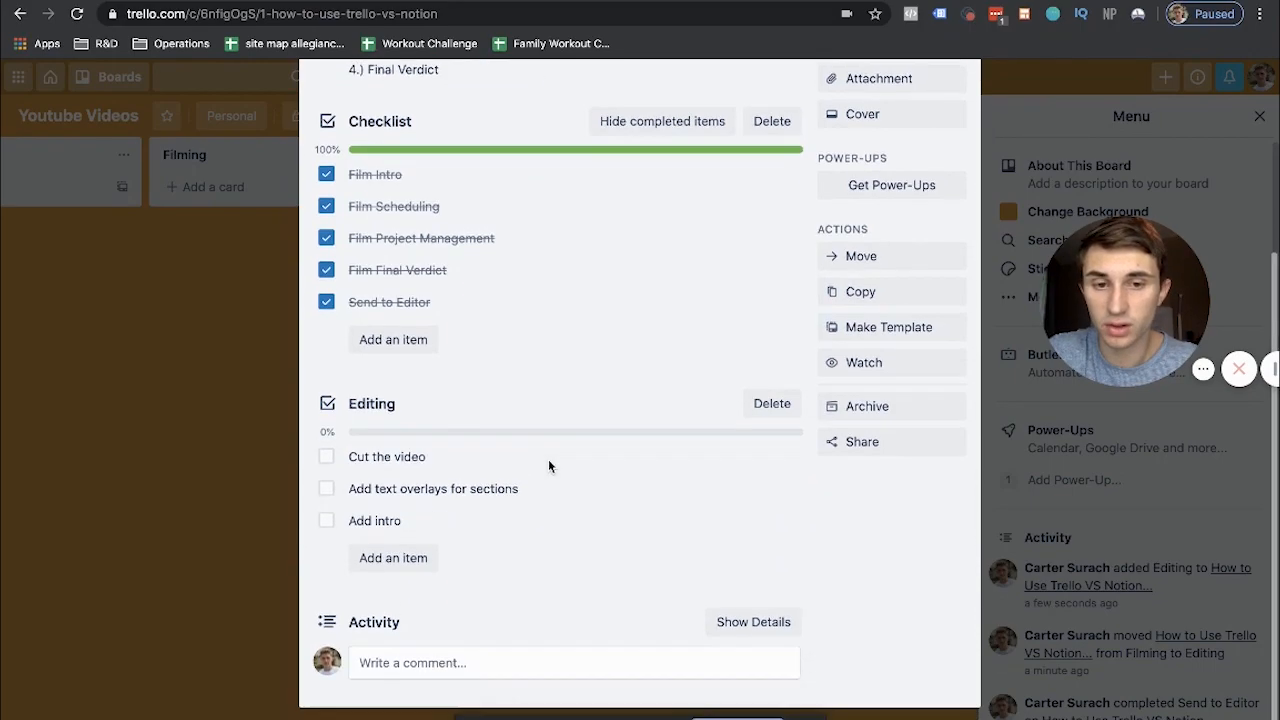
pyautogui.scroll(2, 550, 467)
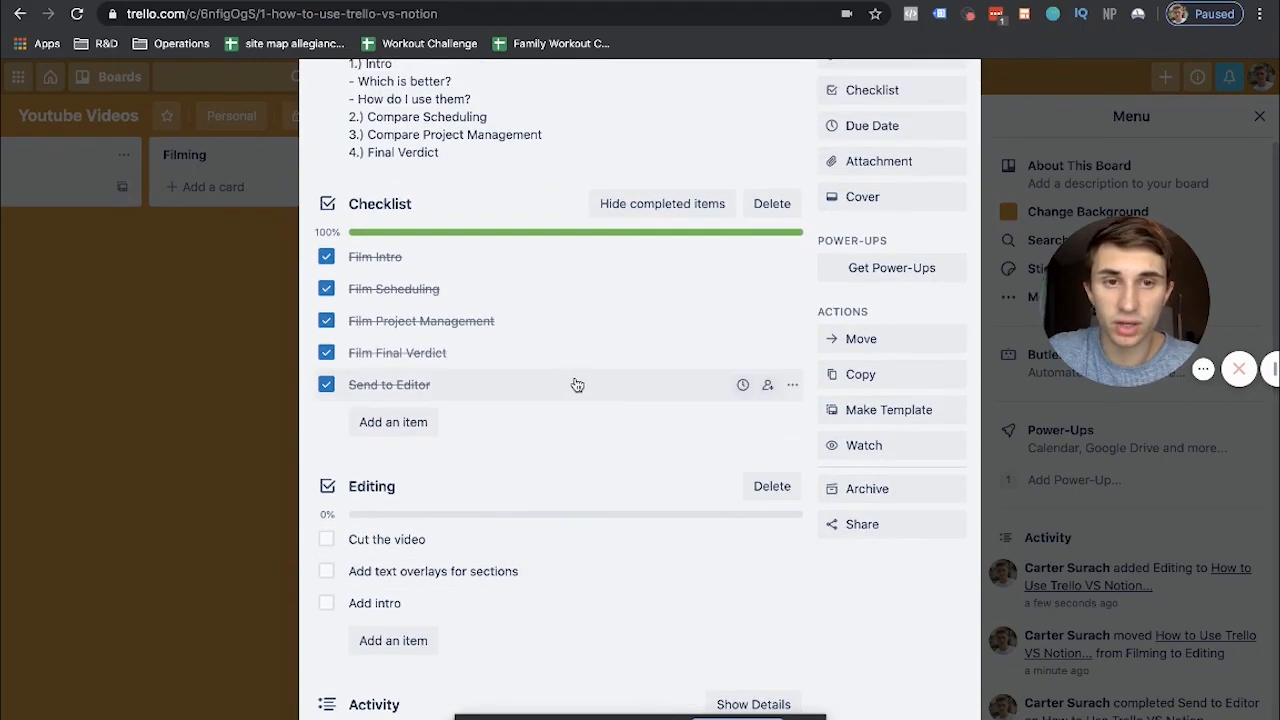
# Add another checklist with the default title to the card, and mark all three Editing checklist items as complete
pyautogui.click(870, 92)
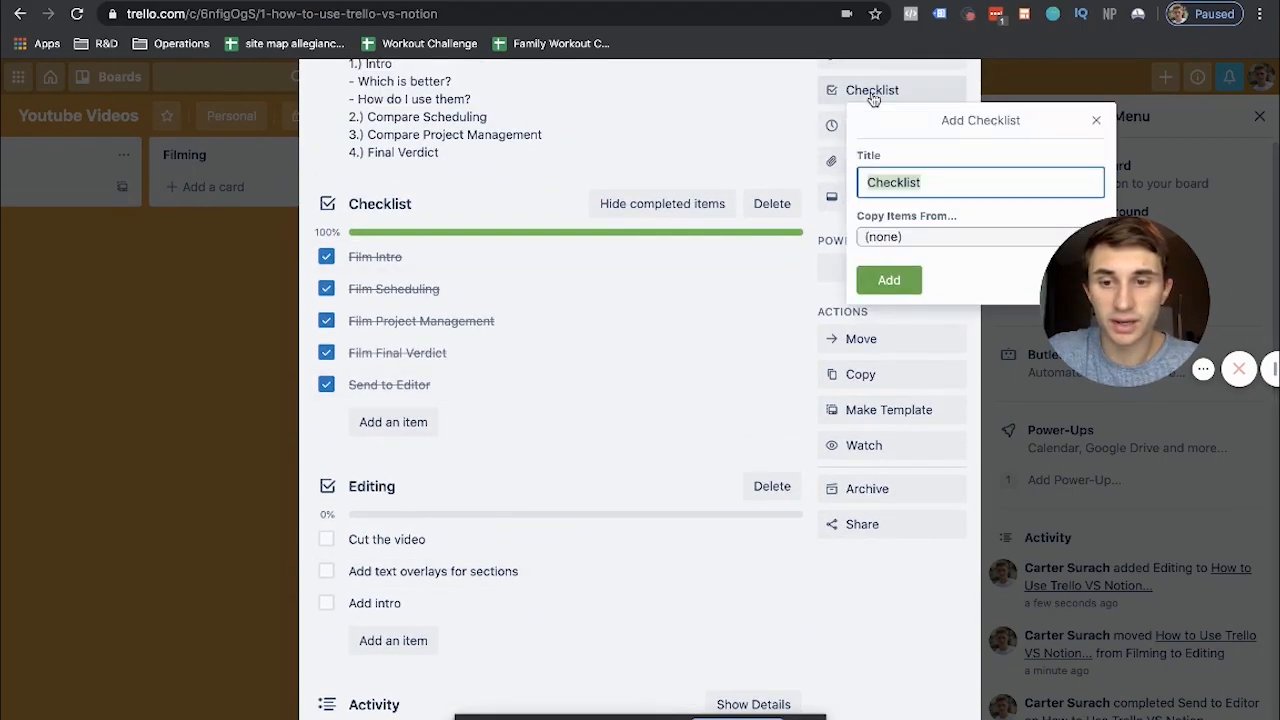
pyautogui.click(886, 277)
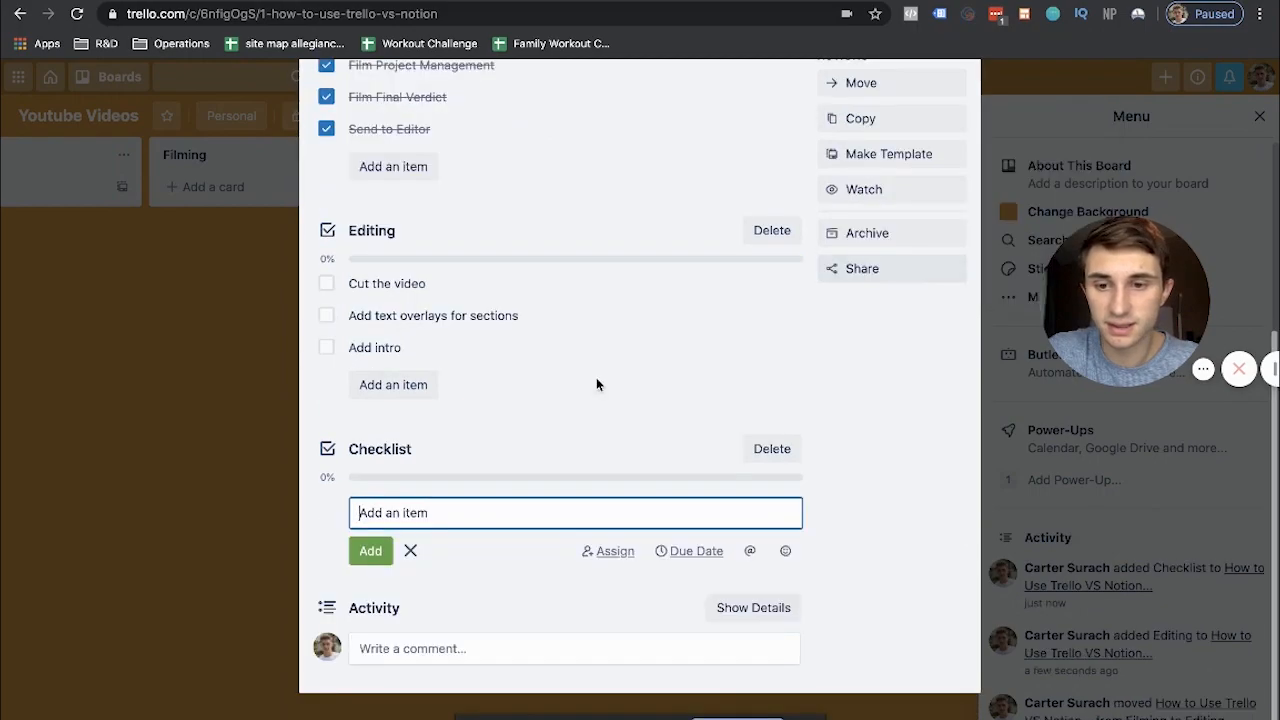
pyautogui.click(326, 284)
pyautogui.click(326, 341)
pyautogui.click(326, 372)
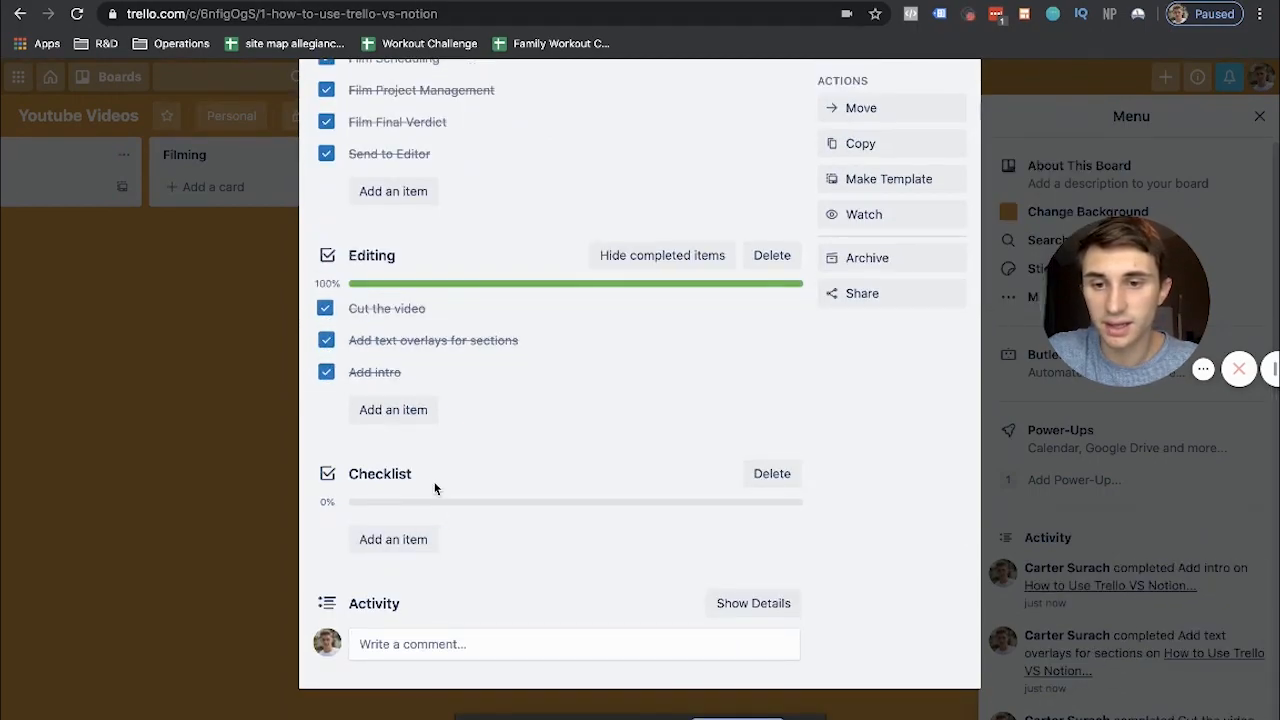
# Rename the card's newest empty checklist to "Posting"
pyautogui.click(409, 484)
pyautogui.write('Posting')
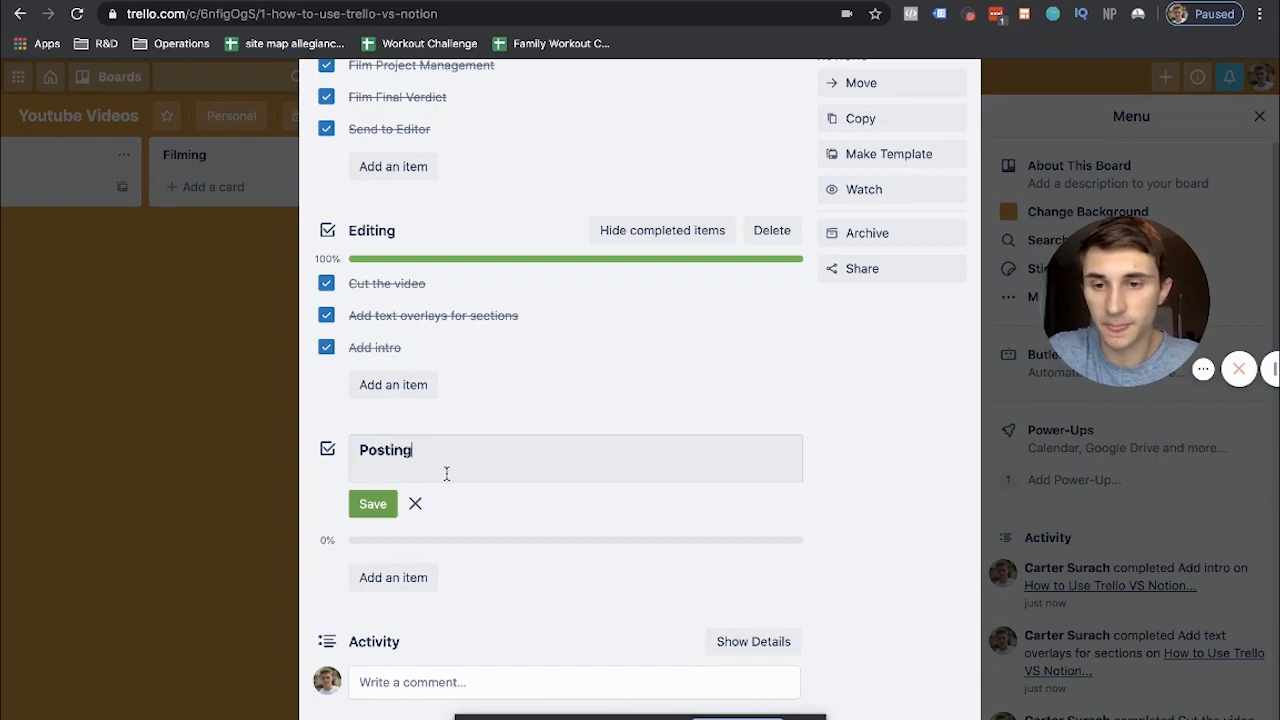
pyautogui.click(366, 505)
# Add the items "KW Research", "High quality thumbnail" and "Sharing" to the Posting checklist, and close the card
pyautogui.click(445, 535)
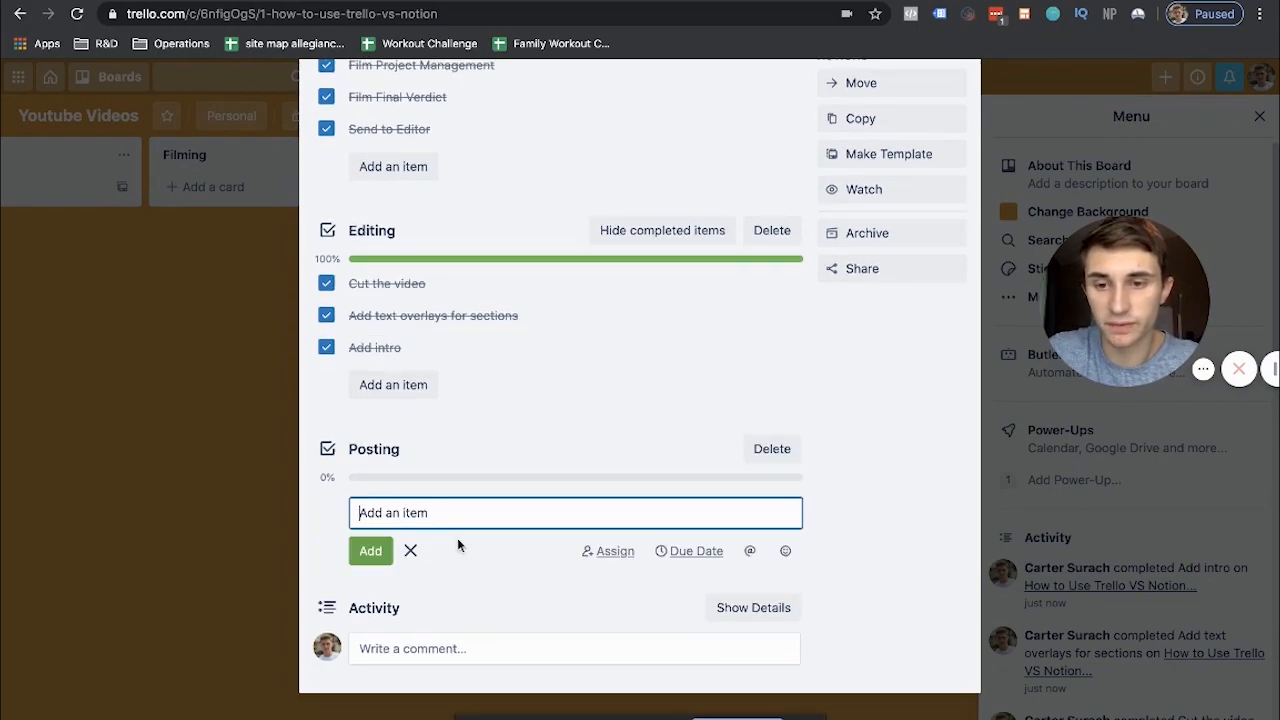
pyautogui.write('KWWResearch')
pyautogui.press('Return')
pyautogui.write('High qualit')
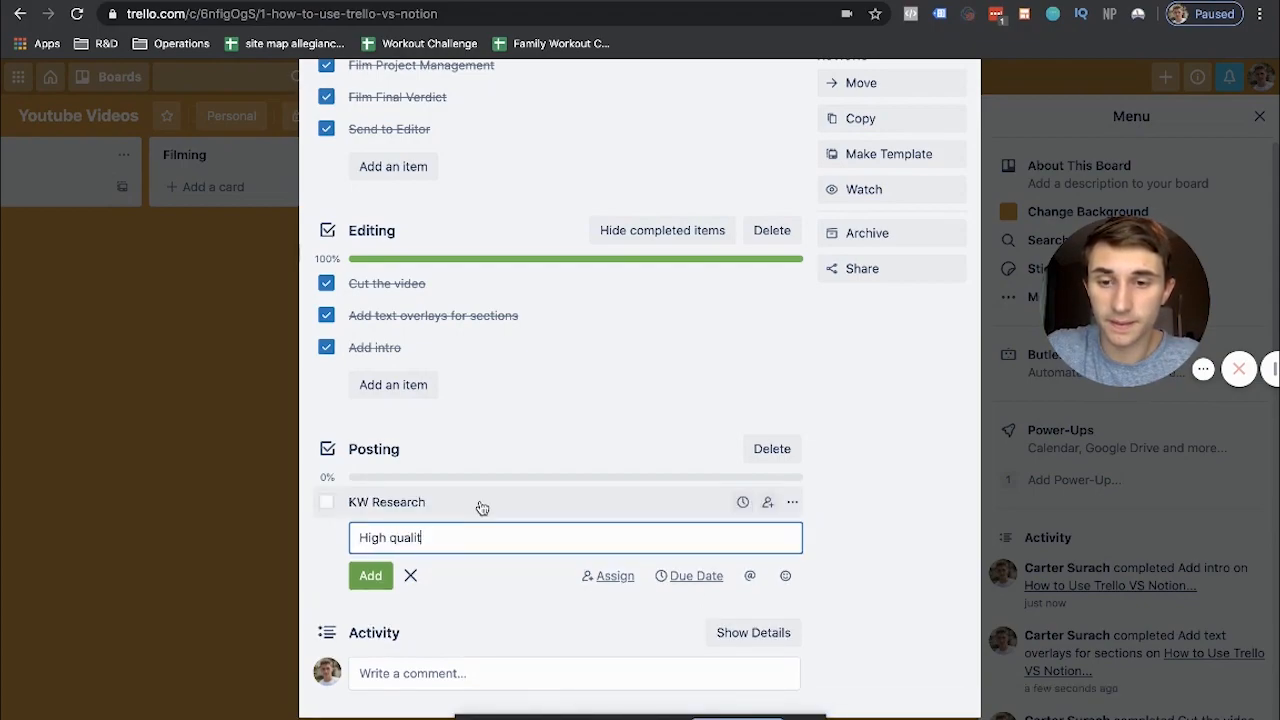
pyautogui.write('y thumbna')
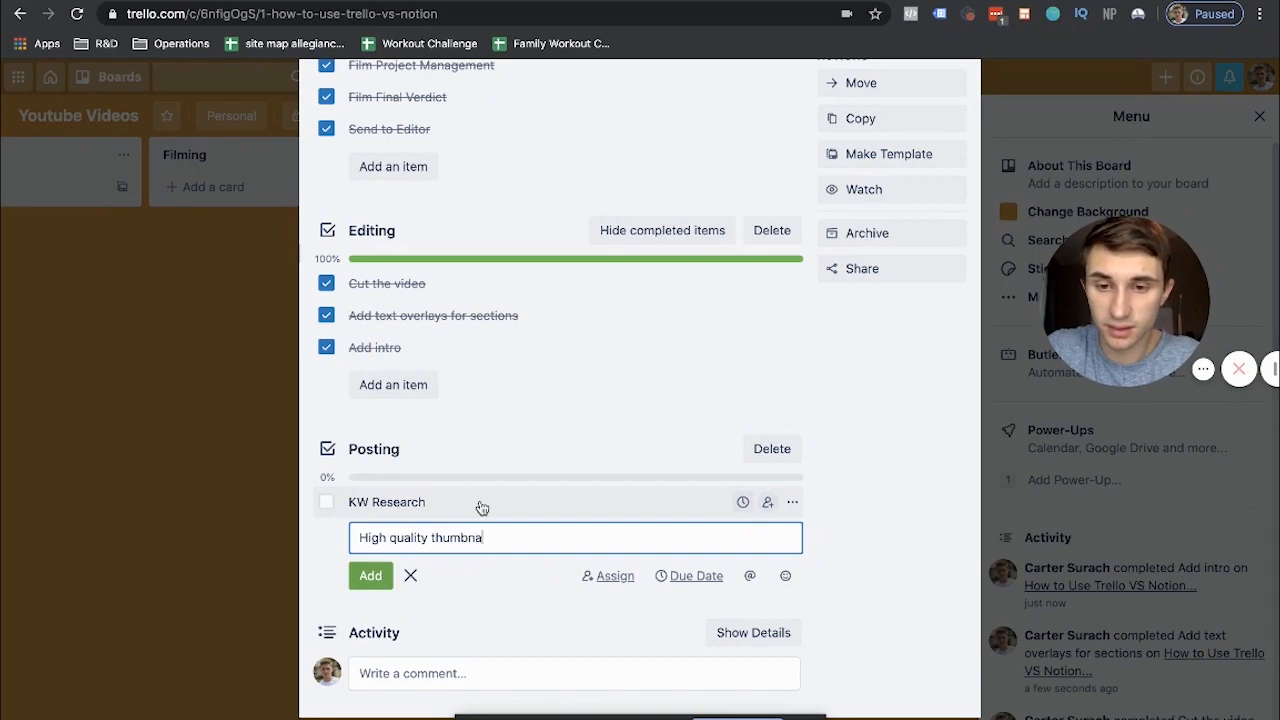
pyautogui.write('il')
pyautogui.press('Return')
pyautogui.write('Sharing')
pyautogui.press('Return')
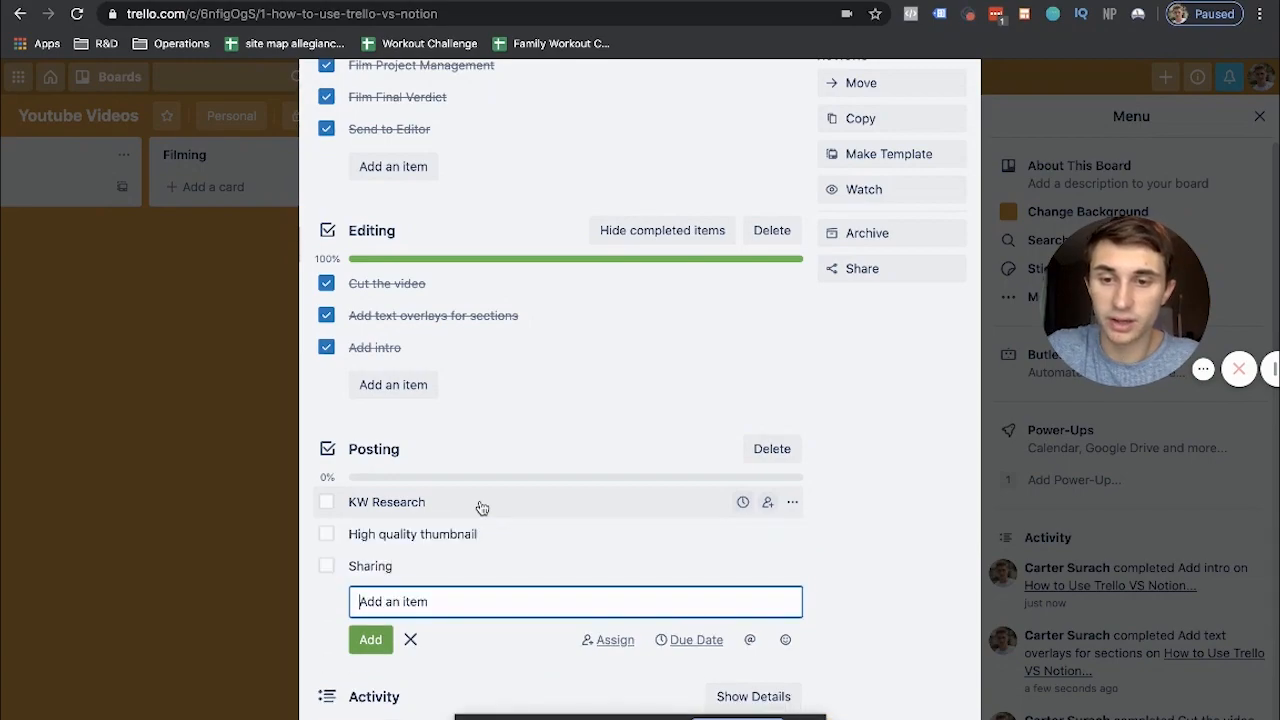
pyautogui.scroll(5, 703, 253)
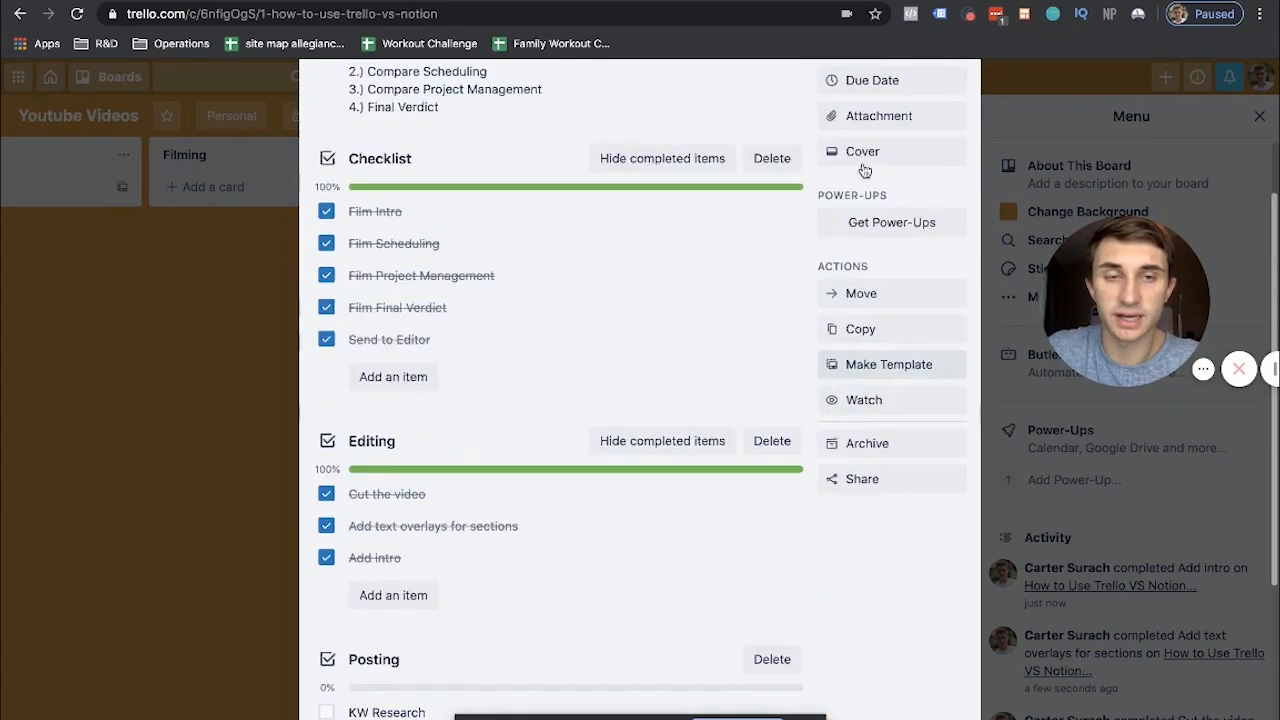
pyautogui.click(965, 123)
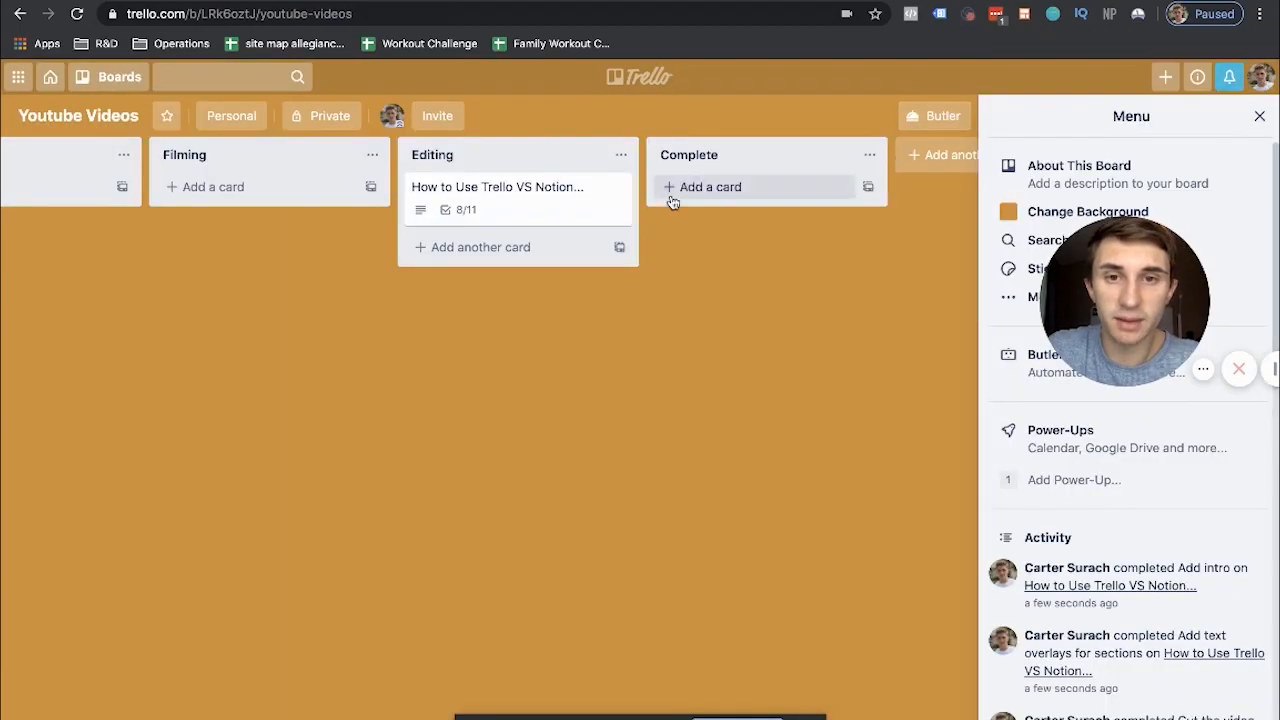
# Add a list named "Posting" to the board and place it between the Editing and Complete lists
pyautogui.click(931, 155)
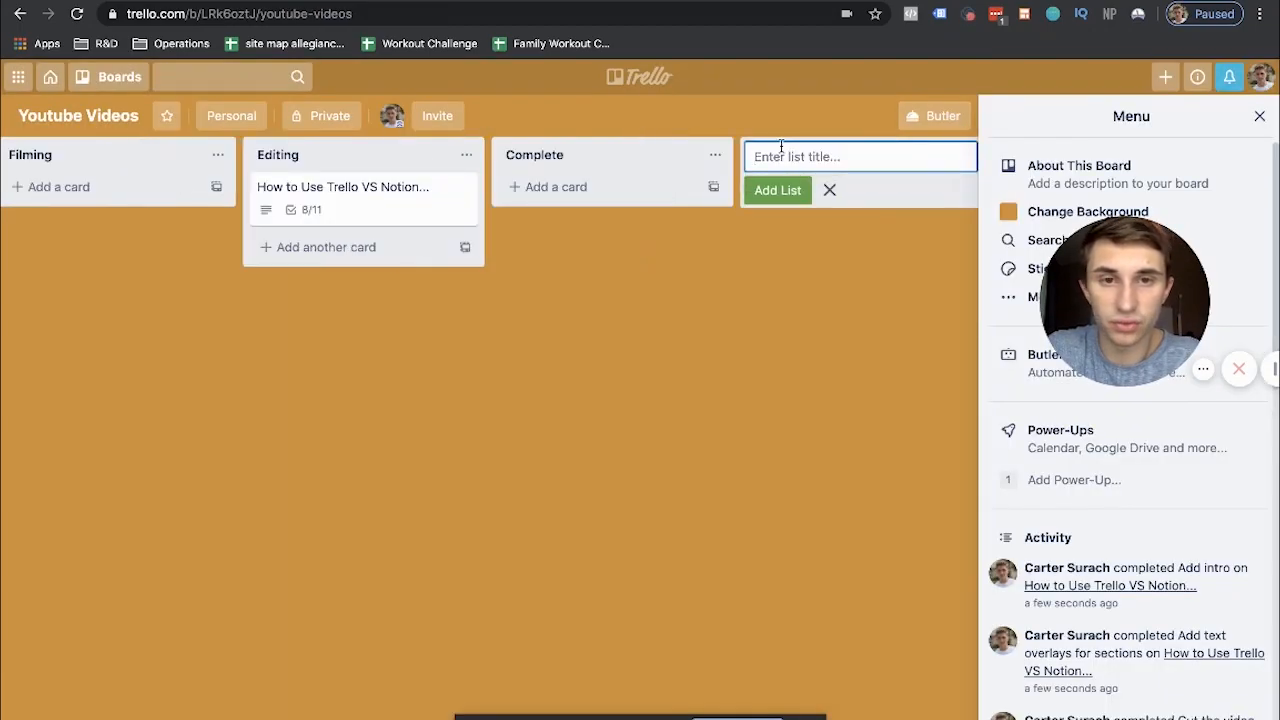
pyautogui.moveTo(551, 157); pyautogui.dragTo(700, 177)
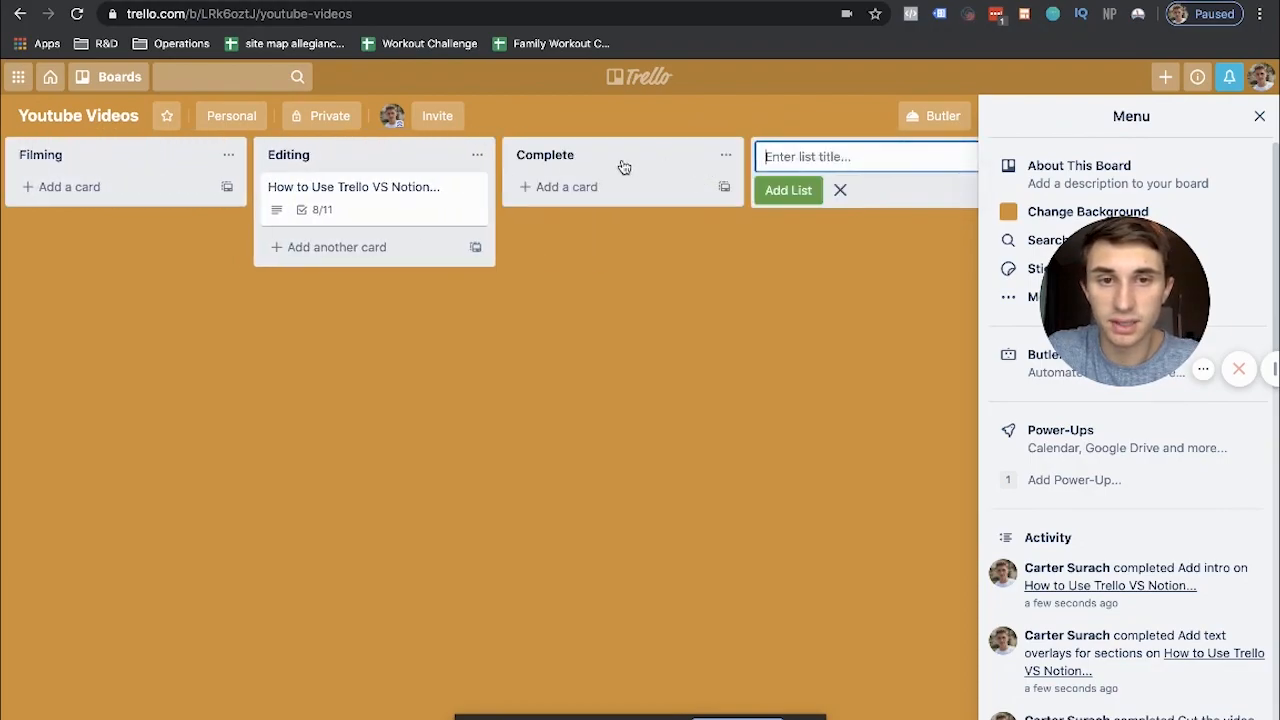
pyautogui.write('Posting')
pyautogui.press('Return')
pyautogui.moveTo(623, 151)
pyautogui.mouseDown()
pyautogui.moveTo(413, 150)
pyautogui.moveTo(737, 151)
pyautogui.moveTo(660, 171)
pyautogui.moveTo(617, 157)
pyautogui.mouseUp()
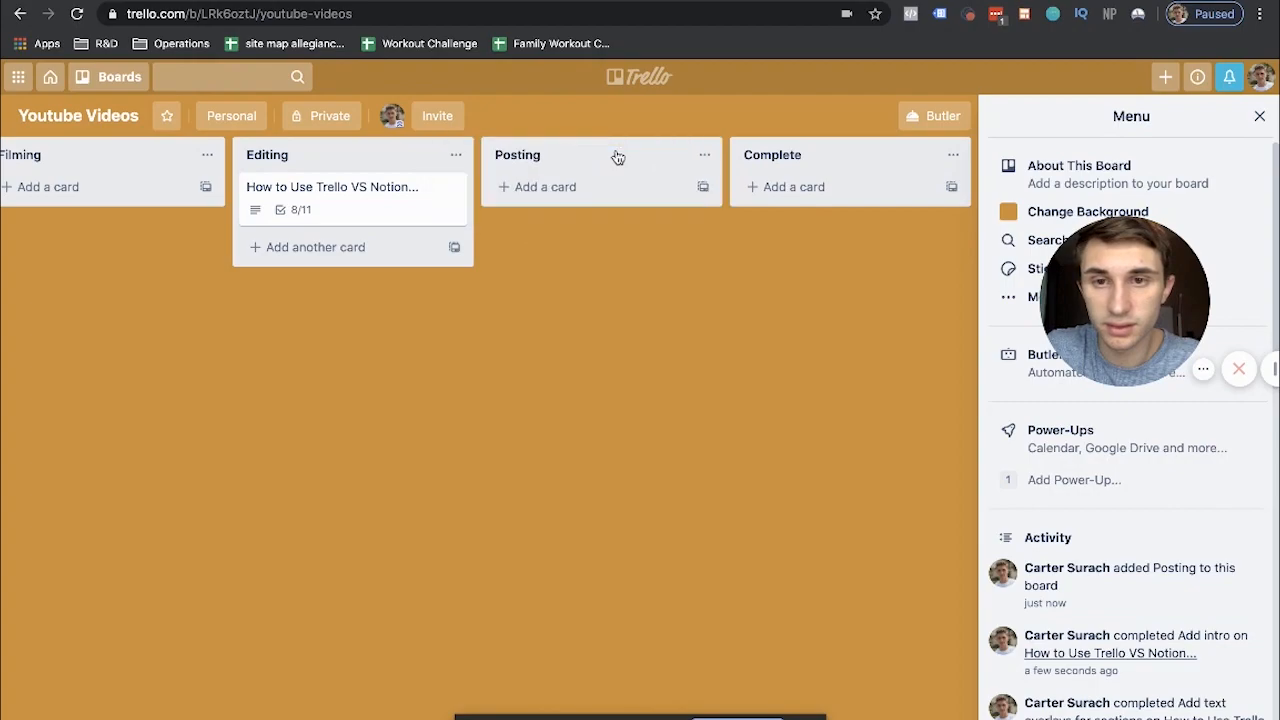
# Review the video card's checklists, and move the card from the Editing list to the Posting list
pyautogui.click(349, 212)
pyautogui.scroll(-3, 519, 512)
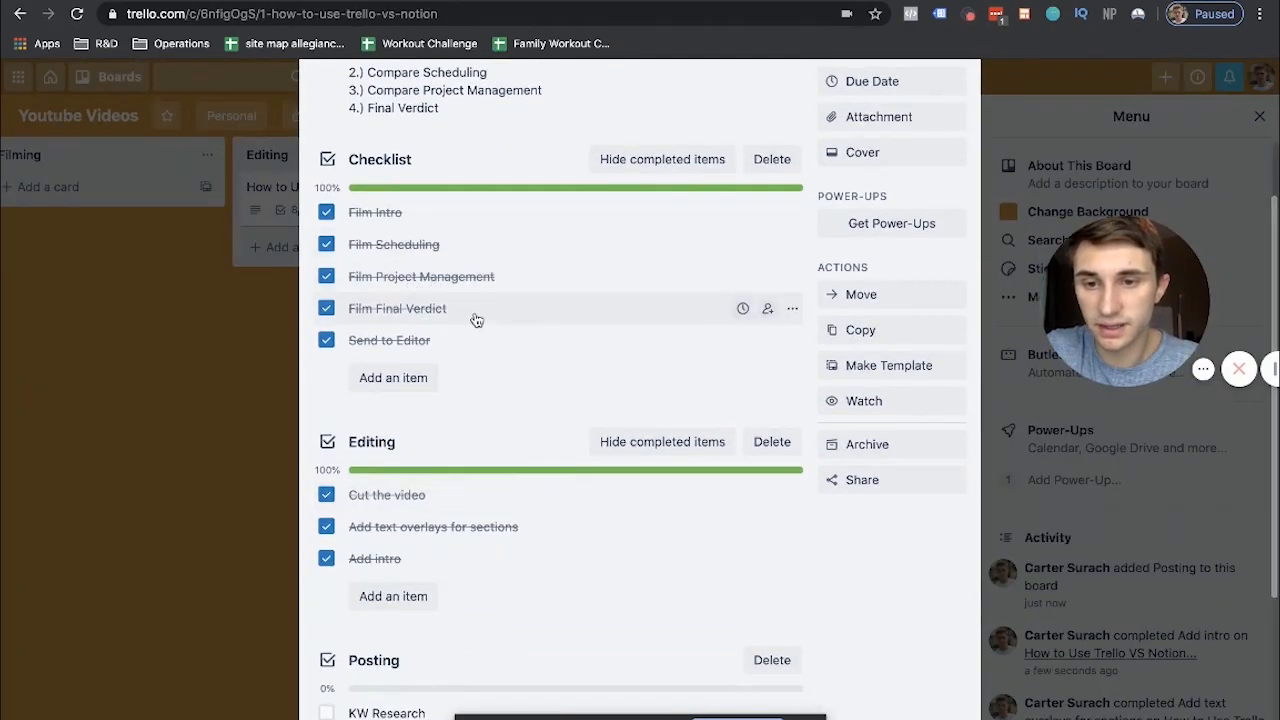
pyautogui.scroll(-3, 471, 320)
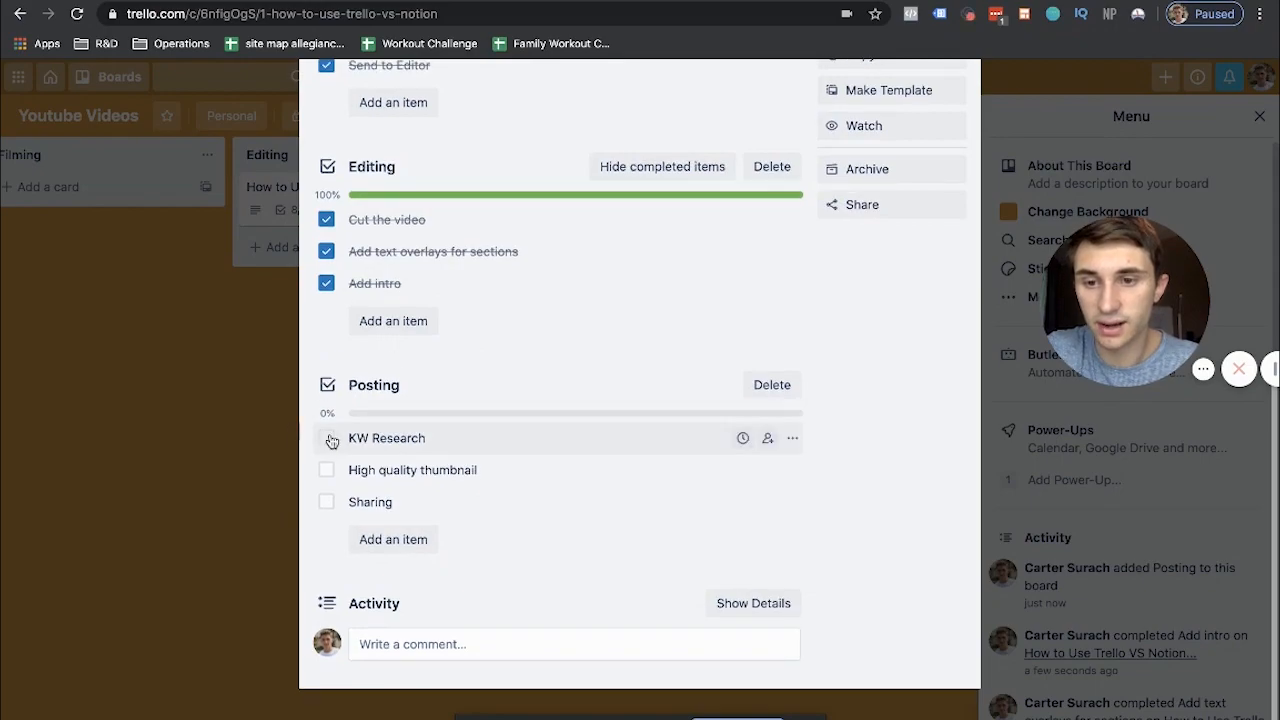
pyautogui.scroll(2, 587, 195)
pyautogui.scroll(3, 587, 195)
pyautogui.press('Escape')
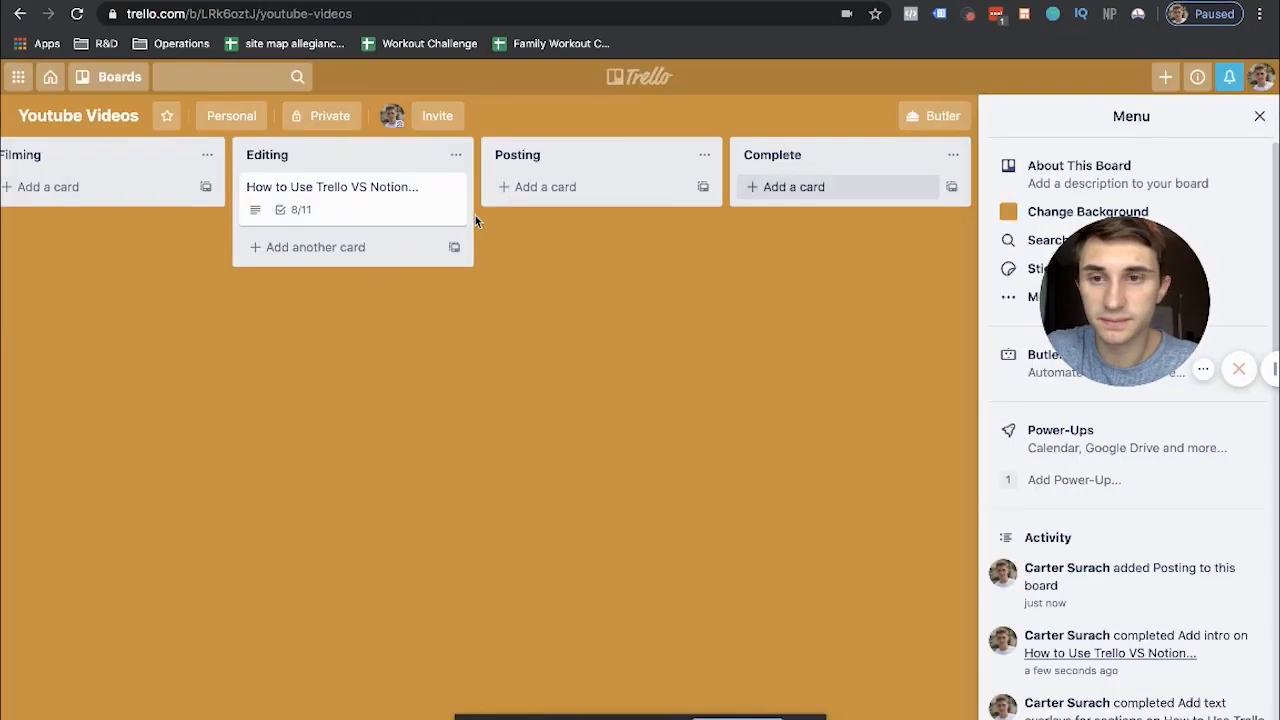
pyautogui.moveTo(351, 206); pyautogui.dragTo(612, 205)
# Mark KW Research, High quality thumbnail and Sharing as complete in the card's Posting checklist, and close the card
pyautogui.click(612, 205)
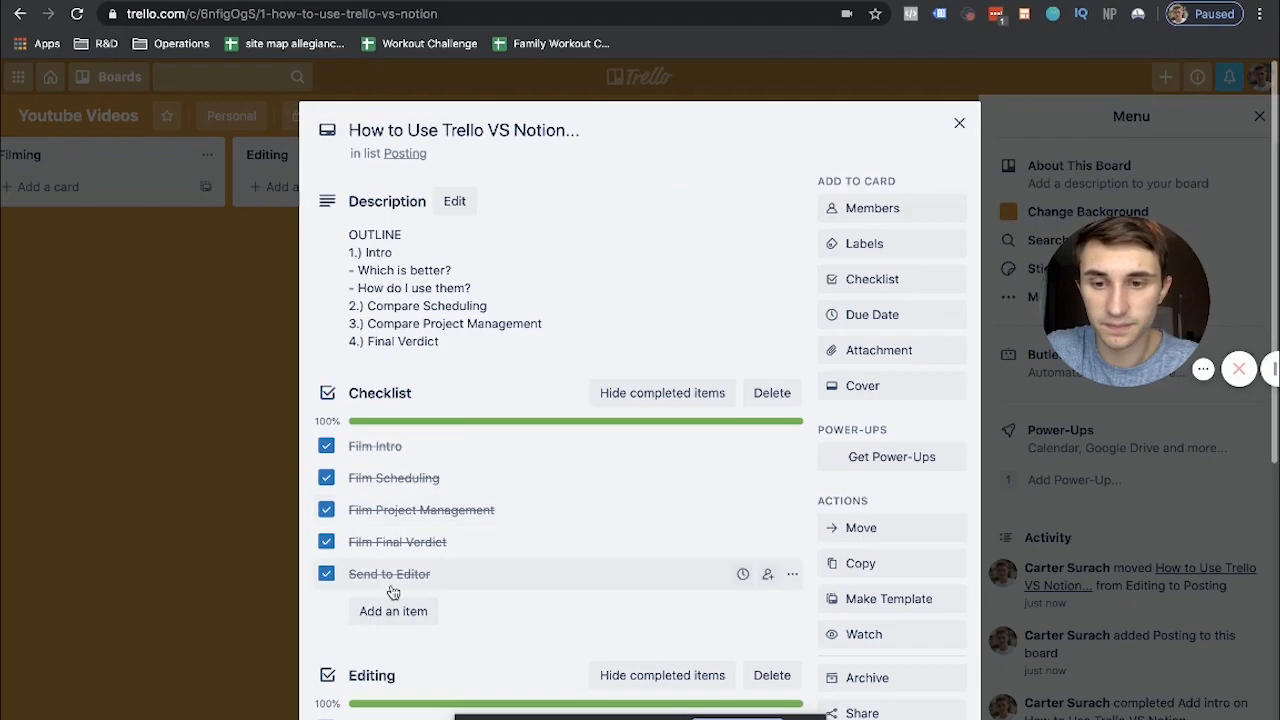
pyautogui.scroll(-5, 390, 590)
pyautogui.click(326, 438)
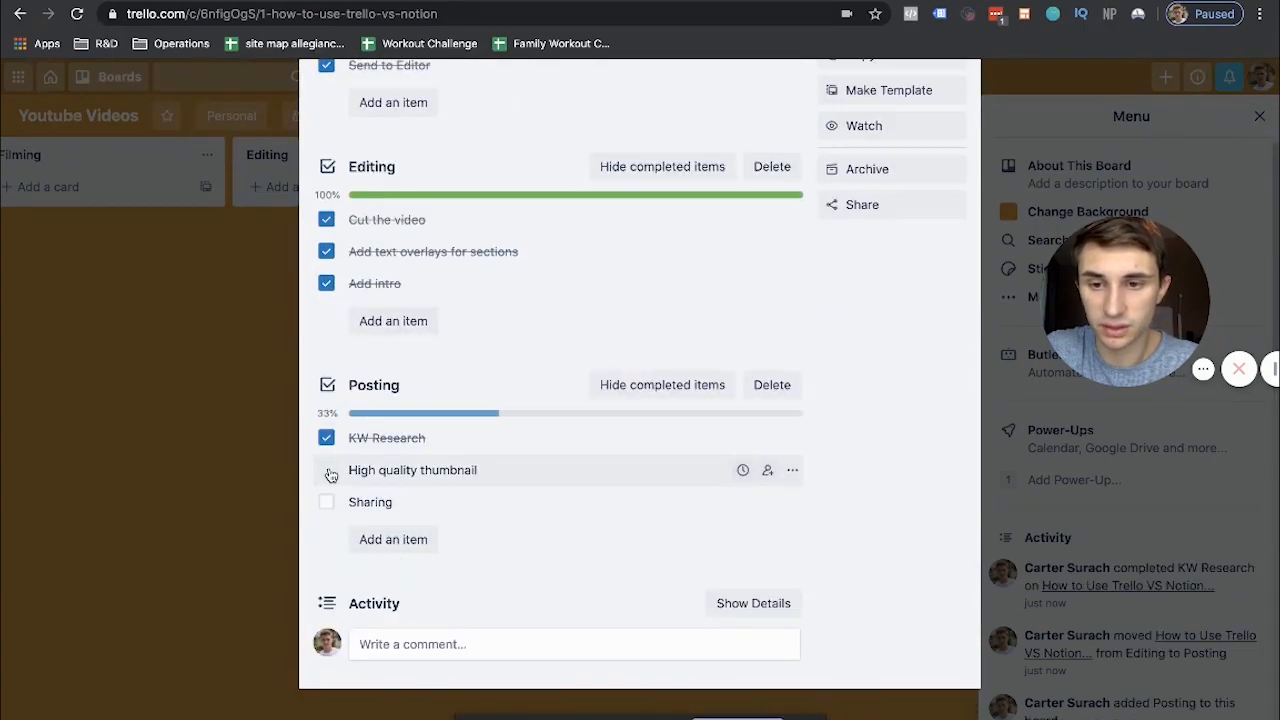
pyautogui.click(326, 470)
pyautogui.click(326, 502)
pyautogui.scroll(5, 971, 128)
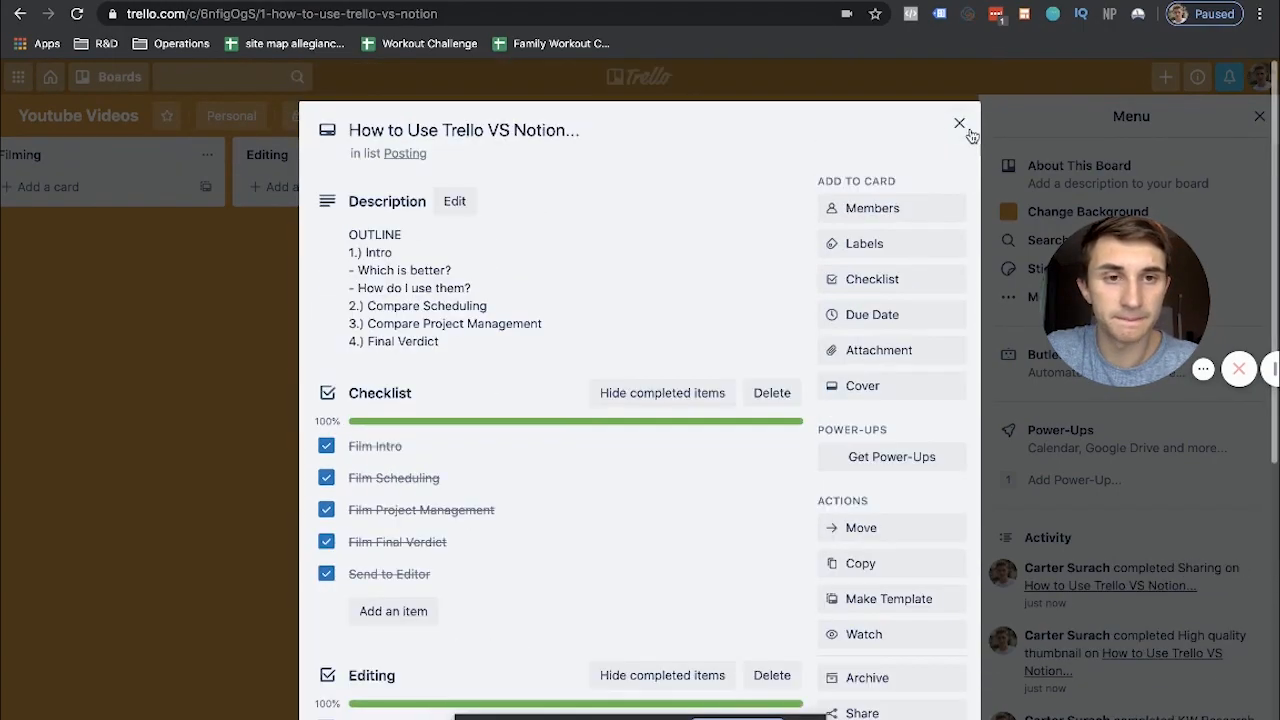
pyautogui.click(960, 124)
# Move the video card from the Posting list to the Complete list and view its quick edit options
pyautogui.moveTo(598, 180); pyautogui.dragTo(760, 200)
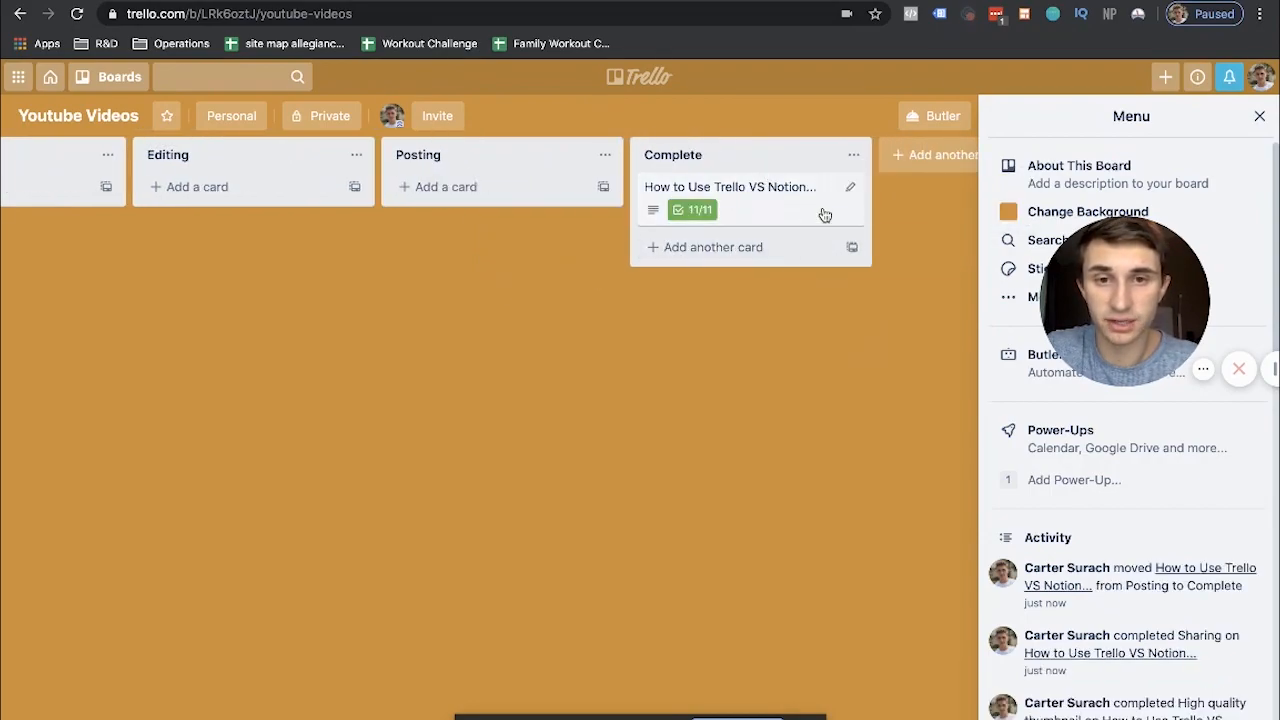
pyautogui.click(850, 189)
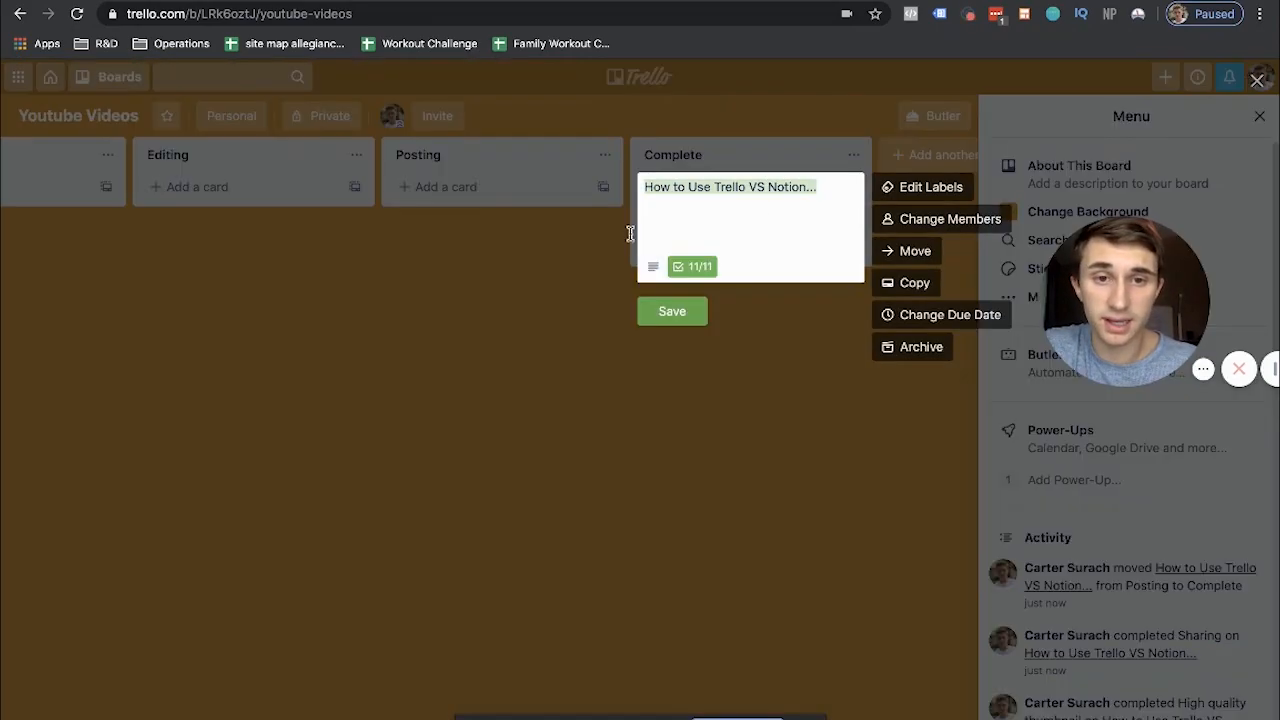
pyautogui.click(697, 323)
# Add a "REVIEW" heading below the outline in the completed card's description
pyautogui.click(678, 200)
pyautogui.scroll(-4, 708, 320)
pyautogui.scroll(4, 710, 320)
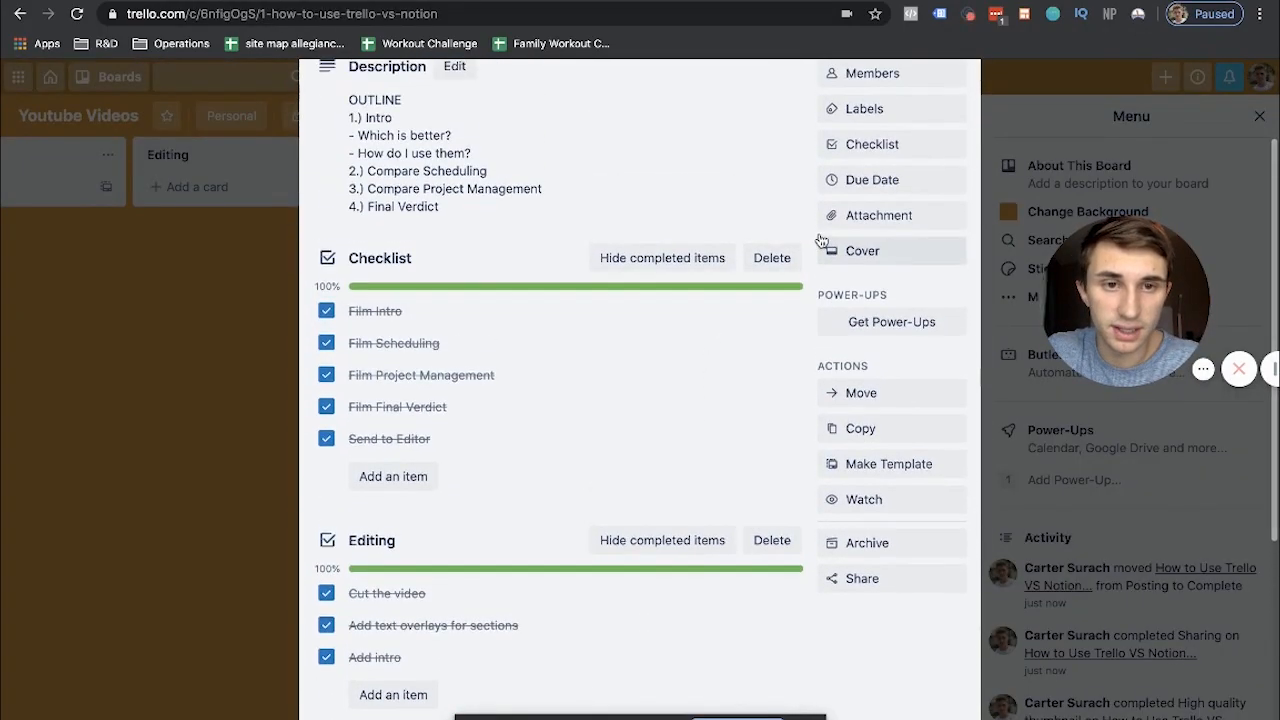
pyautogui.click(528, 260)
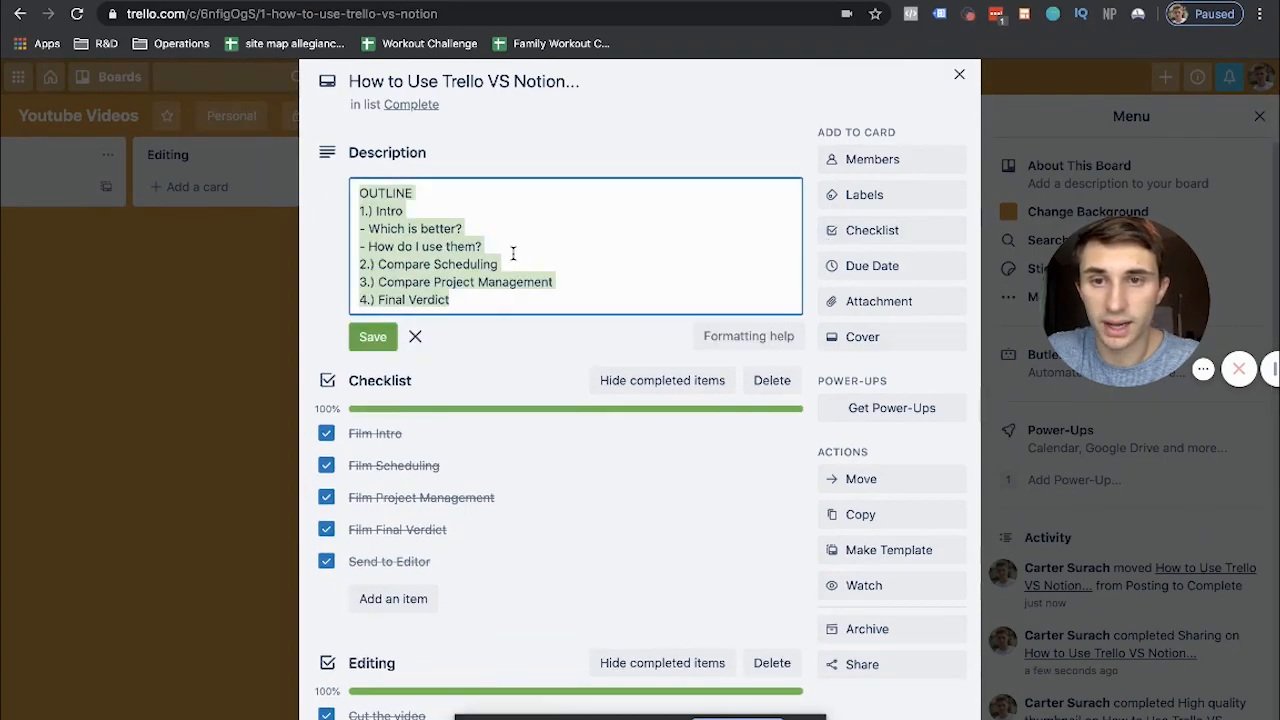
pyautogui.press('Return')
pyautogui.press('Return')
pyautogui.write('REVIEW')
pyautogui.press('Return')
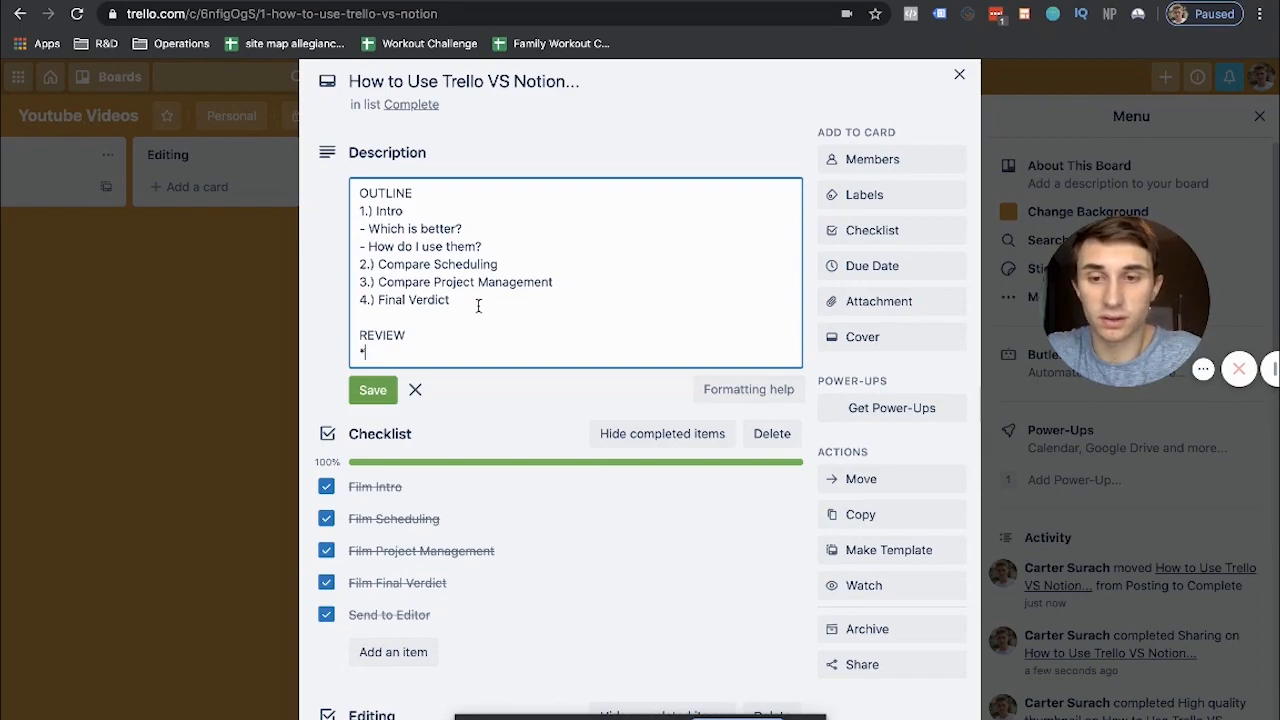
# Write the starred note "this video did well, we should make another one" under the REVIEW heading
pyautogui.write('* this video did well ')
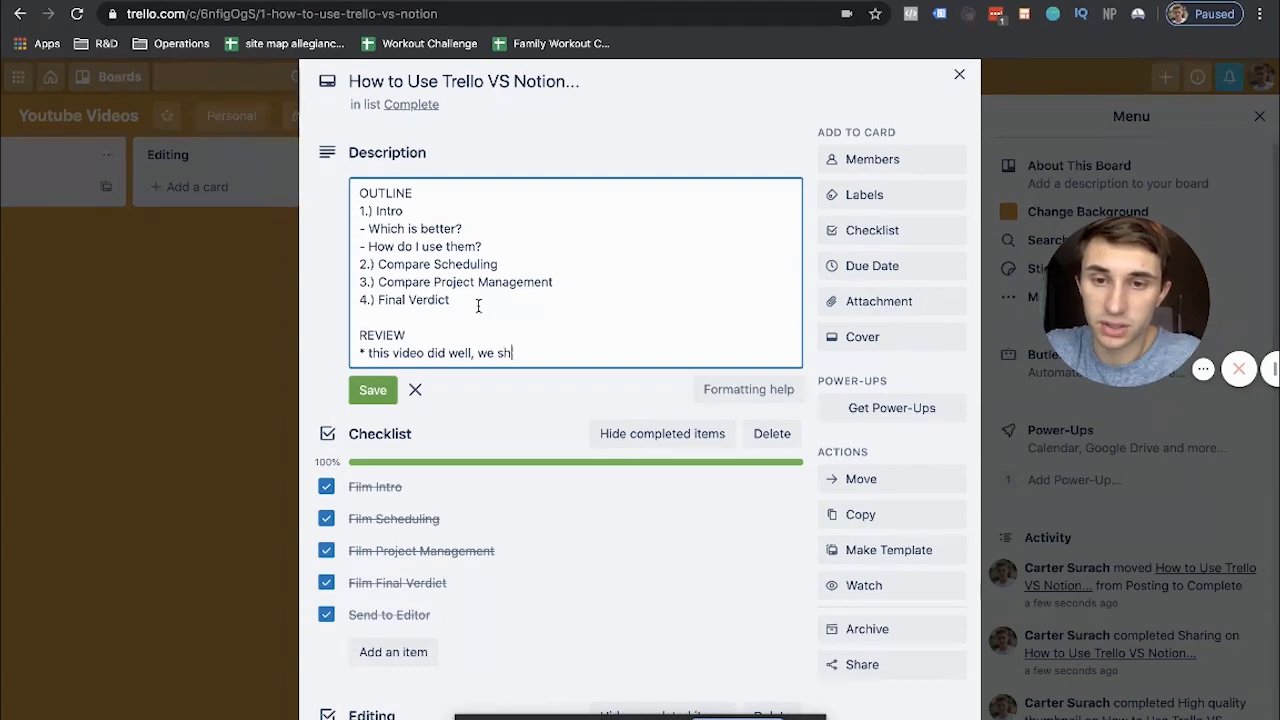
pyautogui.write(', we should make aano')
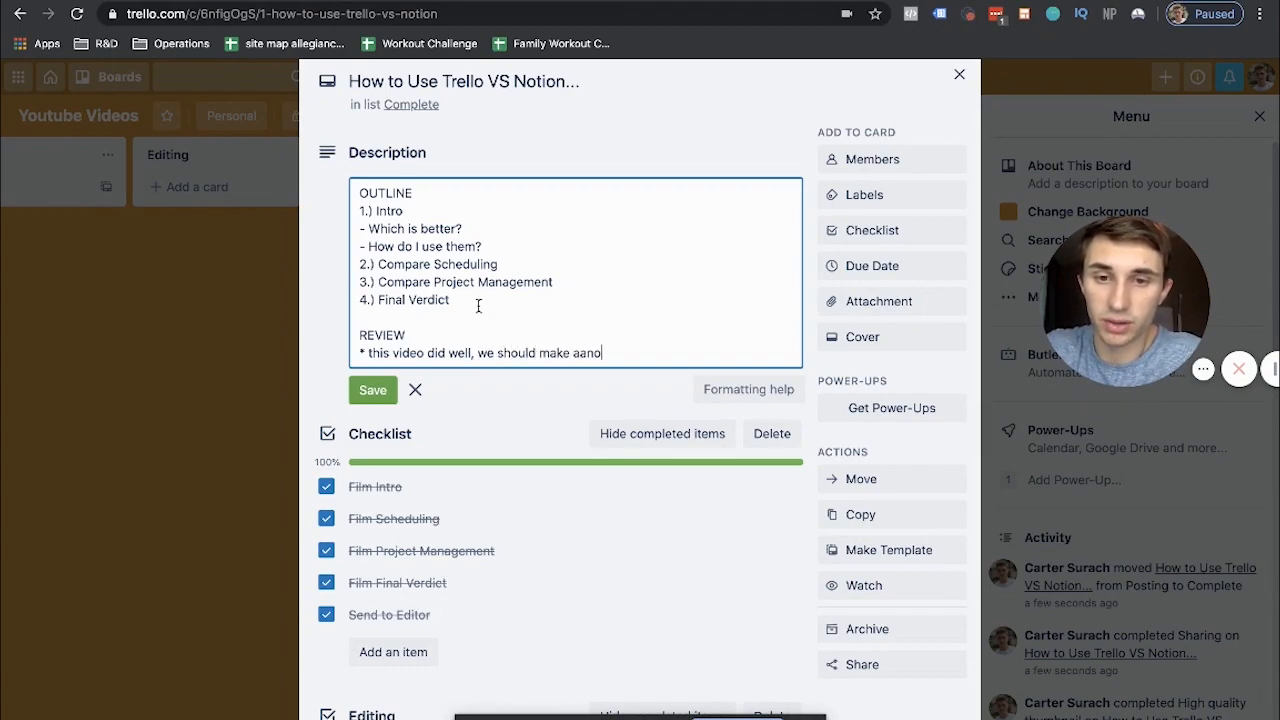
pyautogui.press('BackSpace')
pyautogui.press('BackSpace')
pyautogui.press('BackSpace')
pyautogui.write('nother one li')
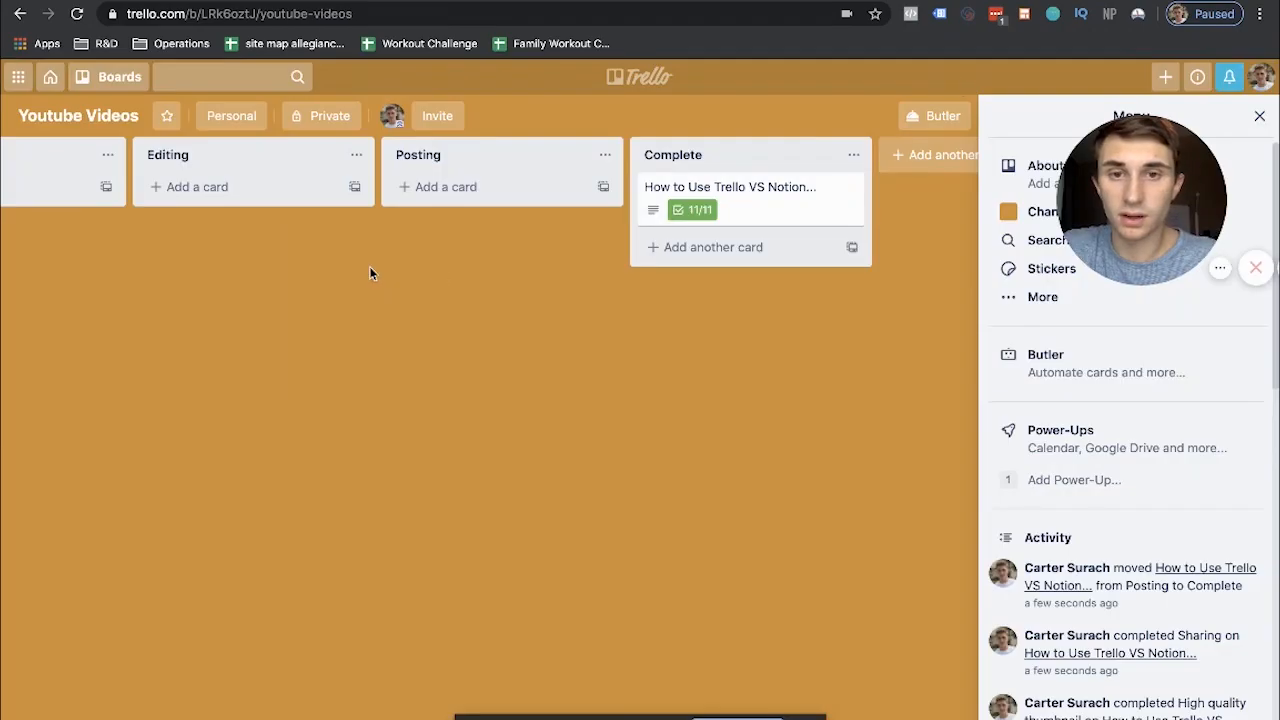
# Look through the board's lists from Ideas to Complete to follow the stages the video card went through
pyautogui.hscroll(-6, 820, 208)
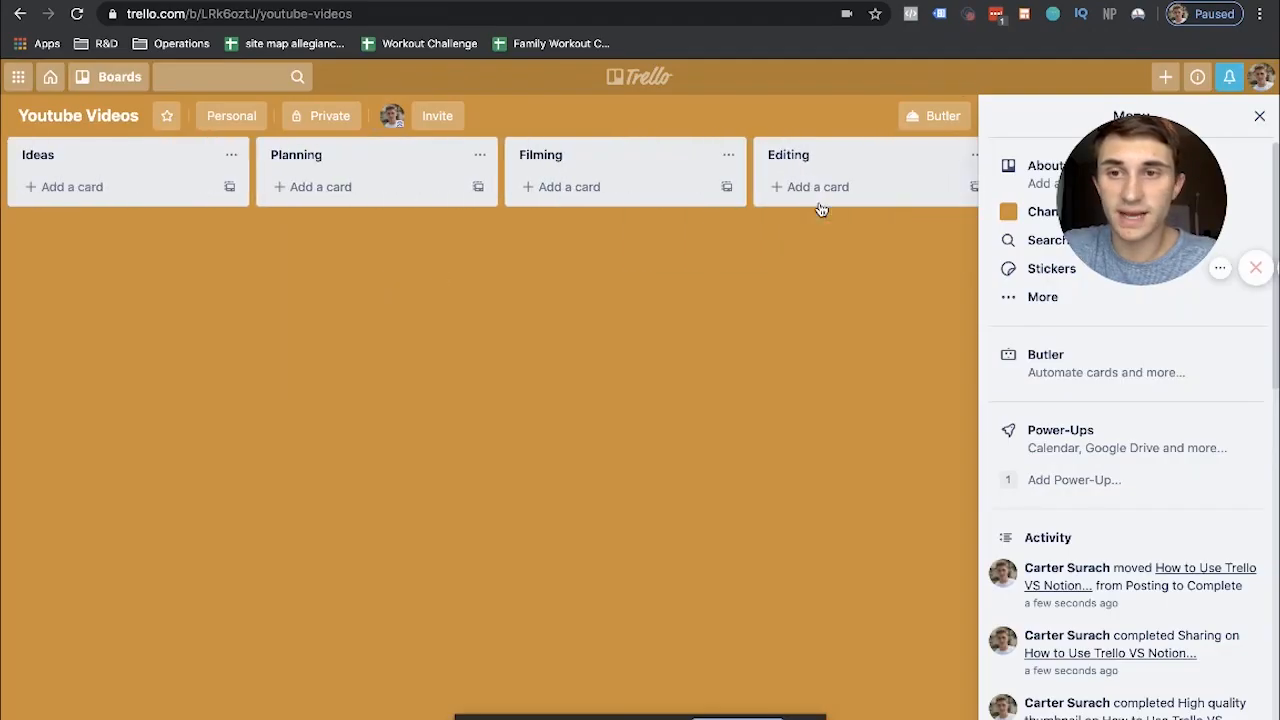
pyautogui.hscroll(7, 820, 208)
pyautogui.hscroll(-8, 819, 202)
pyautogui.hscroll(5, 819, 201)
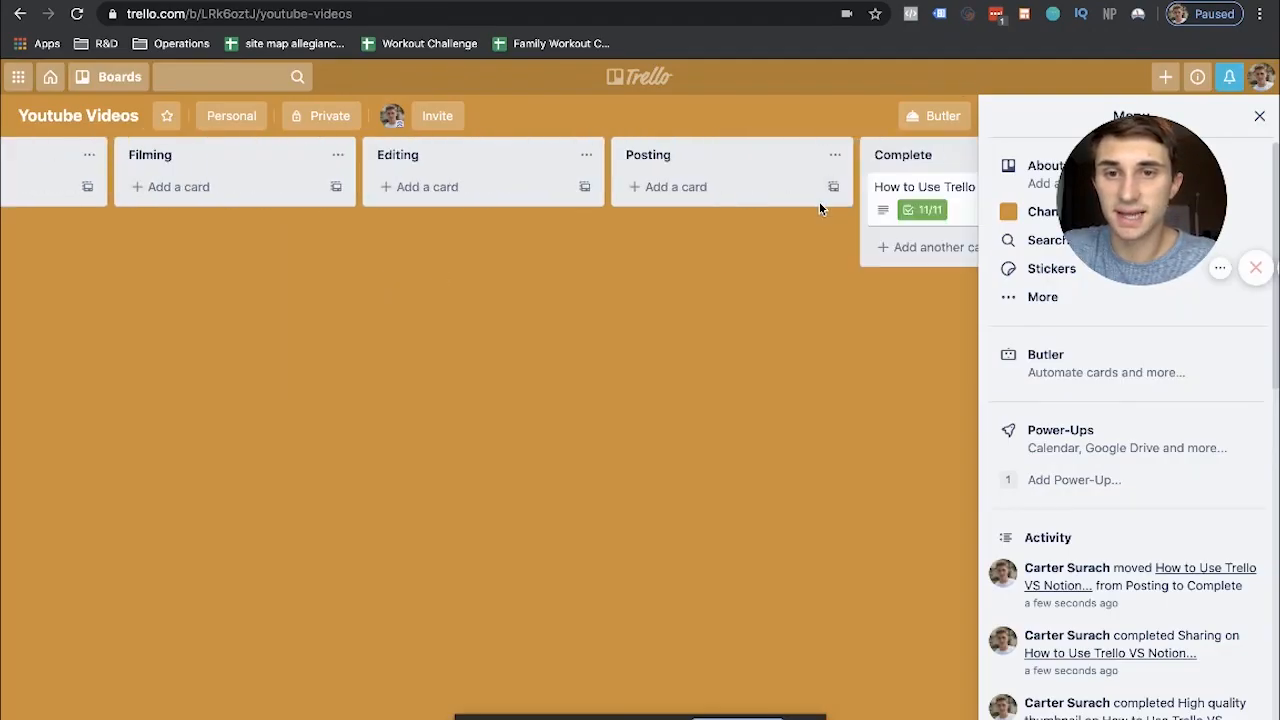
pyautogui.hscroll(-5, 819, 201)
pyautogui.hscroll(5, 819, 201)
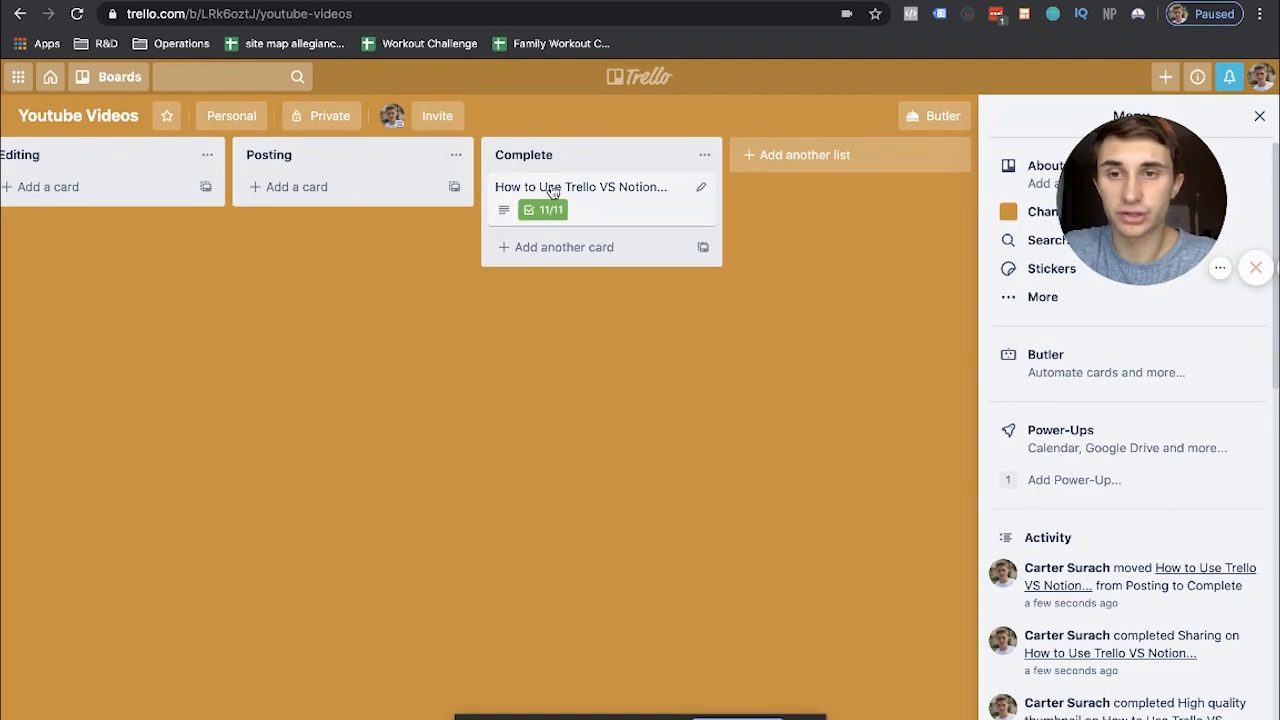
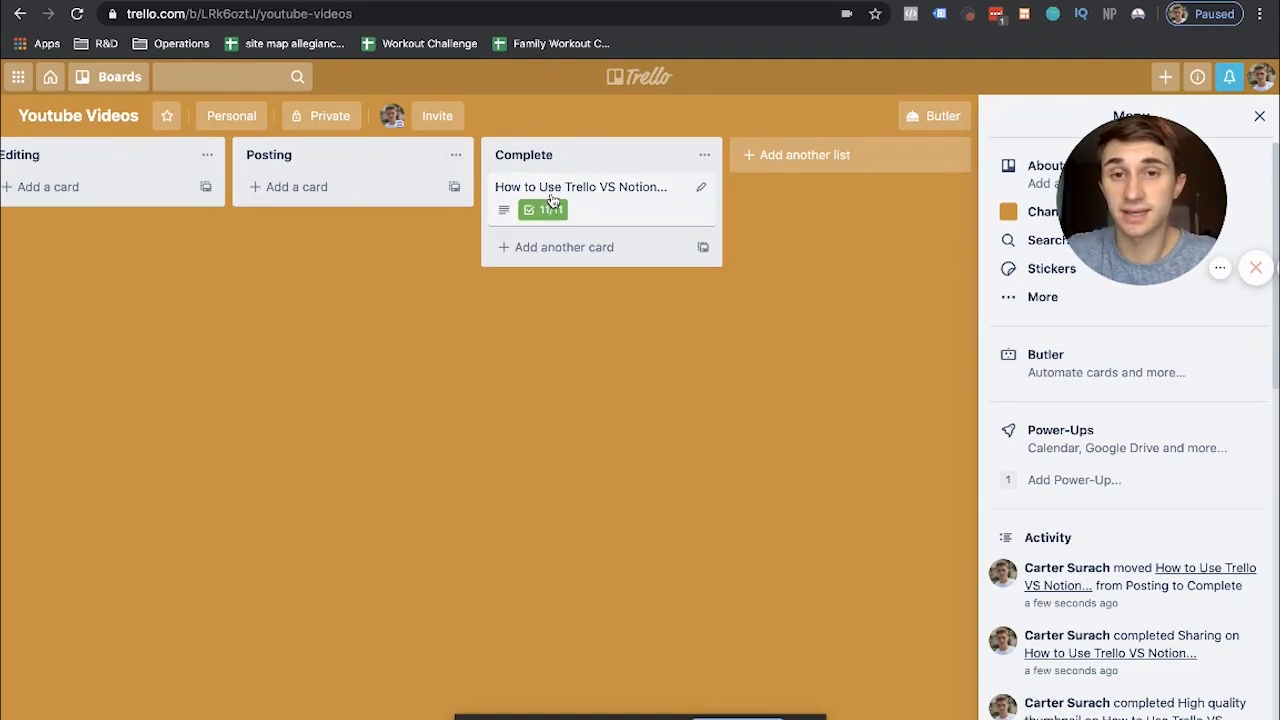
pyautogui.hscroll(-5, 552, 200)
pyautogui.hscroll(4, 552, 200)
pyautogui.hscroll(-4, 552, 200)
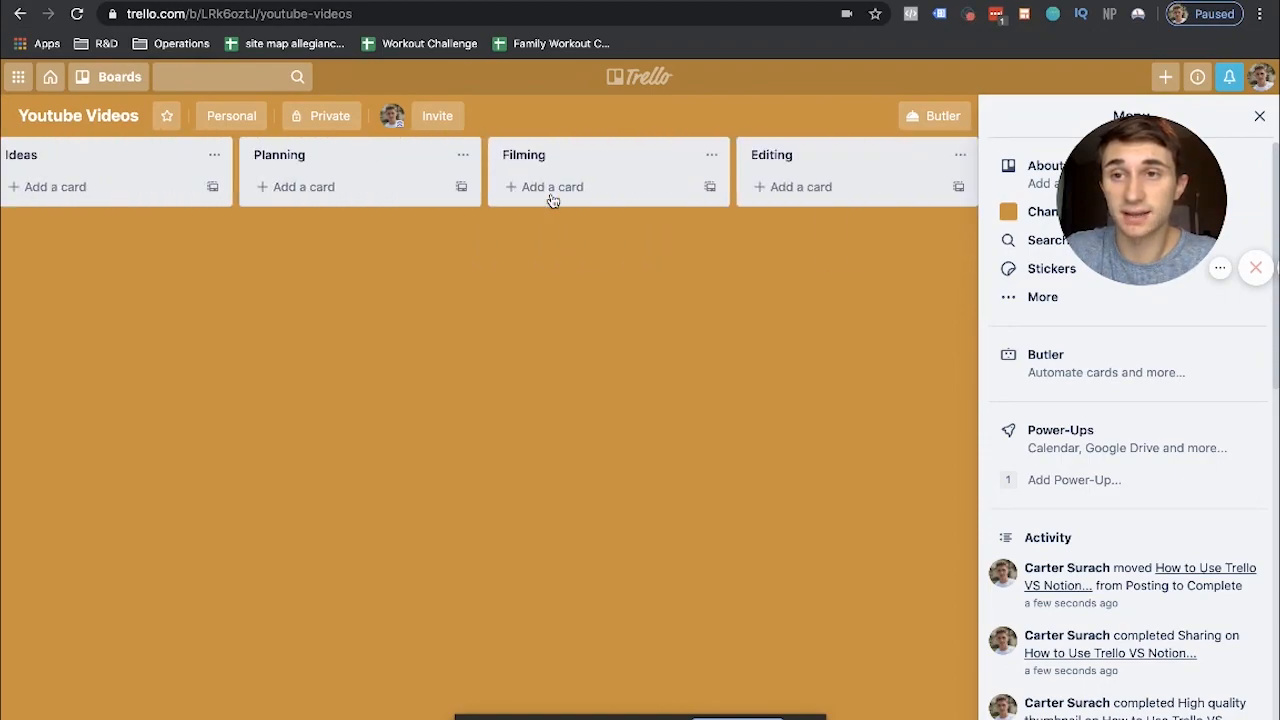
pyautogui.hscroll(5, 552, 200)
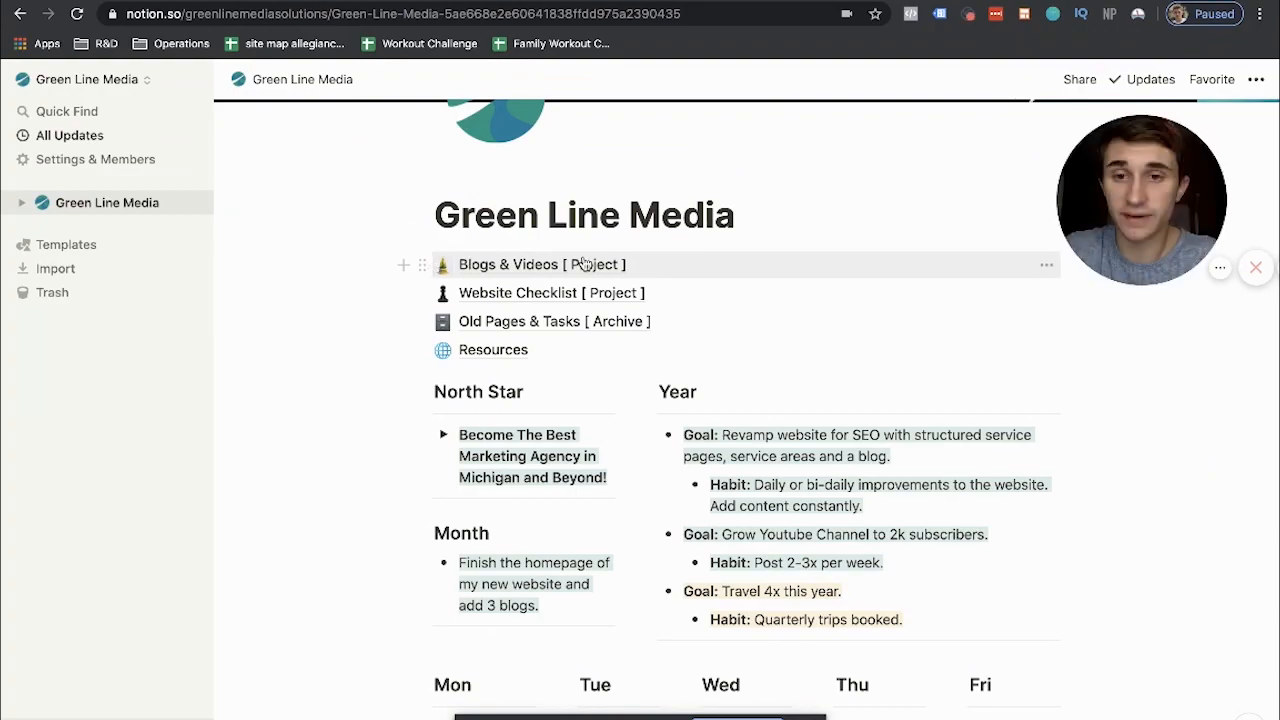
# Open the Blogs & Videos [ Project ] page and delete every existing row from its table
pyautogui.click(587, 269)
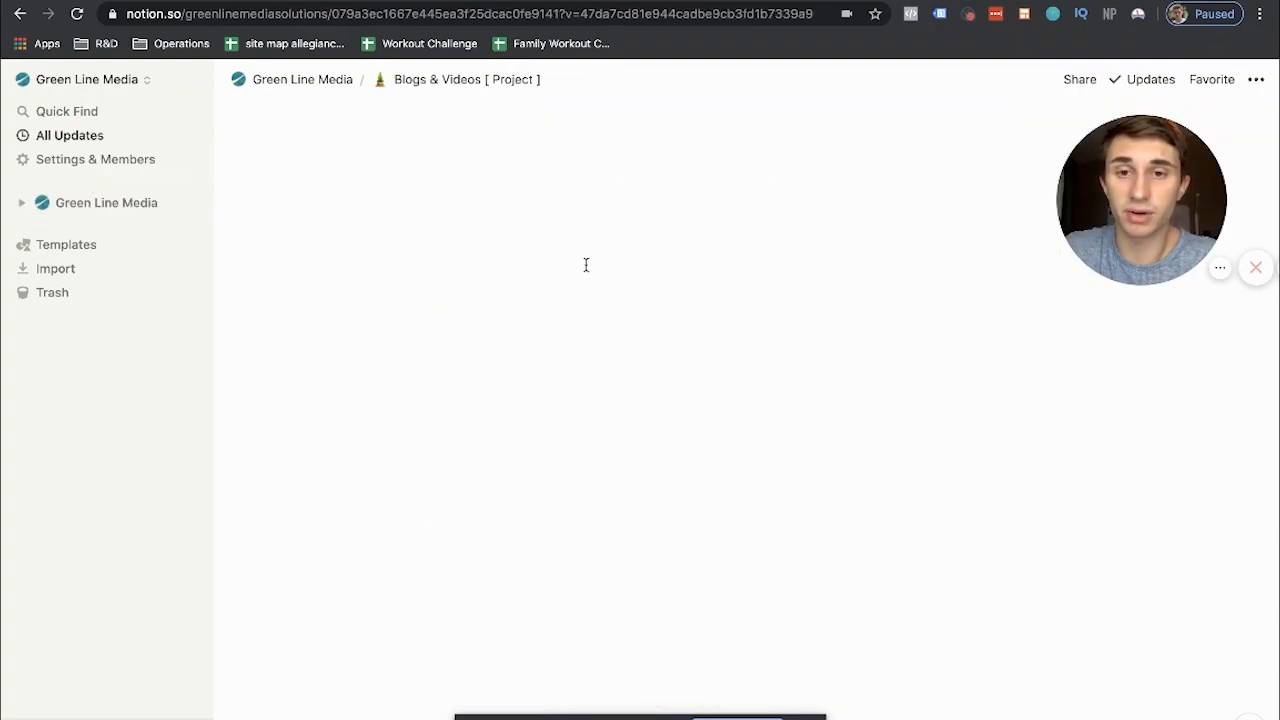
pyautogui.moveTo(1149, 167); pyautogui.dragTo(819, 537)
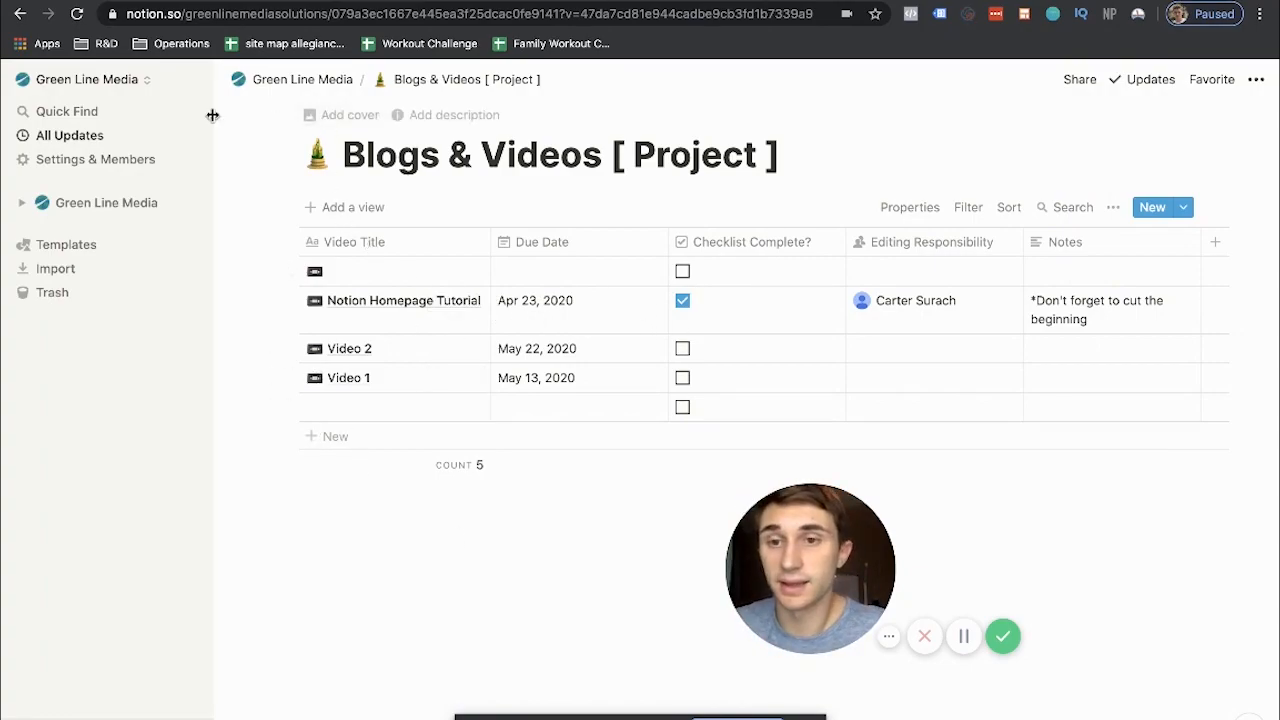
pyautogui.click(288, 271)
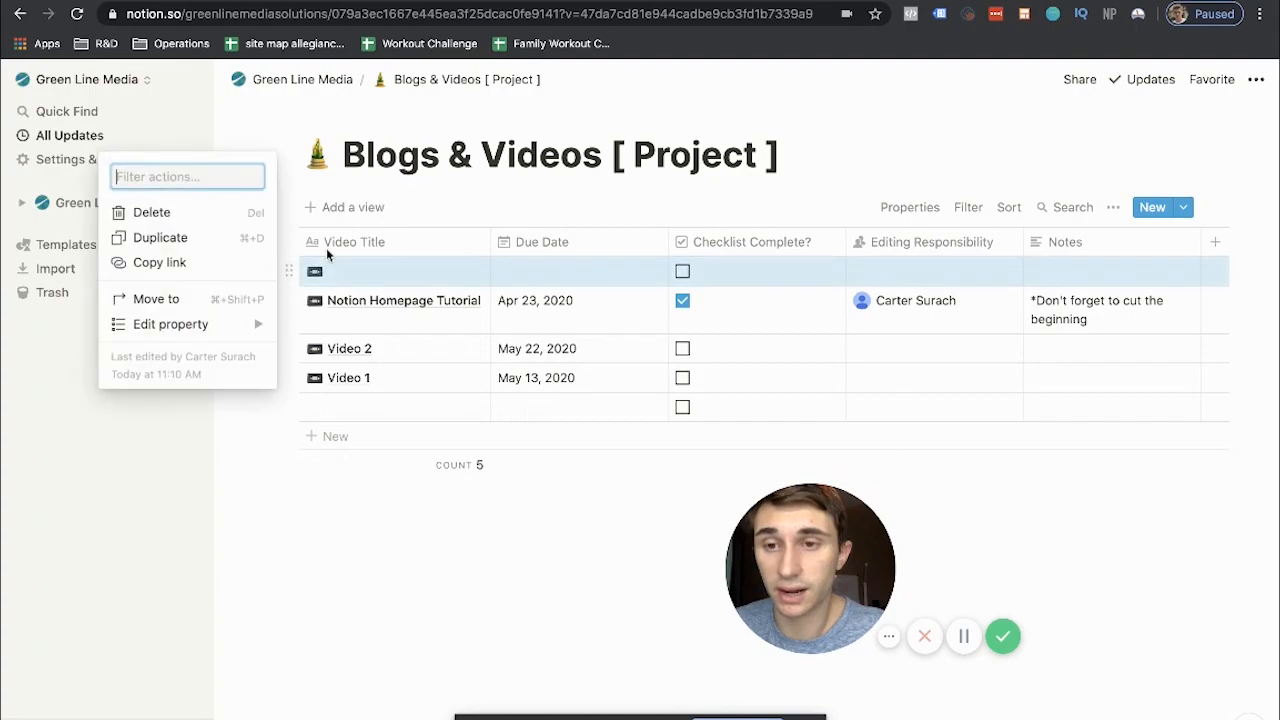
pyautogui.press('Delete')
pyautogui.click(288, 271)
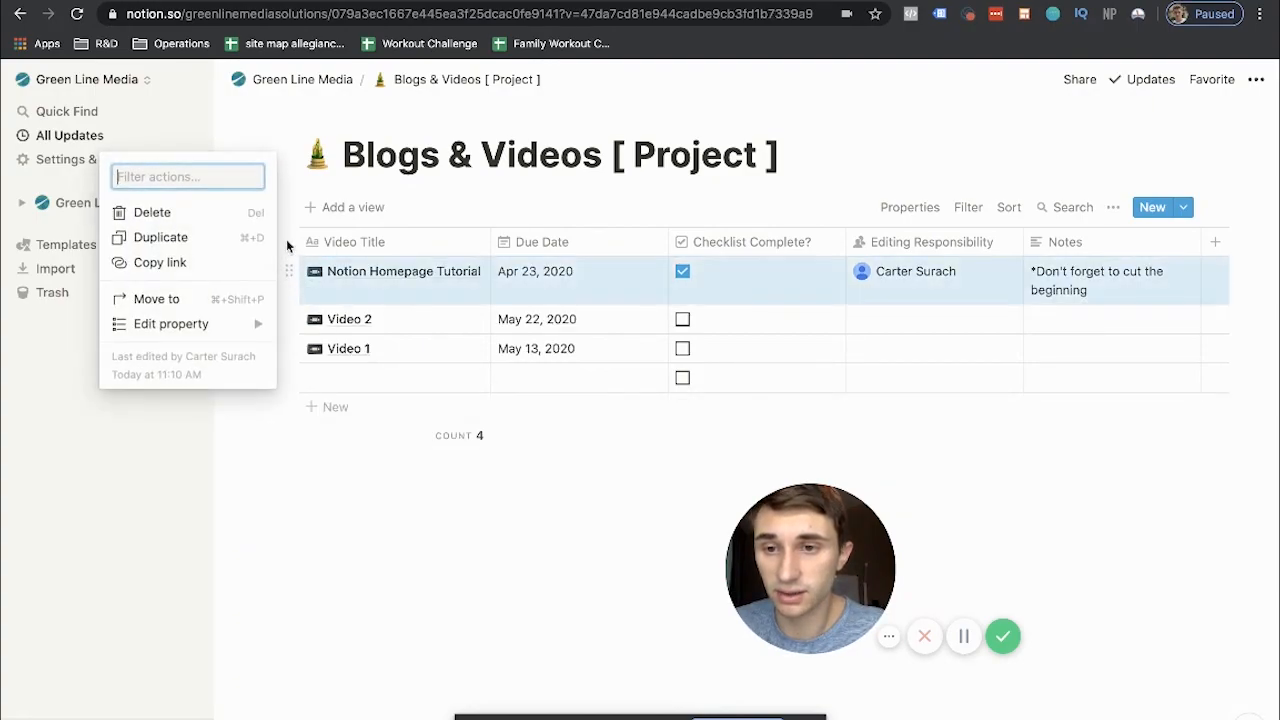
pyautogui.click(200, 209)
pyautogui.click(290, 271)
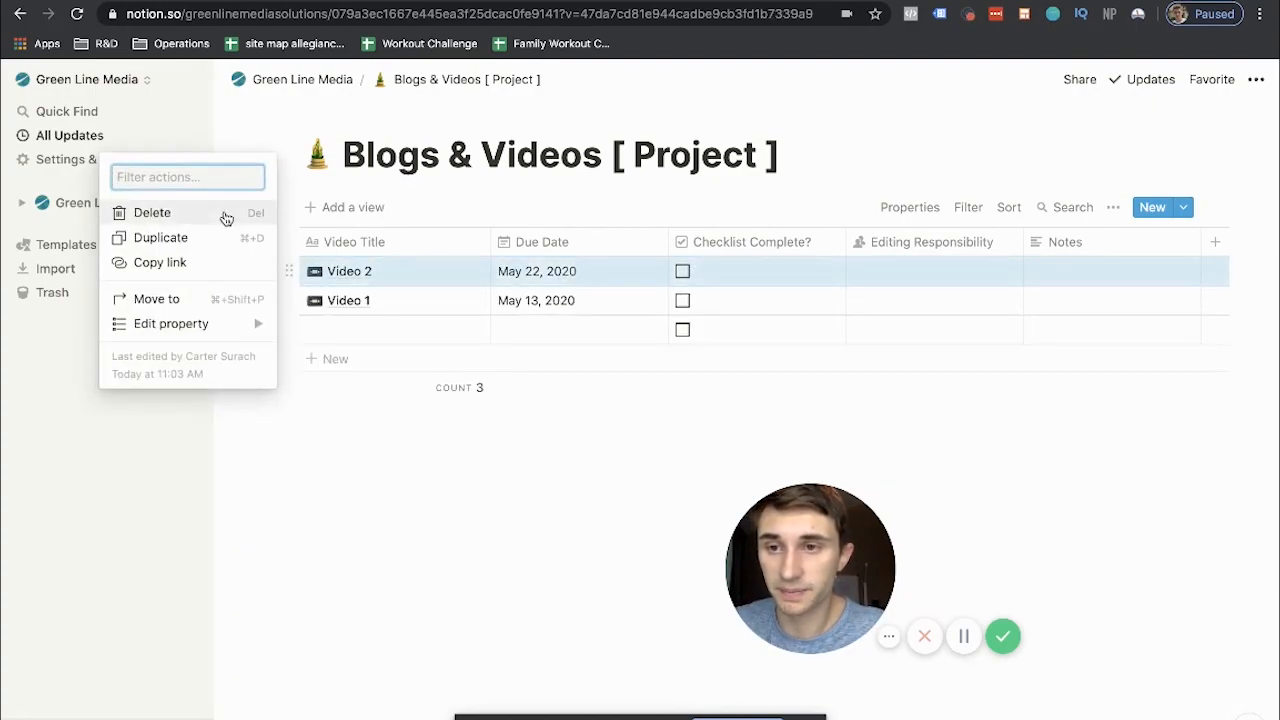
pyautogui.click(178, 211)
pyautogui.click(290, 271)
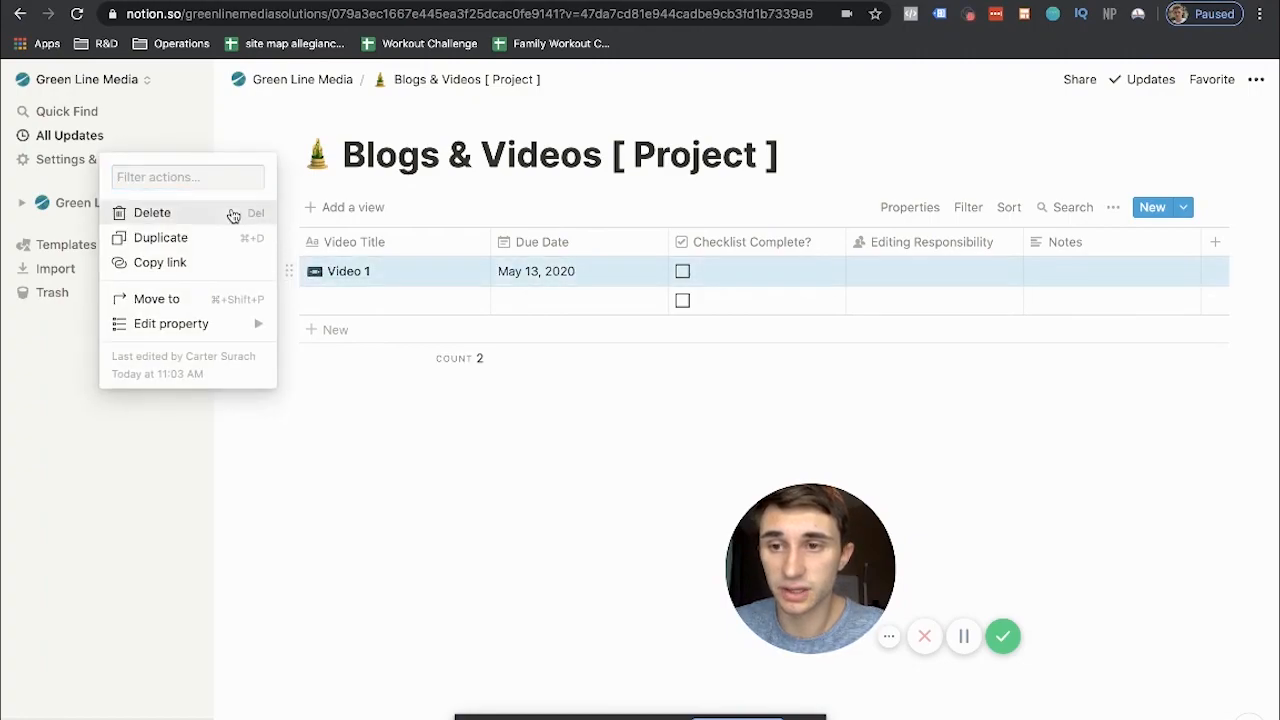
pyautogui.click(170, 210)
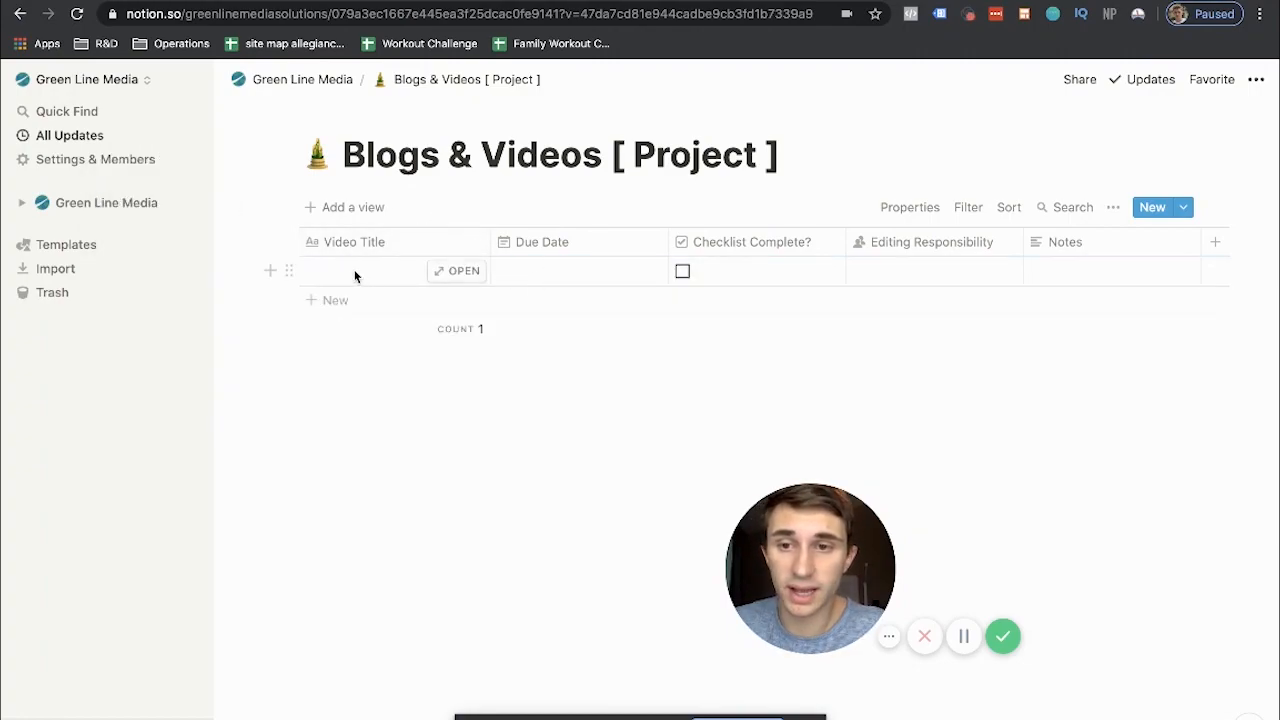
pyautogui.click(288, 271)
pyautogui.click(160, 209)
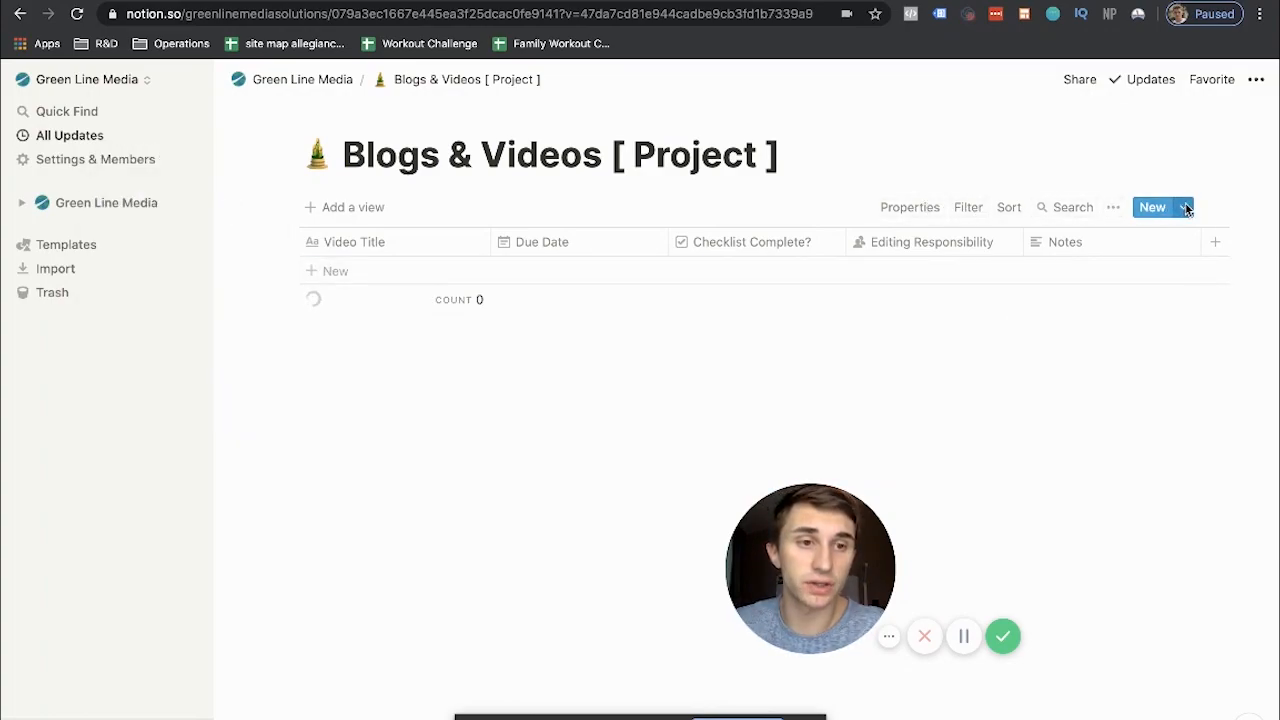
# Create a new table entry from the [Video Name] template and title it "Notion vs Trello"
pyautogui.click(1183, 207)
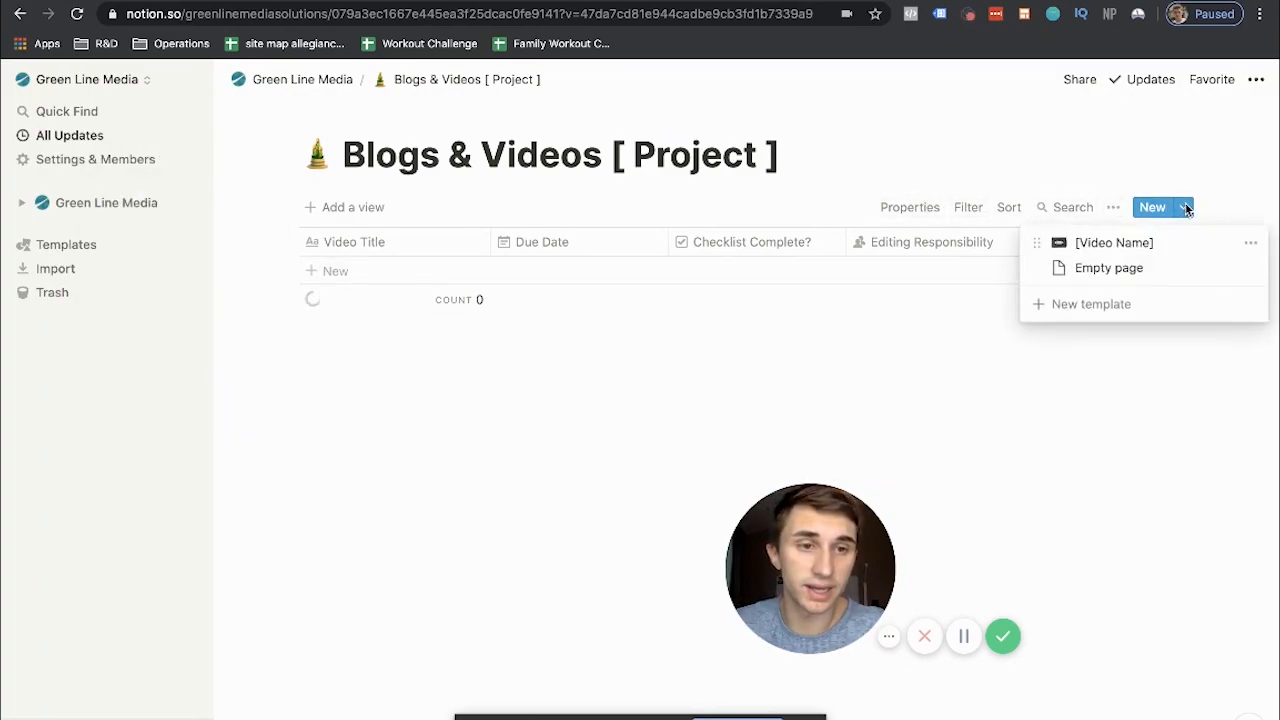
pyautogui.click(1122, 246)
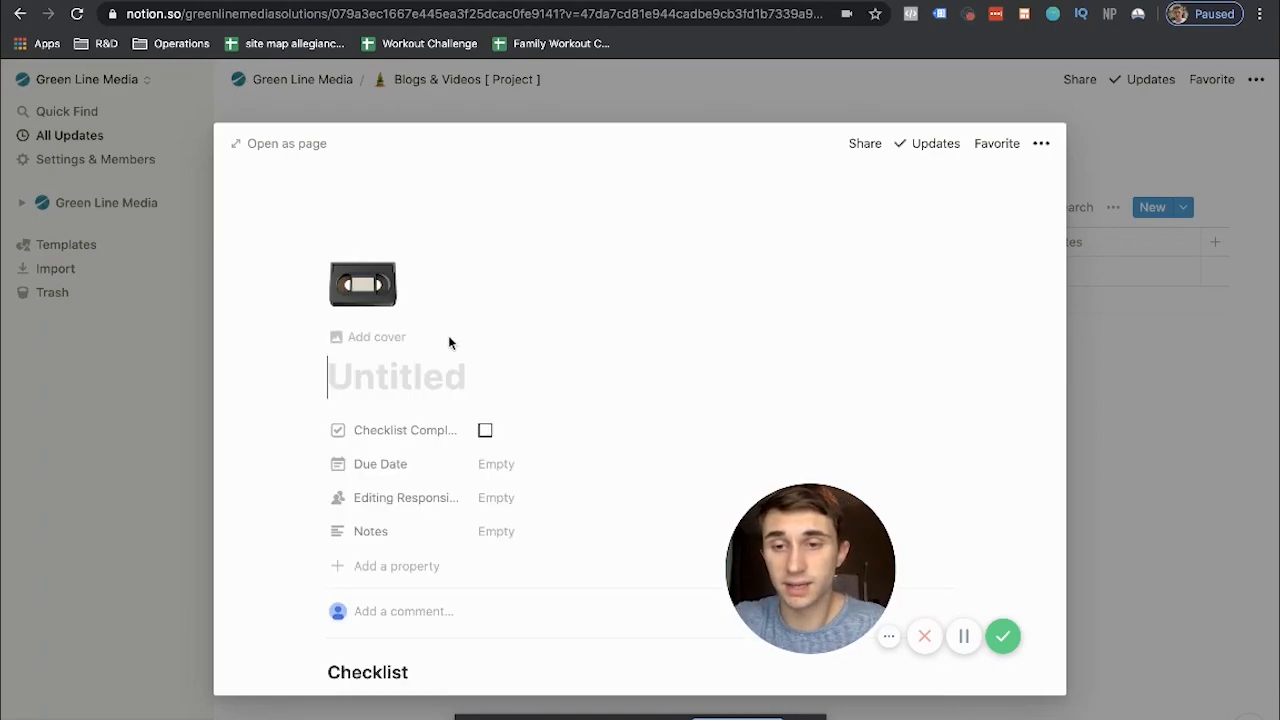
pyautogui.write('NNotio')
pyautogui.press('BackSpace')
pyautogui.press('BackSpace')
pyautogui.press('BackSpace')
pyautogui.press('BackSpace')
pyautogui.press('BackSpace')
pyautogui.write('otion vs')
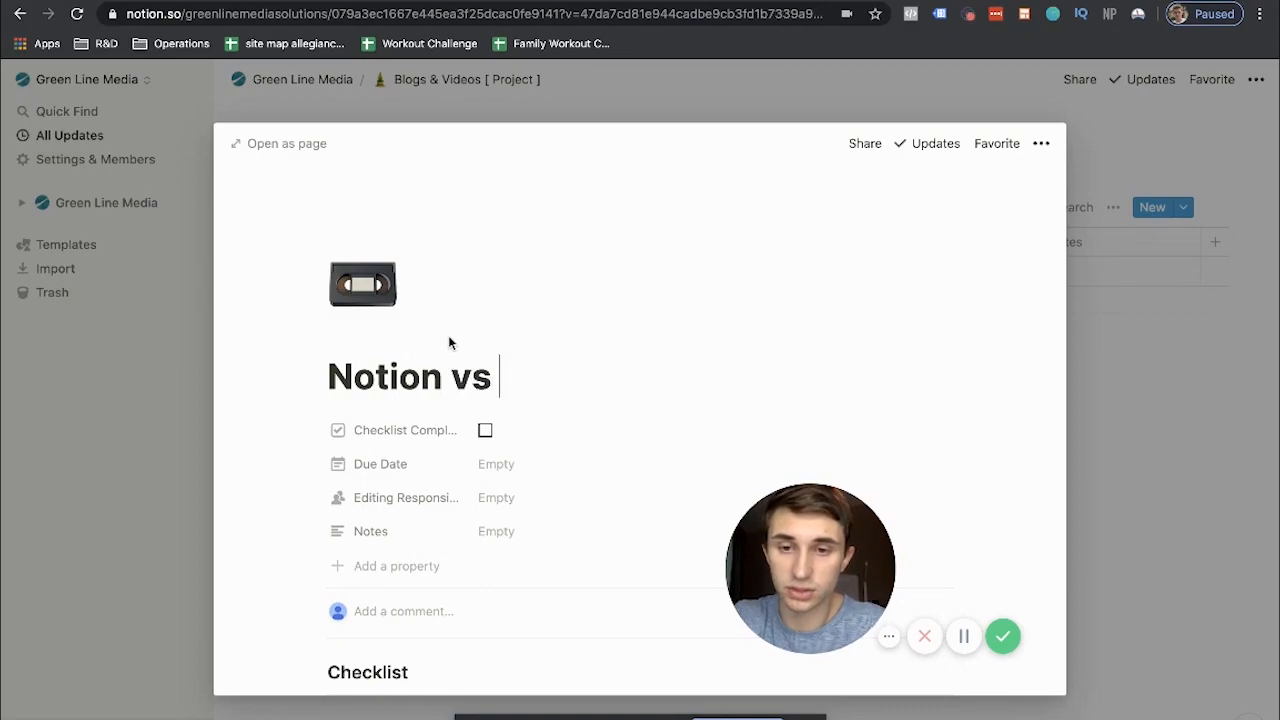
pyautogui.write(' Trello')
# Check off all eight items in the video page's Checklist, from the thumbnail template to the slide overlays
pyautogui.scroll(-2, 414, 467)
pyautogui.scroll(-2, 414, 467)
pyautogui.scroll(-1, 438, 413)
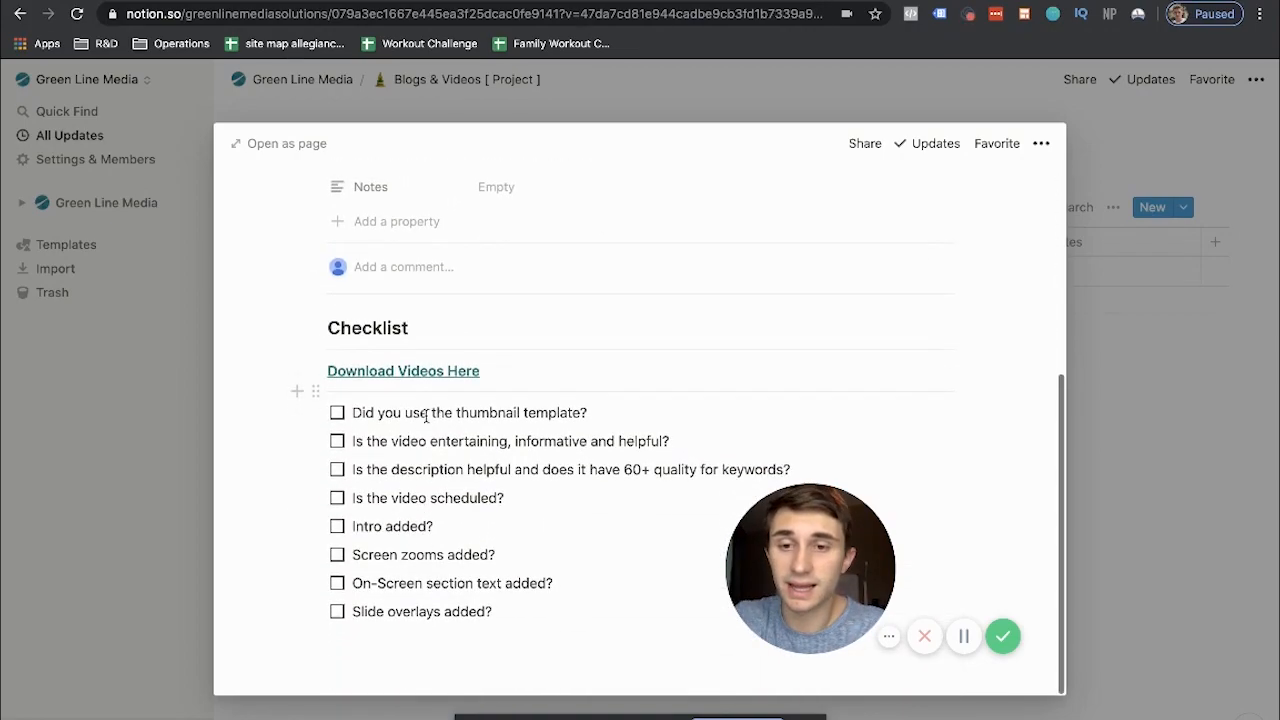
pyautogui.click(337, 413)
pyautogui.click(337, 441)
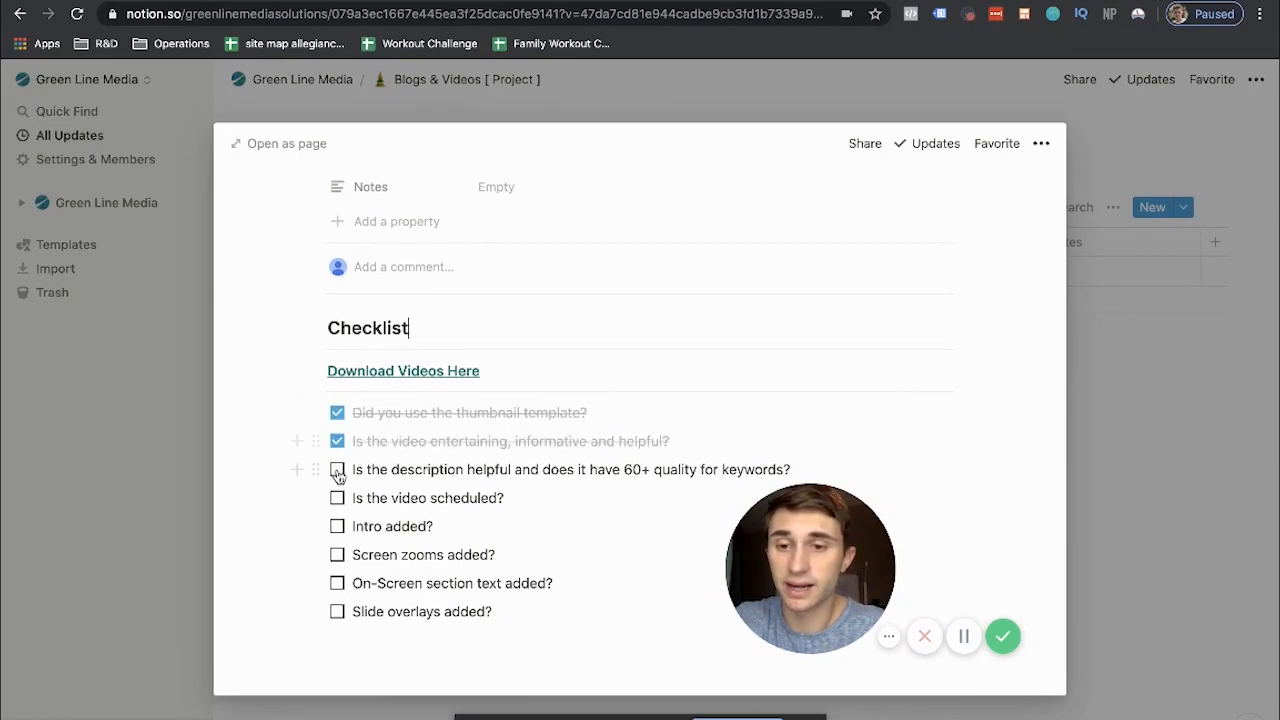
pyautogui.click(337, 469)
pyautogui.click(337, 498)
pyautogui.click(337, 526)
pyautogui.click(337, 555)
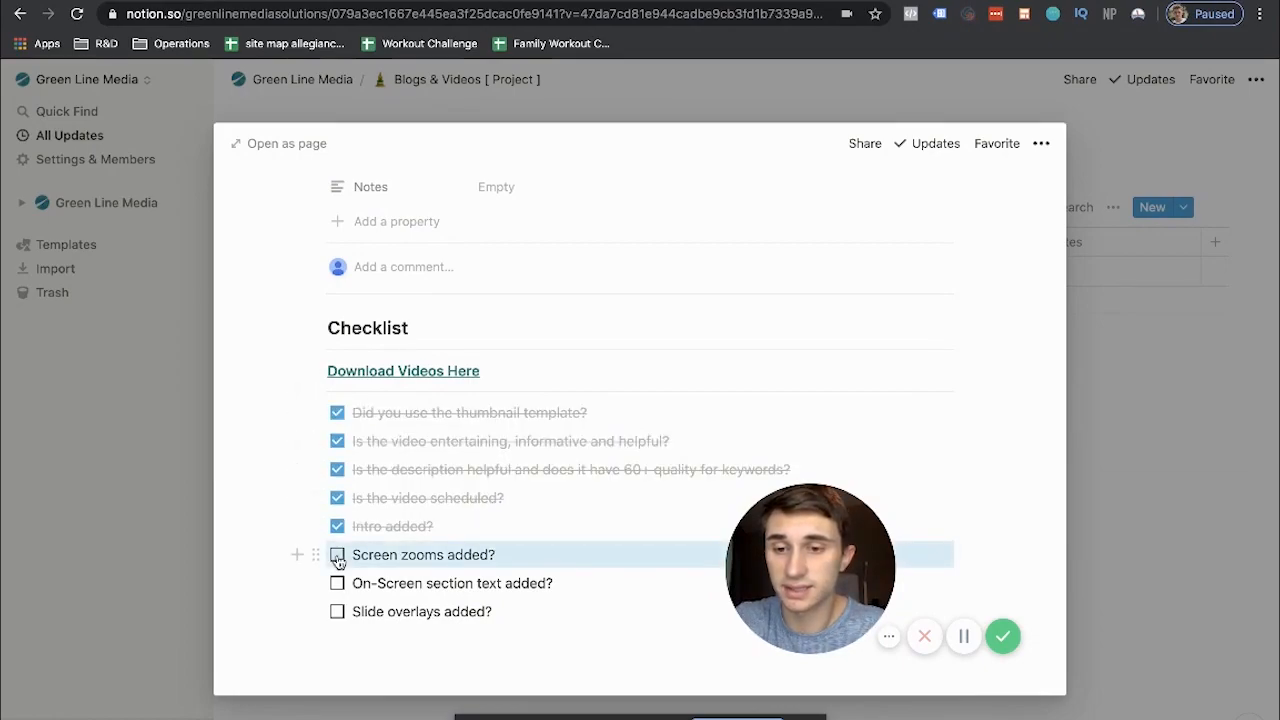
pyautogui.click(337, 583)
pyautogui.click(337, 611)
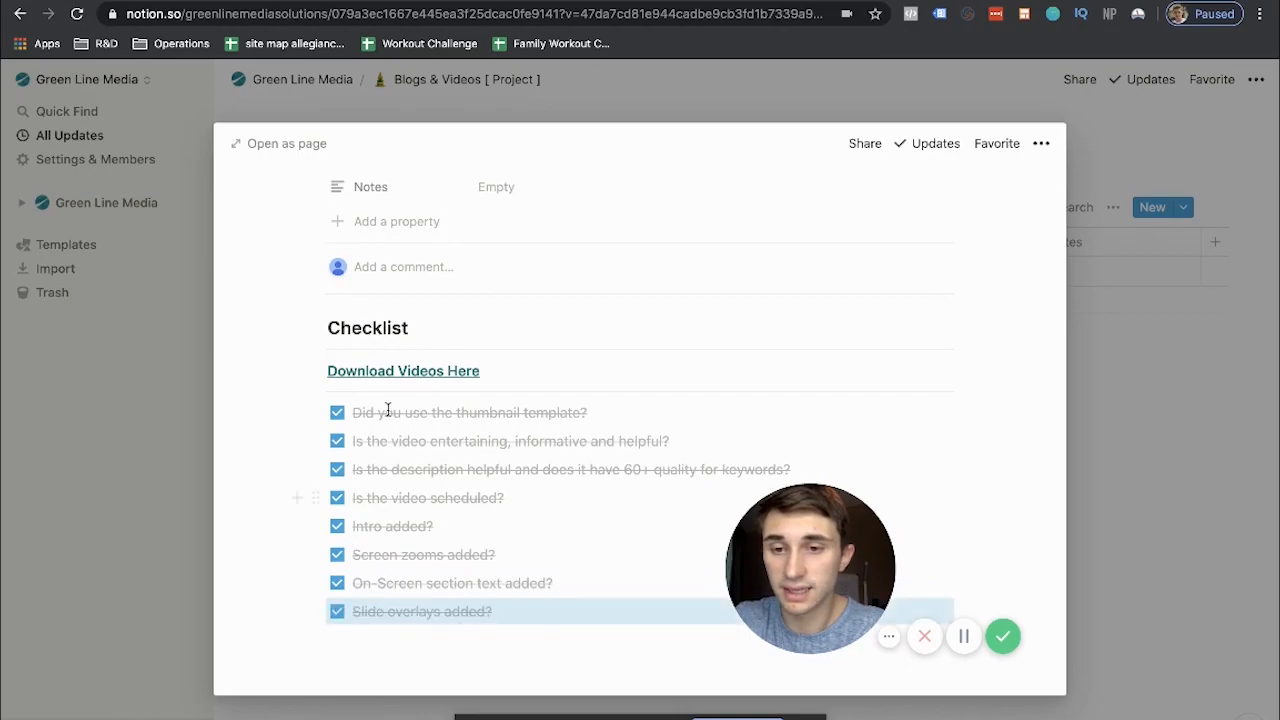
# Follow the "Download Videos Here" link to Google Drive, return to inspect the link's address in Notion, and close the video page
pyautogui.click(419, 372)
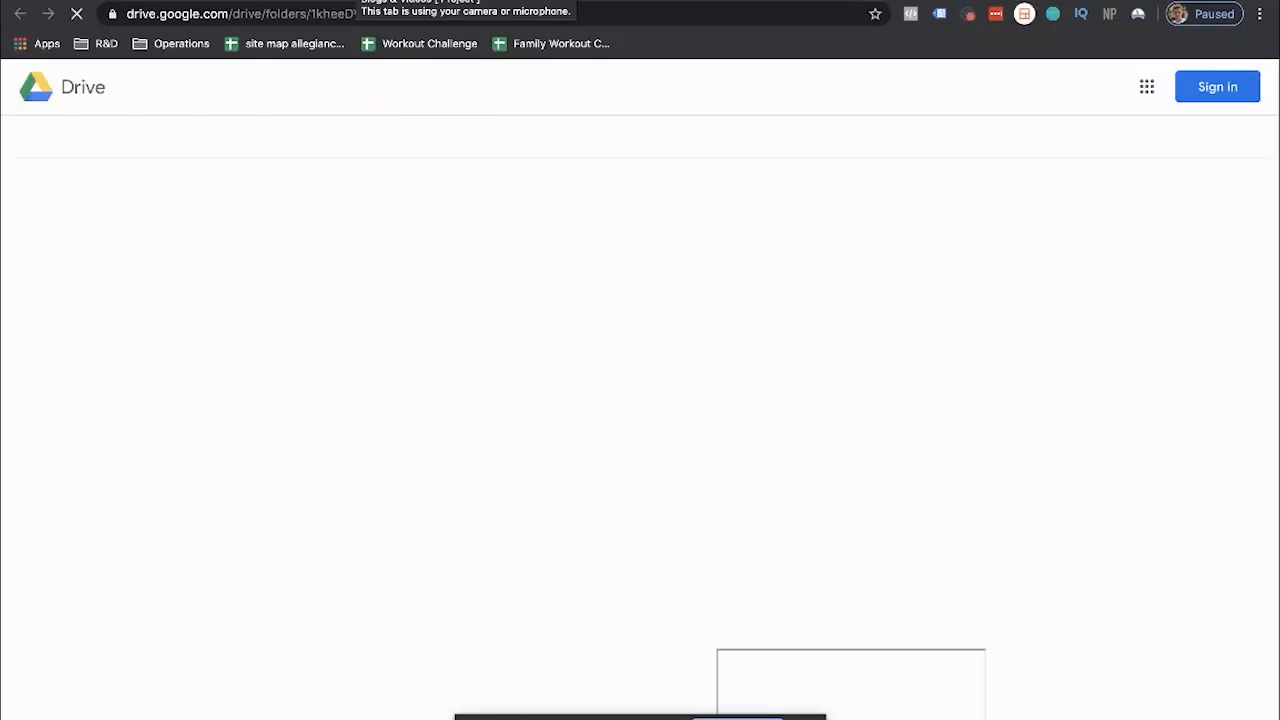
pyautogui.click(388, 2)
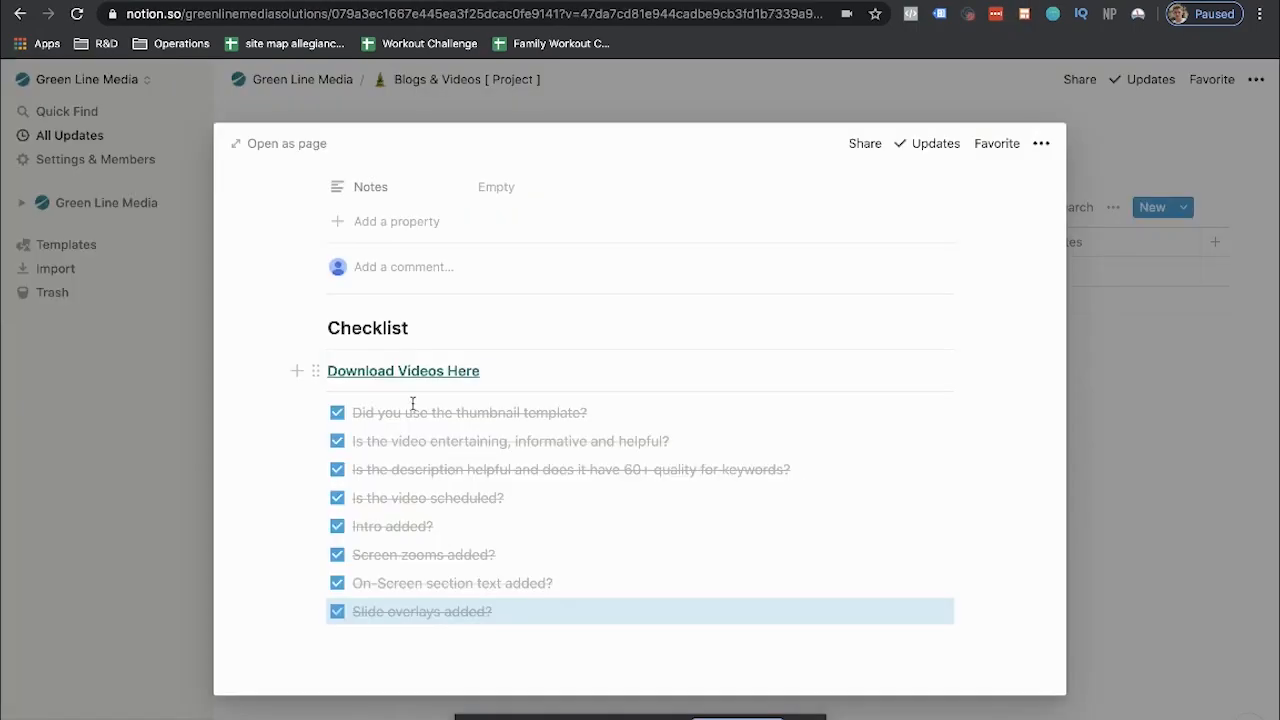
pyautogui.moveTo(519, 374); pyautogui.dragTo(308, 367)
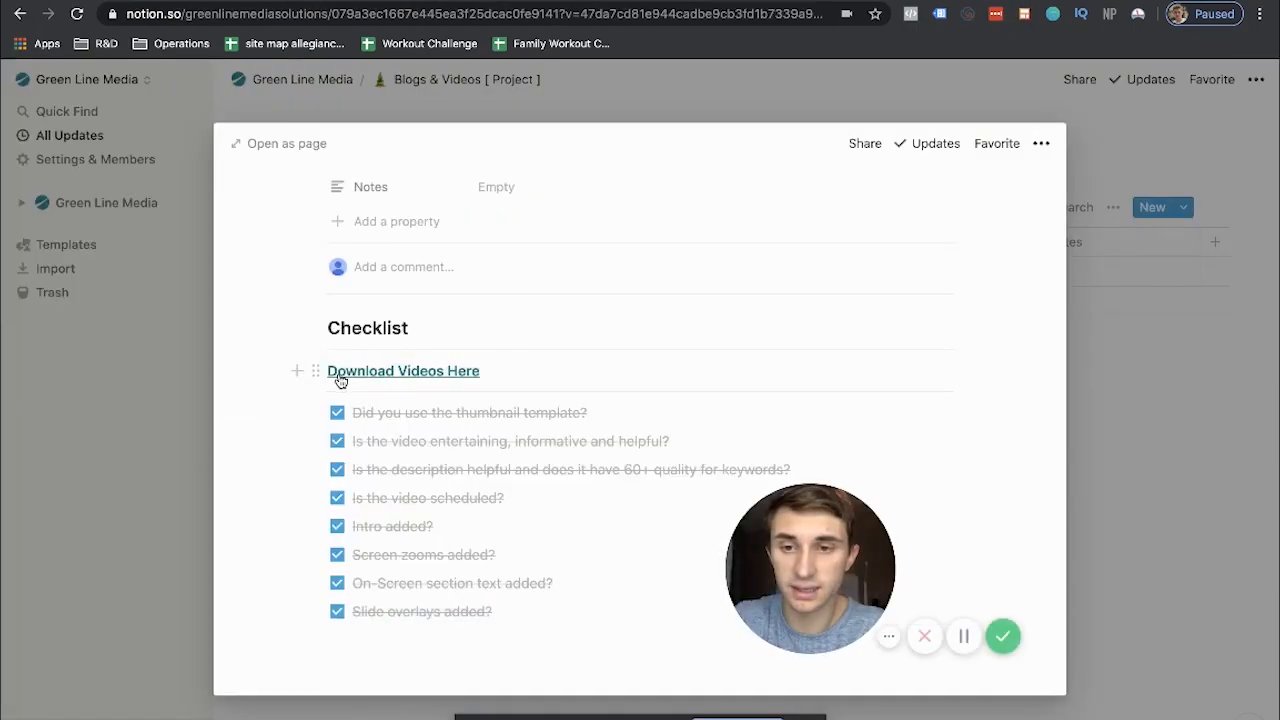
pyautogui.moveTo(503, 375); pyautogui.dragTo(329, 366)
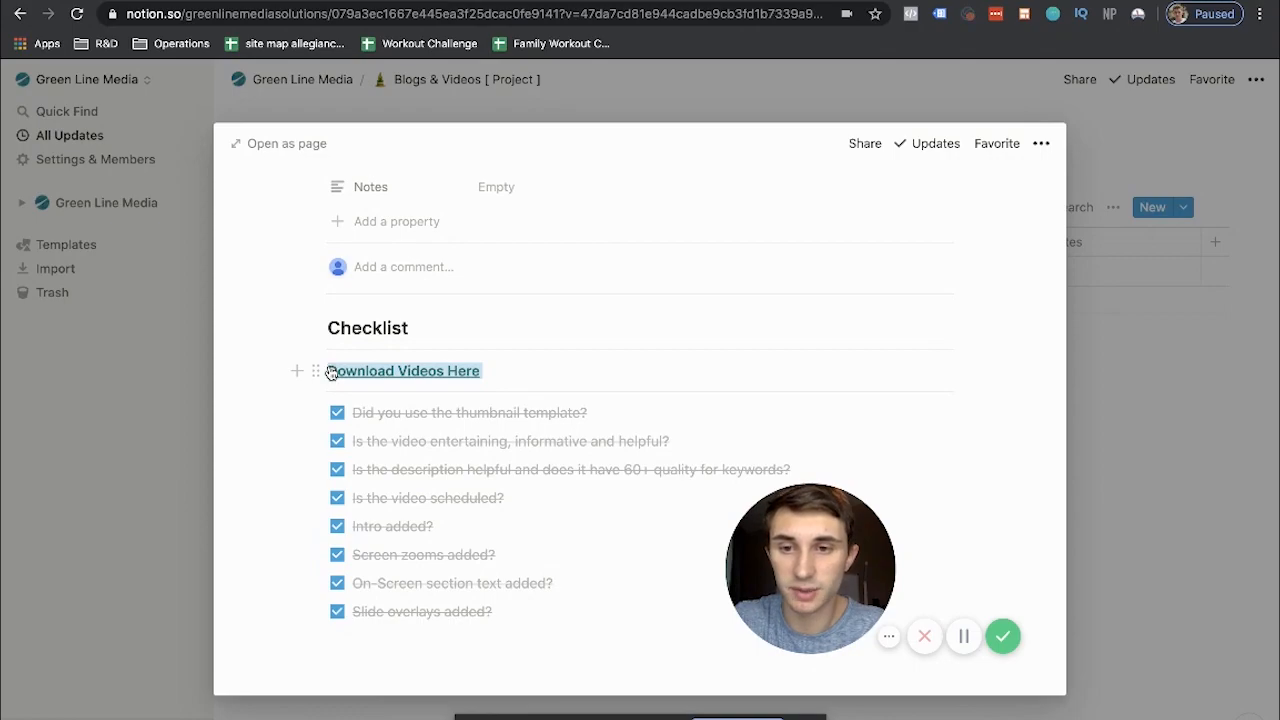
pyautogui.click(526, 337)
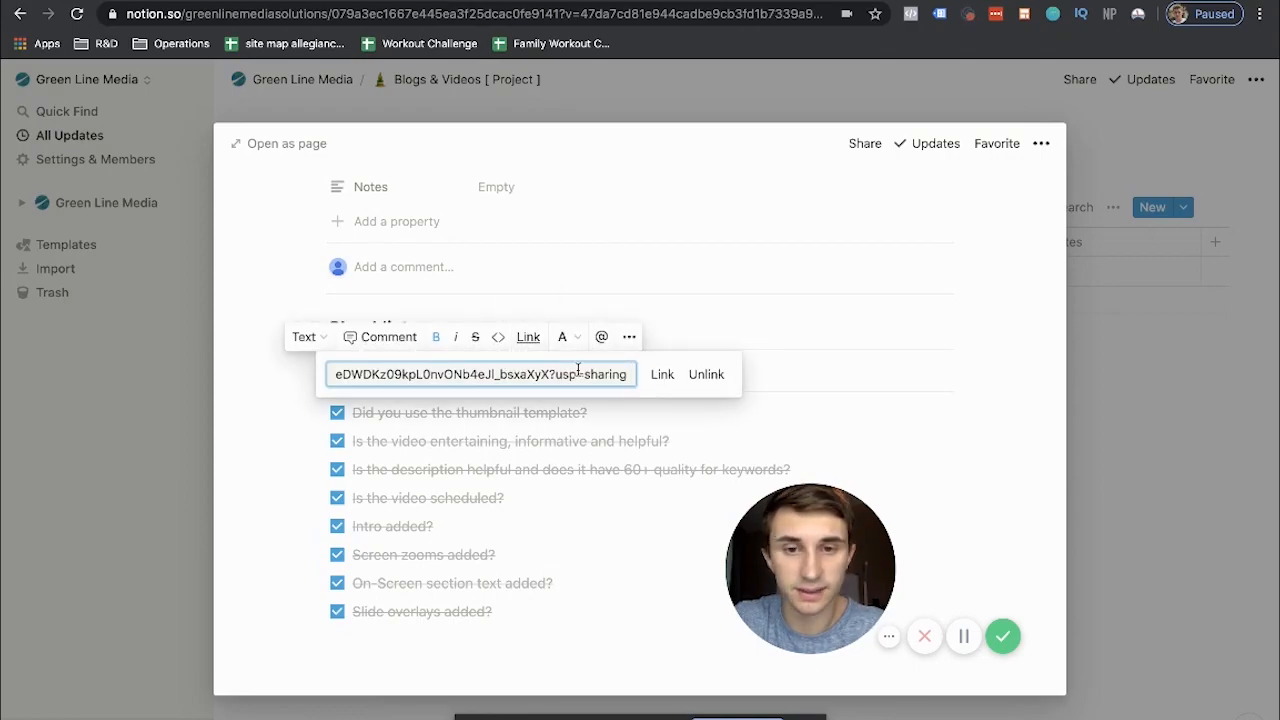
pyautogui.moveTo(629, 372); pyautogui.dragTo(575, 368)
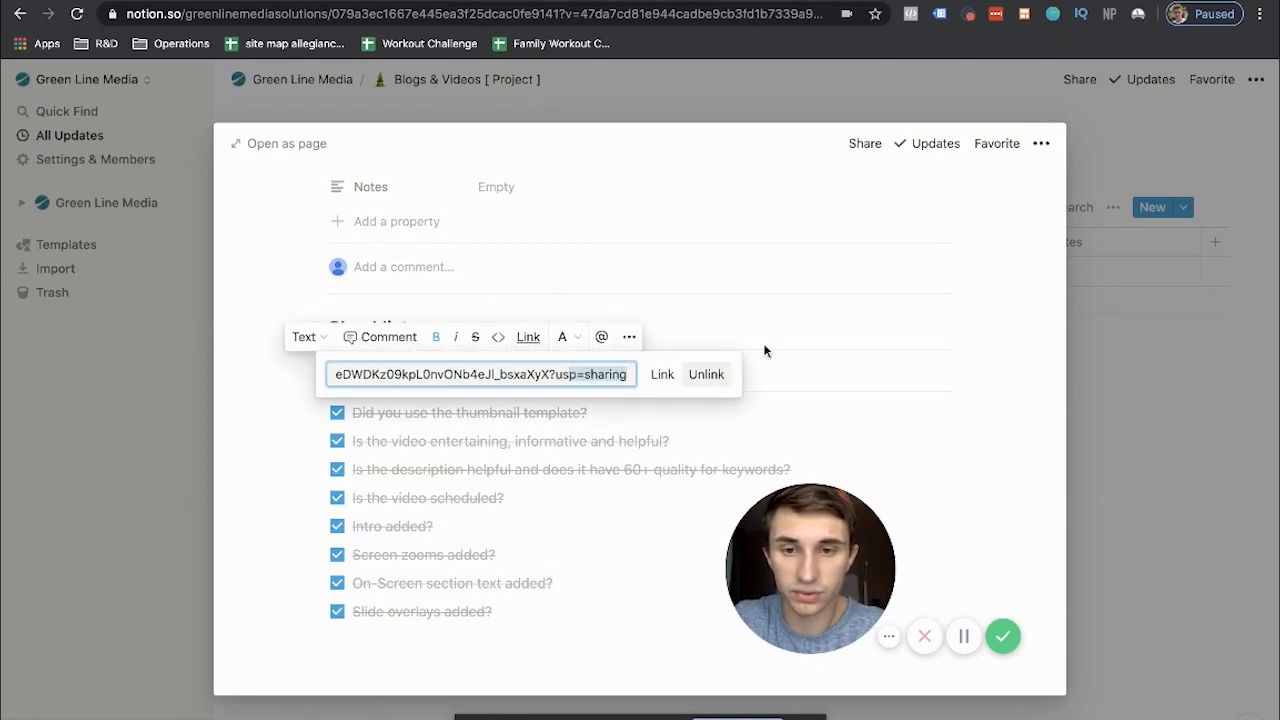
pyautogui.click(821, 352)
pyautogui.click(549, 371)
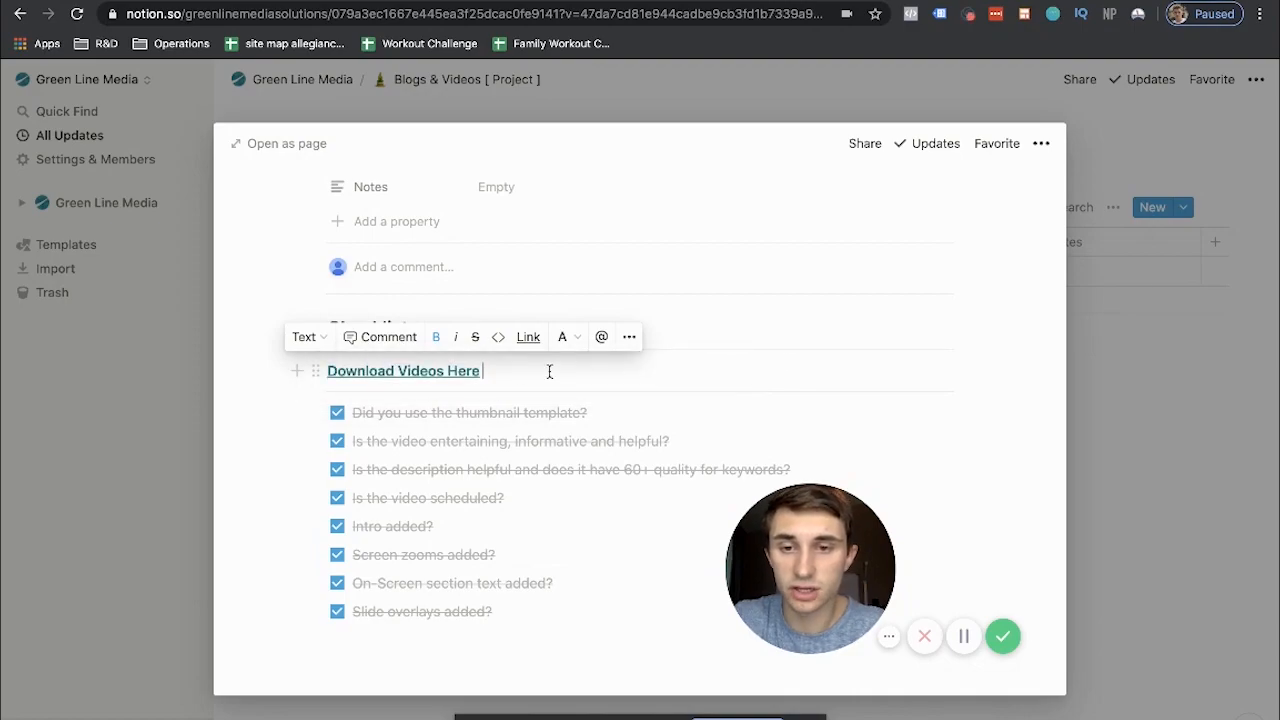
pyautogui.scroll(5, 422, 480)
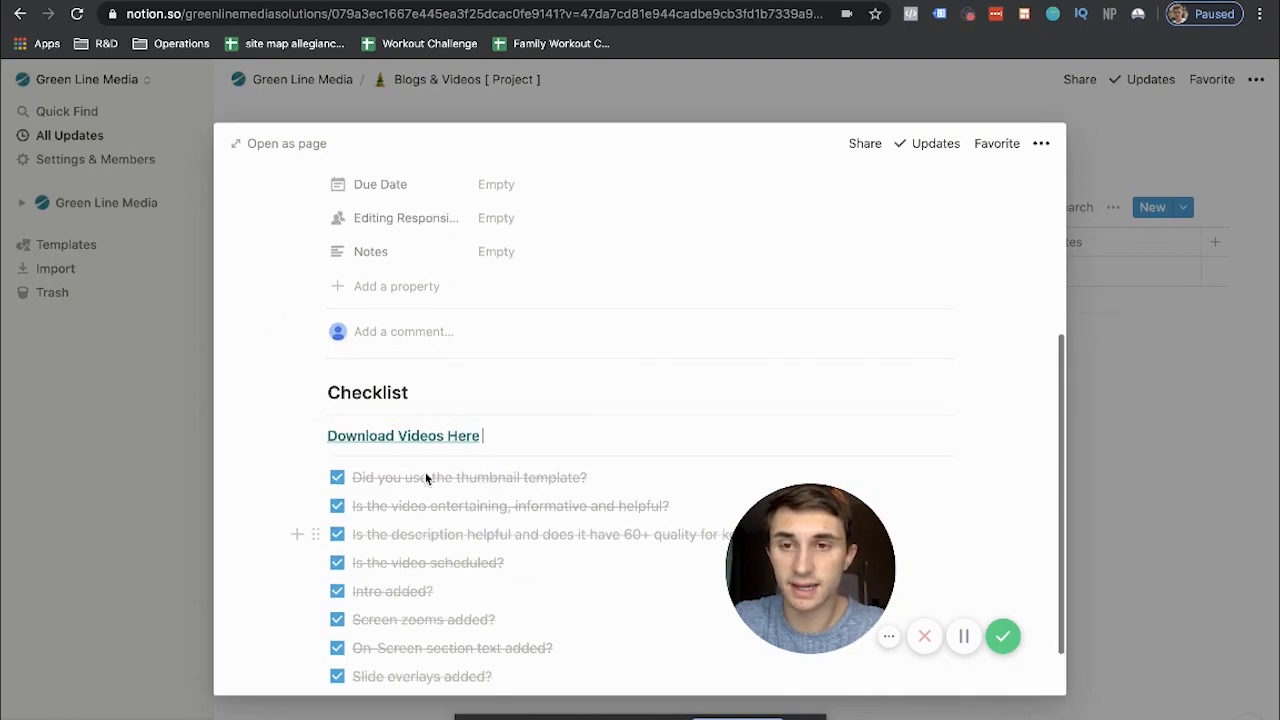
pyautogui.scroll(-3, 422, 480)
pyautogui.scroll(3, 420, 480)
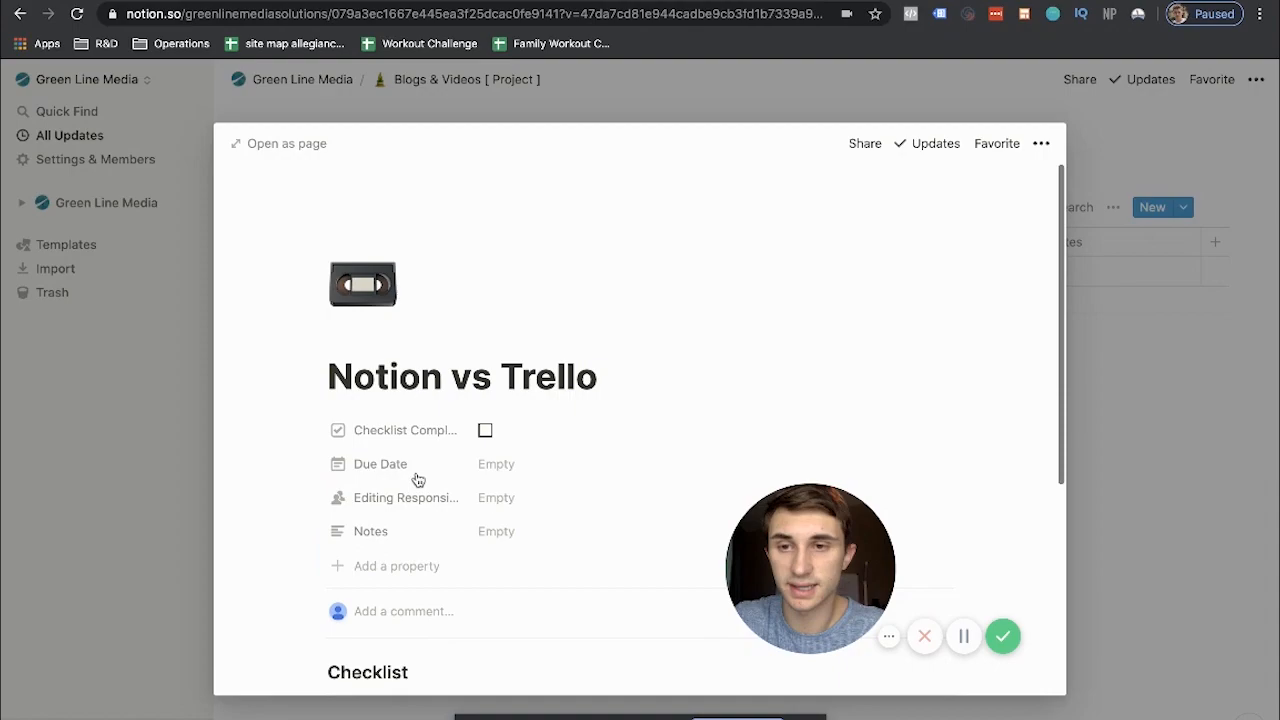
pyautogui.click(164, 454)
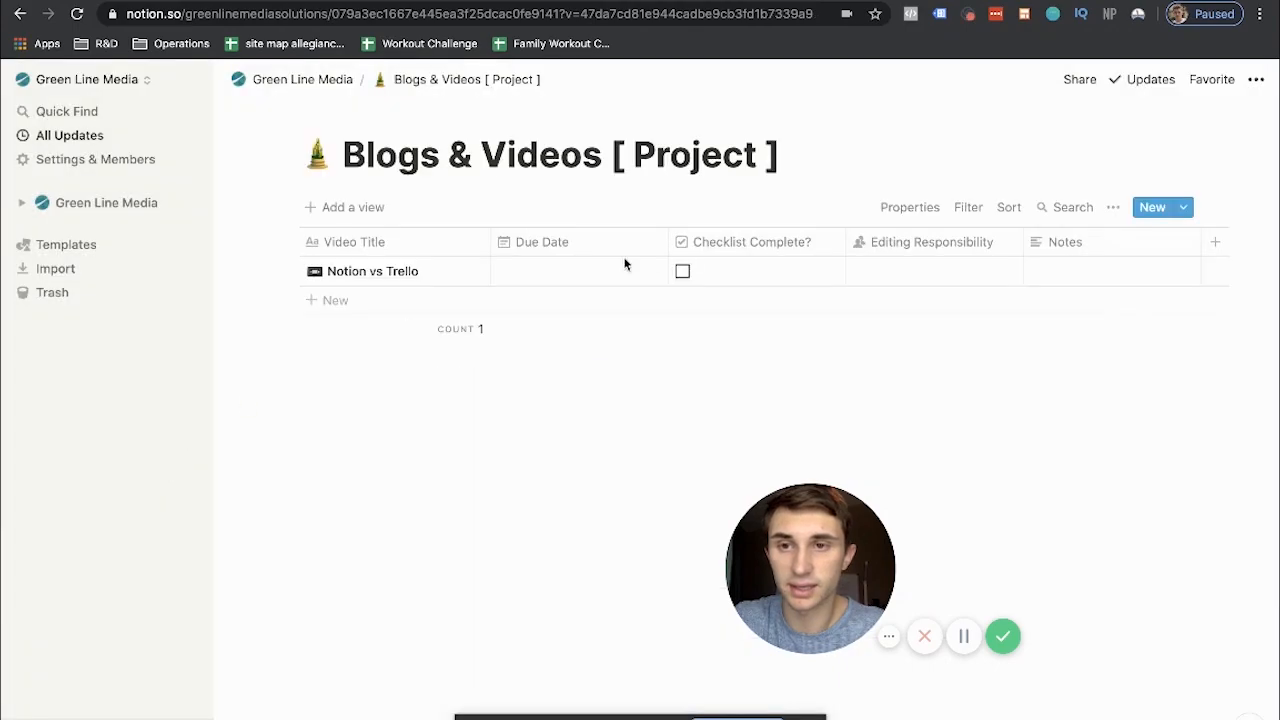
# Set the Notion vs Trello row's due date to May 14, 2020 and assign the listed workspace member as Editing Responsibility
pyautogui.click(555, 266)
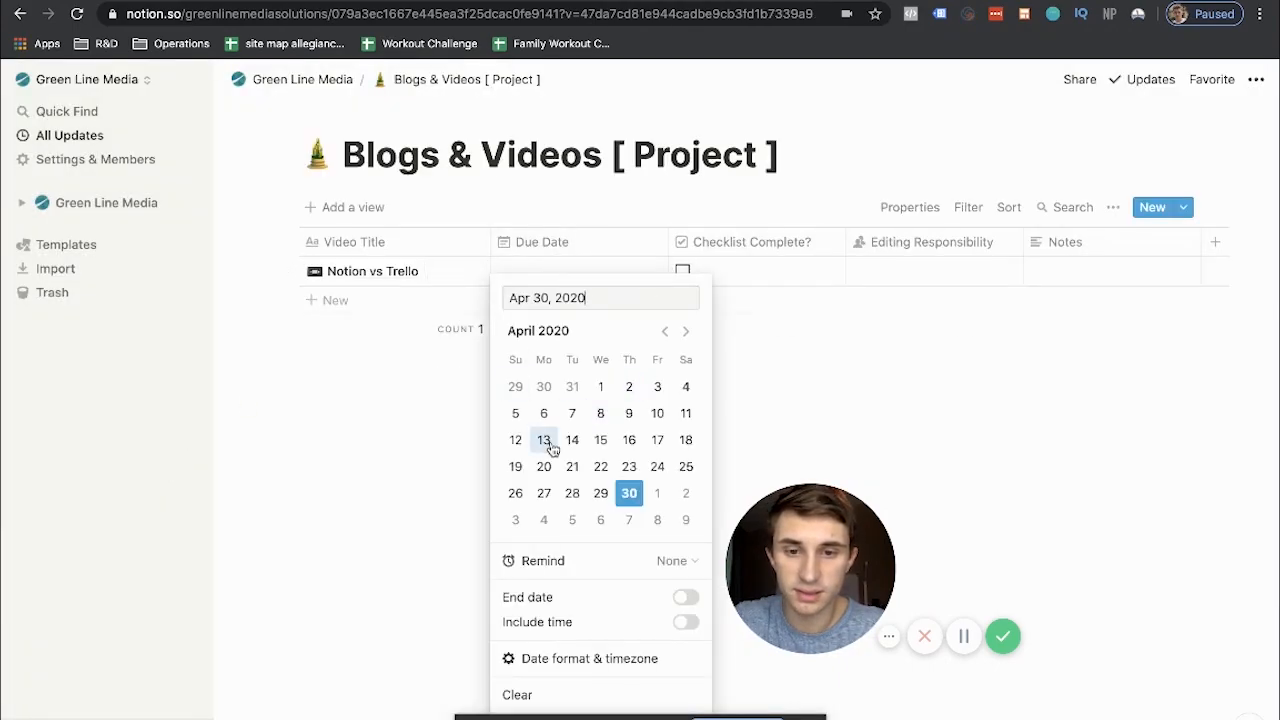
pyautogui.click(686, 332)
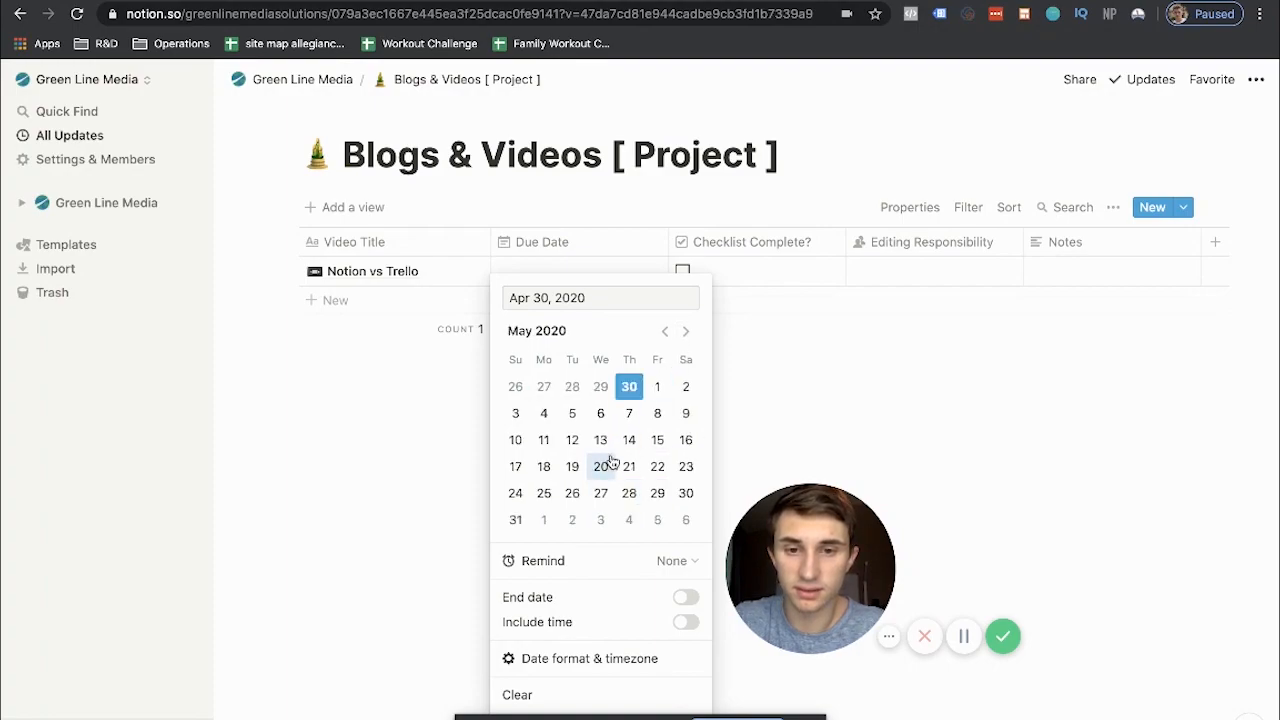
pyautogui.click(629, 440)
pyautogui.press('Escape')
pyautogui.click(913, 272)
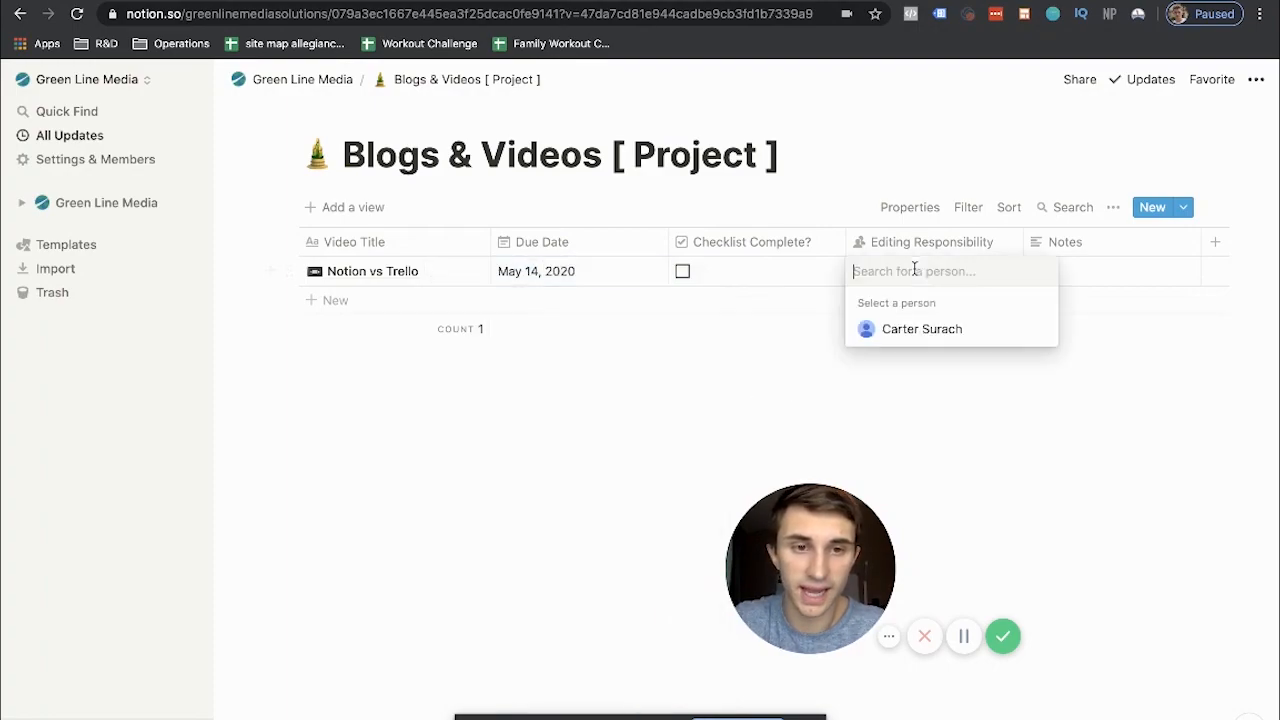
pyautogui.click(895, 330)
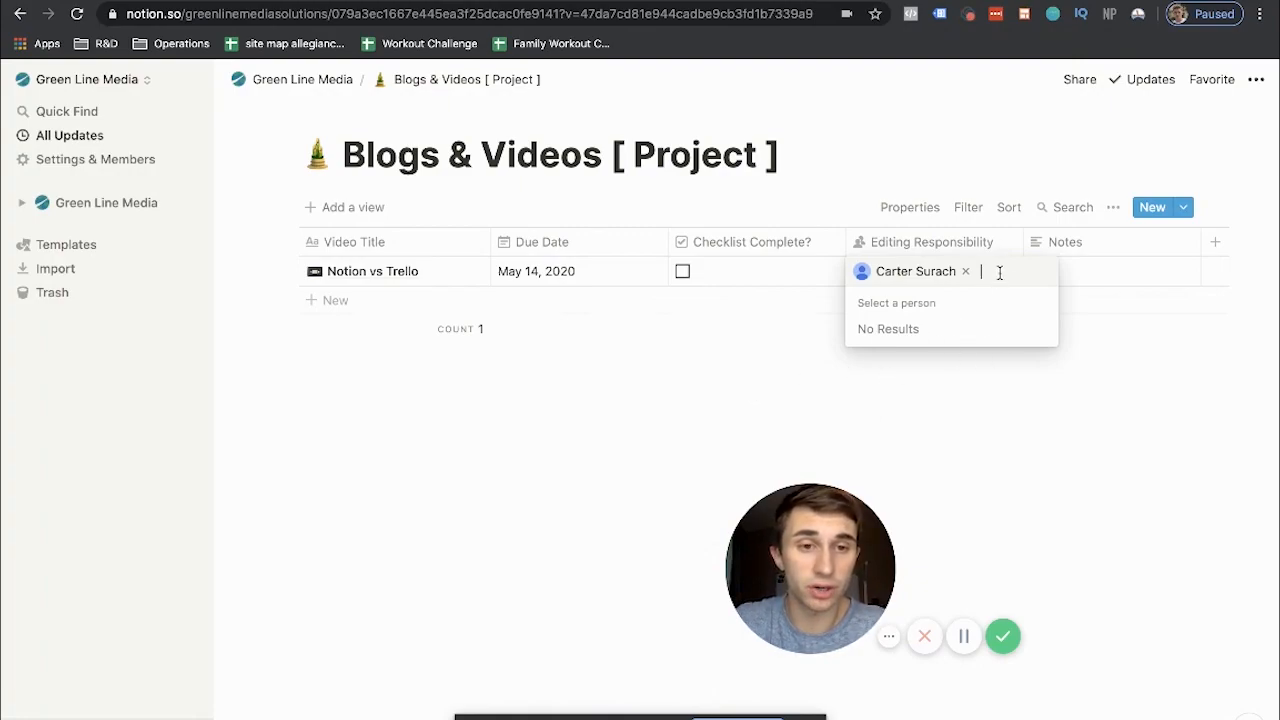
pyautogui.press('Escape')
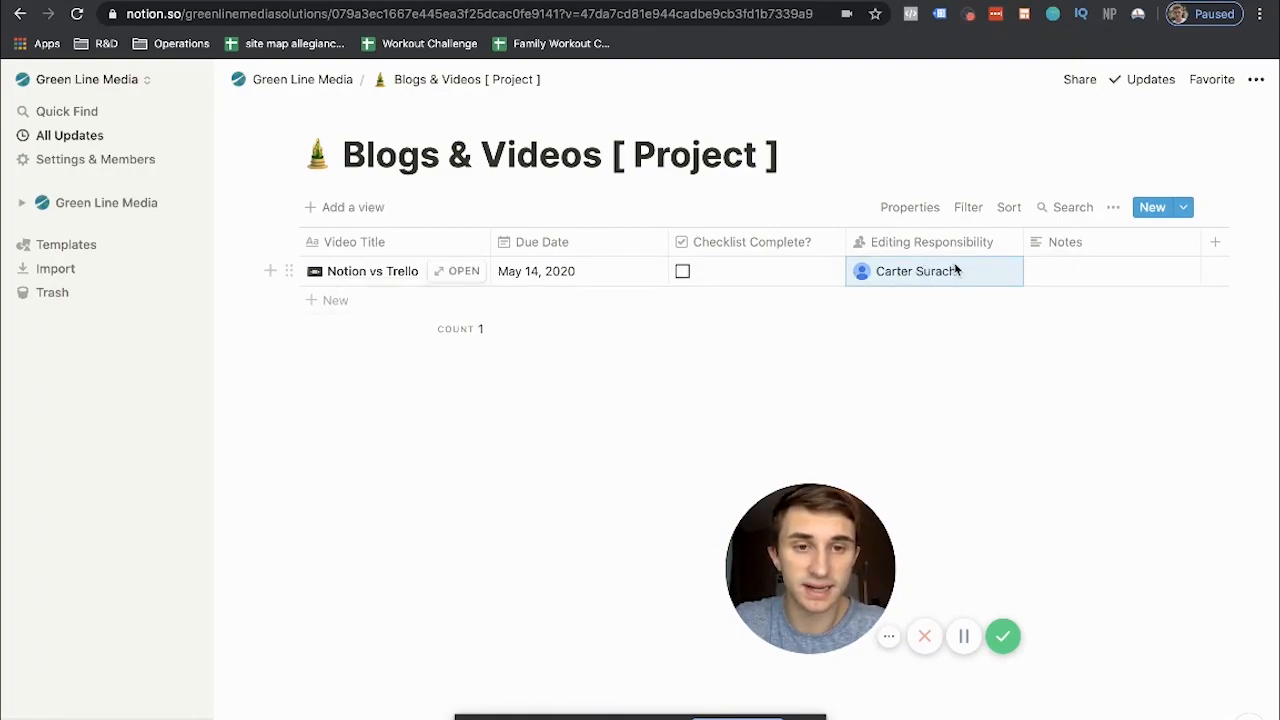
# Enter "Remember to cut the beginning out." in the Notion vs Trello row's notes and mark its checklist as complete
pyautogui.click(1101, 269)
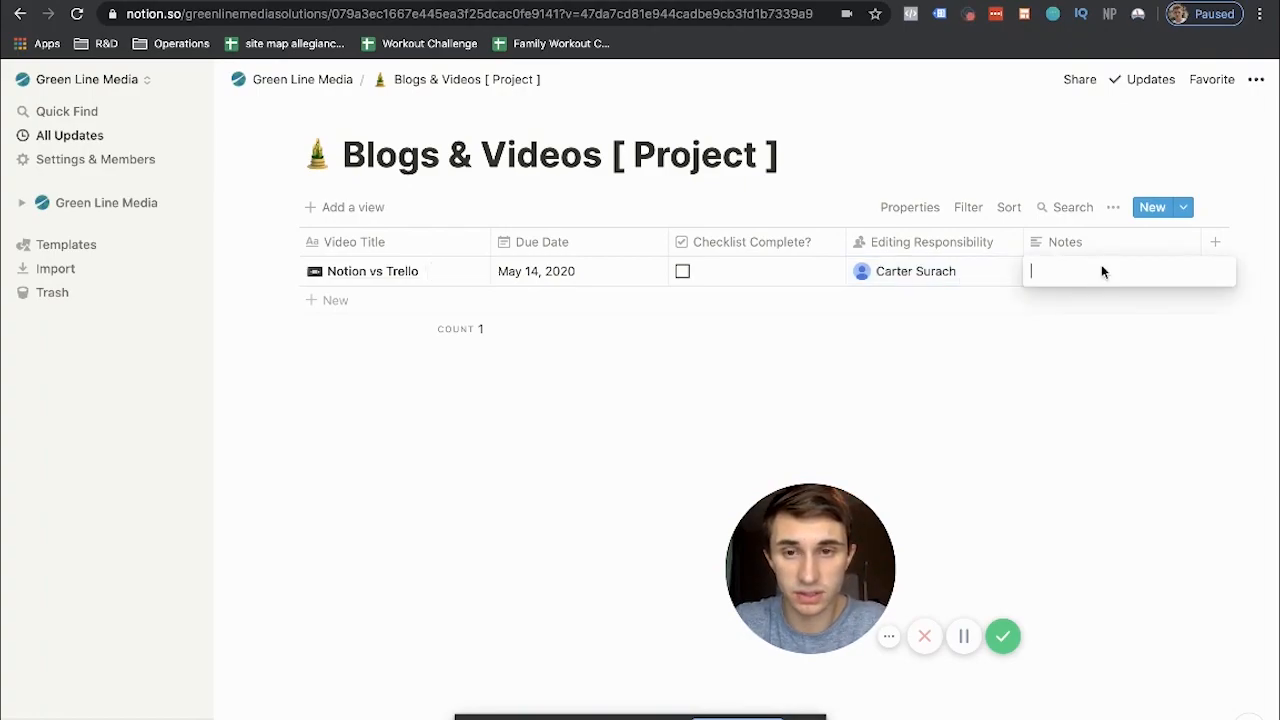
pyautogui.write('Remember to')
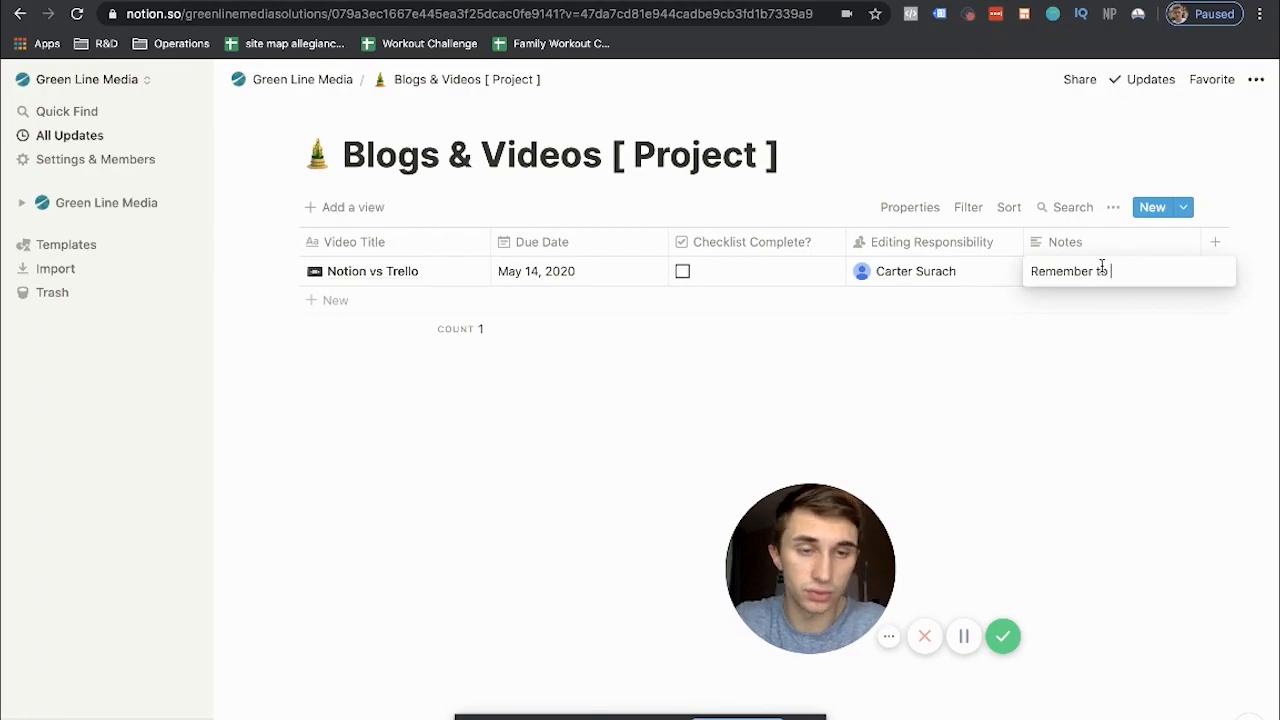
pyautogui.write(' cut the beginning out.')
pyautogui.press('Return')
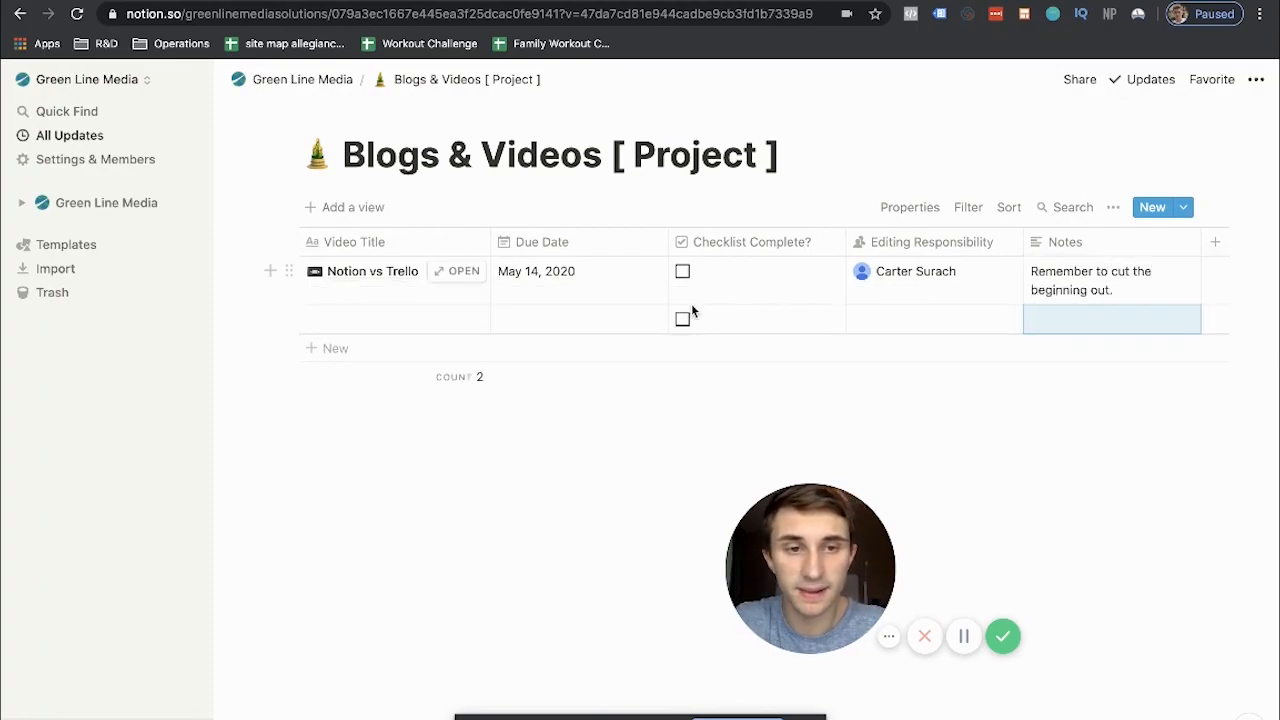
pyautogui.click(683, 272)
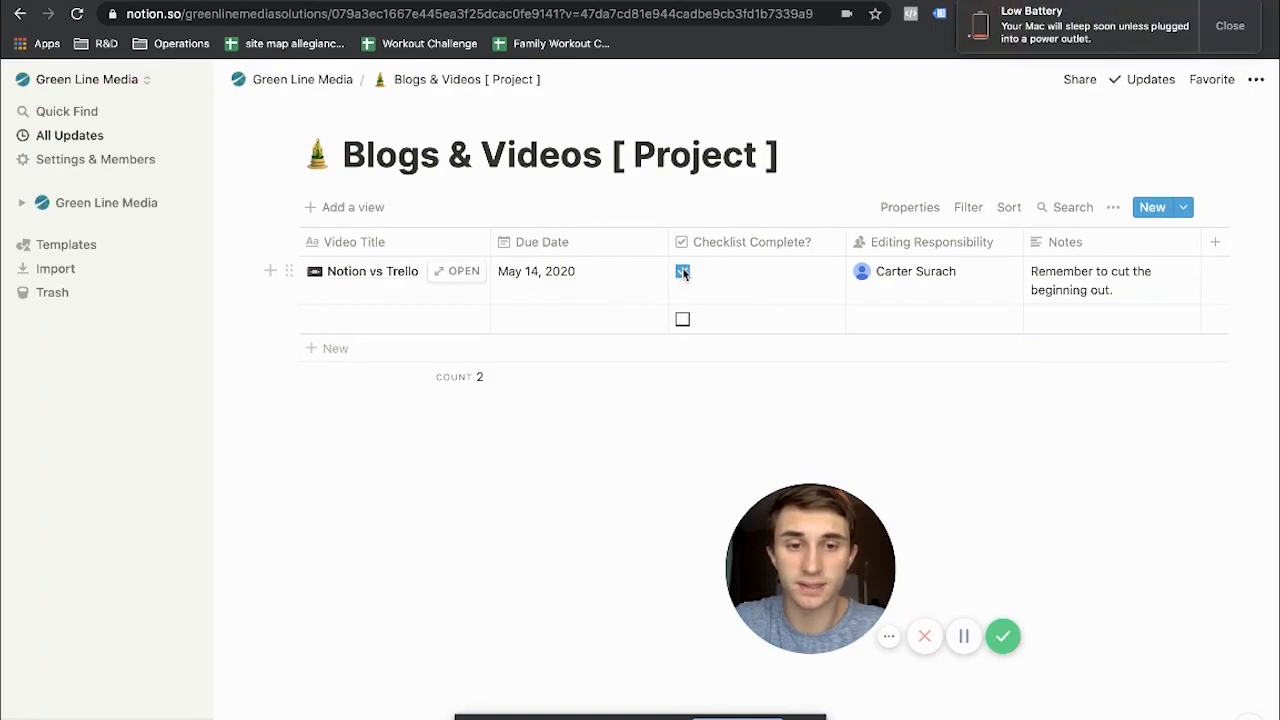
pyautogui.click(964, 636)
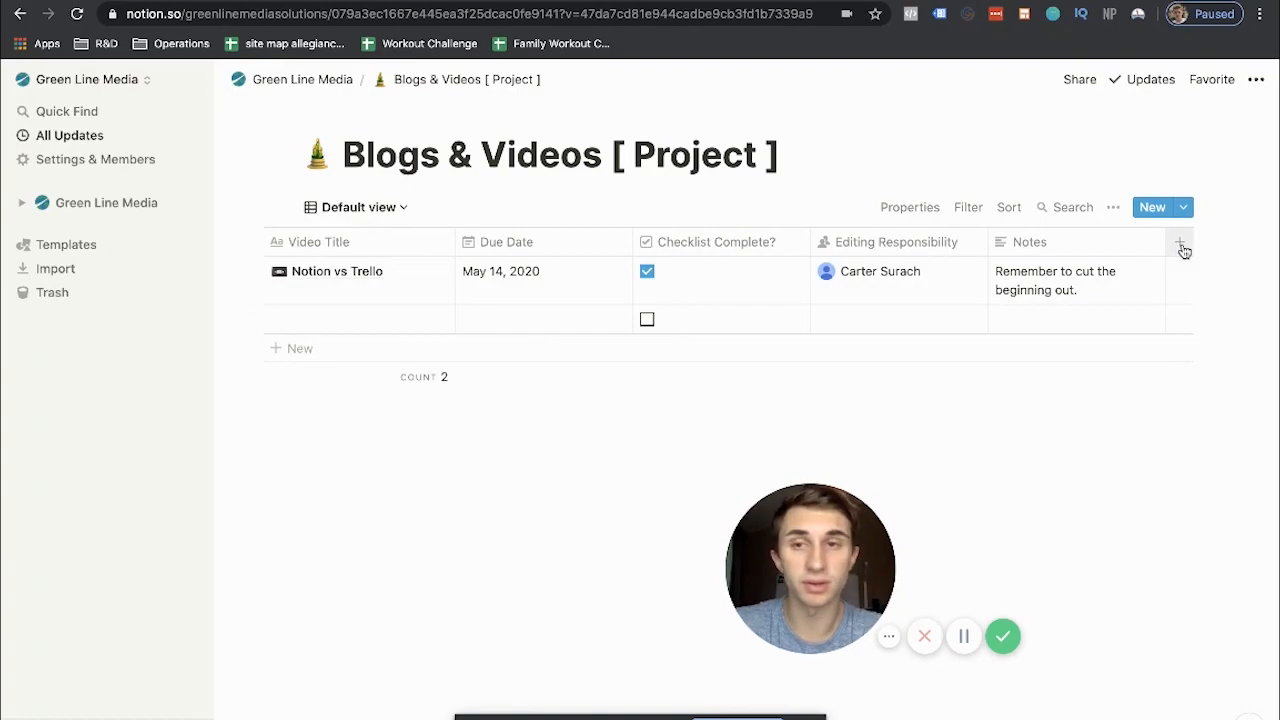
# Review the stage lists on Trello's Youtube Videos board, from Ideas to Complete, and return to the Notion Blogs & Videos project table
pyautogui.click(153, 3)
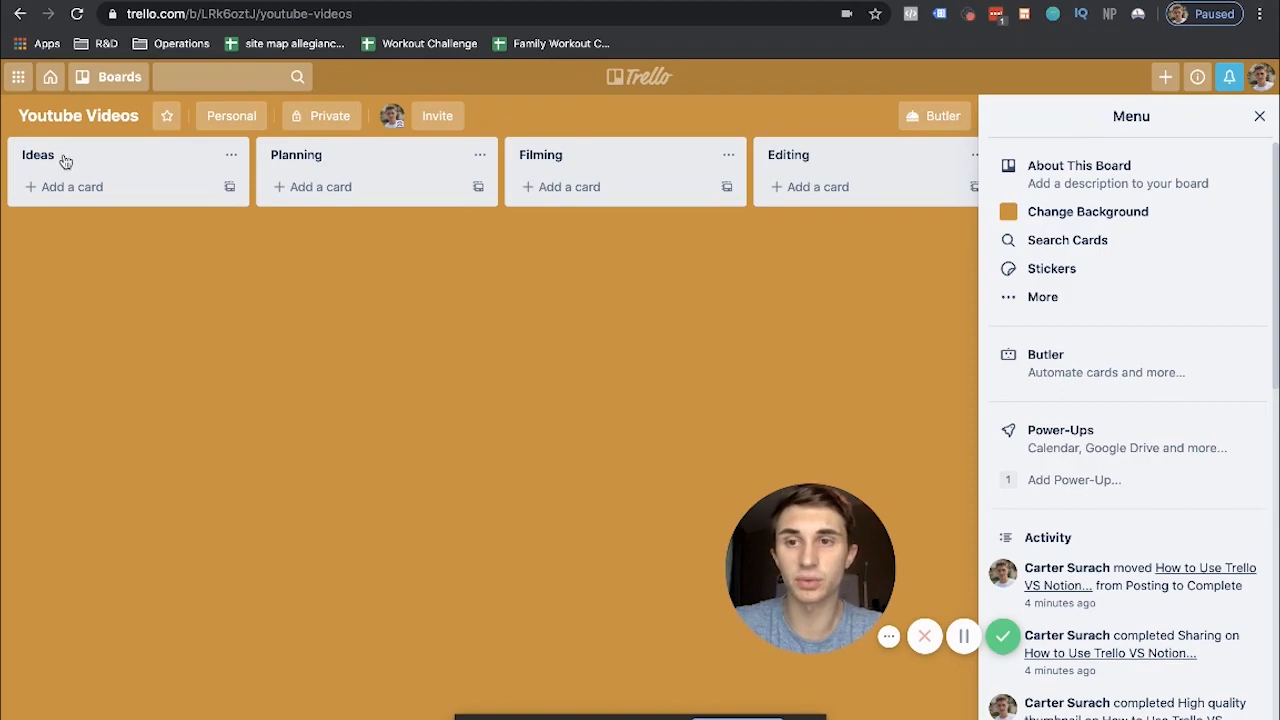
pyautogui.hscroll(10, 295, 176)
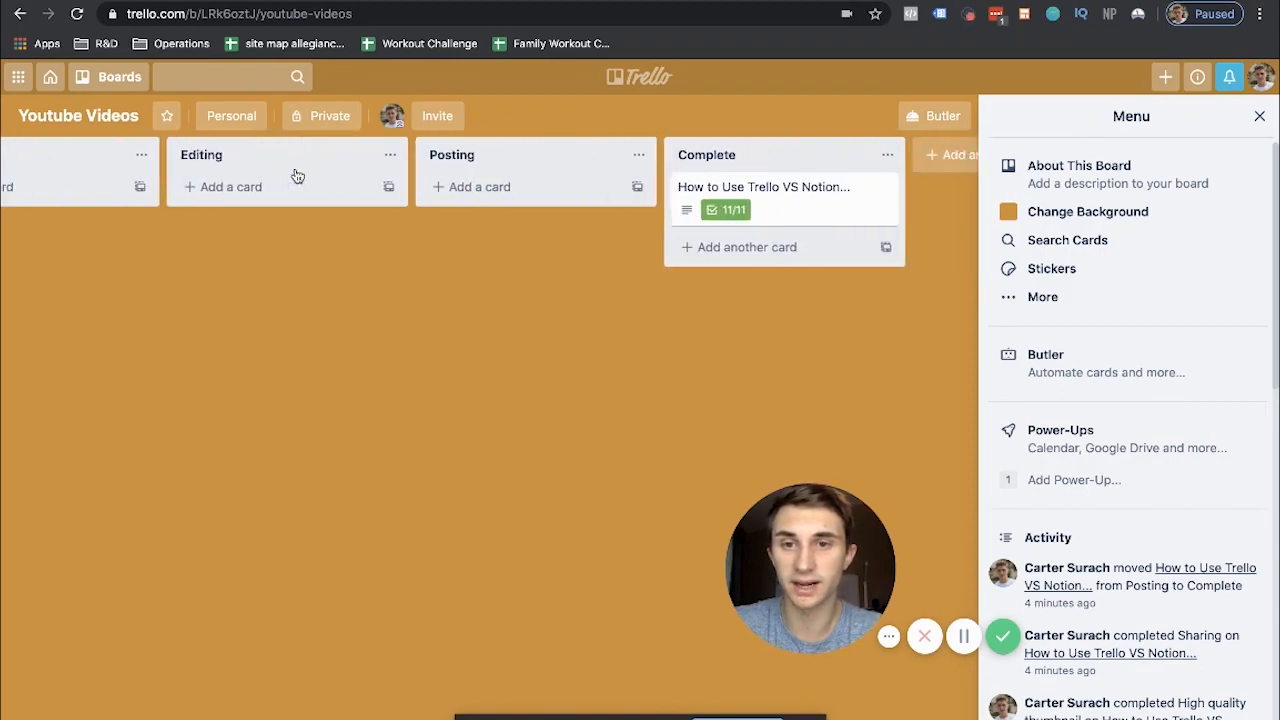
pyautogui.click(320, 2)
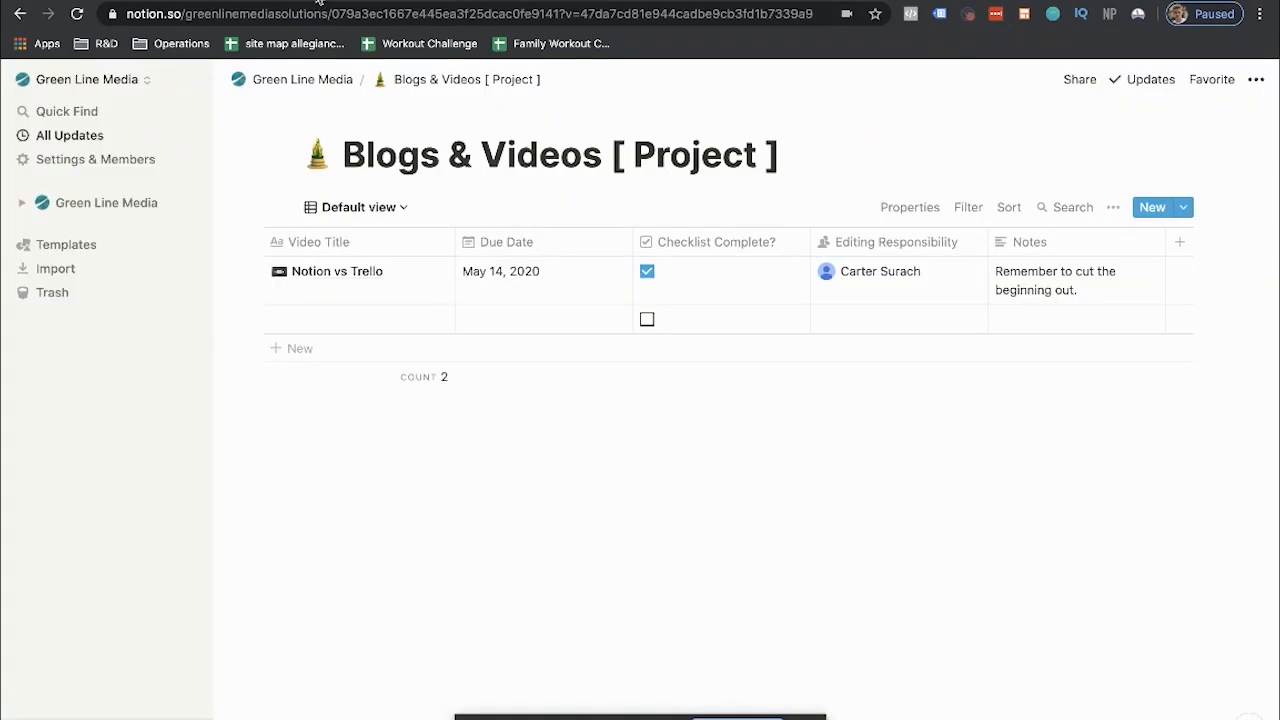
# Add a Select-type column named "Video Status" after the Notes column
pyautogui.click(1182, 246)
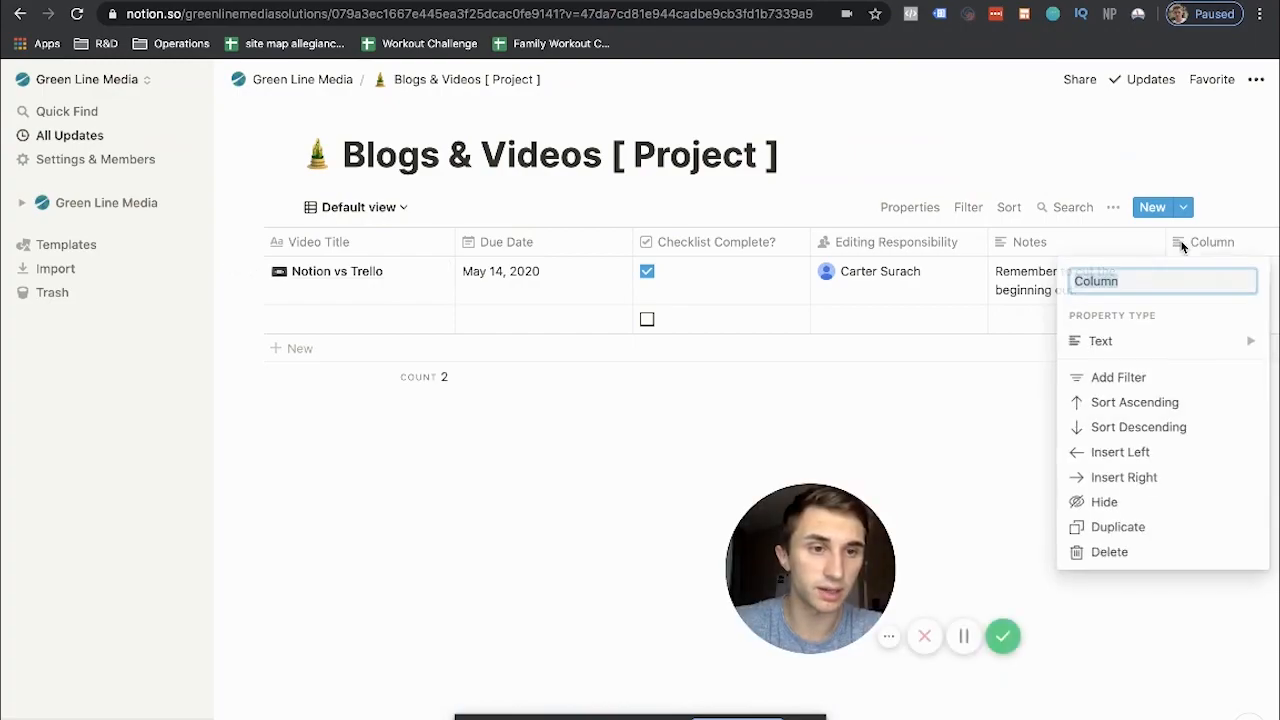
pyautogui.moveTo(1165, 345)
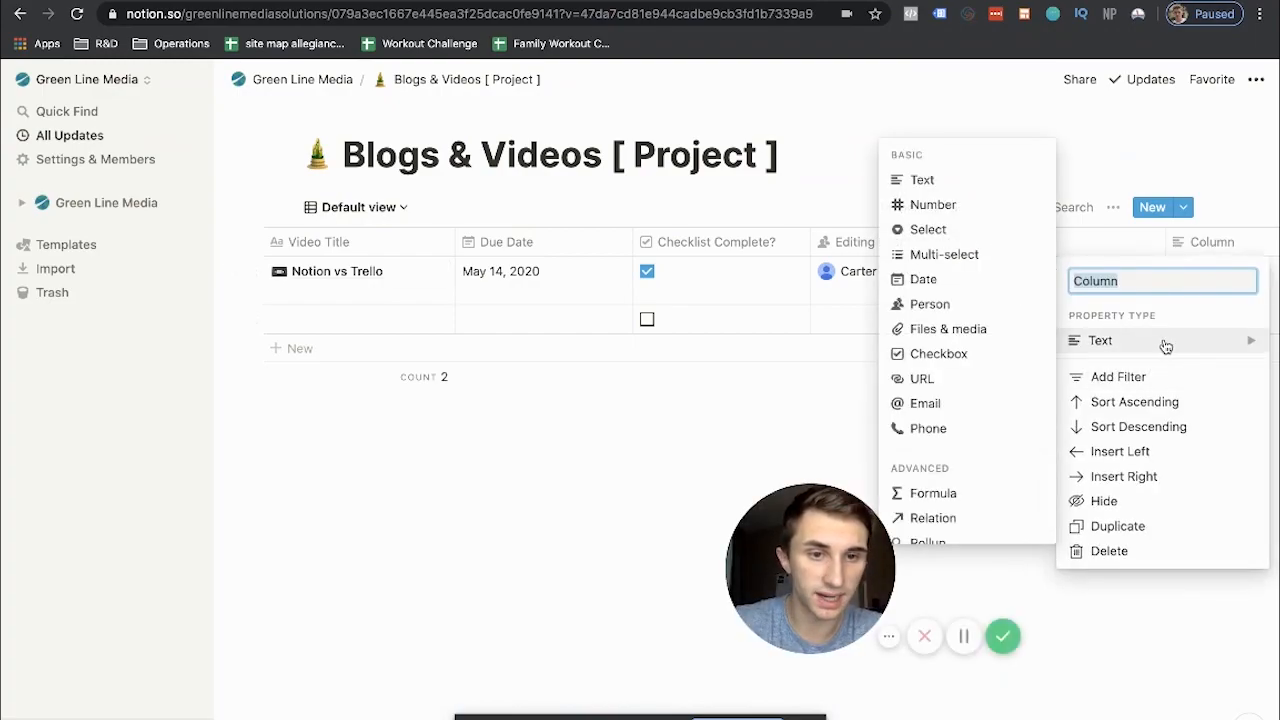
pyautogui.click(926, 229)
pyautogui.click(1214, 276)
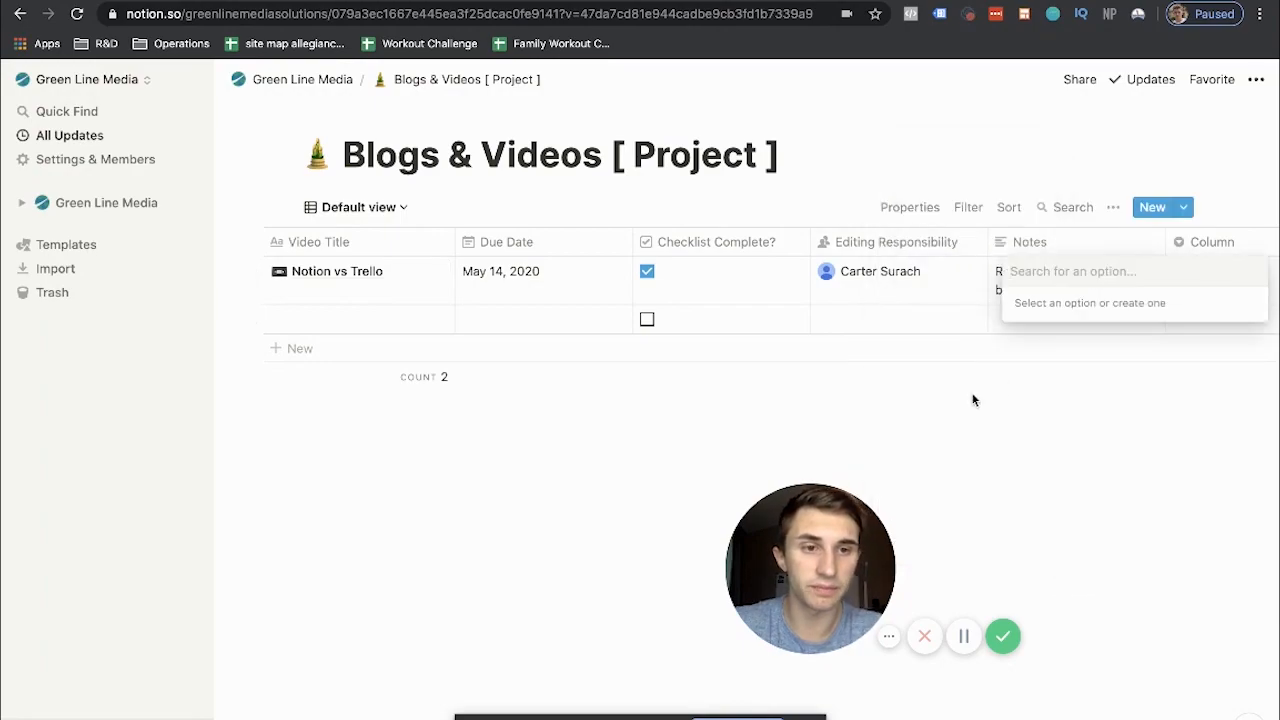
pyautogui.press('Escape')
pyautogui.click(1212, 242)
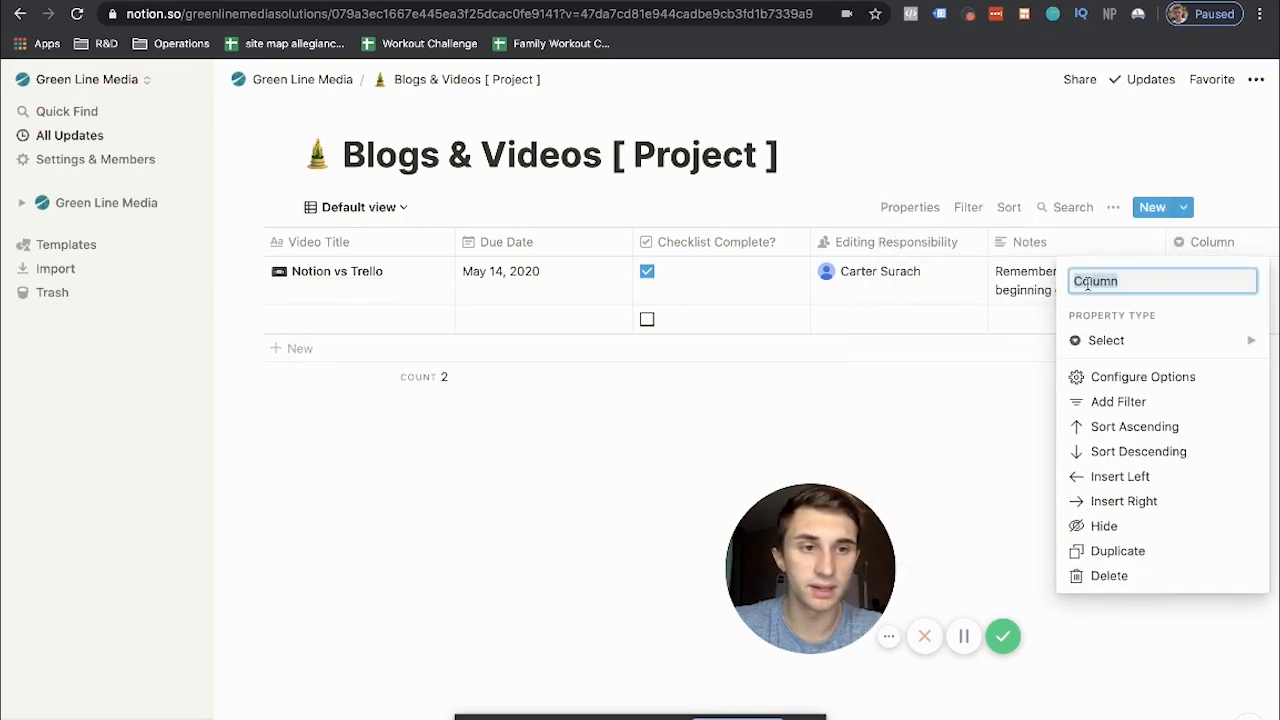
pyautogui.write('Video Sta')
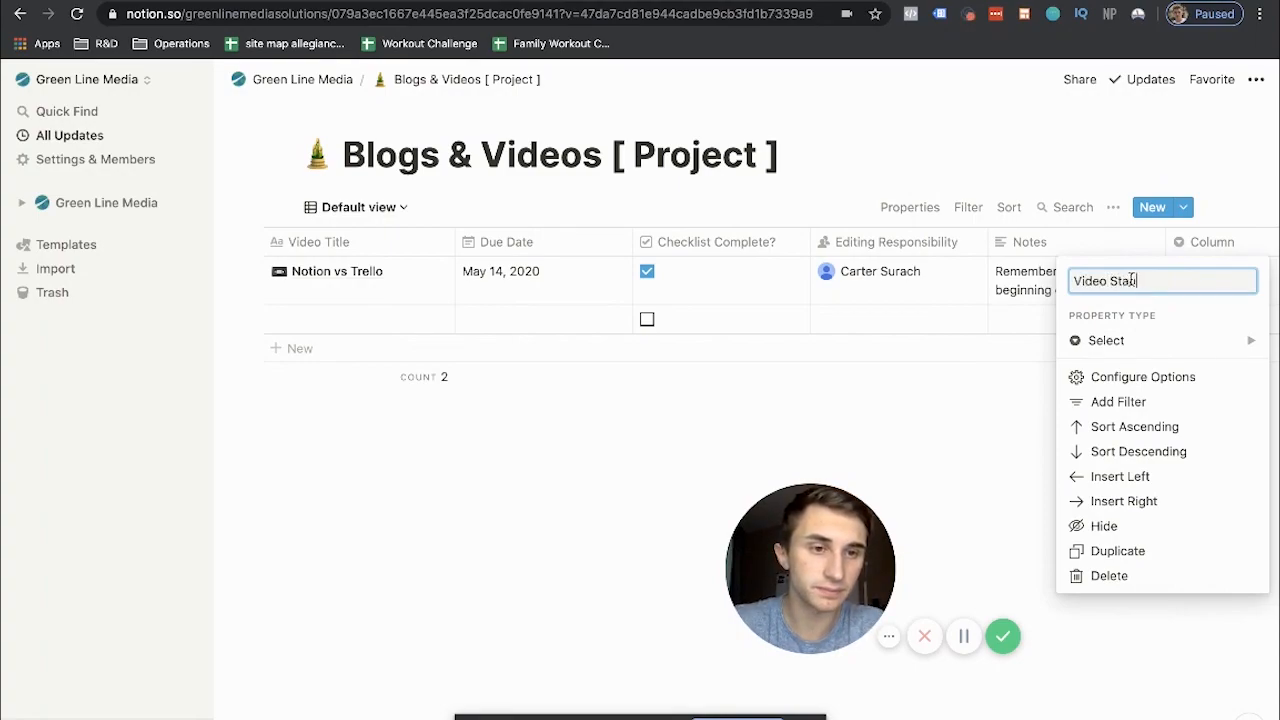
pyautogui.write('tus')
pyautogui.press('Return')
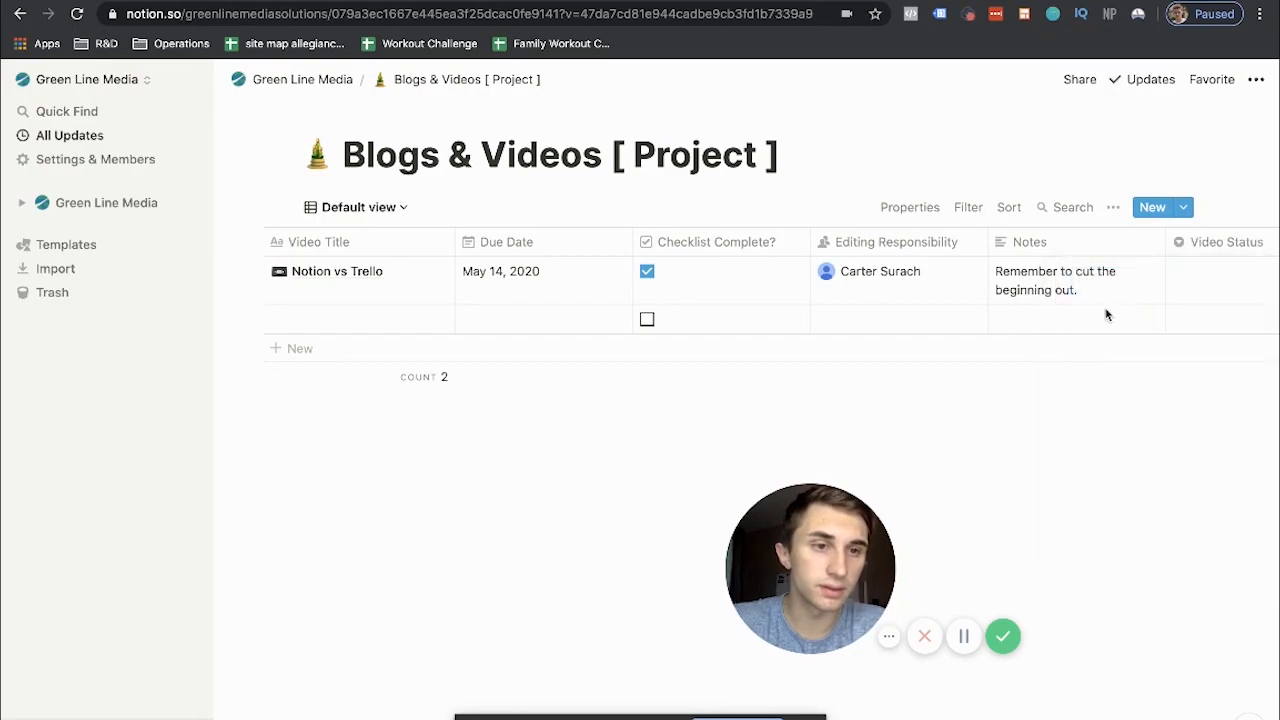
# Create the Video Status options Idea, Editing and Filming from the Notion vs Trello row
pyautogui.press('Return')
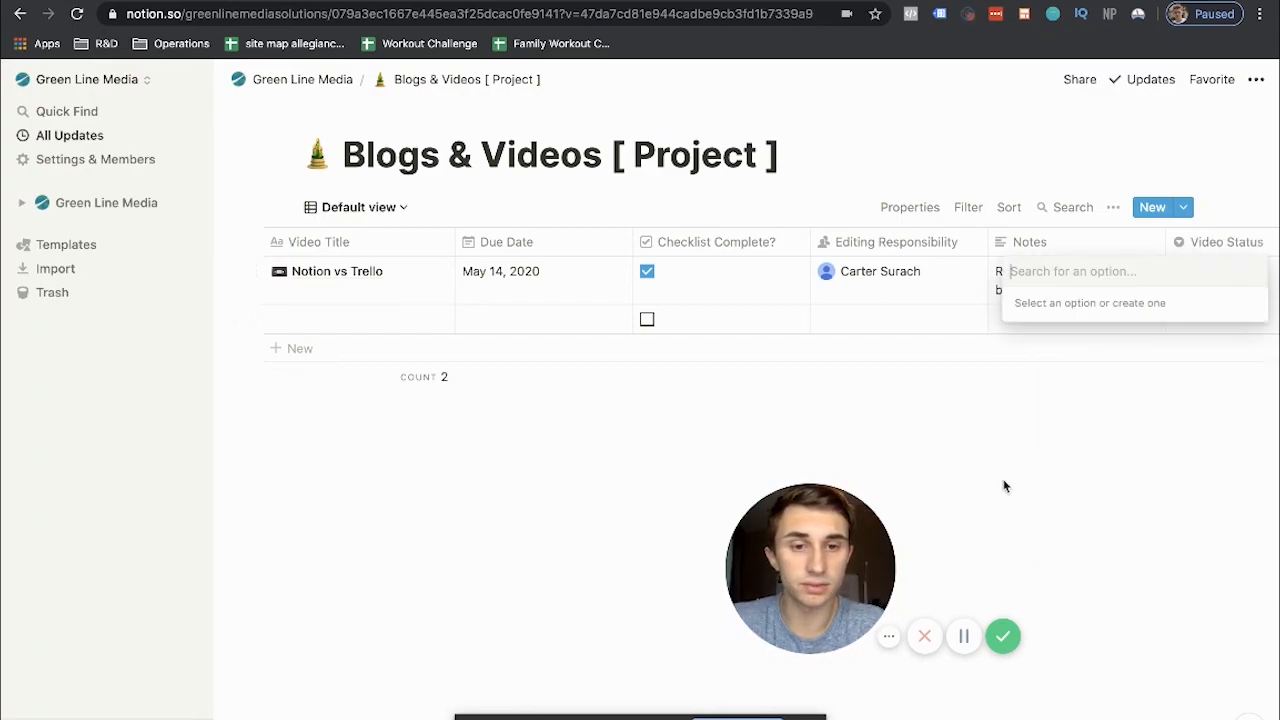
pyautogui.write('Idea')
pyautogui.click(1038, 341)
pyautogui.click(1226, 283)
pyautogui.write('Editing')
pyautogui.press('Return')
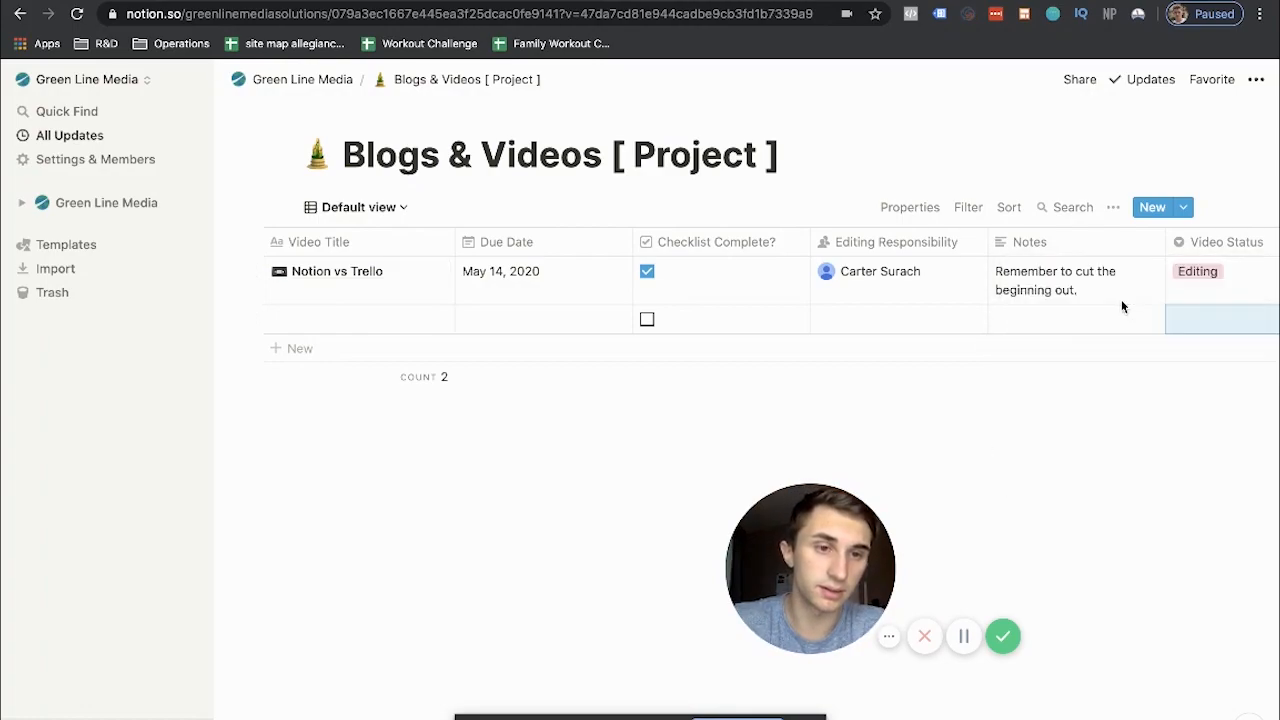
pyautogui.click(1224, 289)
pyautogui.write('Filming')
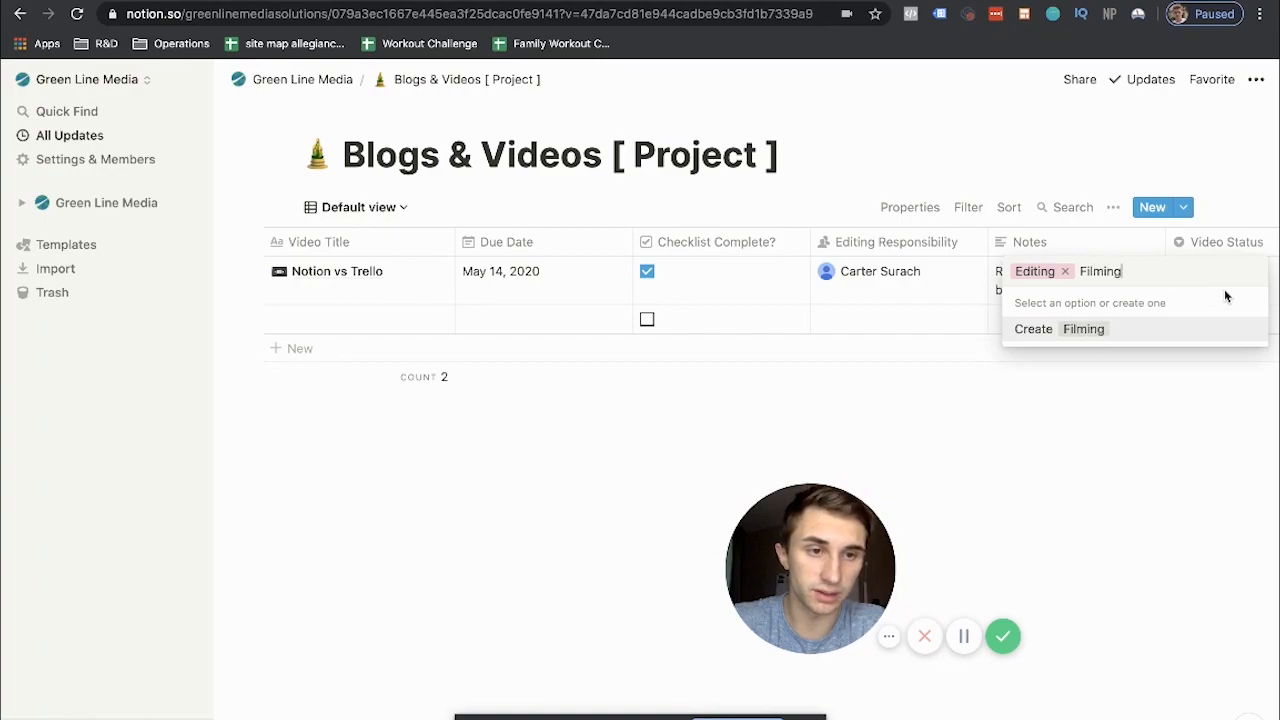
pyautogui.press('Return')
# Add the Complete and Posting options to Video Status, leaving the Notion vs Trello row set to Posting
pyautogui.click(1251, 283)
pyautogui.write('C')
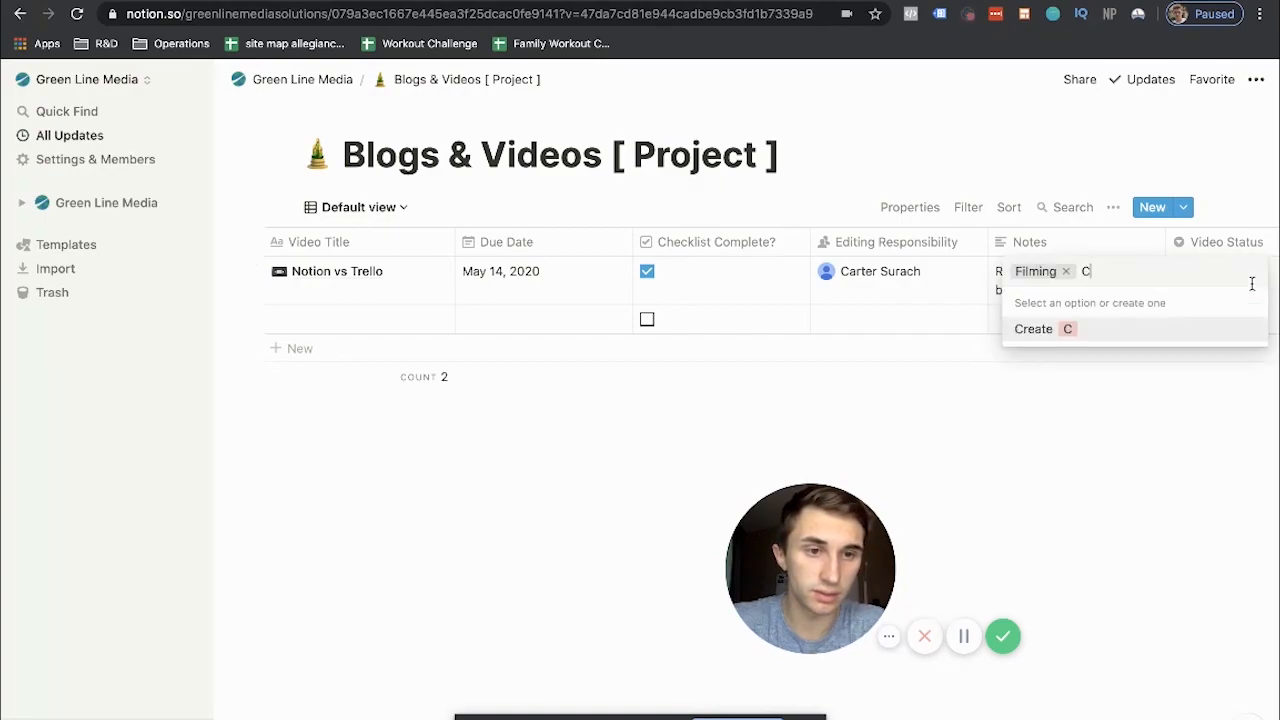
pyautogui.write('omplete')
pyautogui.press('Return')
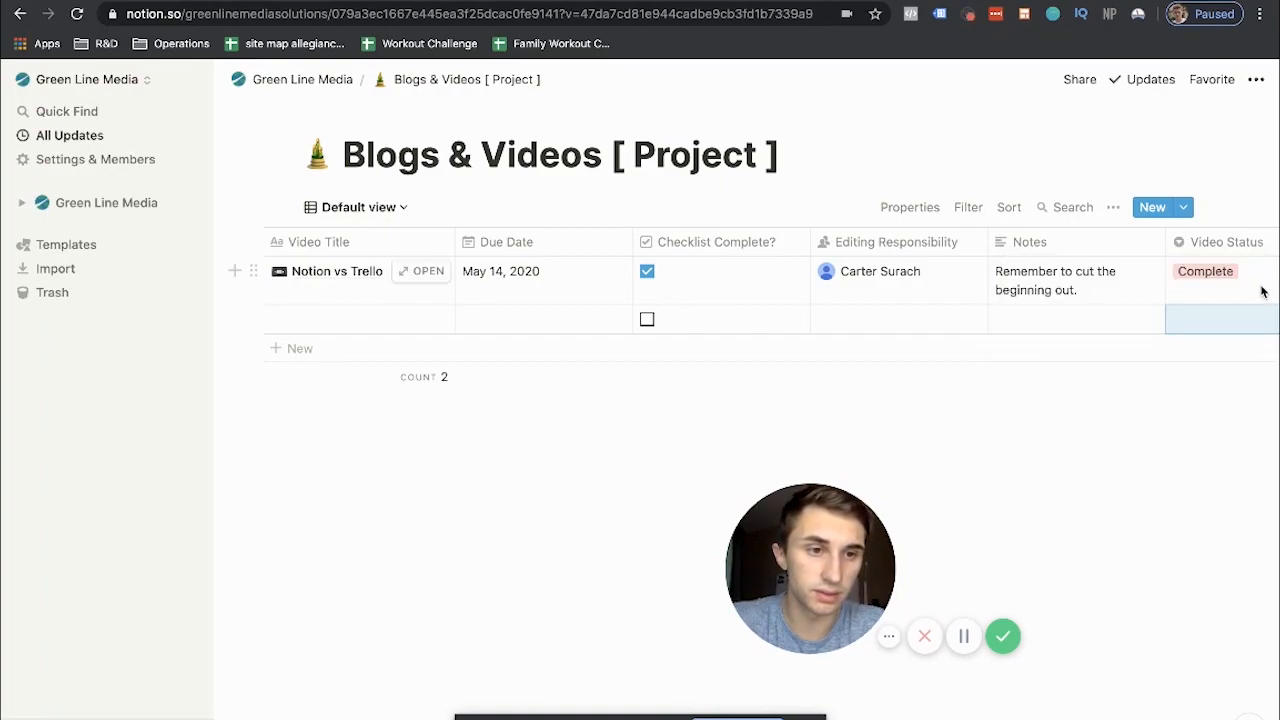
pyautogui.click(1261, 284)
pyautogui.write('Postin')
pyautogui.press('Return')
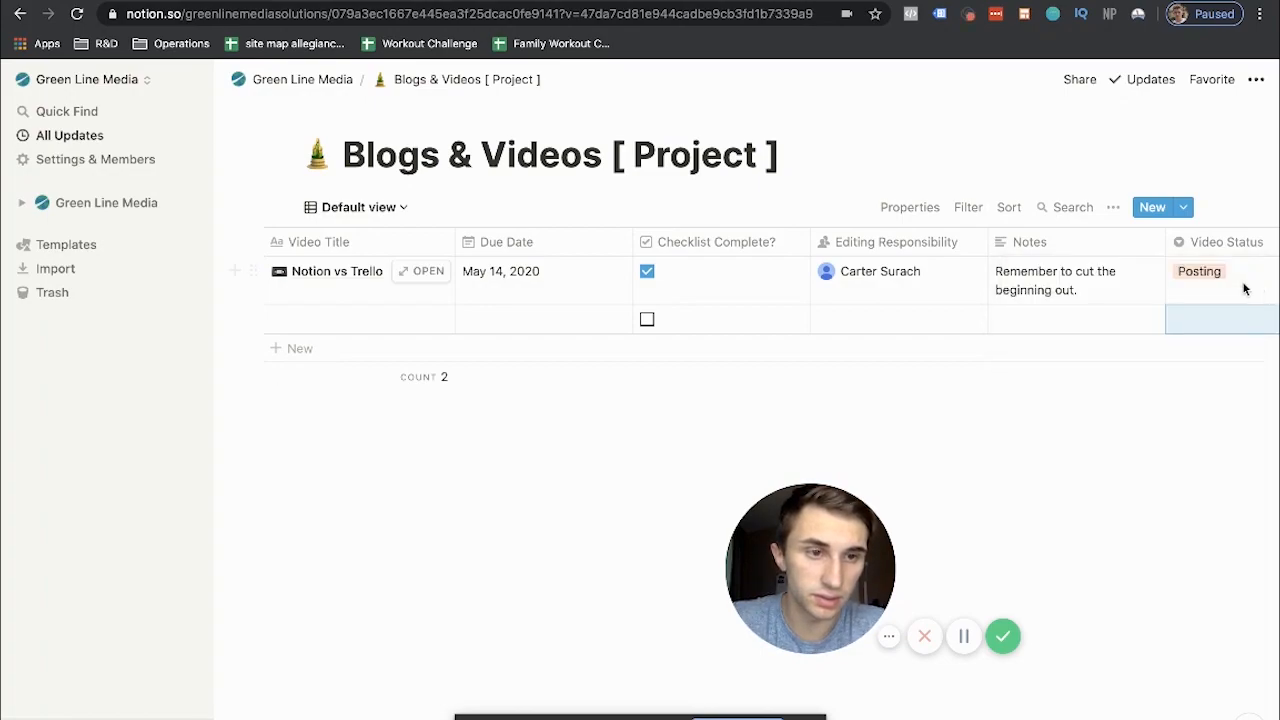
# Reorder the Video Status options as Idea, Filming, Editing, Posting, Complete, and set the Notion vs Trello row to Idea
pyautogui.click(1245, 288)
pyautogui.click(1251, 354)
pyautogui.click(1031, 386)
pyautogui.moveTo(1020, 379); pyautogui.dragTo(1020, 344)
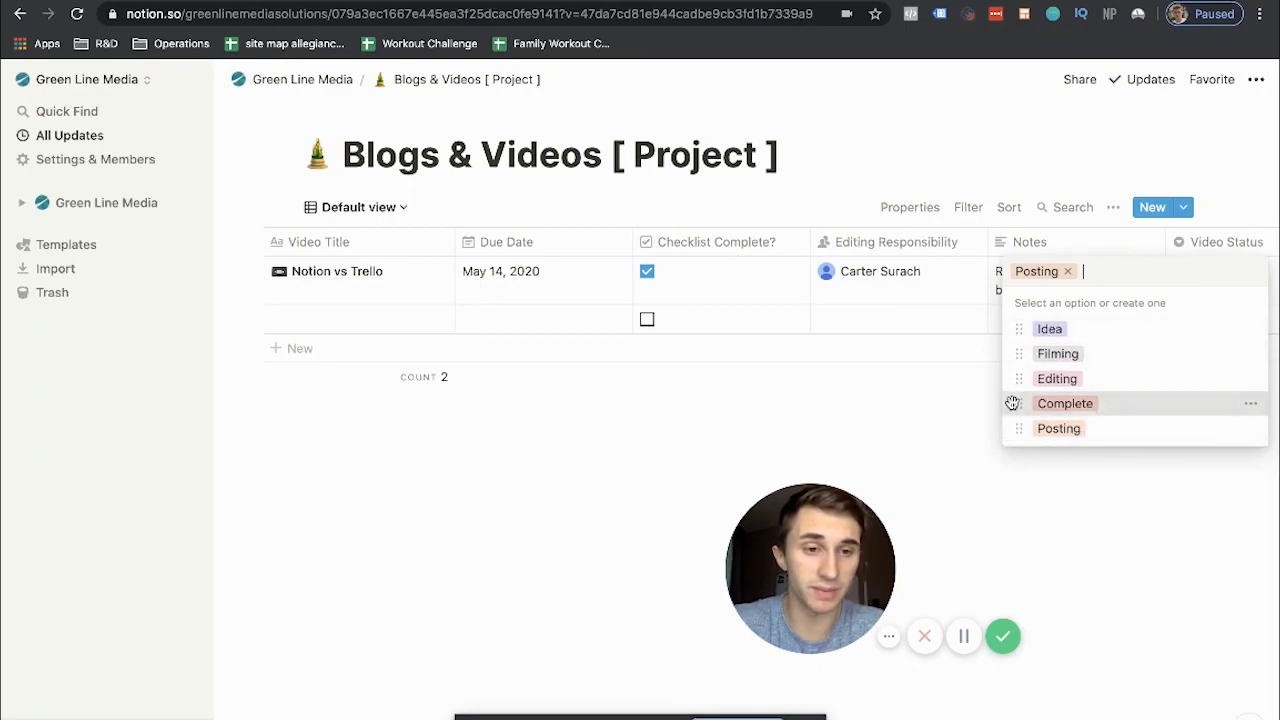
pyautogui.moveTo(1013, 403); pyautogui.dragTo(1020, 425)
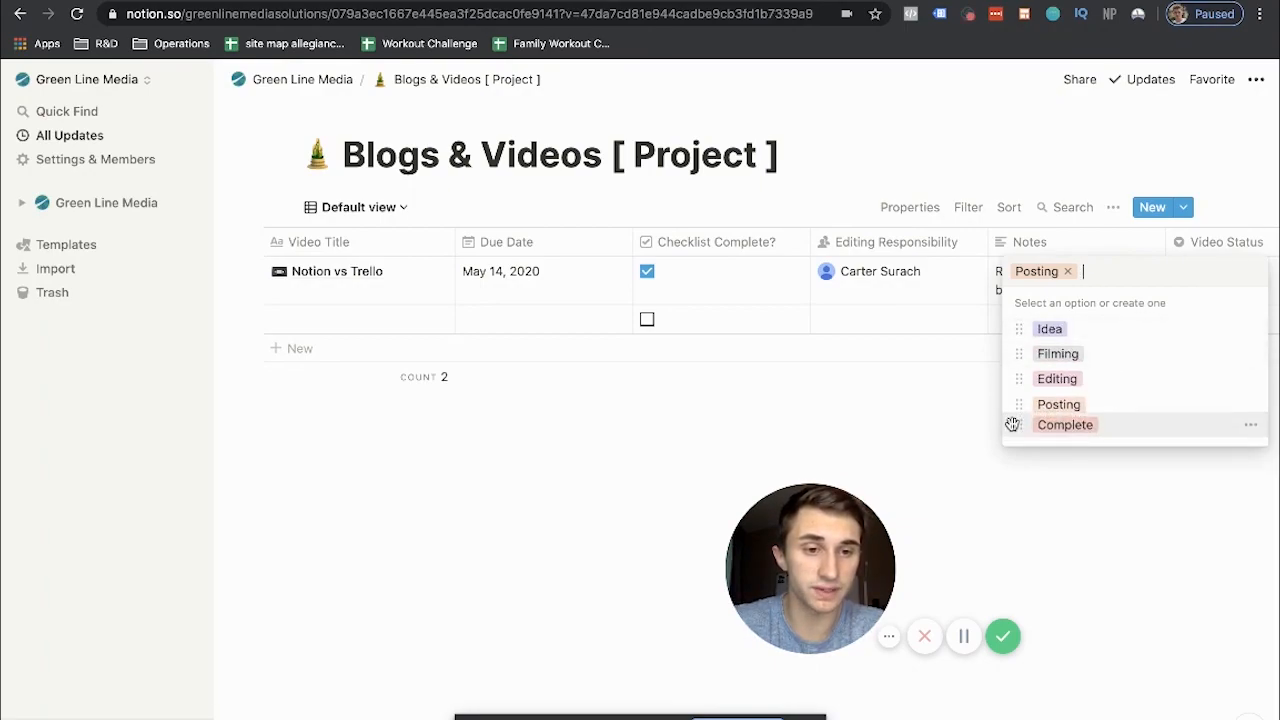
pyautogui.click(1050, 331)
# Colour the Idea status option yellow and the Filming option green
pyautogui.click(1183, 271)
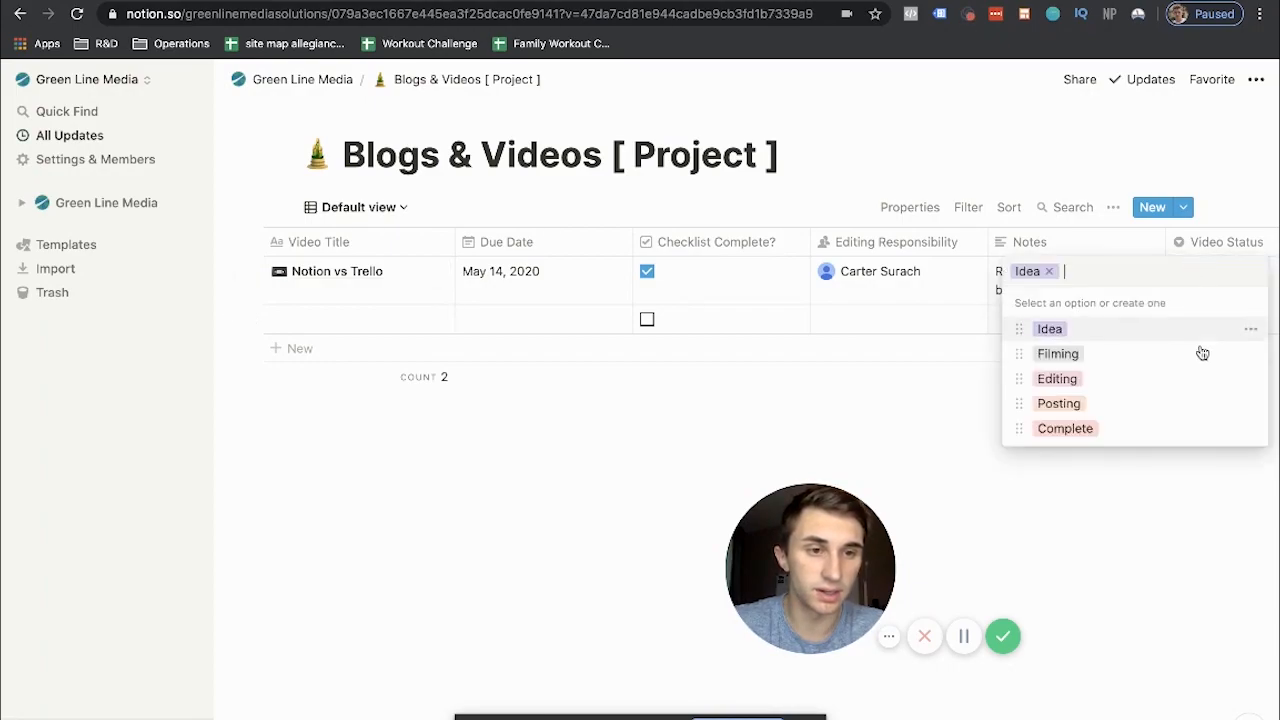
pyautogui.click(1250, 329)
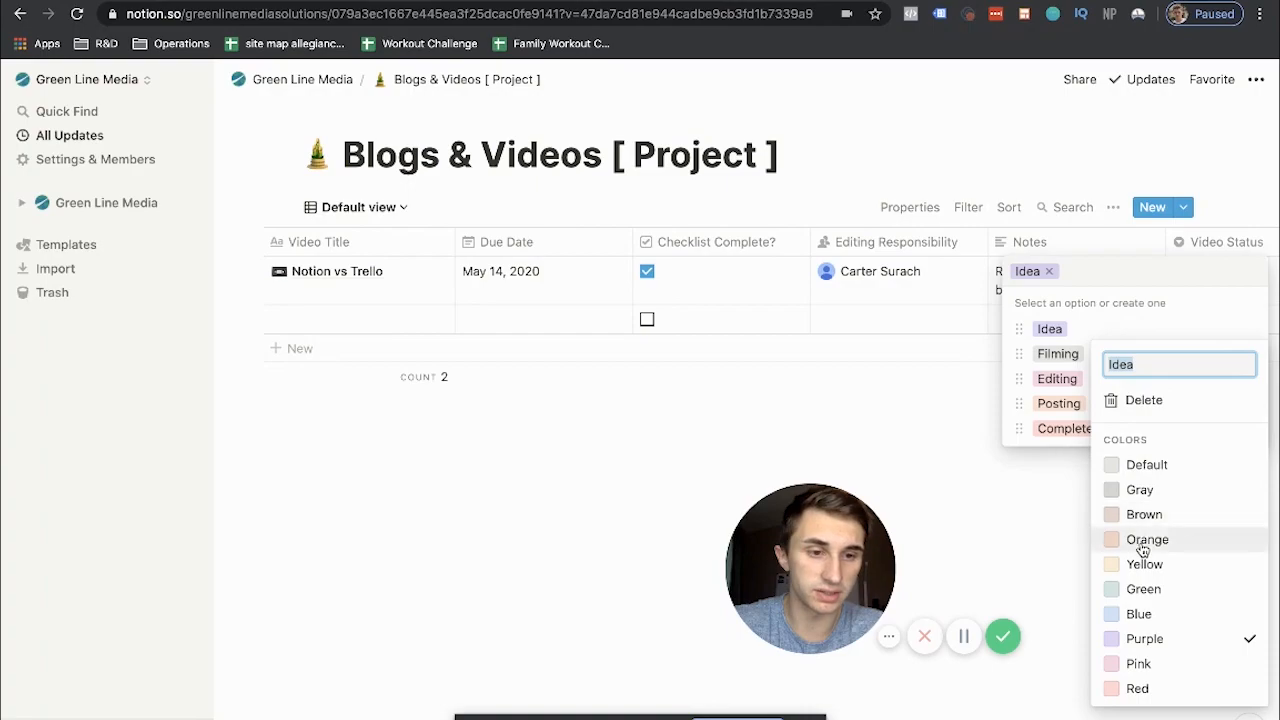
pyautogui.click(1108, 563)
pyautogui.press('Escape')
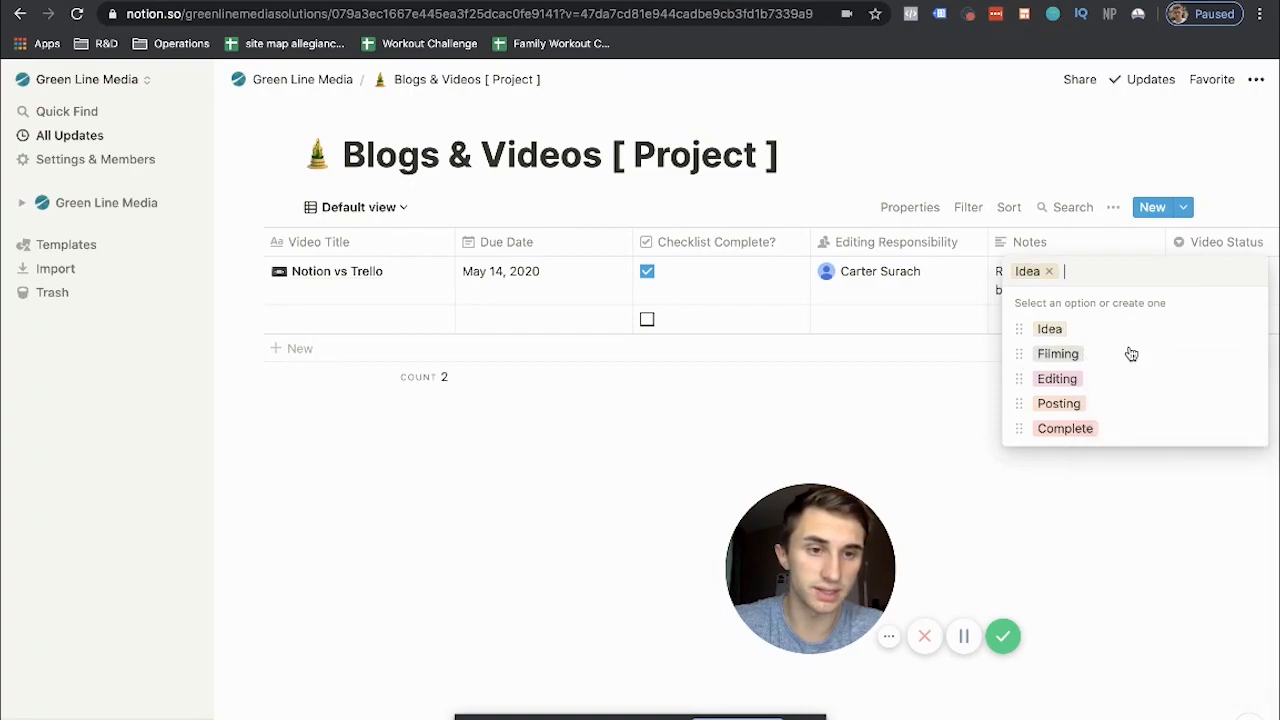
pyautogui.click(1250, 354)
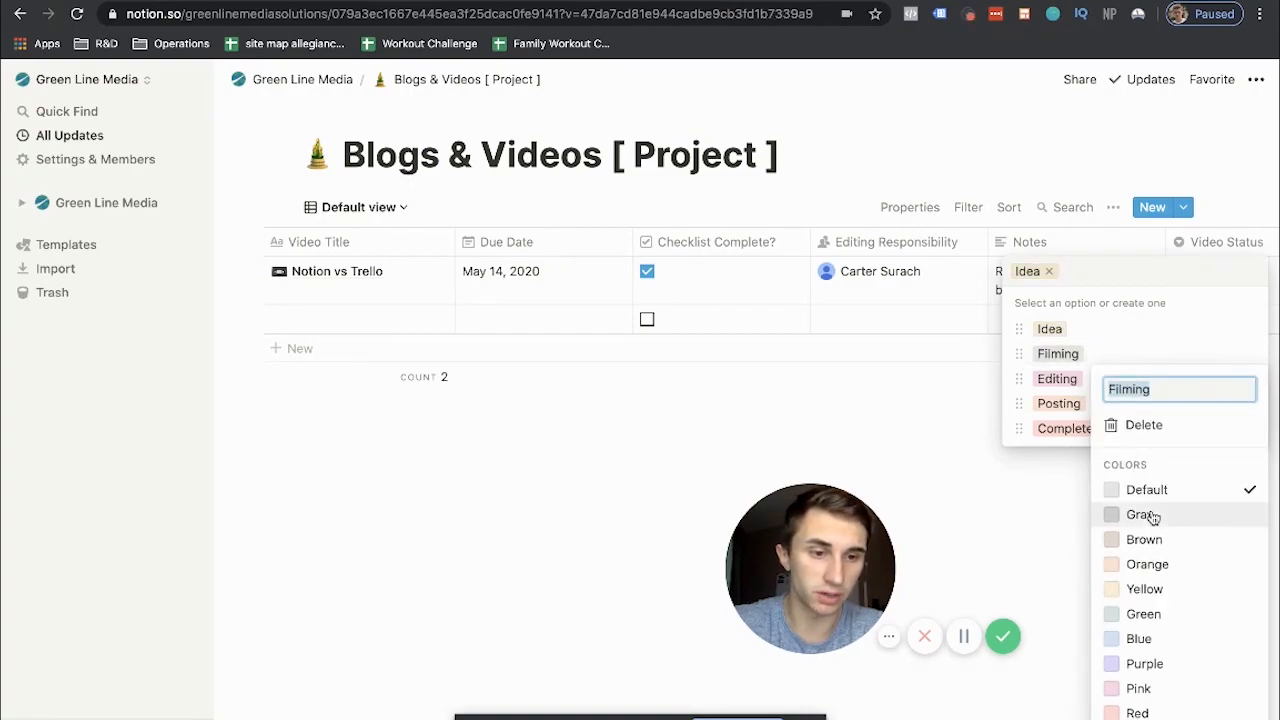
pyautogui.click(1143, 614)
pyautogui.press('Escape')
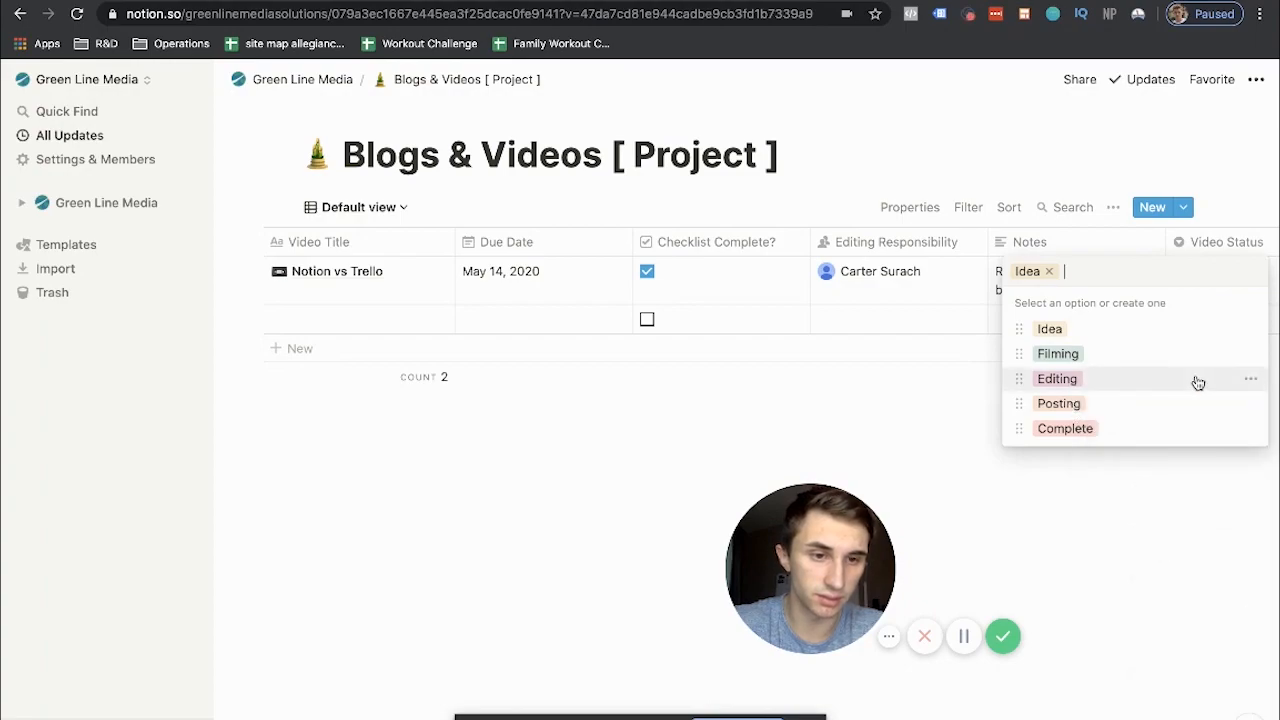
# Colour the Editing status option blue, Posting purple and Complete pink
pyautogui.click(1250, 378)
pyautogui.click(1138, 656)
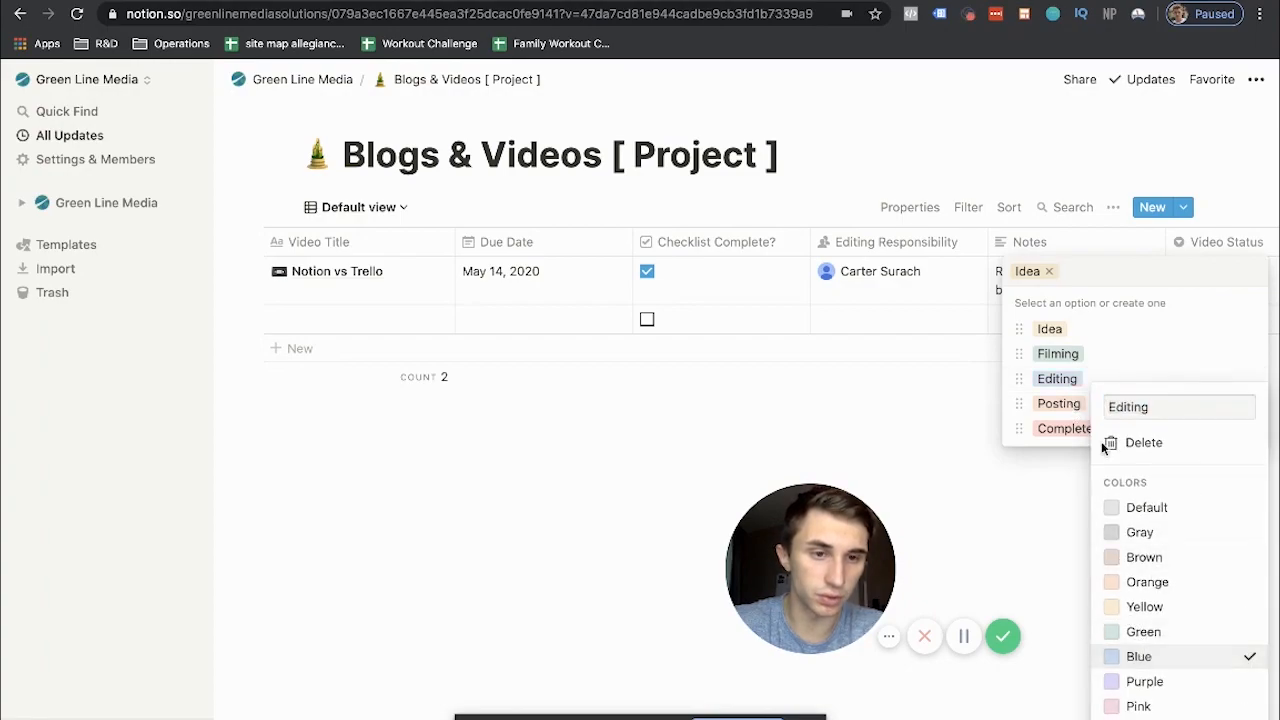
pyautogui.press('Escape')
pyautogui.click(1250, 403)
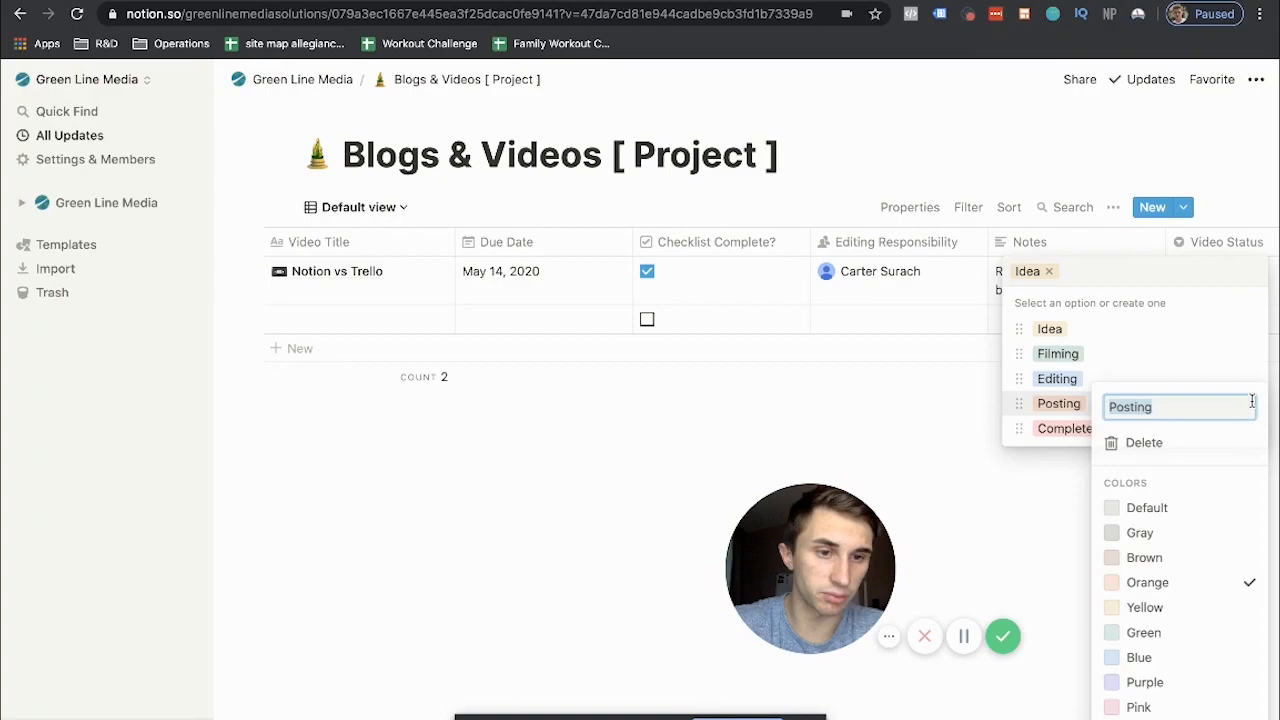
pyautogui.click(1142, 684)
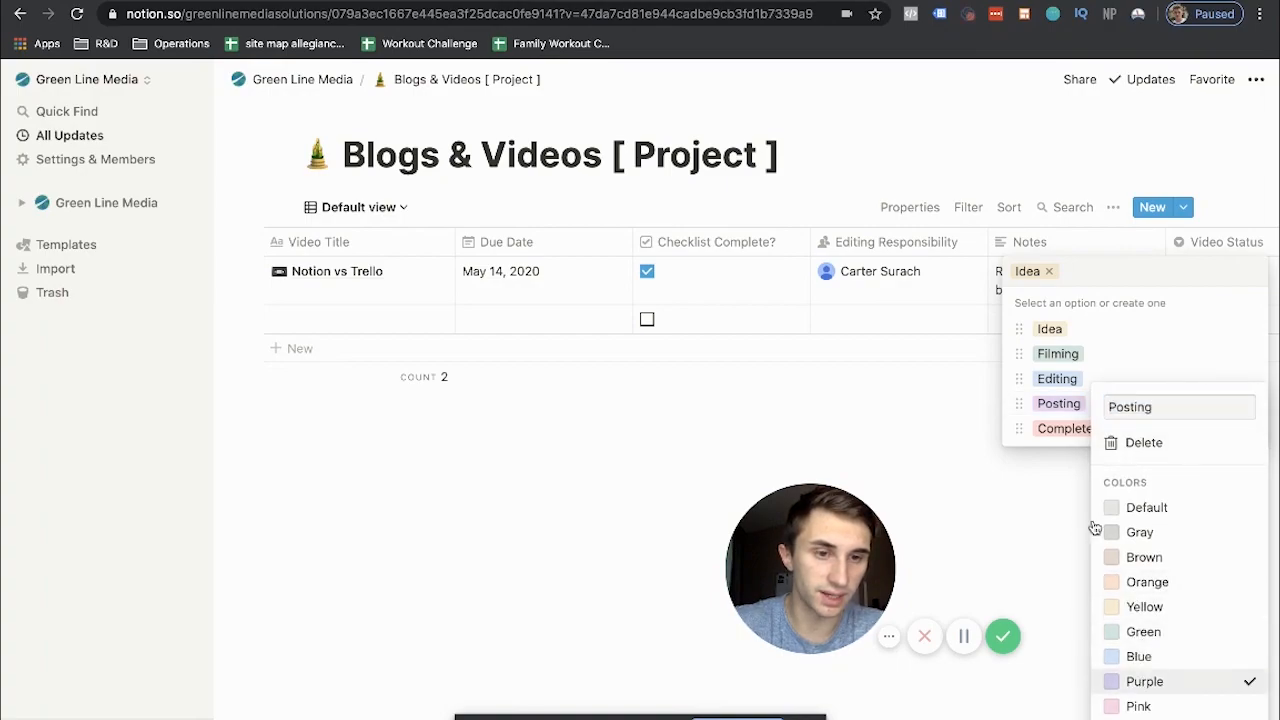
pyautogui.press('Escape')
pyautogui.click(1250, 428)
pyautogui.press('Escape')
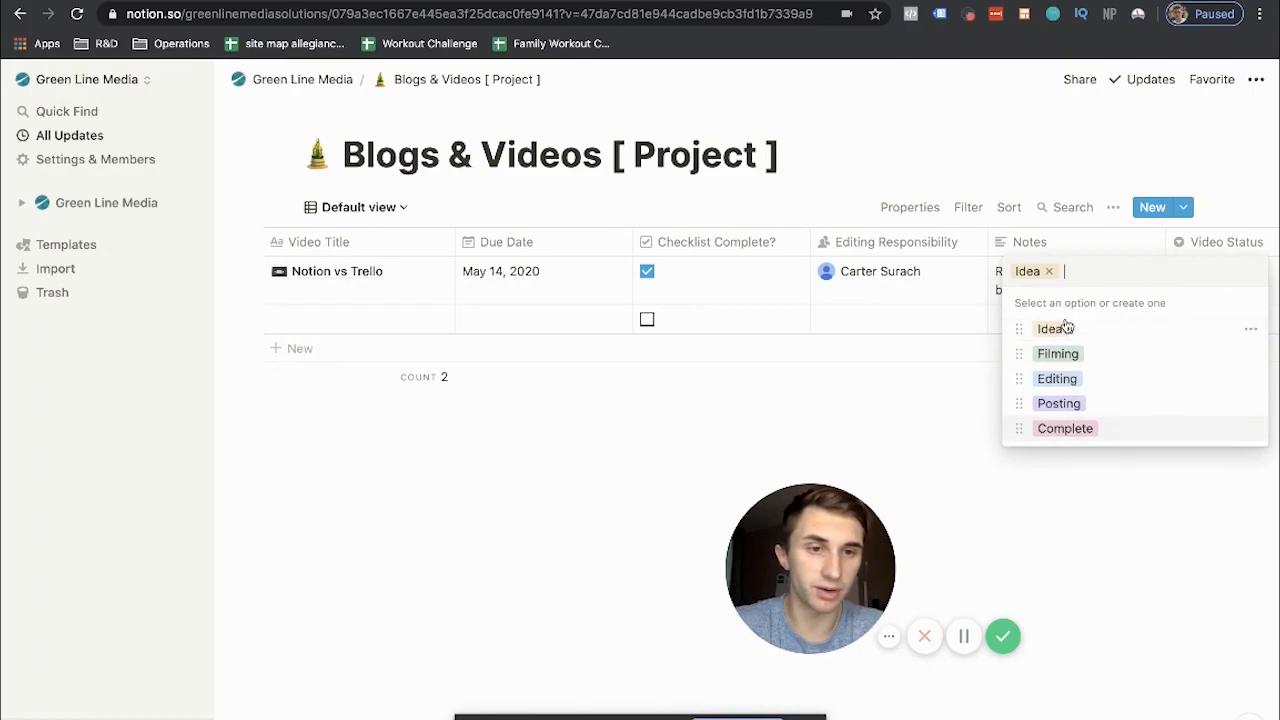
# Advance the Notion vs Trello row's Video Status through Filming and Editing to Posting
pyautogui.click(896, 467)
pyautogui.click(1214, 276)
pyautogui.click(1094, 355)
pyautogui.click(1210, 280)
pyautogui.click(1157, 380)
pyautogui.click(1221, 296)
pyautogui.click(1103, 402)
# Move the Video Status column between Editing Responsibility and Notes
pyautogui.moveTo(1065, 250); pyautogui.dragTo(1230, 248)
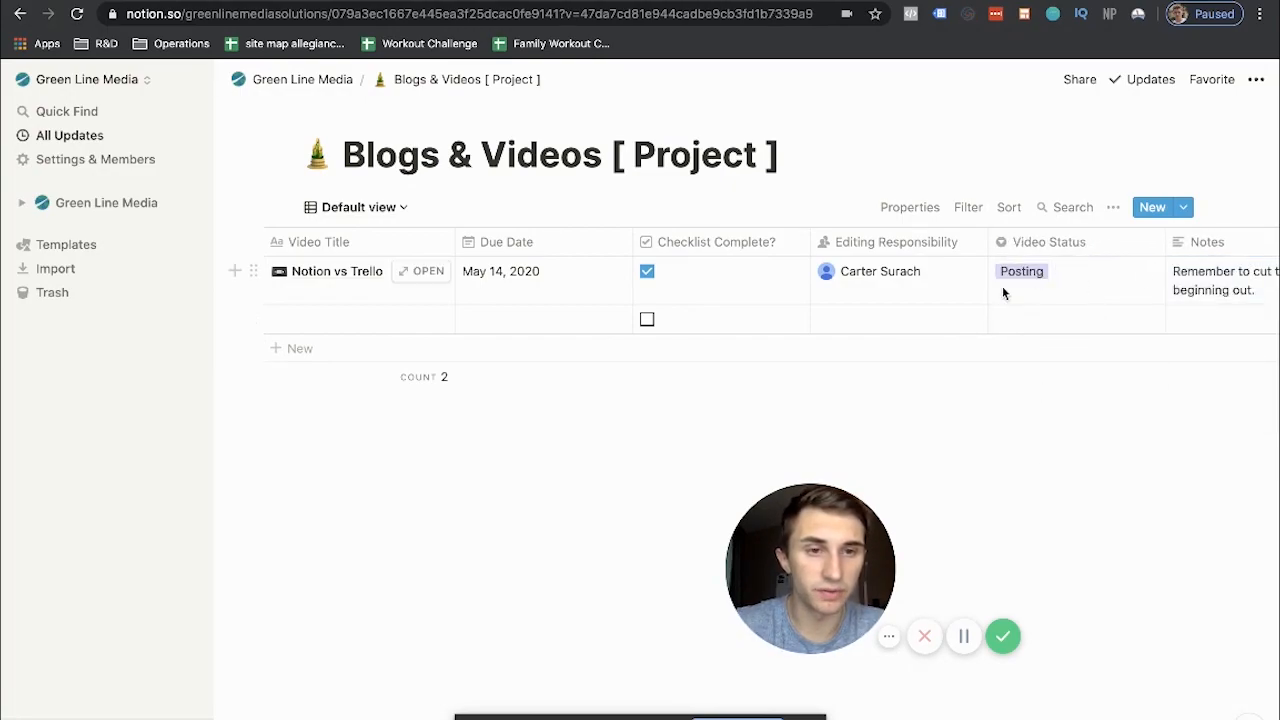
pyautogui.hscroll(1, 1002, 287)
pyautogui.hscroll(-1, 1002, 287)
pyautogui.hscroll(2, 831, 277)
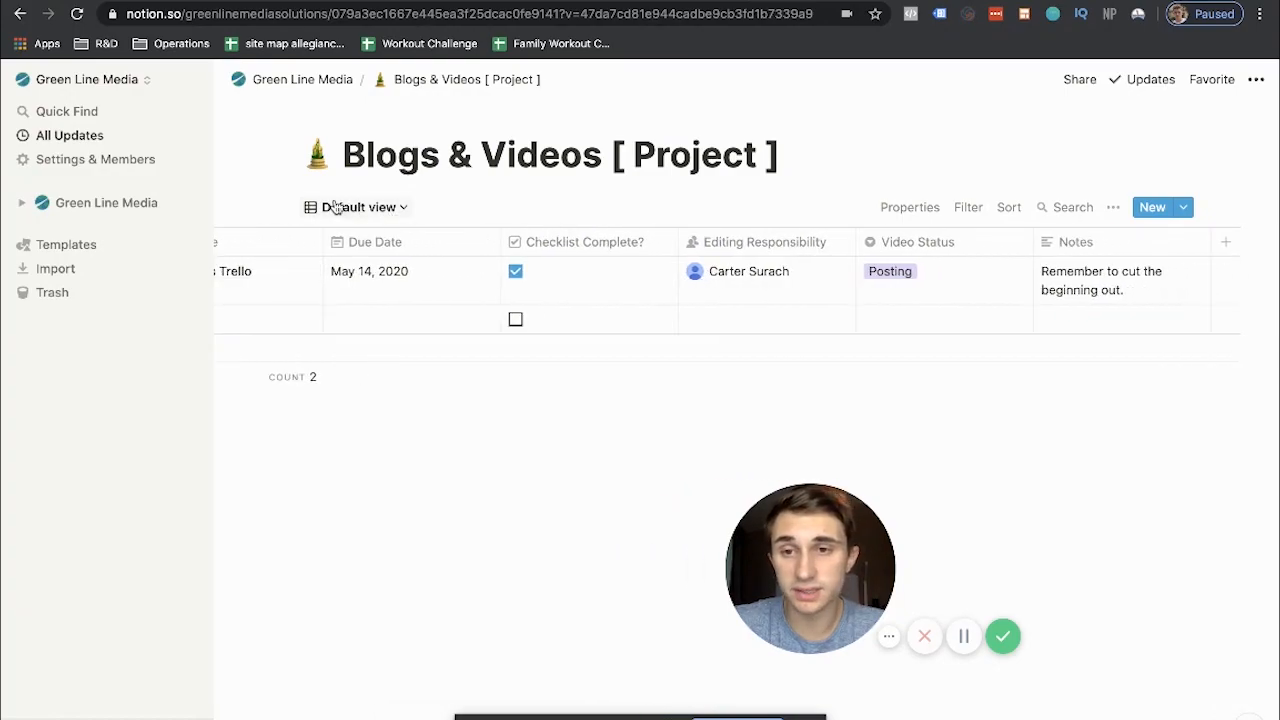
# Create an additional Board view of the Blogs & Videos project without giving it a name
pyautogui.click(369, 207)
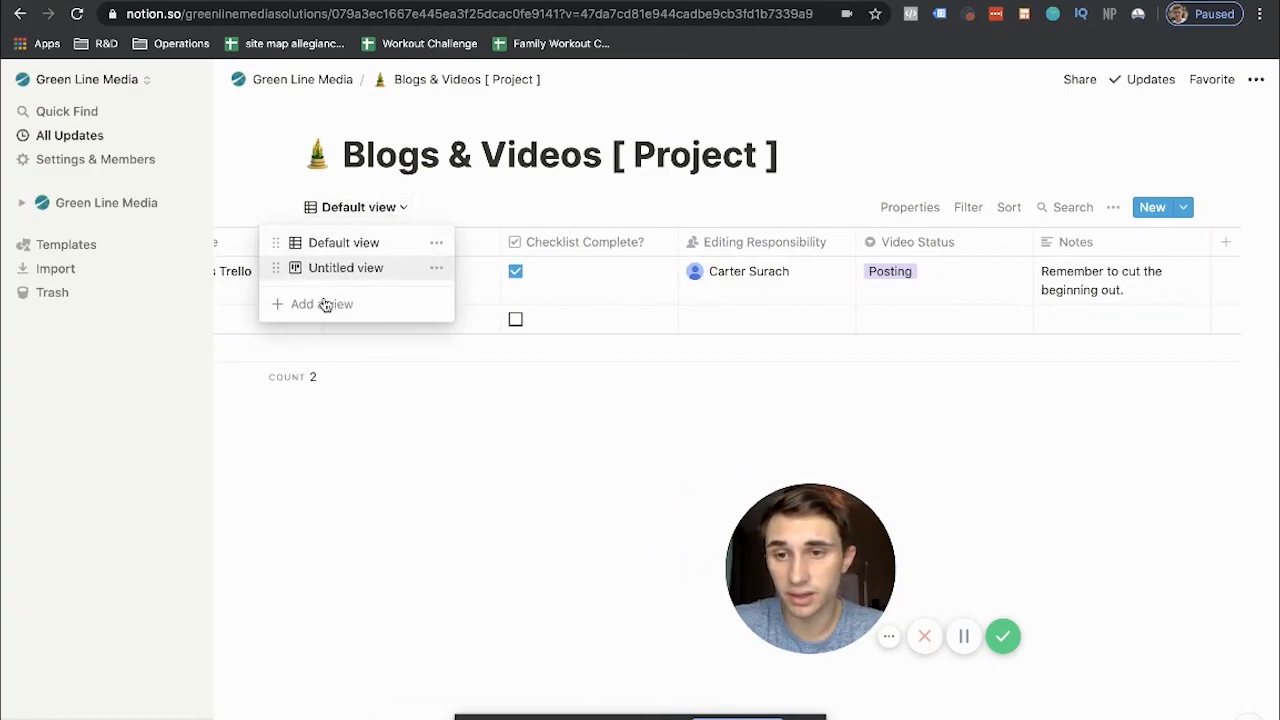
pyautogui.click(280, 307)
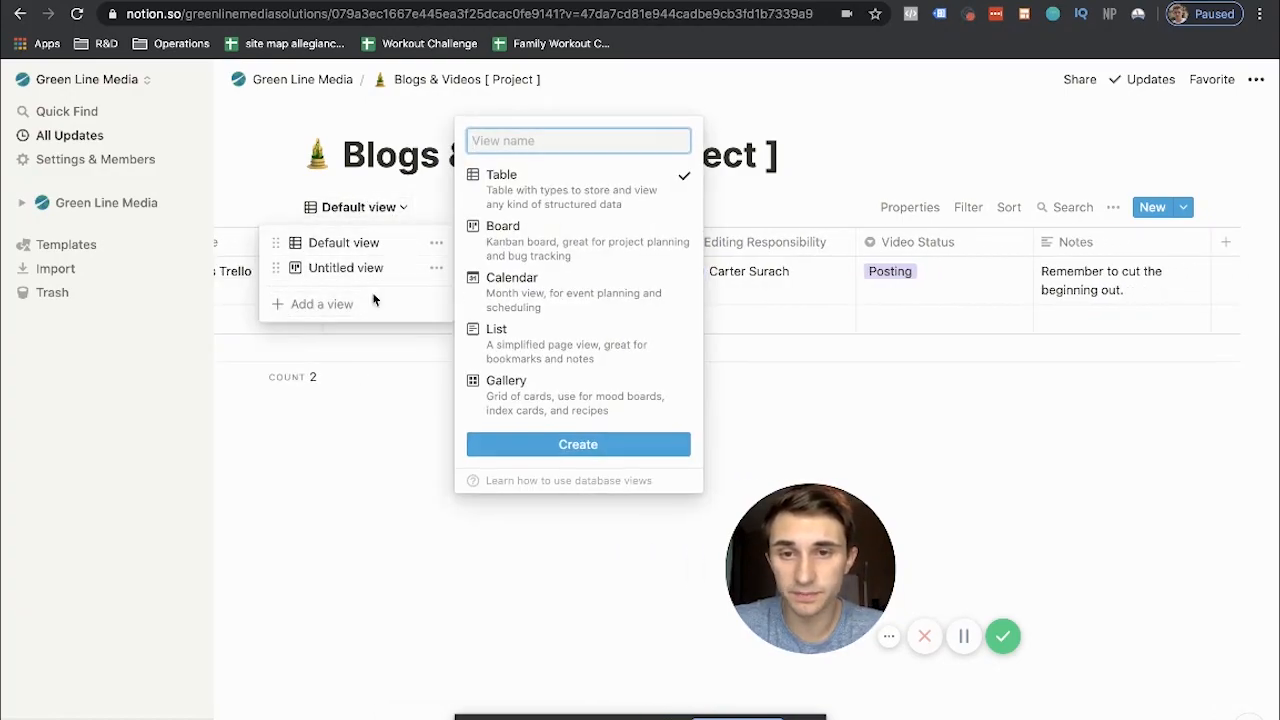
pyautogui.click(537, 252)
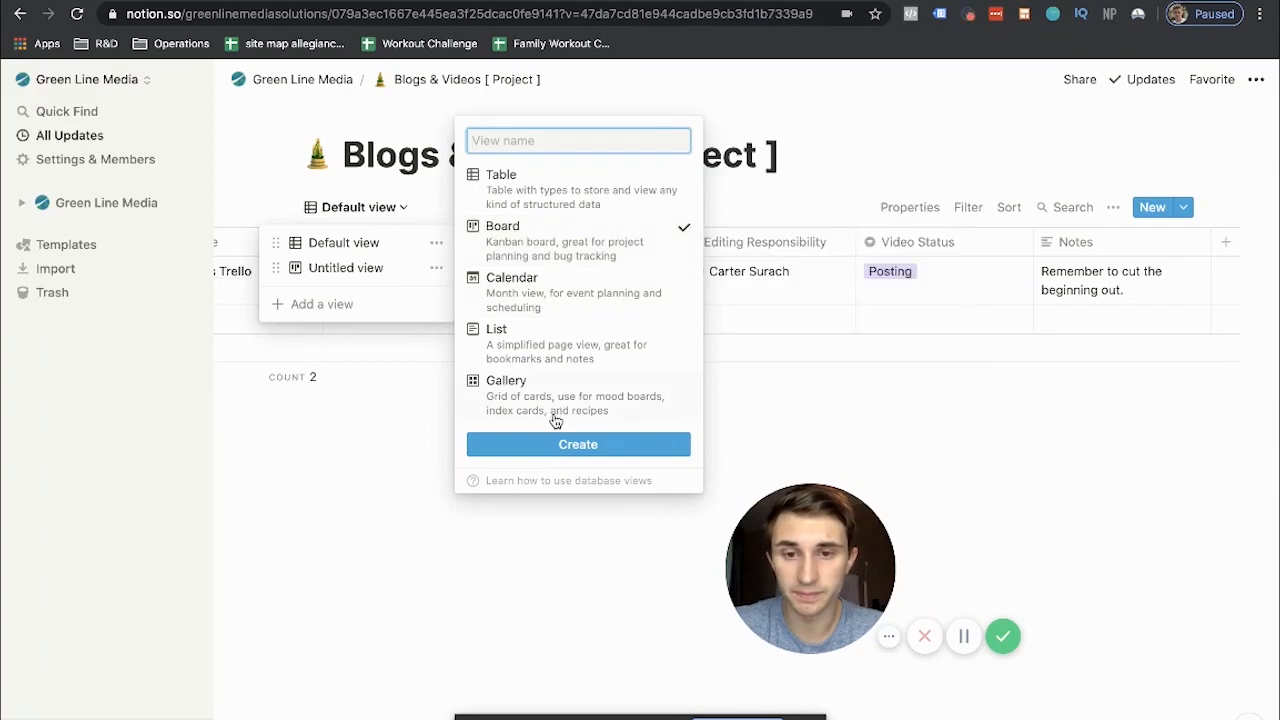
pyautogui.click(571, 443)
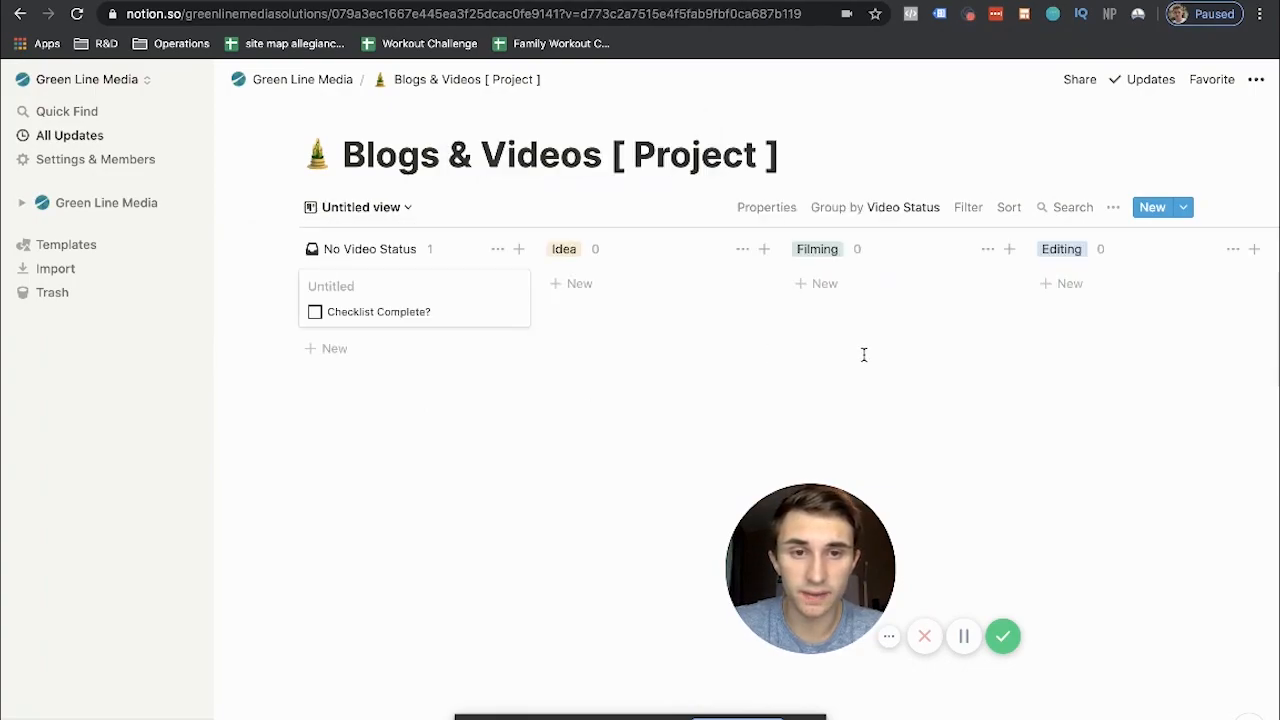
# Try grouping the board by Editing Responsibility and return the grouping to Video Status
pyautogui.click(877, 210)
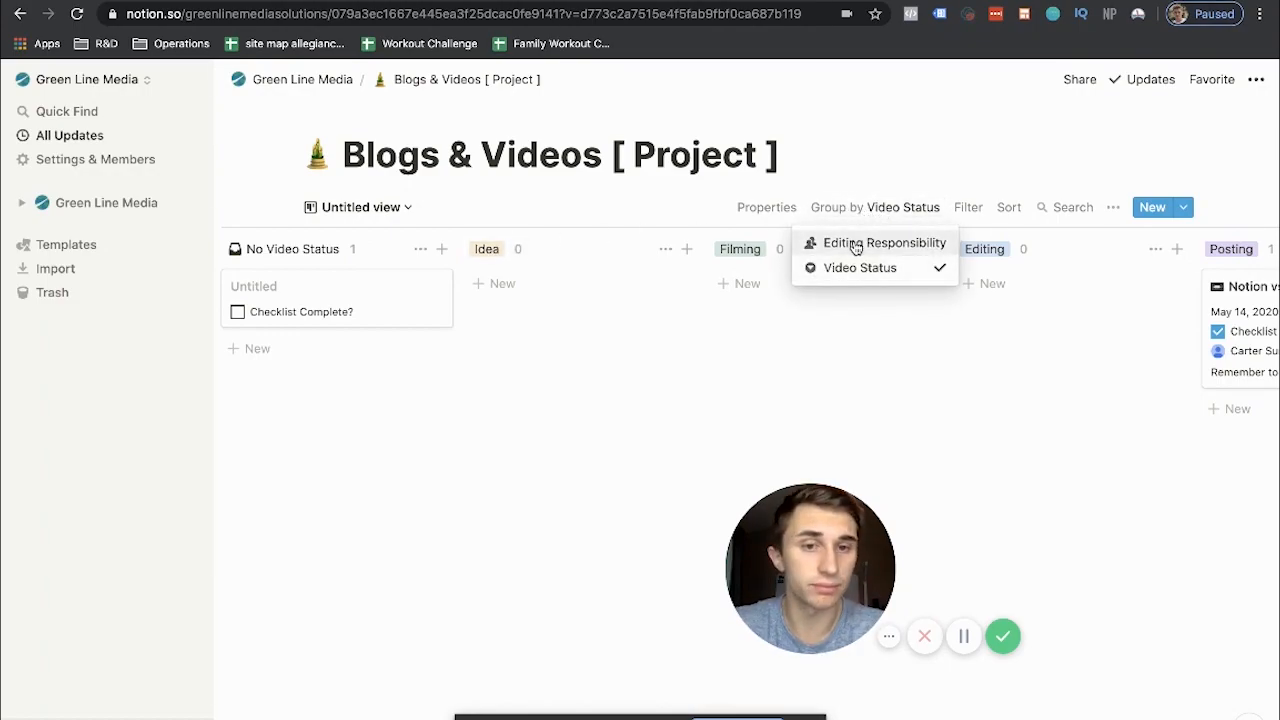
pyautogui.click(856, 244)
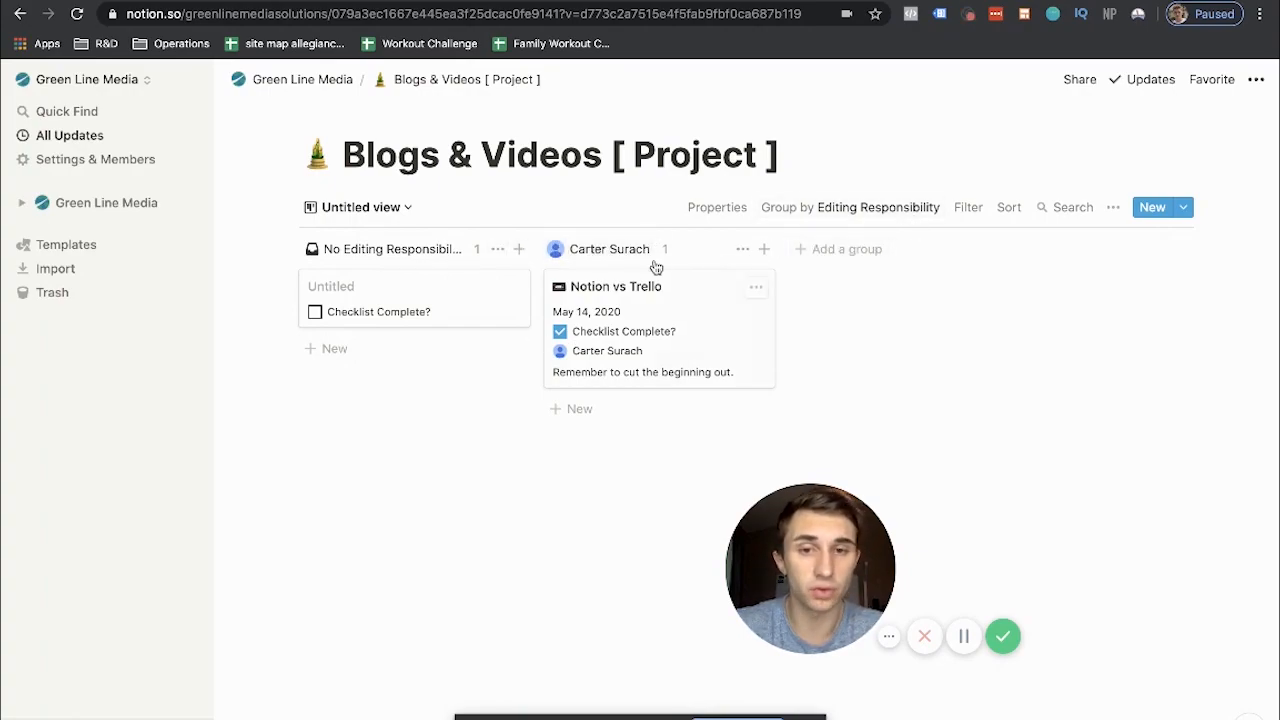
pyautogui.click(790, 212)
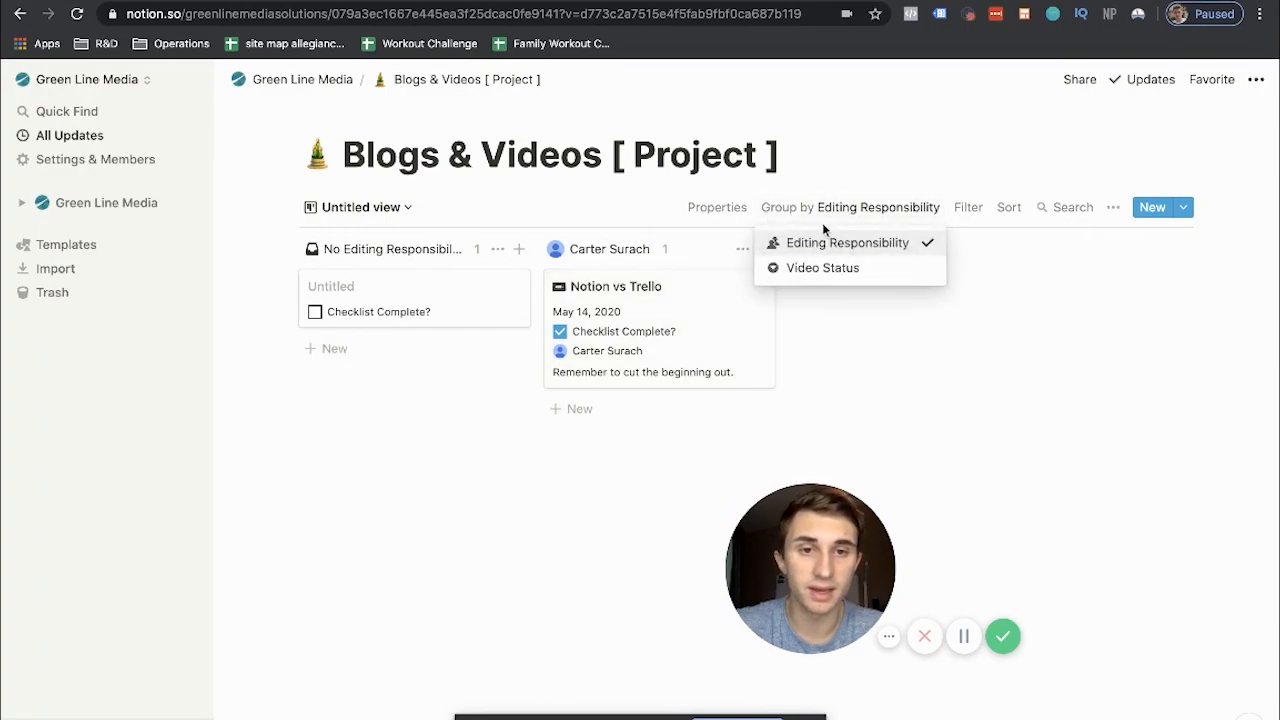
pyautogui.click(766, 266)
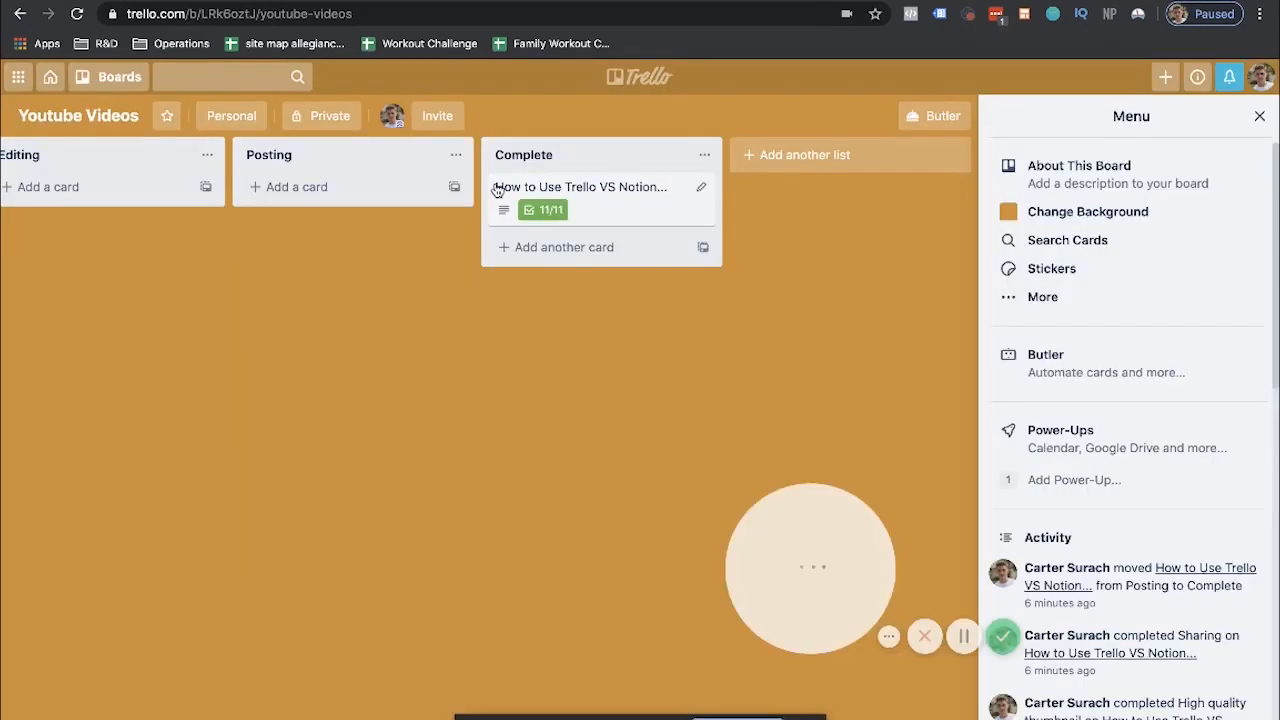
# Switch to Trello and look through the stage lists of the Youtube Videos board for comparison
pyautogui.hscroll(-7, 497, 190)
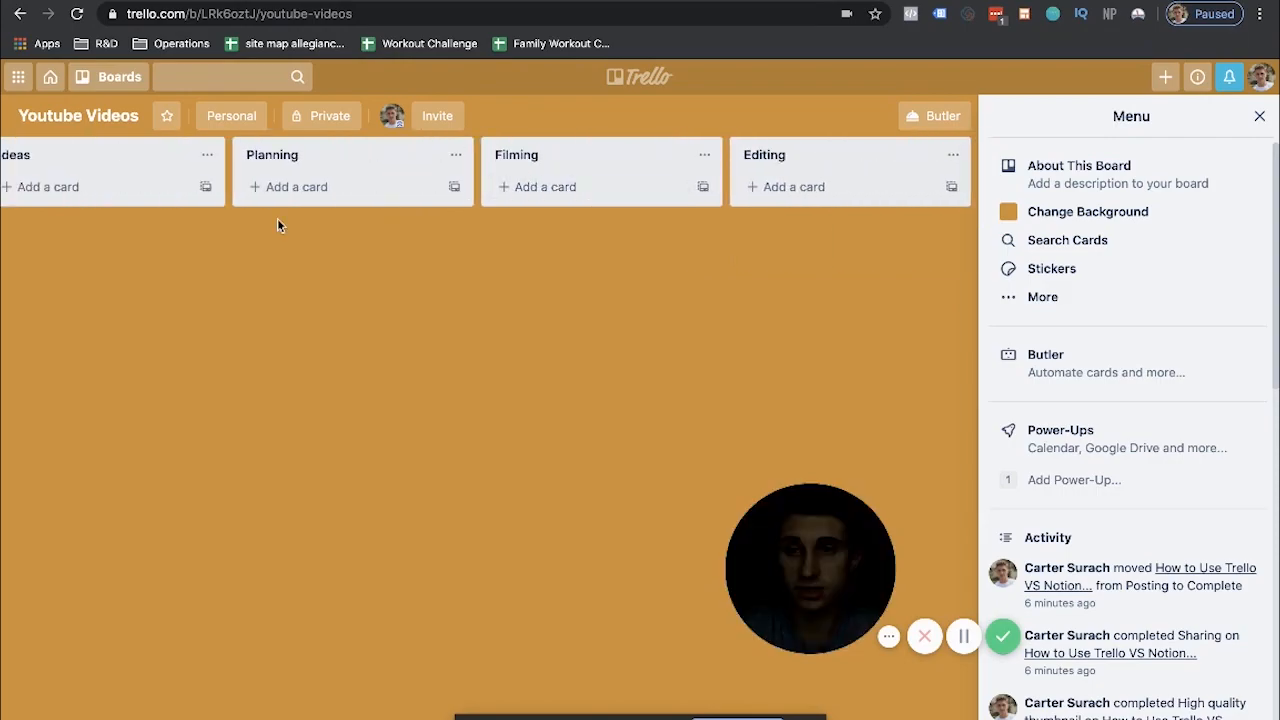
pyautogui.hscroll(-1, 172, 187)
pyautogui.hscroll(8, 480, 236)
pyautogui.hscroll(-8, 126, 168)
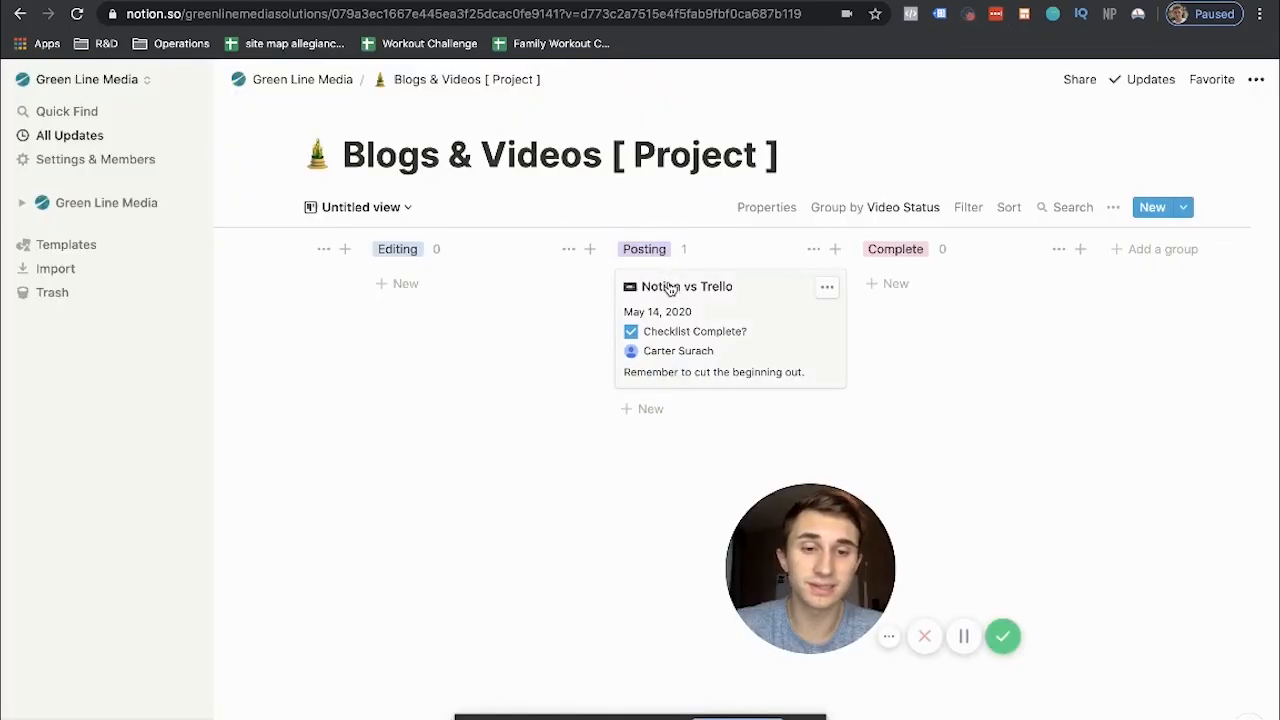
# In Notion, add an empty sub-page titled "Videos For Inspiration" below the checklist of the Notion vs Trello card
pyautogui.click(668, 287)
pyautogui.scroll(-5, 571, 317)
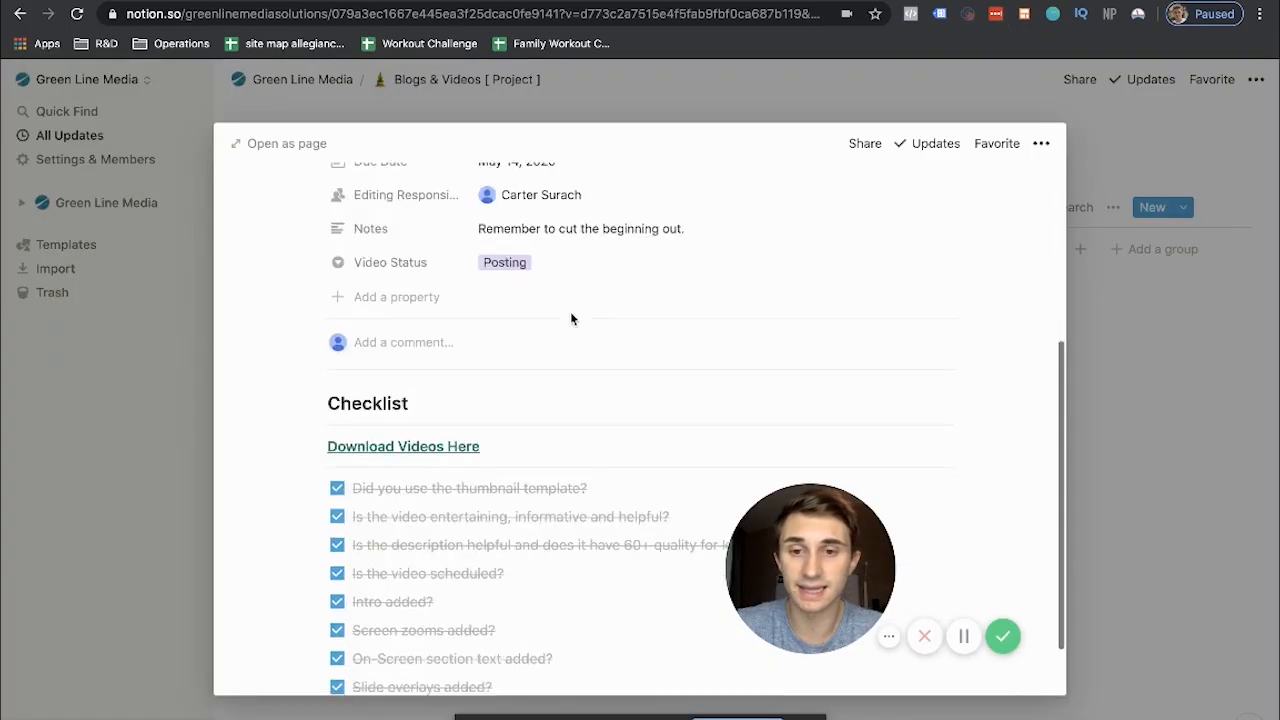
pyautogui.scroll(2, 488, 310)
pyautogui.scroll(-2, 488, 310)
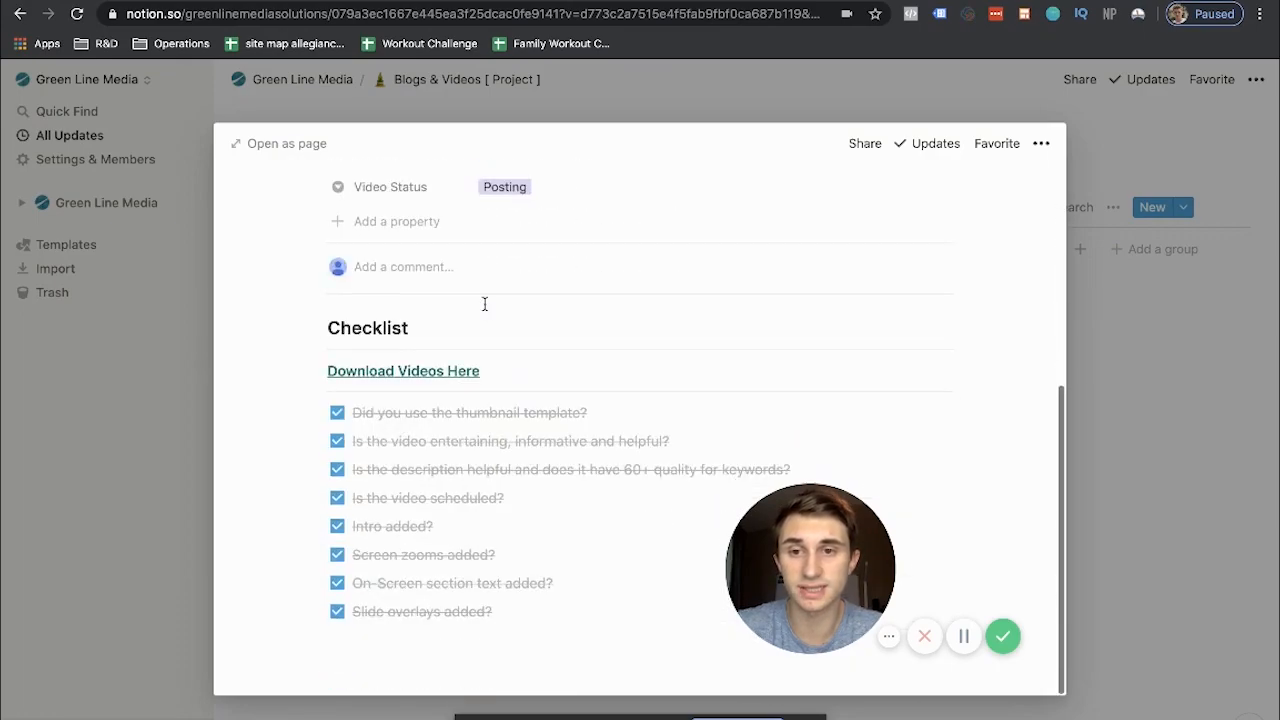
pyautogui.scroll(-1, 534, 610)
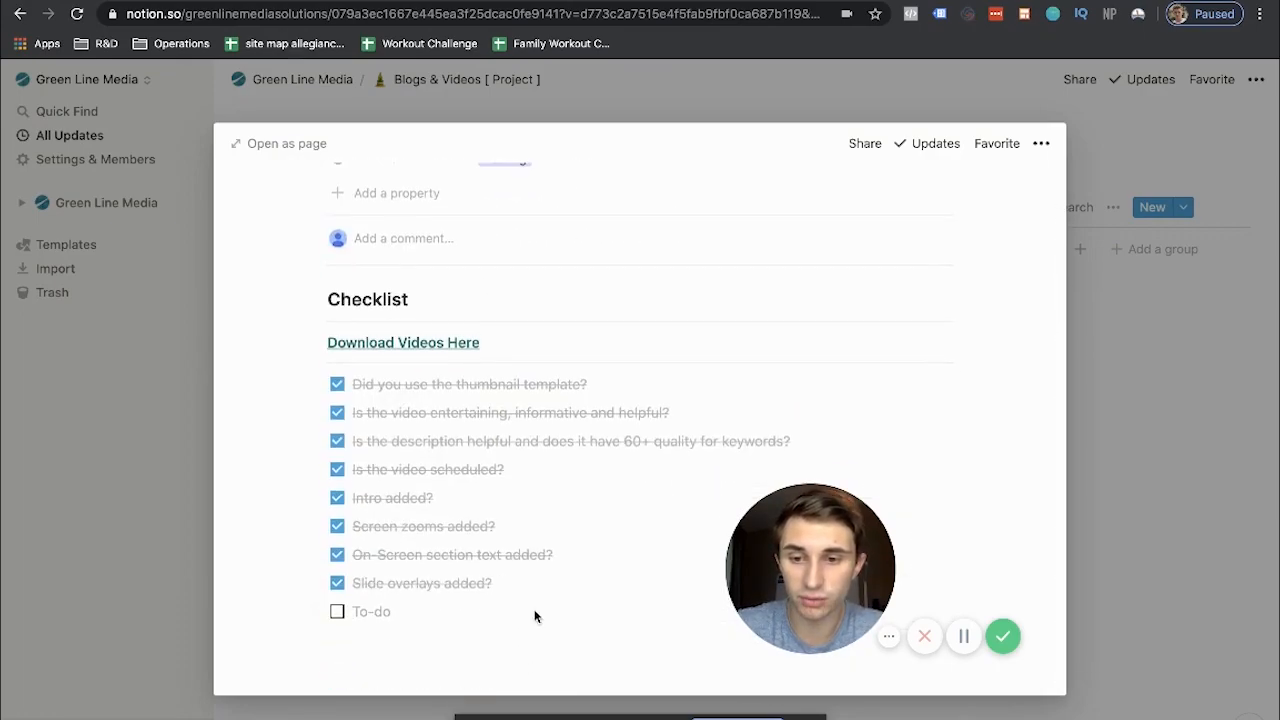
pyautogui.press('BackSpace')
pyautogui.click(296, 611)
pyautogui.scroll(-1, 418, 588)
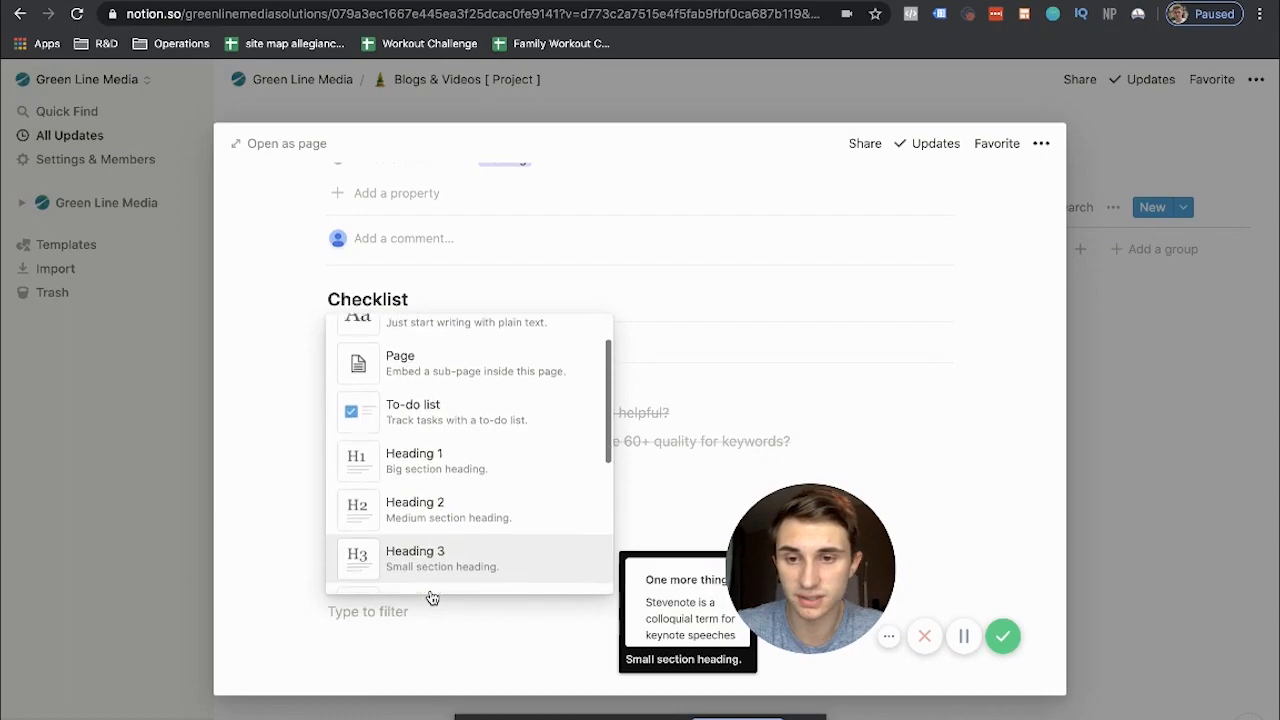
pyautogui.click(431, 366)
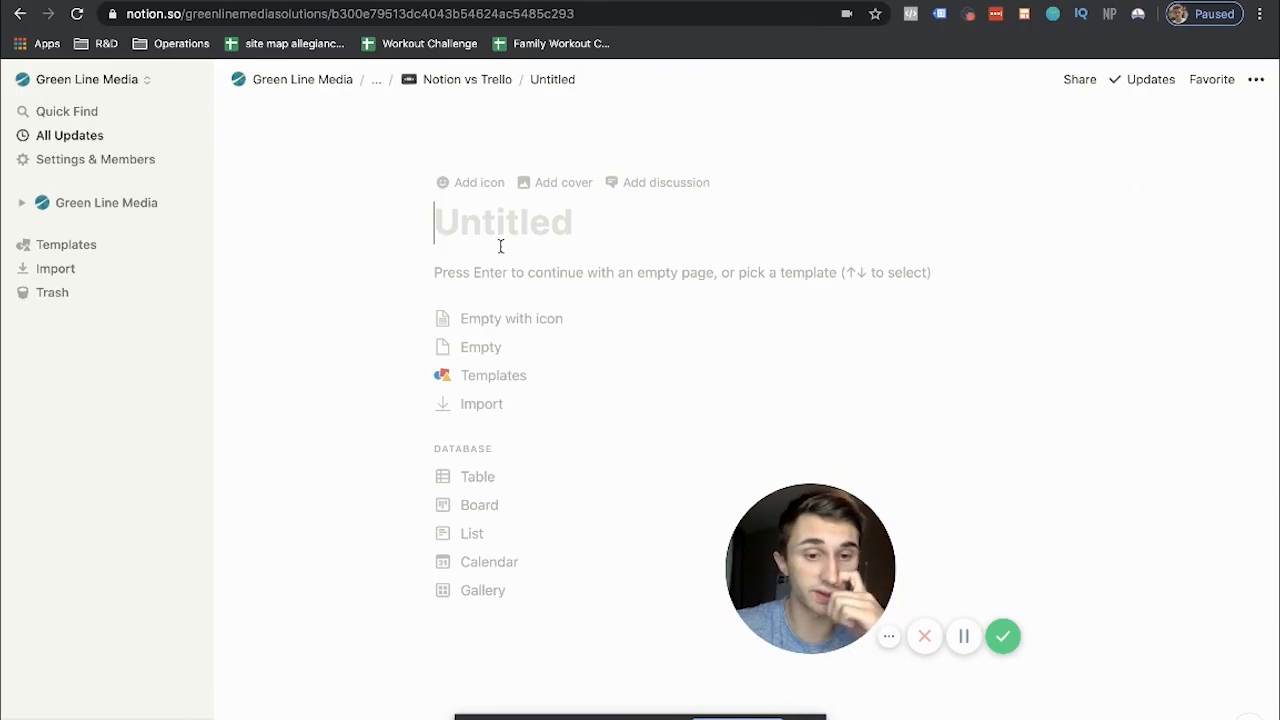
pyautogui.write('Videos For Inspiration')
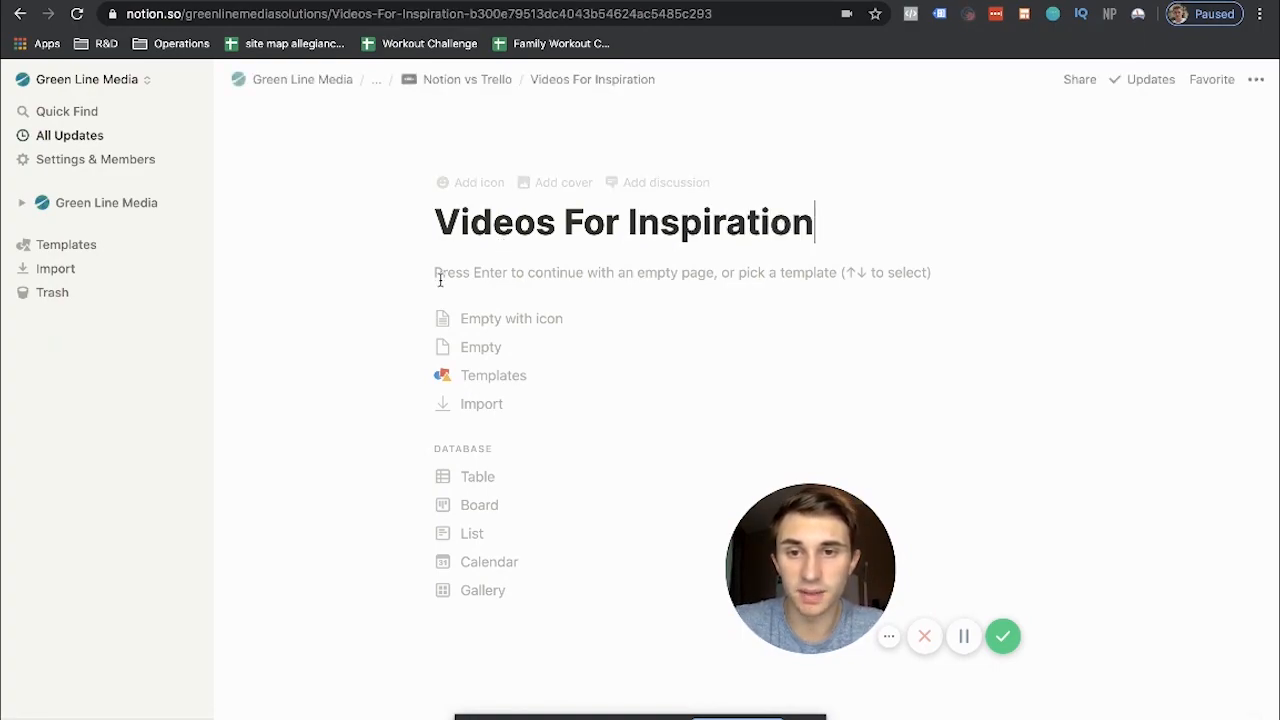
pyautogui.press('Return')
# Look at the block types offered on the Videos For Inspiration page and go back to the Notion vs Trello page's checklist
pyautogui.click(398, 274)
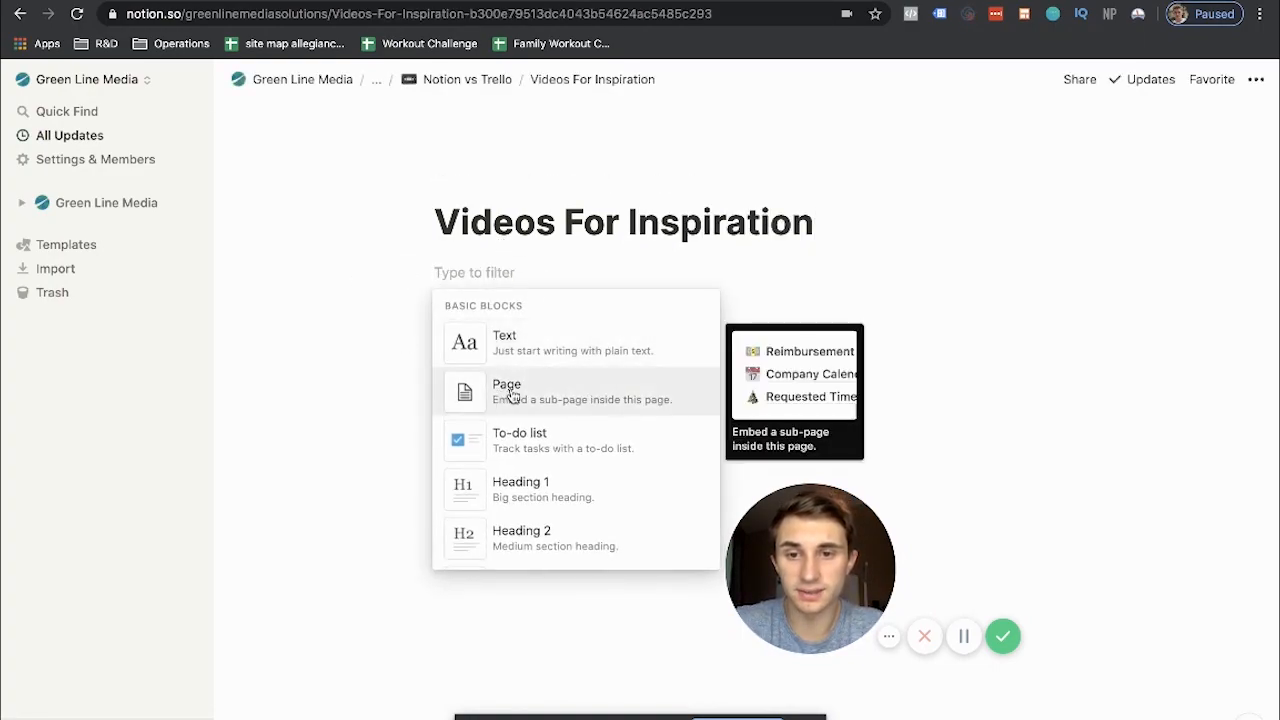
pyautogui.click(491, 272)
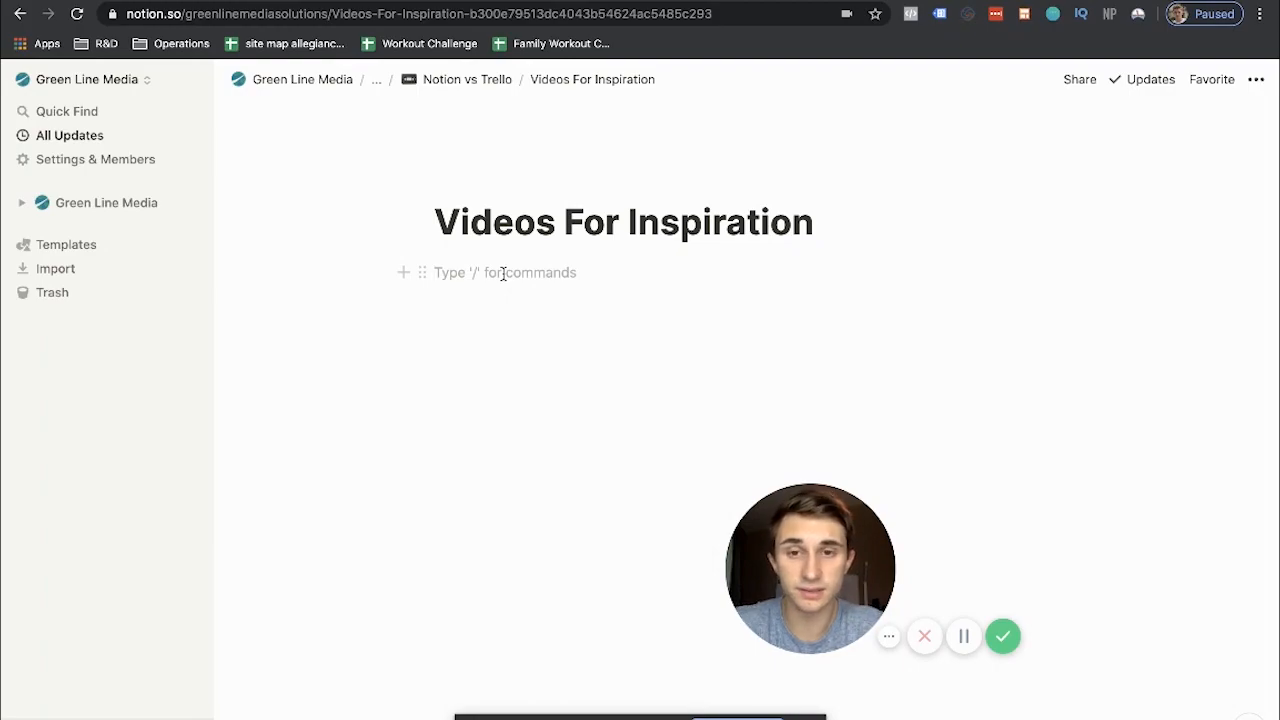
pyautogui.click(467, 80)
pyautogui.scroll(-5, 477, 423)
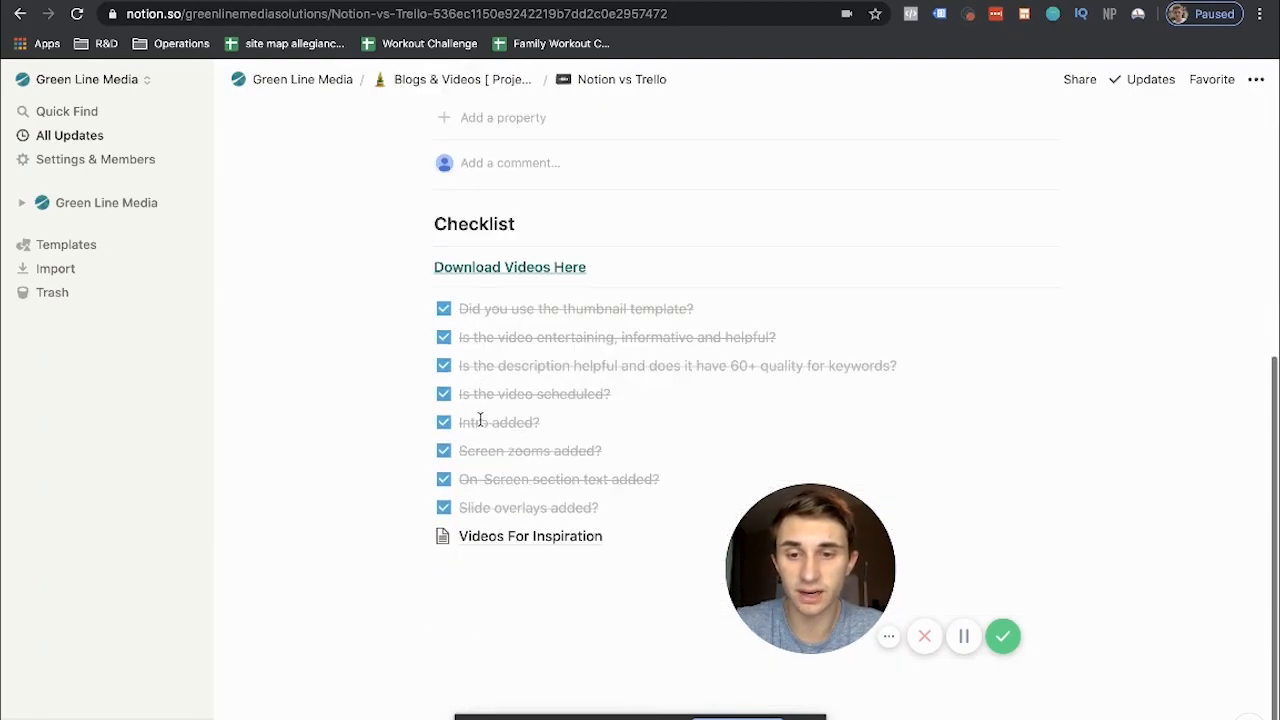
# View the Videos For Inspiration sub-page and return to the Blogs & Videos board to look over its stage columns
pyautogui.click(488, 537)
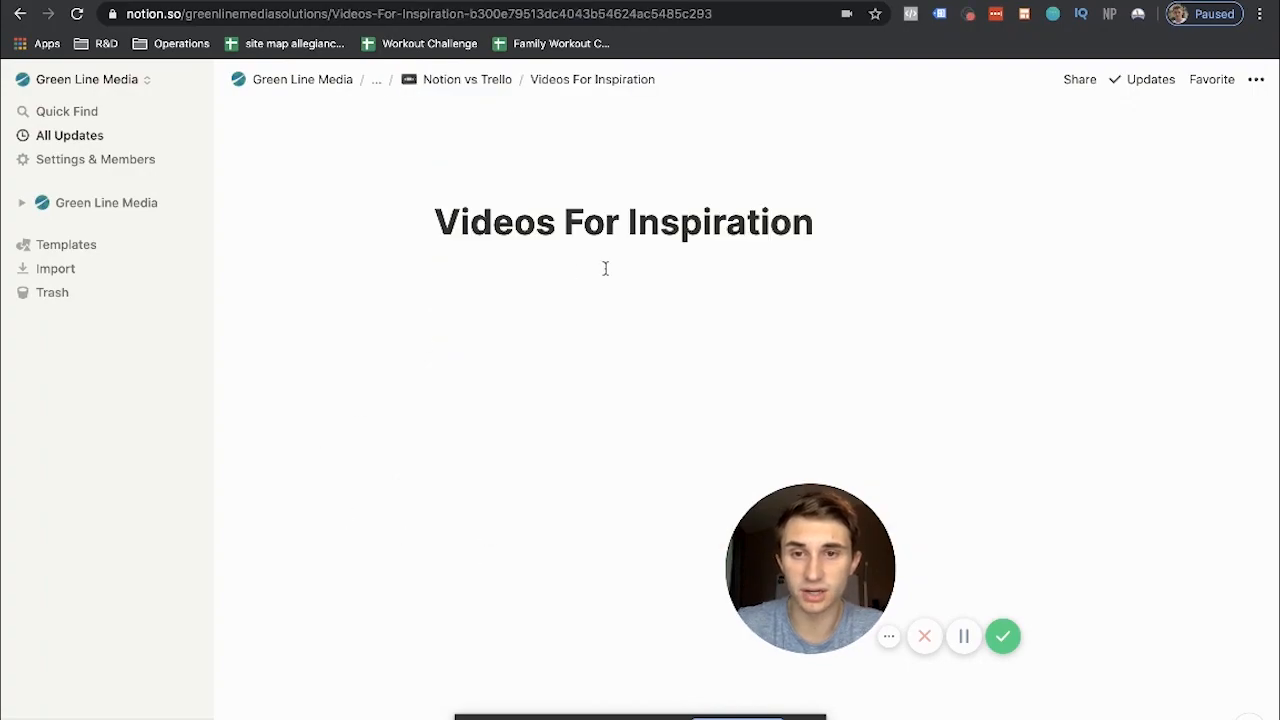
pyautogui.click(472, 80)
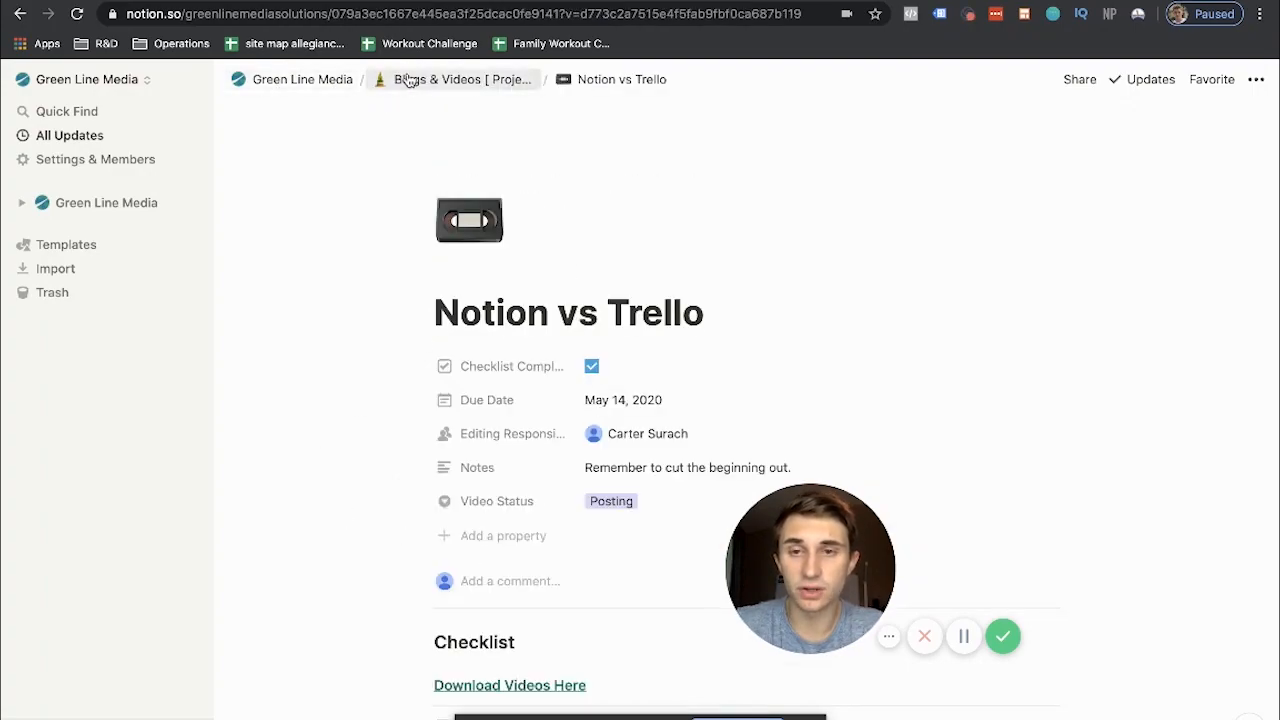
pyautogui.click(409, 80)
pyautogui.hscroll(10, 612, 250)
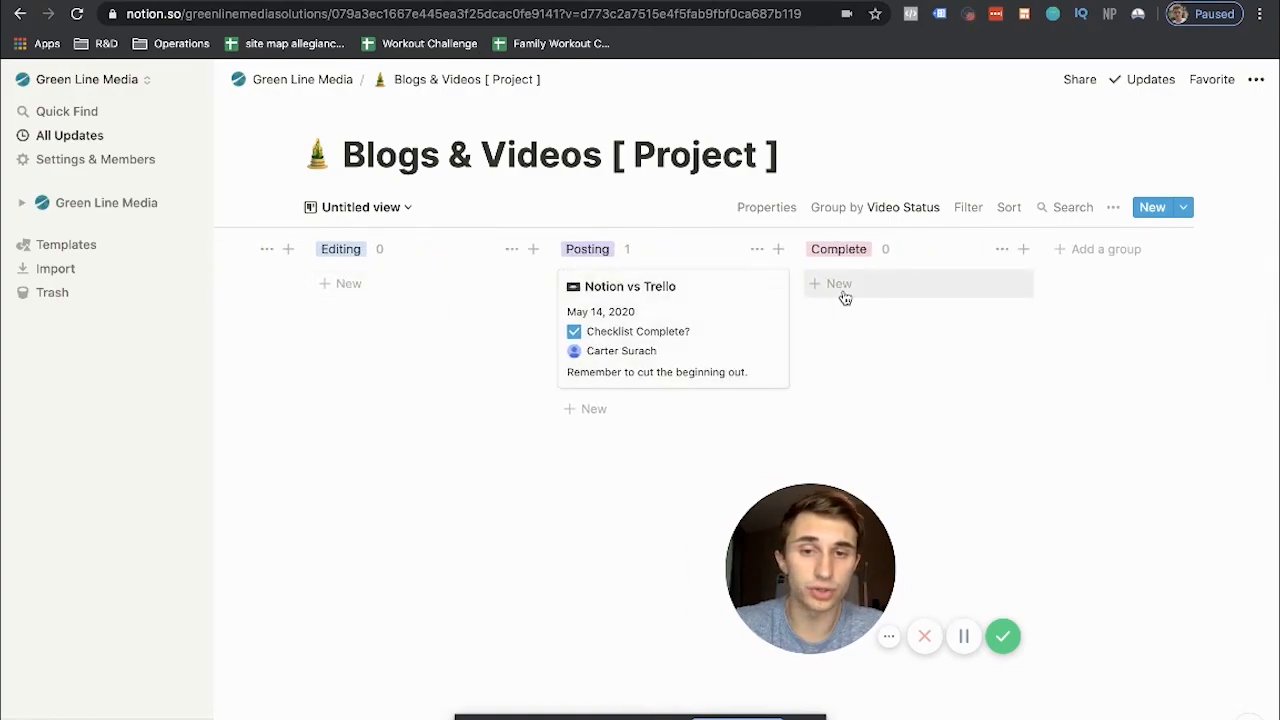
pyautogui.hscroll(-6, 486, 362)
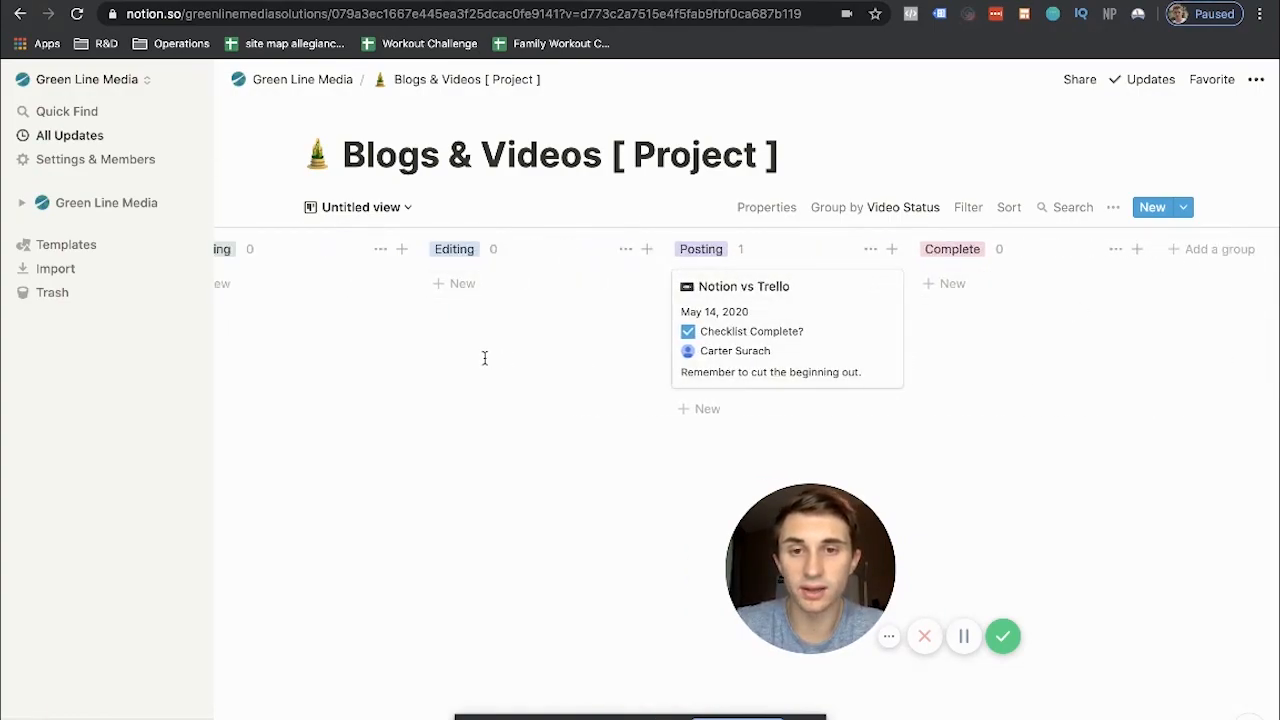
pyautogui.hscroll(3, 486, 366)
# Preview the view types available for a new Blogs & Videos view without creating one
pyautogui.click(397, 206)
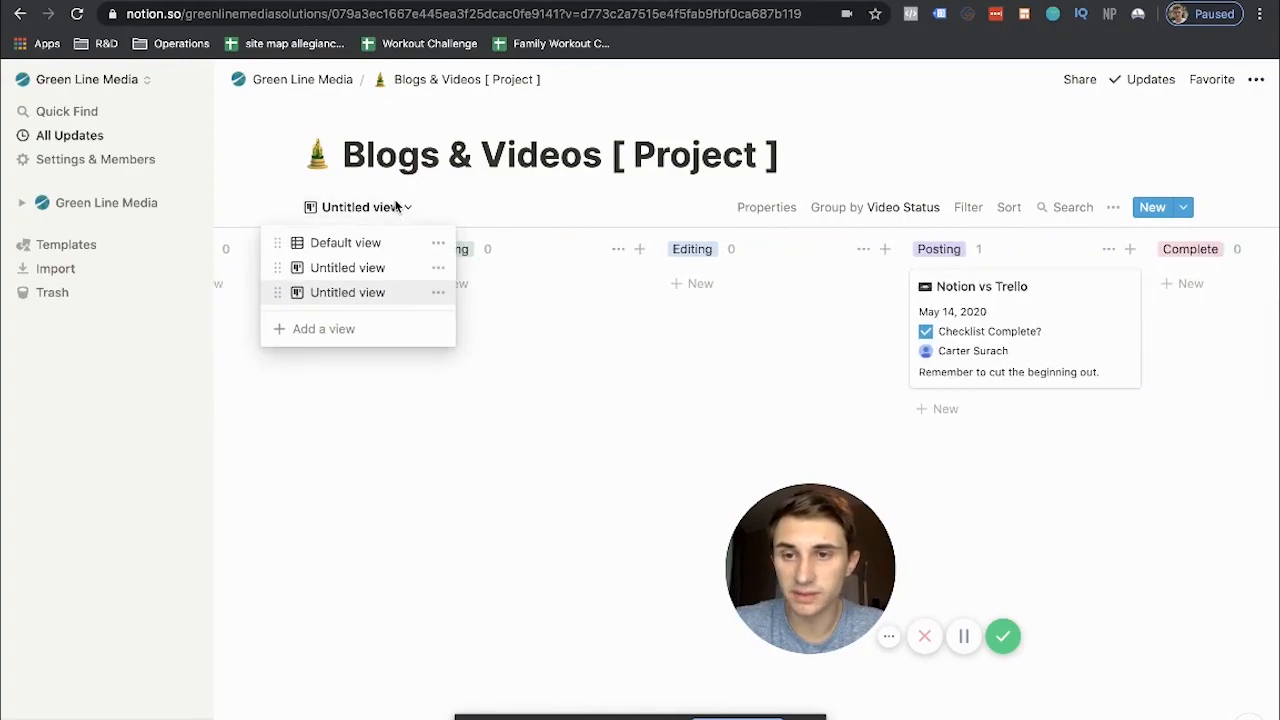
pyautogui.click(348, 332)
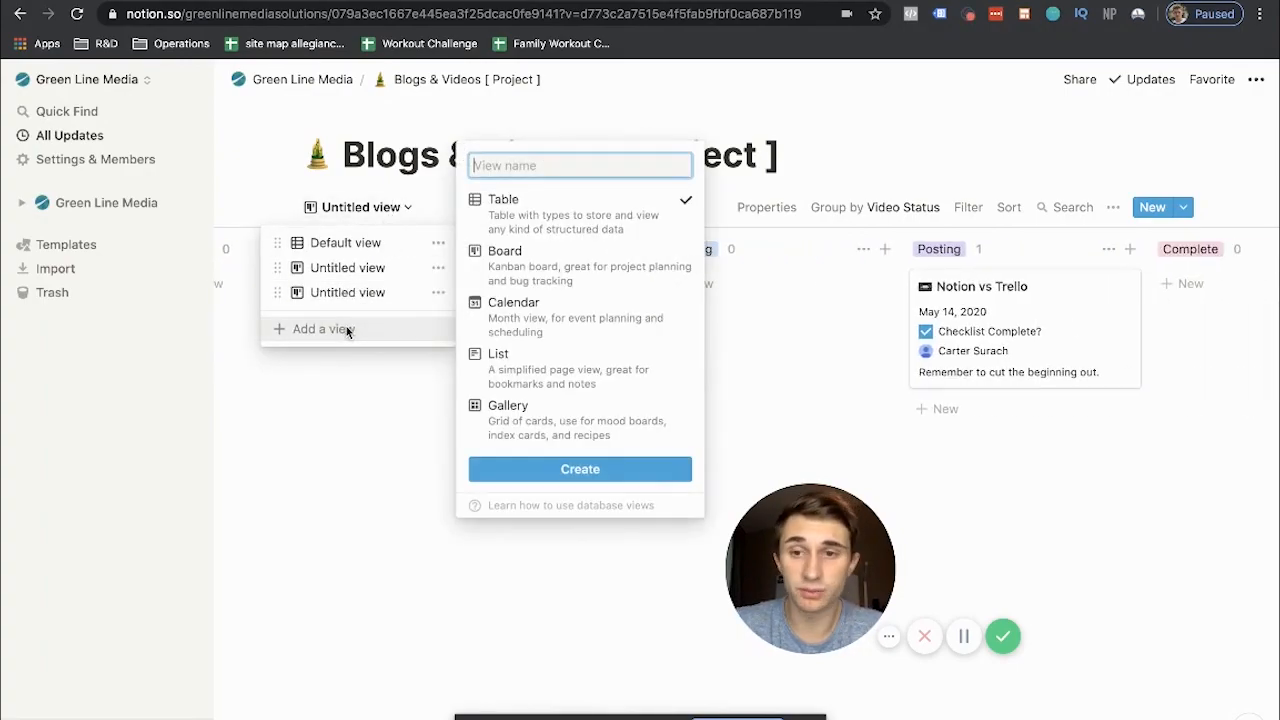
pyautogui.moveTo(571, 301)
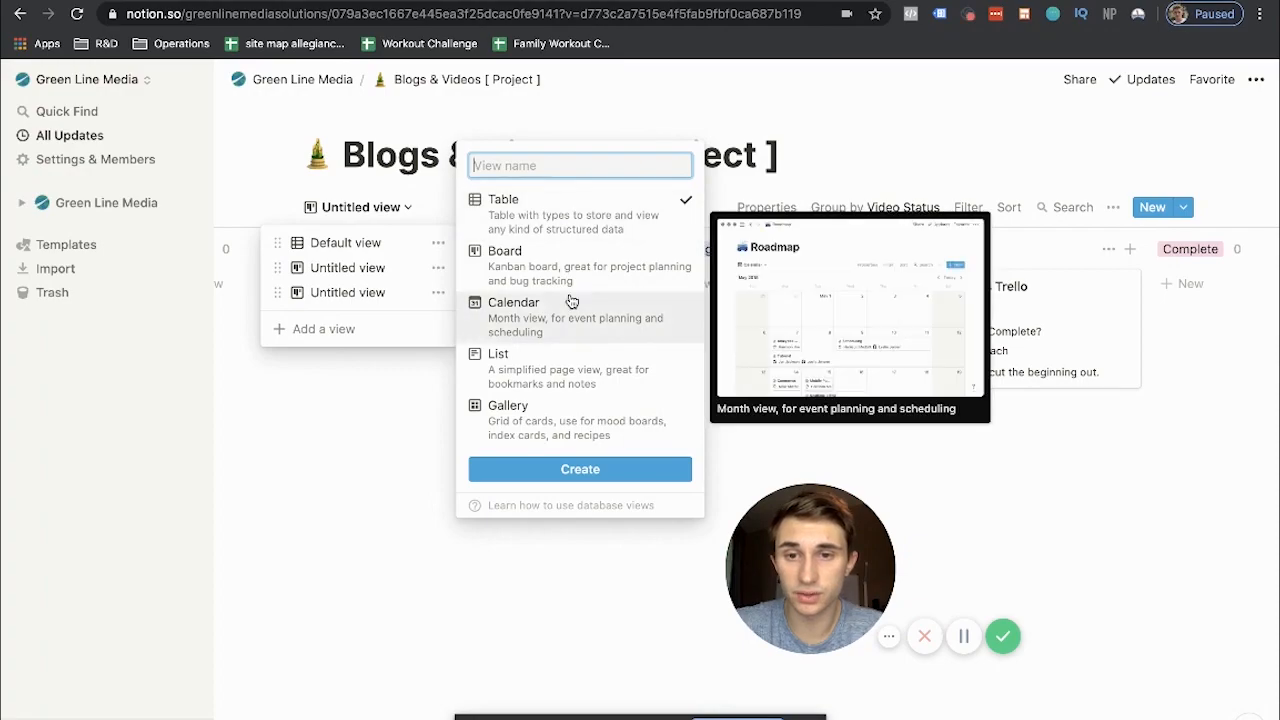
pyautogui.moveTo(540, 420)
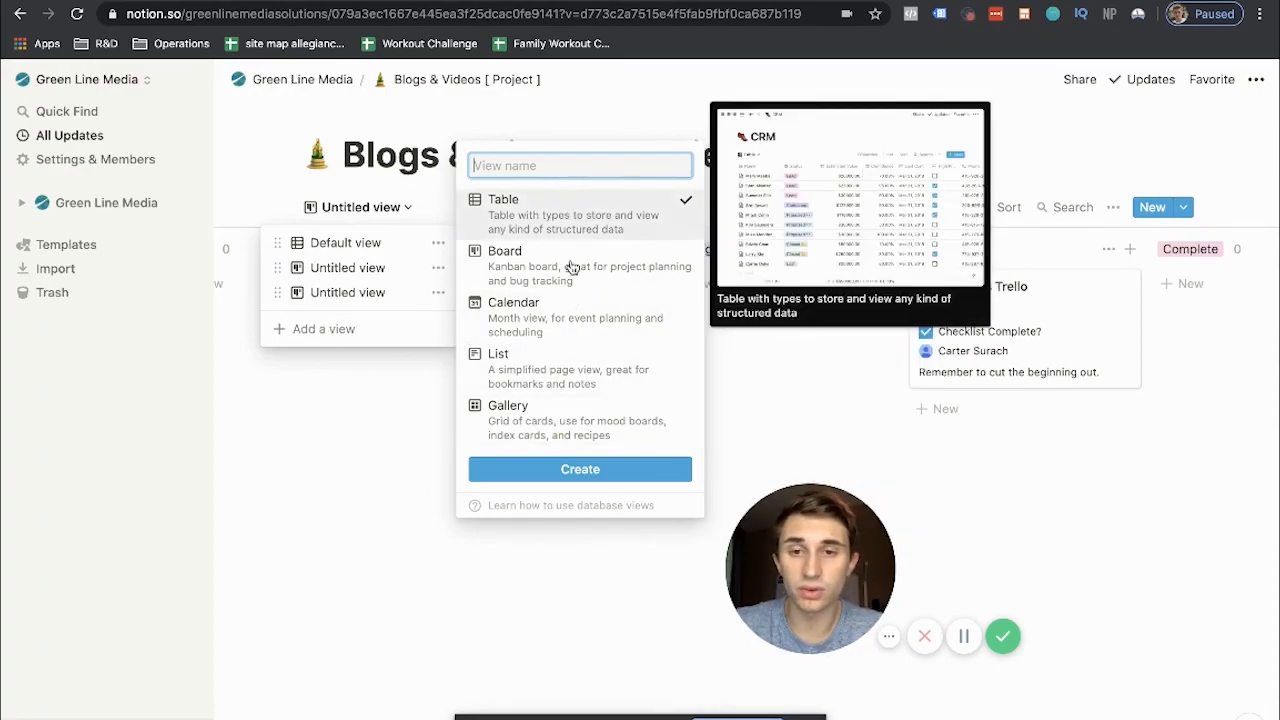
pyautogui.click(374, 481)
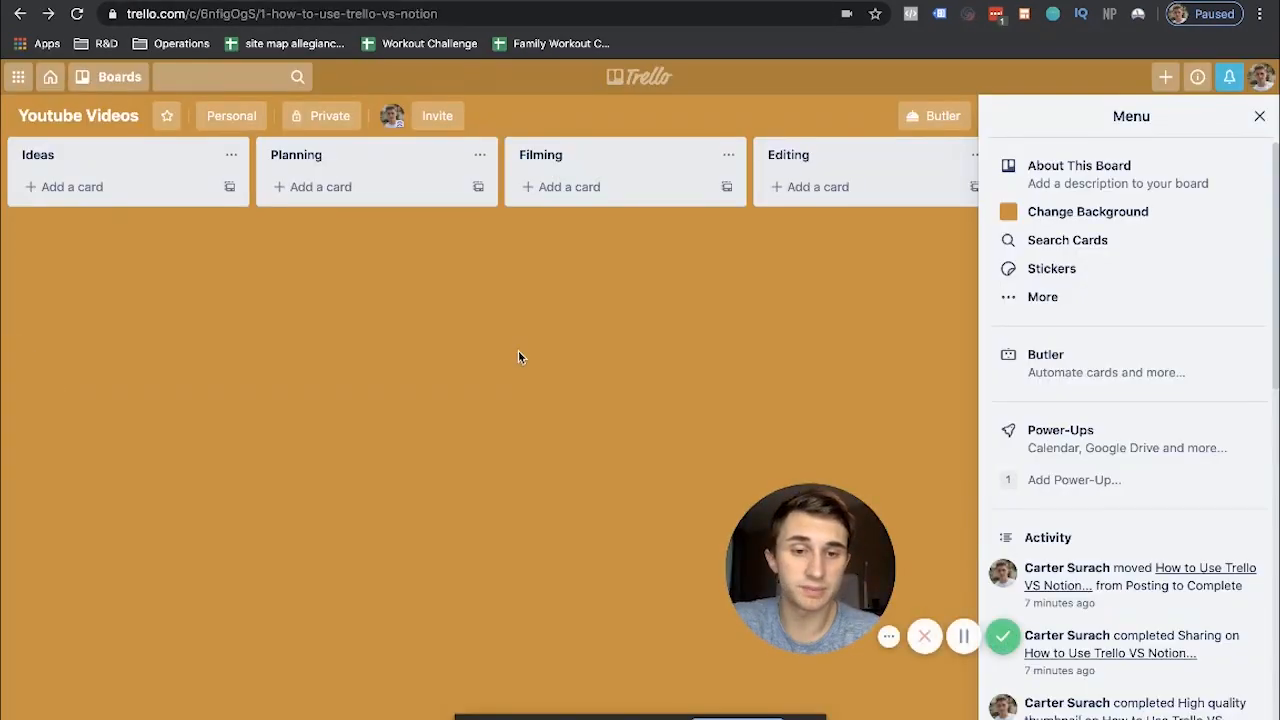
# Review the lists of Trello's Youtube Videos board from Ideas through Complete and switch back to Notion
pyautogui.hscroll(5, 519, 352)
pyautogui.hscroll(2, 803, 276)
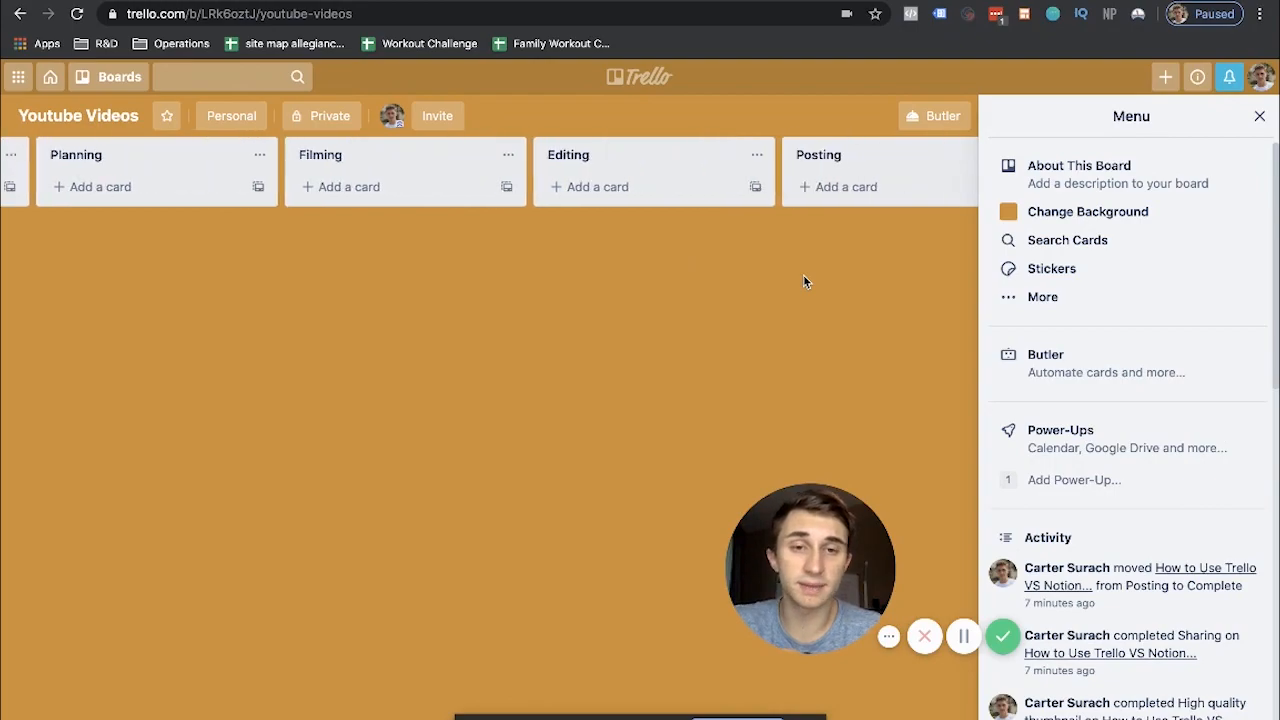
pyautogui.hscroll(5, 803, 280)
pyautogui.hscroll(-5, 803, 274)
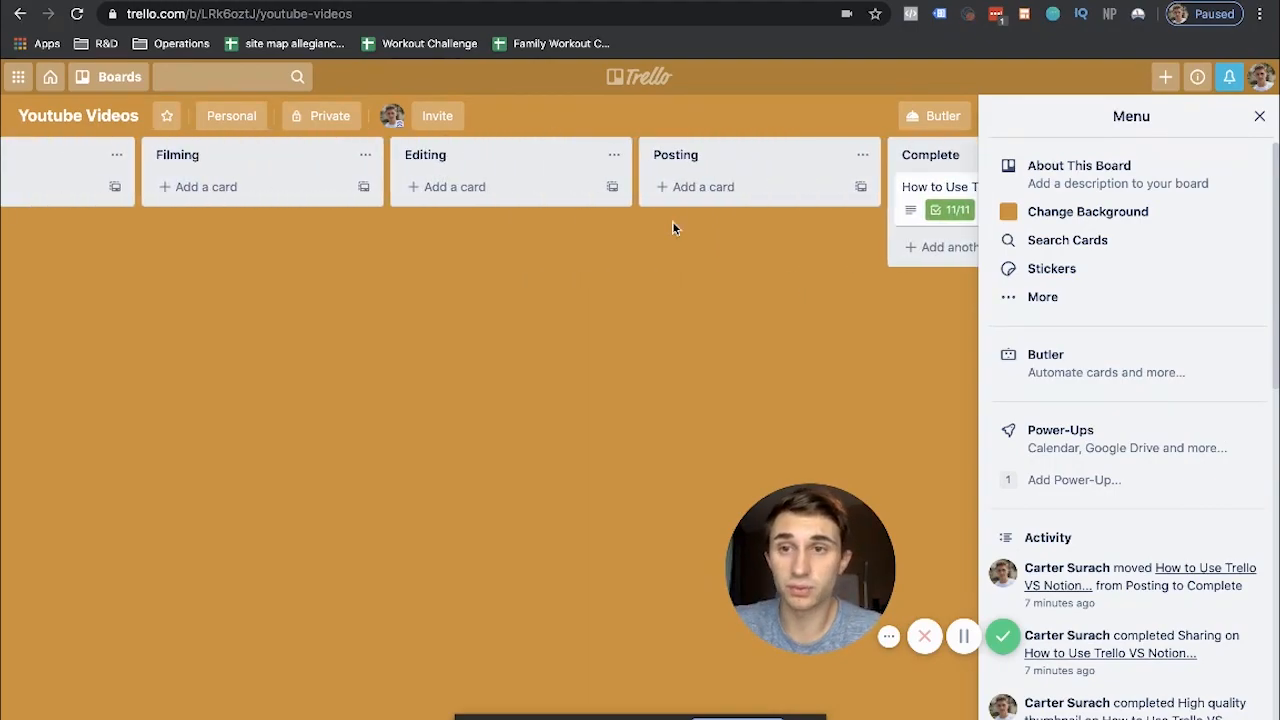
pyautogui.click(393, 2)
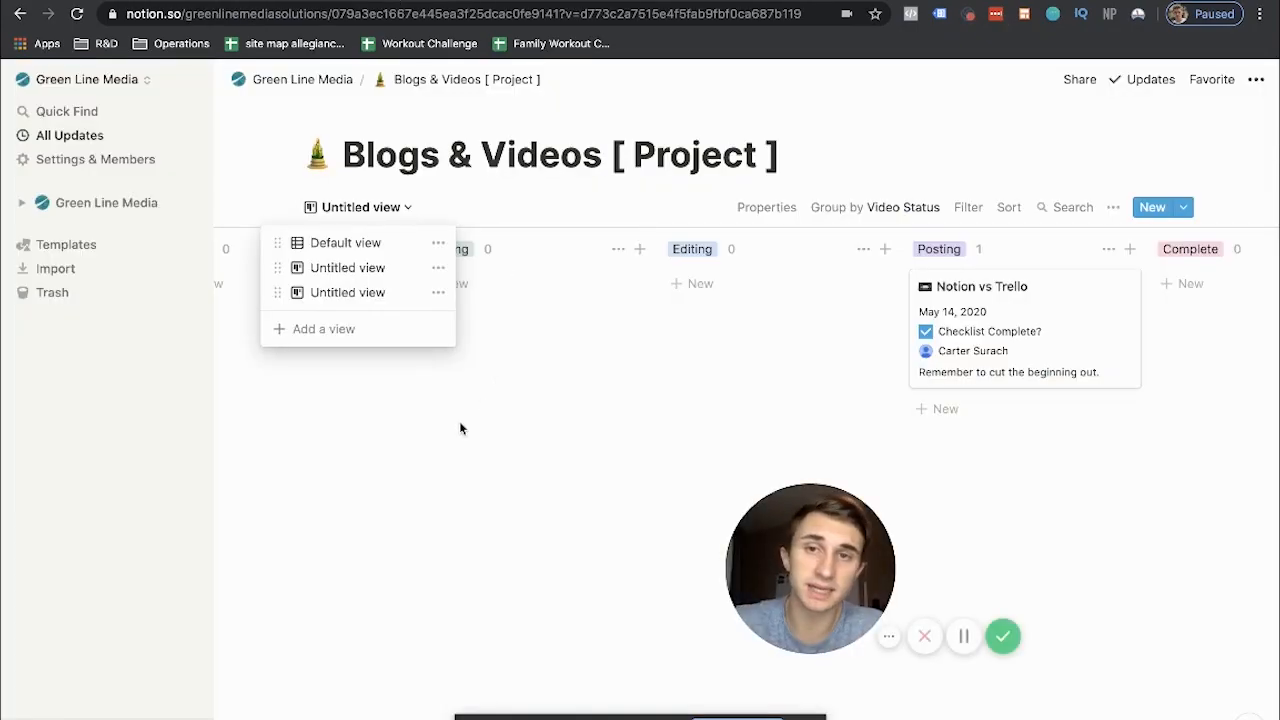